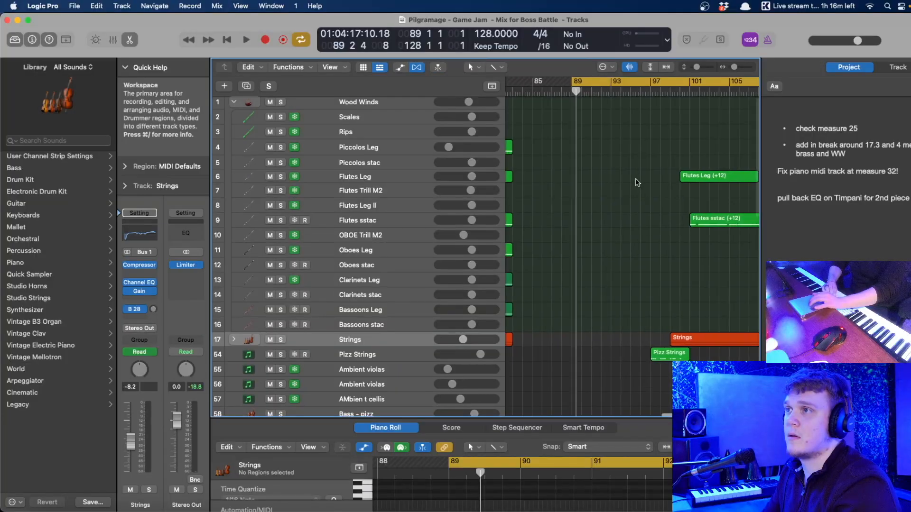
- Expand the Orchestral Plucks stack and turn the Salsa Piano track's Bus 8 send down to -∞
scroll(591, 180, "down", 8)
key("space")
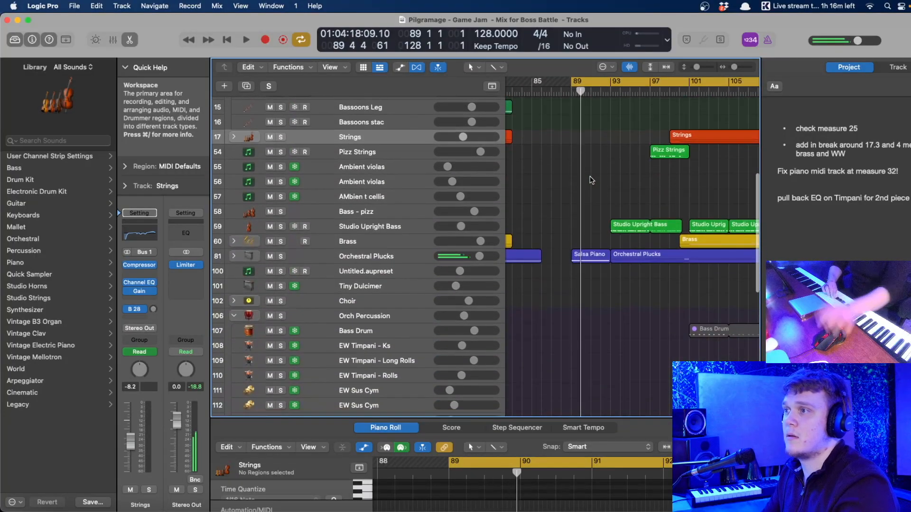
left_click(233, 259)
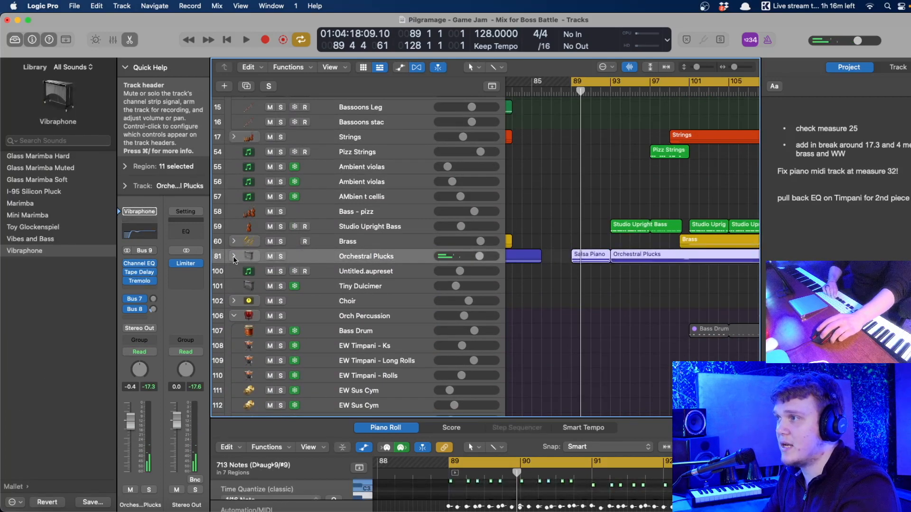
left_click(234, 258)
left_click(361, 290)
left_click(153, 310)
key("space")
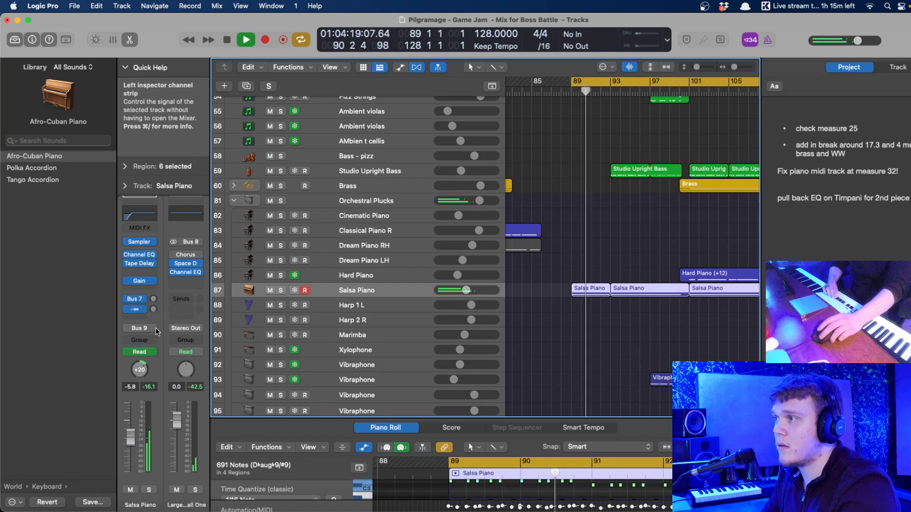
- Deselect the Salsa Piano regions, stop playback and save the project
left_click(540, 324)
key("space")
key("super+s")
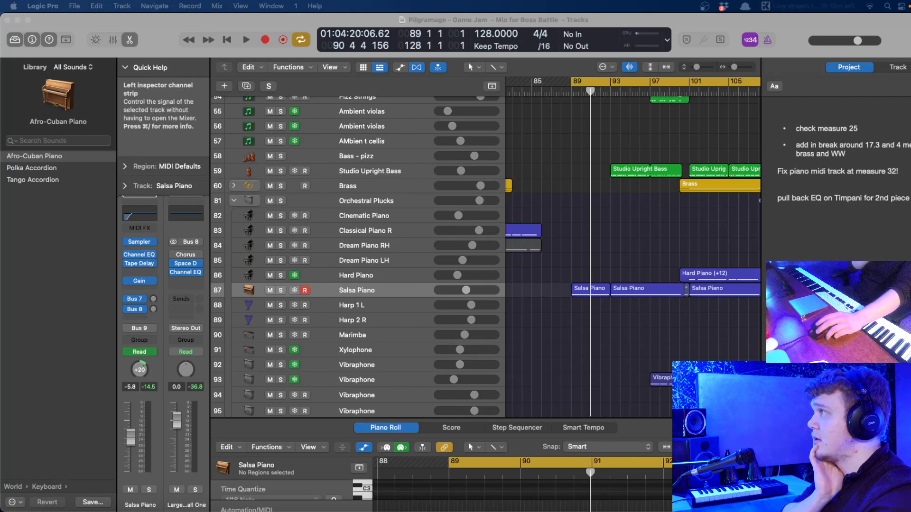
- Play back the passage around measures 91 to 92 to audition the Salsa Piano in the mix
left_click(144, 511)
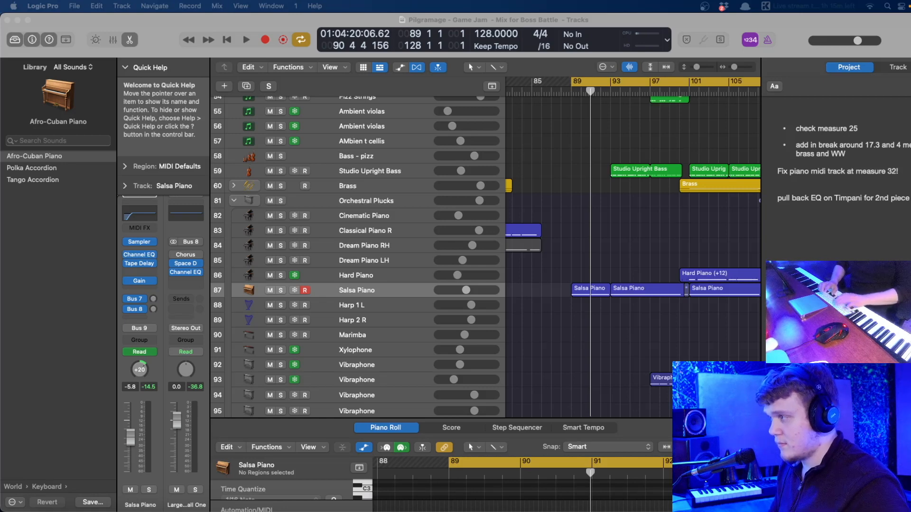
left_click(585, 227)
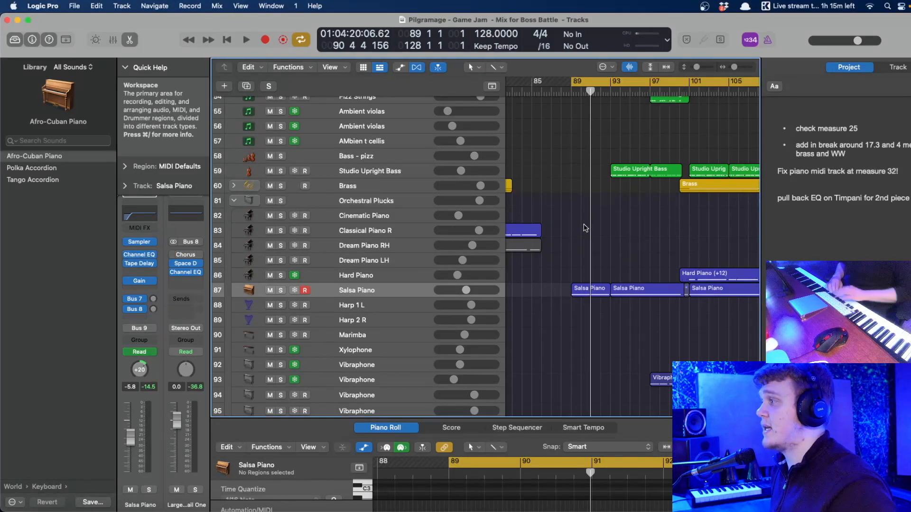
key("space")
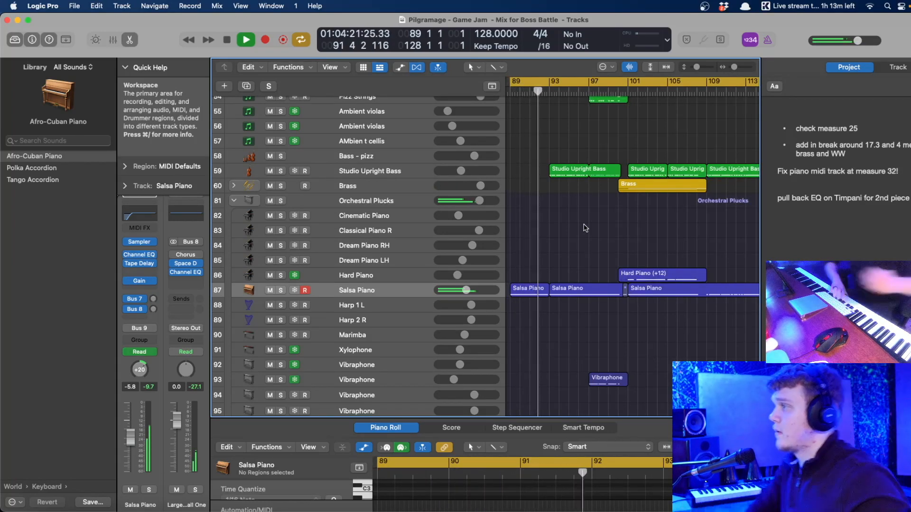
key("space")
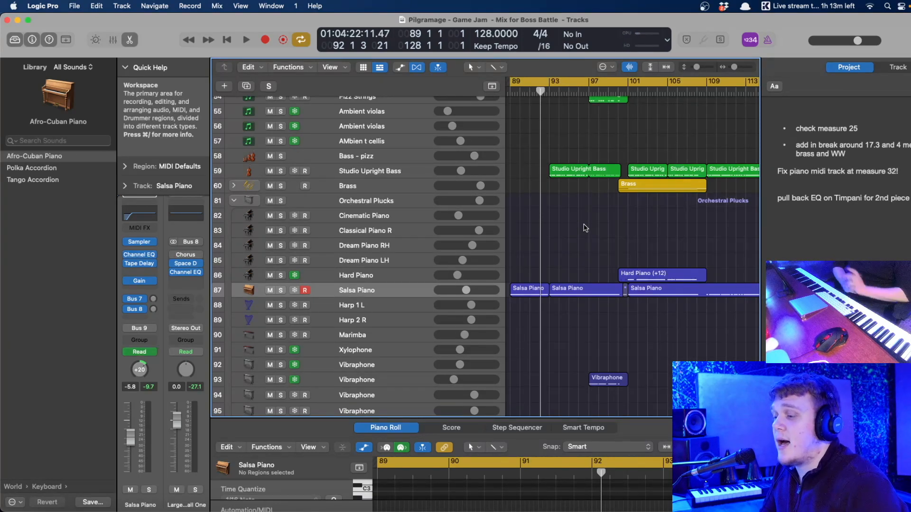
- Return the playhead to measure 89 and collapse the Wood Winds and Orchestral Plucks stacks
scroll(585, 228, "up", 10)
key("Return")
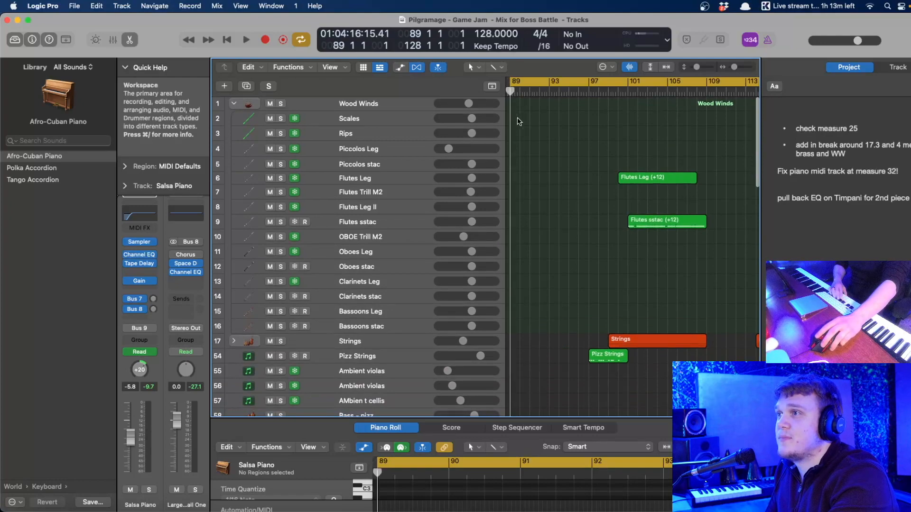
scroll(519, 122, "down", 15)
scroll(528, 284, "up", 15)
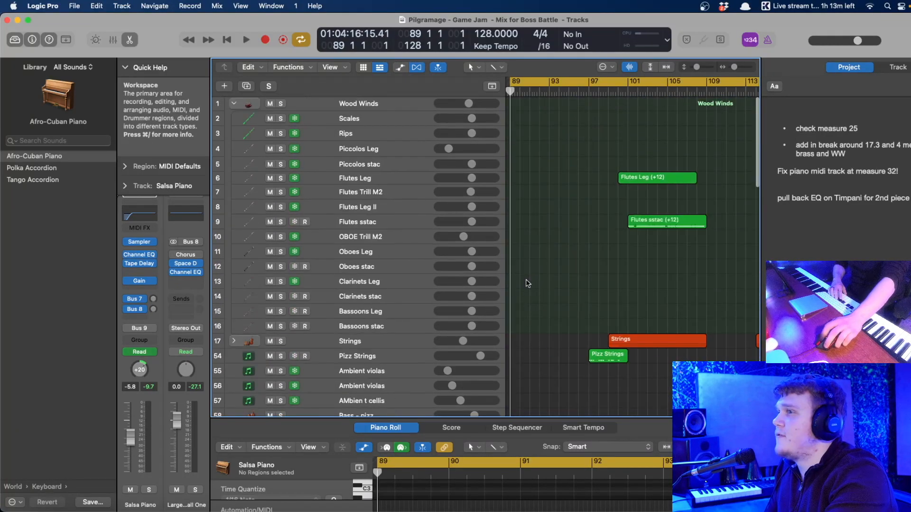
left_click(234, 104)
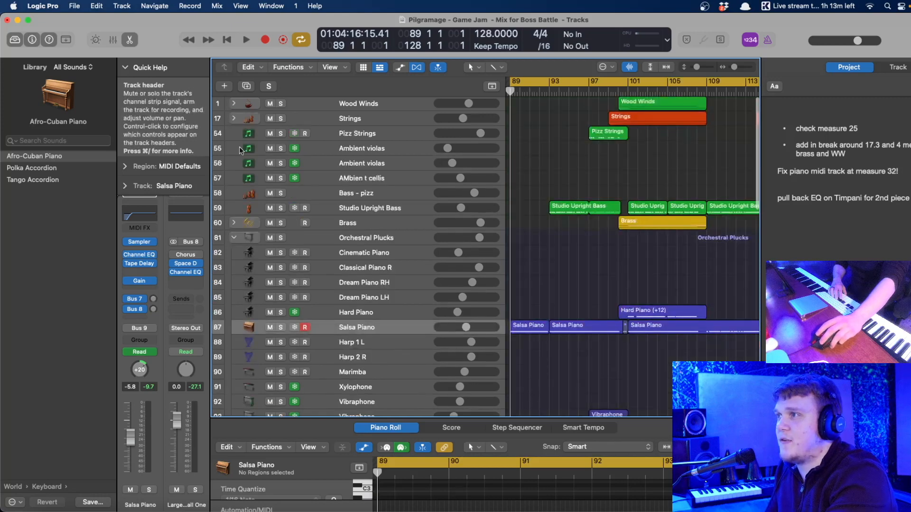
left_click(234, 239)
- Solo the Funky Latin Drums 28, Audio 5, World Drums 01 and Bongo Groove 01 tracks and play them back
scroll(521, 339, "down", 10)
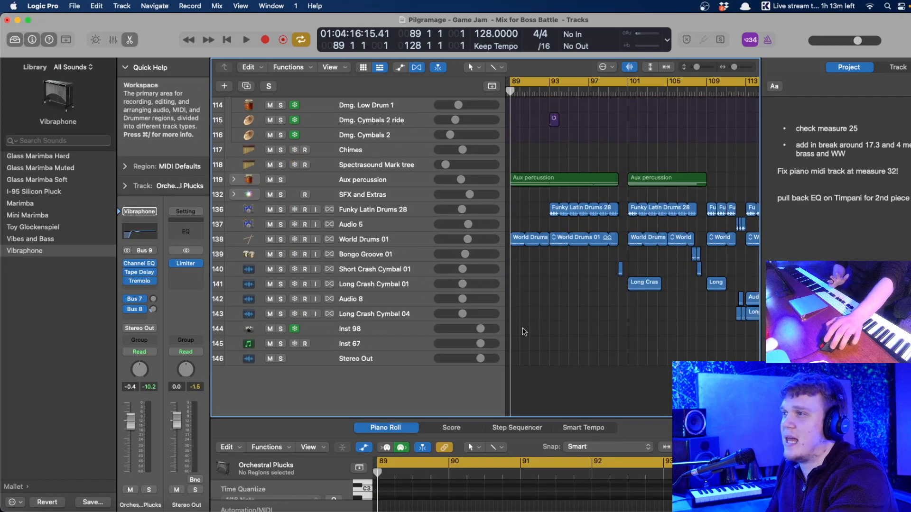
left_click_drag(281, 210, 287, 255)
key("space")
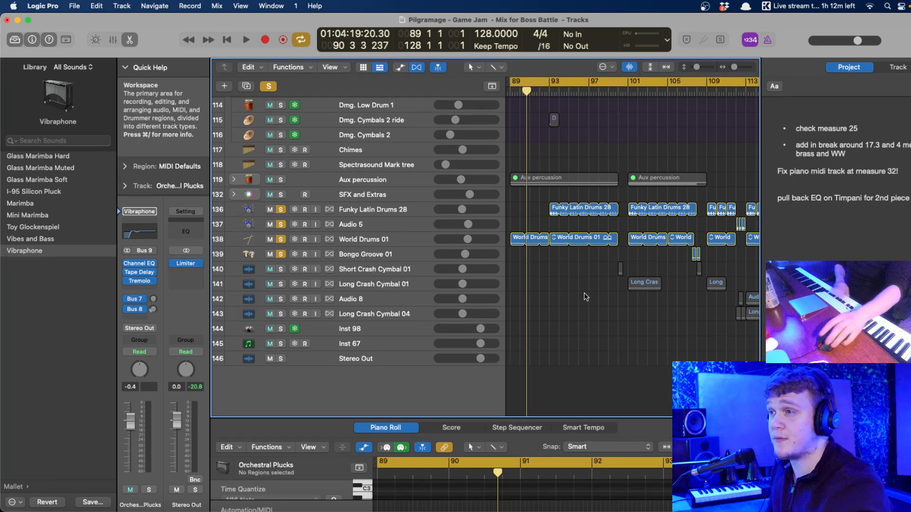
key("super+Down")
key("super+Right")
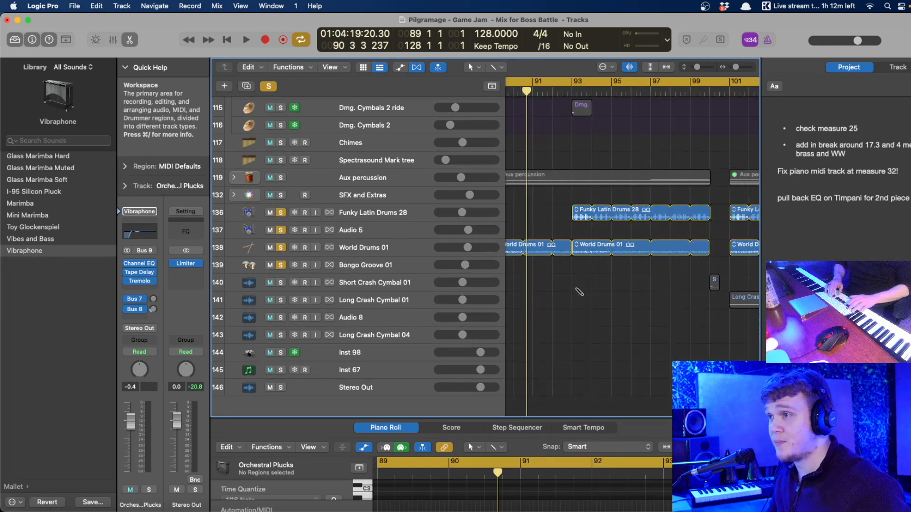
scroll(577, 292, "left", 4)
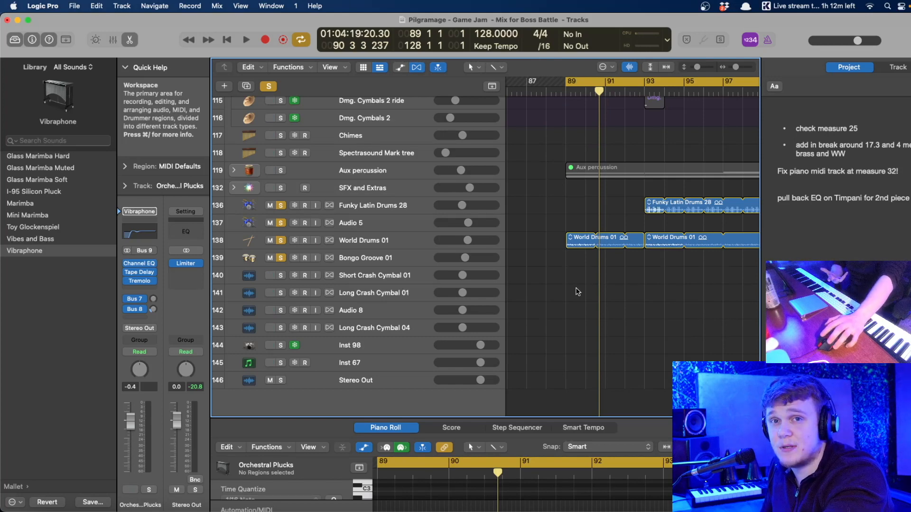
- Solo only the World Drums 01 track and listen to its loop
left_click(416, 240)
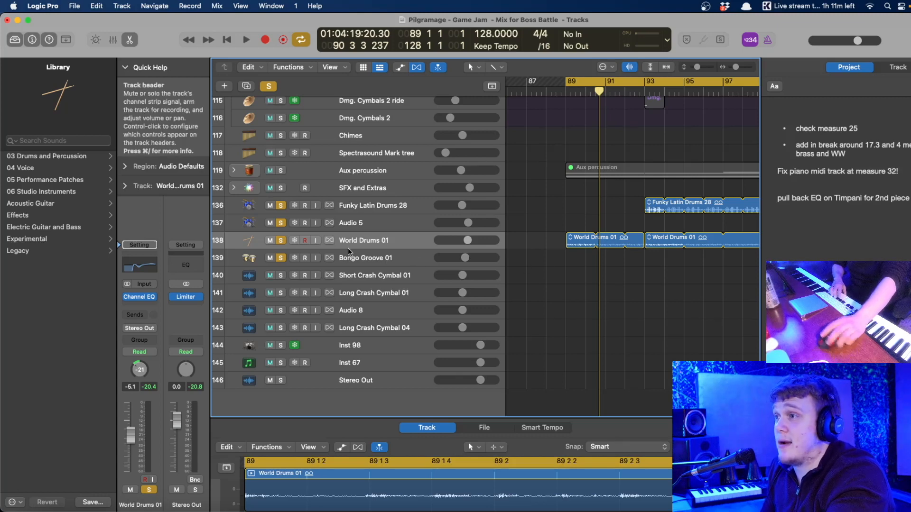
left_click(280, 240, "alt")
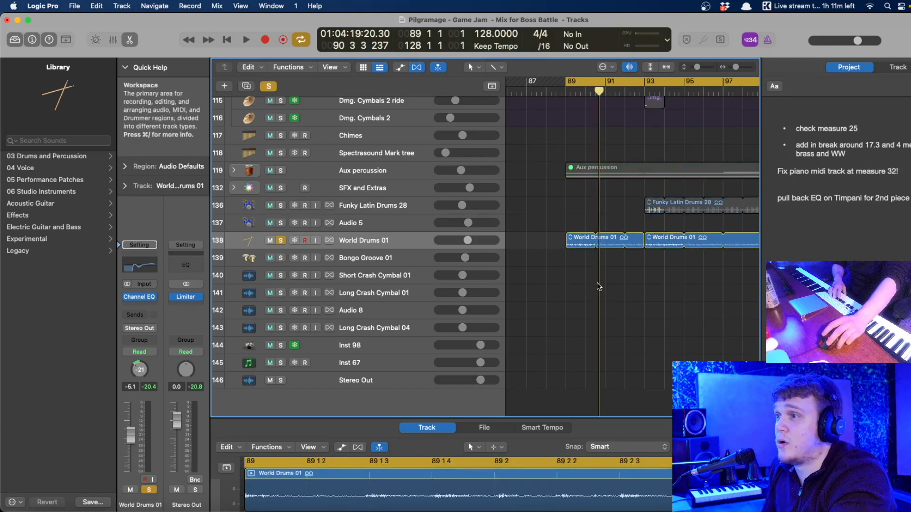
key("space")
left_click(398, 240)
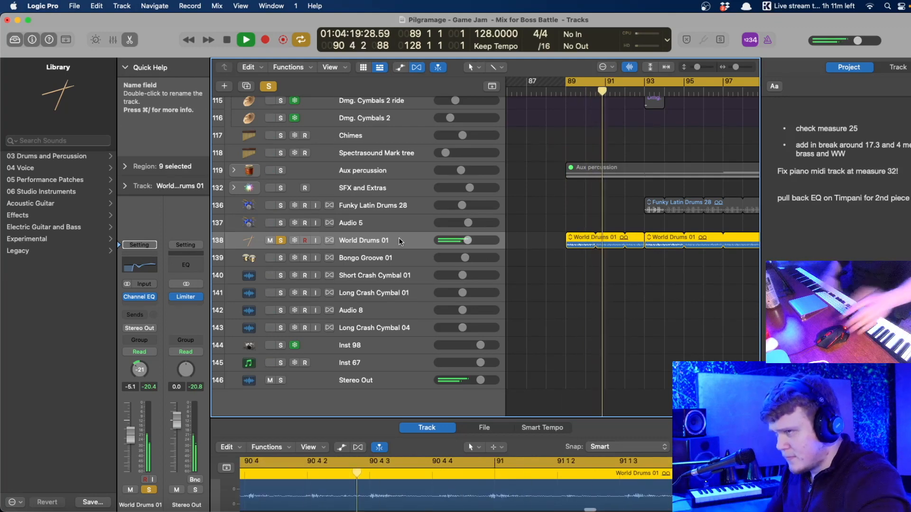
key("space")
- Raise the Channel EQ low cut on World Drums 01 to 185 Hz and pan the track to -25 during playback
left_click(140, 267)
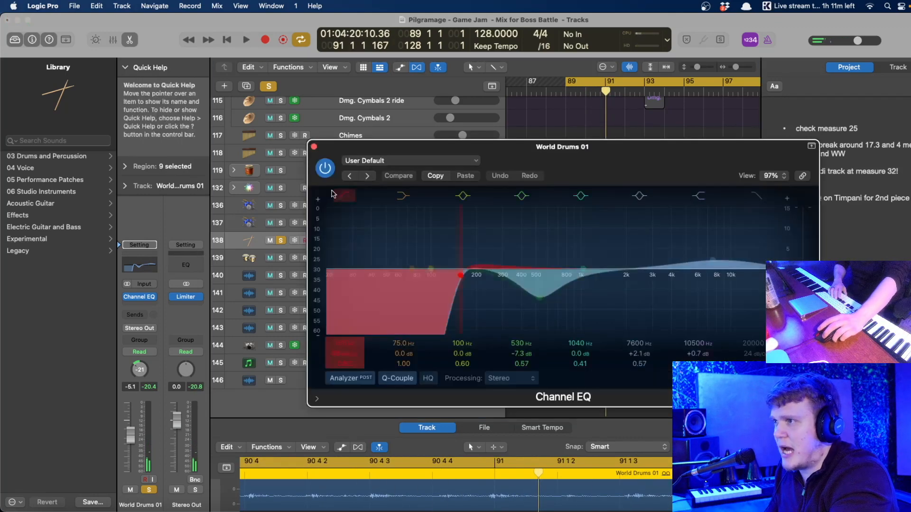
left_click(318, 151)
key("space")
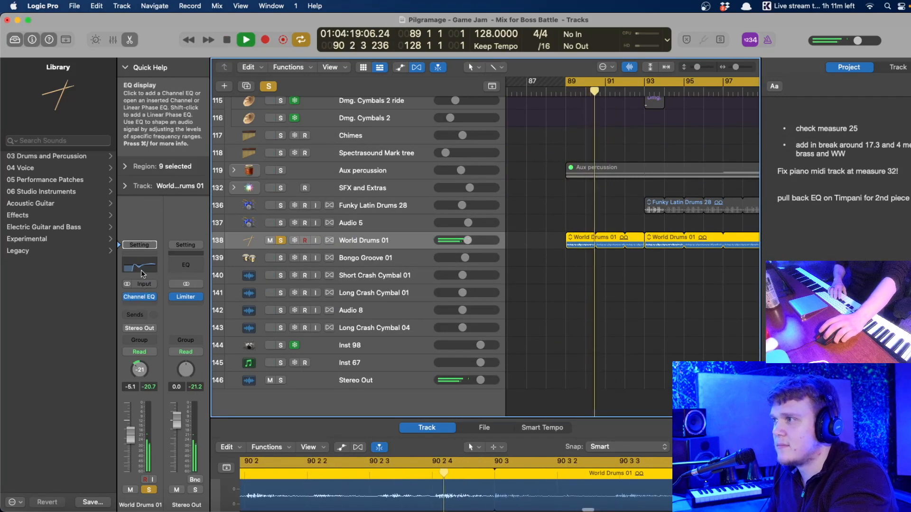
left_click(138, 298)
mouse_move(454, 281)
left_mouse_down()
mouse_move(476, 281)
mouse_move(469, 281)
left_mouse_up()
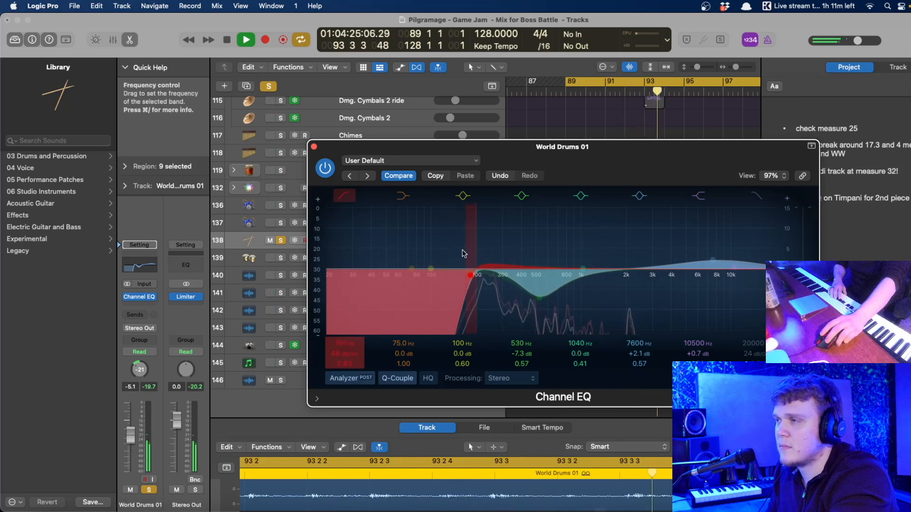
left_click(314, 147)
left_click(573, 285)
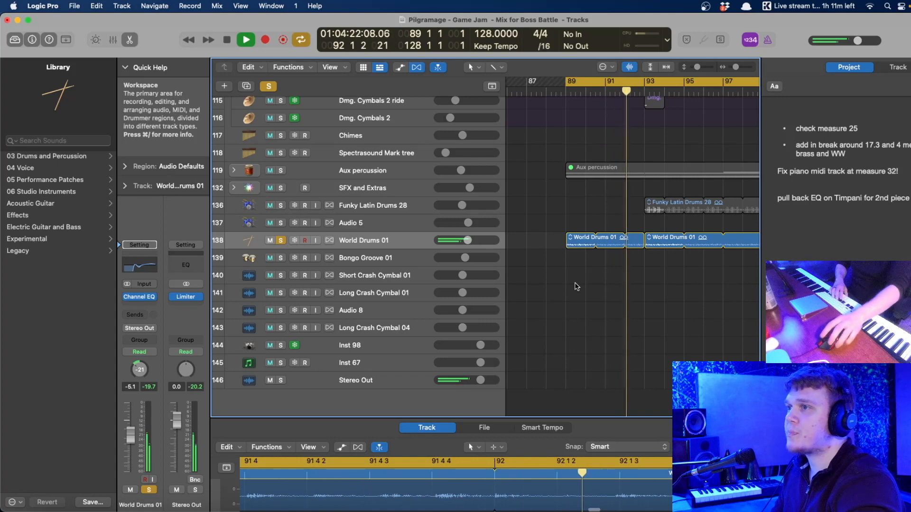
key("space")
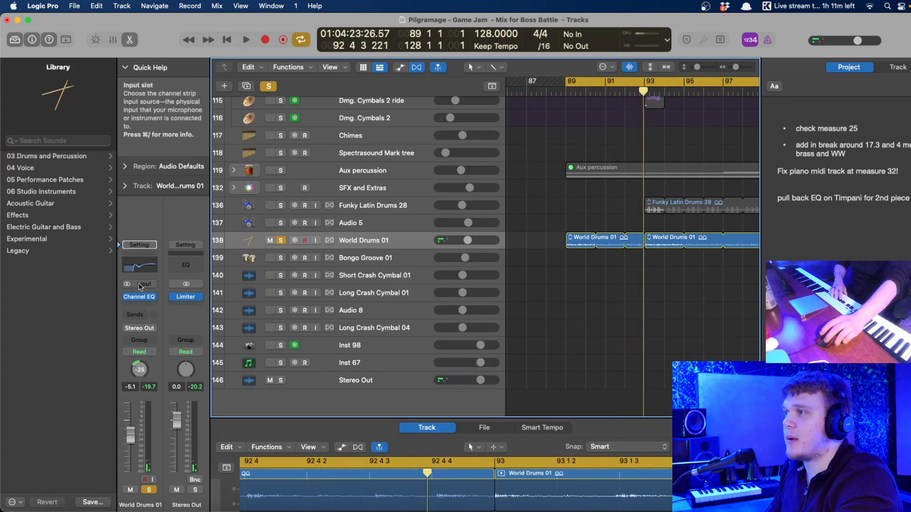
- In the World Drums 01 Channel EQ, cut 620 Hz by 9.7 dB and boost 2100 Hz by 5.8 dB with a Q of 3.10
left_click(143, 268)
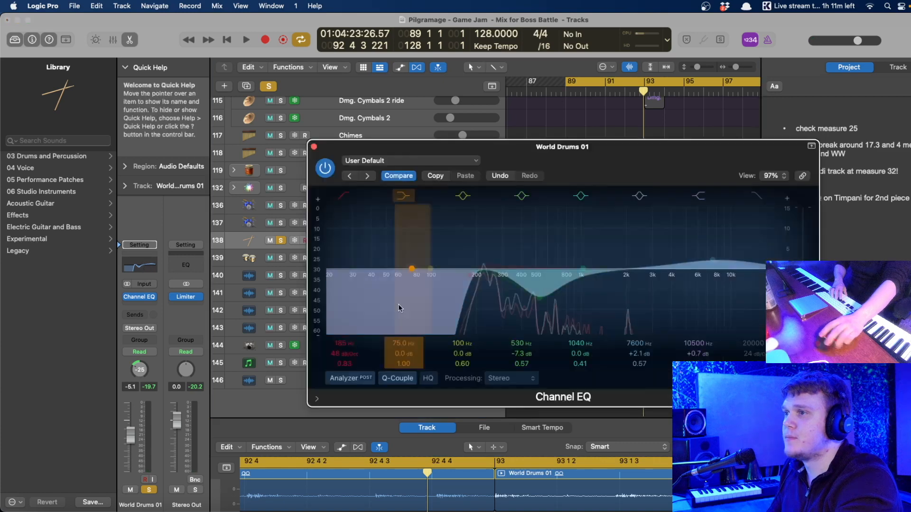
key("space")
left_click_drag(582, 268, 610, 282)
left_click(524, 197)
left_click(524, 197)
left_click_drag(539, 298, 551, 312)
mouse_move(609, 269)
left_mouse_down()
mouse_move(621, 246)
mouse_move(630, 260)
mouse_move(626, 222)
mouse_move(630, 266)
left_mouse_up()
- Set the World Drums 01 EQ's high peak band to +3.2 dB at 13600 Hz with a Q of 0.93
left_click_drag(713, 260, 751, 227)
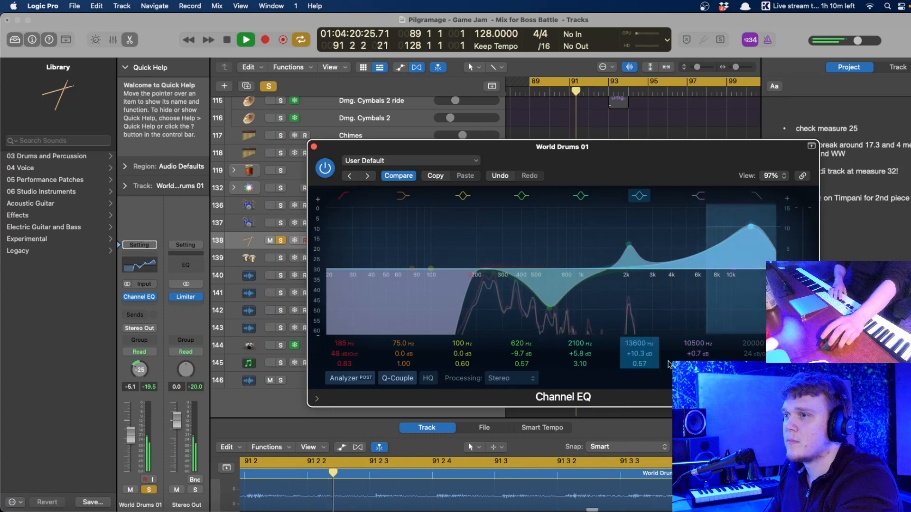
left_click_drag(639, 363, 638, 361)
key("space")
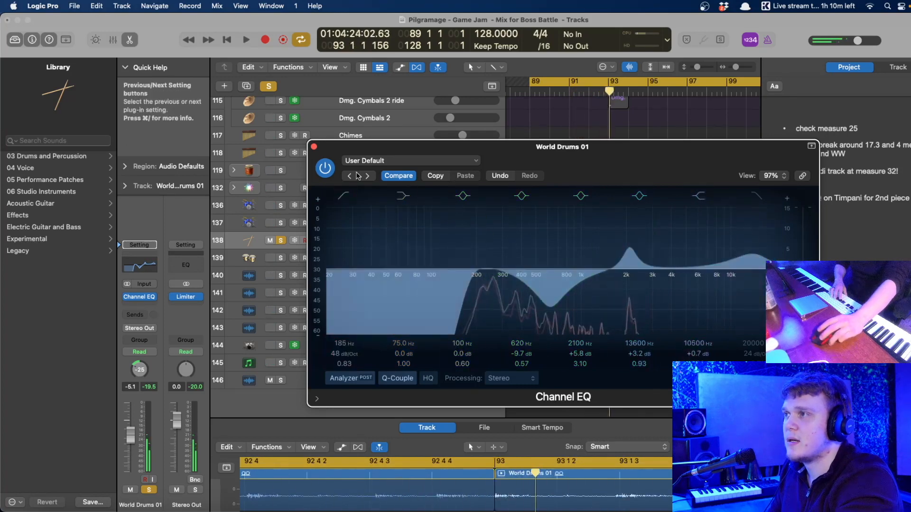
- Compare World Drums 01 with the Channel EQ bypassed and re-enabled during playback
left_click(323, 170)
key("space")
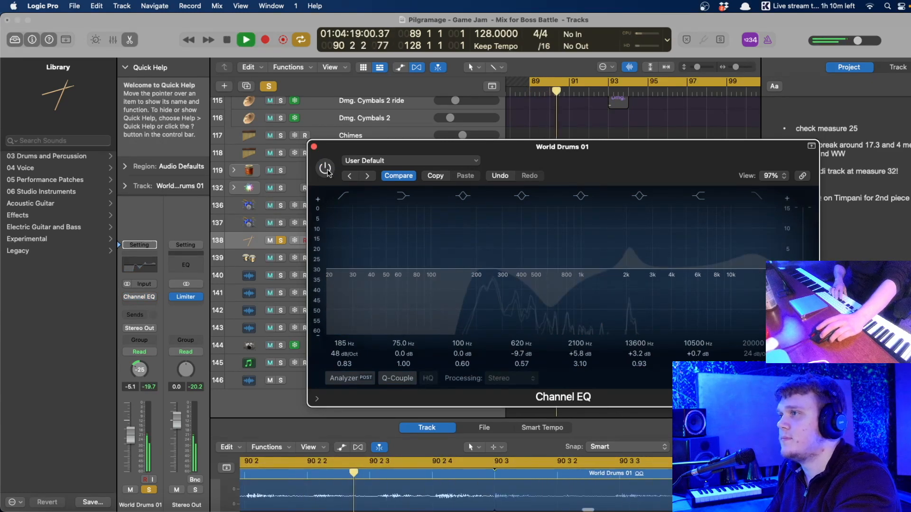
left_click(326, 170)
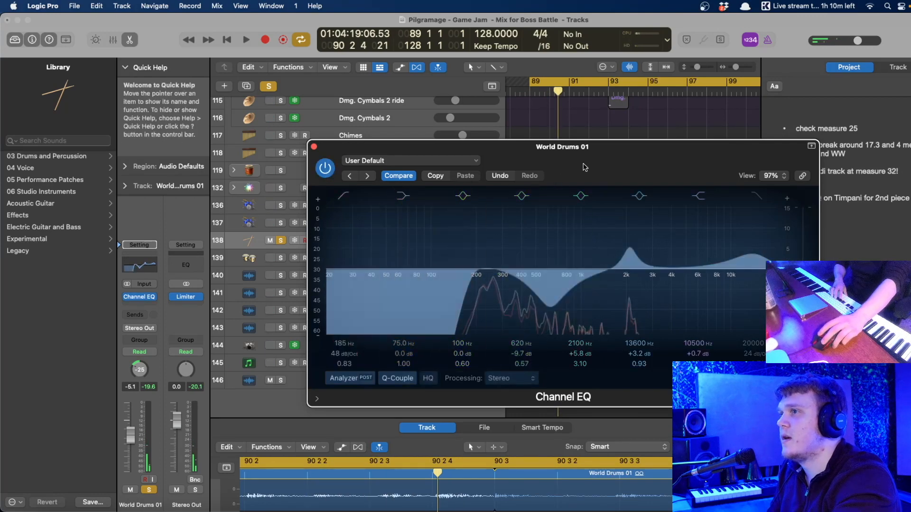
- During playback, set the EQ's mid cut to 580 Hz at -9.6 dB and the band below it to 386 Hz at -0.3 dB
key("space")
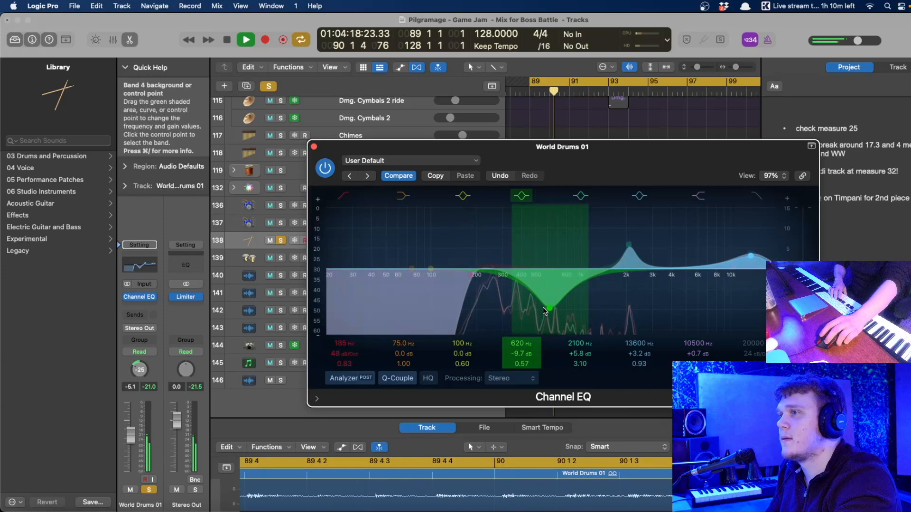
left_click_drag(542, 307, 515, 287)
left_click_drag(430, 269, 520, 259)
- Move the EQ's low-shelf band to 256 Hz at -5.4 dB, switch that band off, and close the EQ after listening
mouse_move(403, 272)
left_mouse_down()
mouse_move(491, 282)
mouse_move(491, 300)
left_mouse_up()
left_click(399, 197)
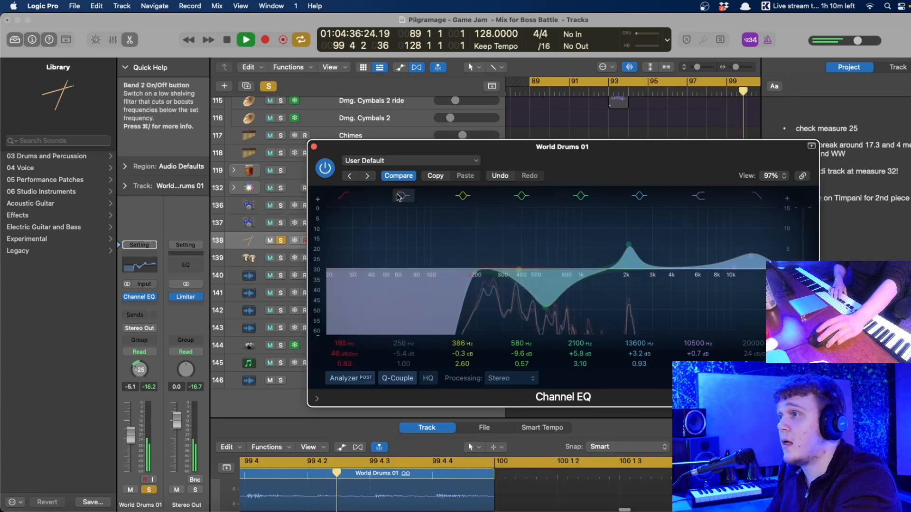
key("space")
key("space")
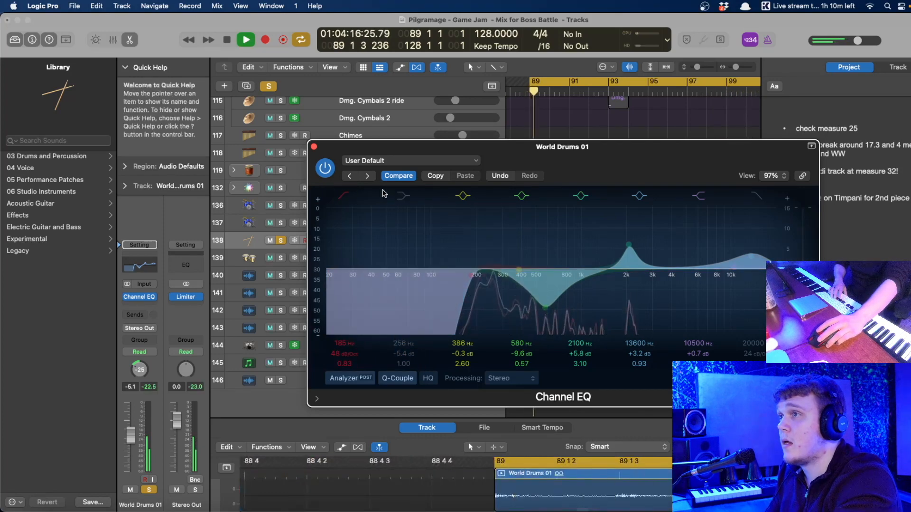
left_click(314, 147)
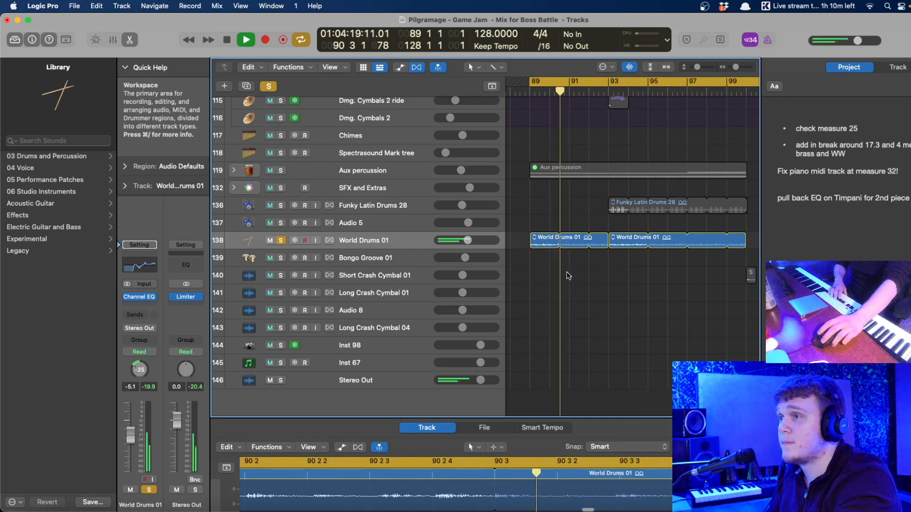
key("space")
- Solo Funky Latin Drums 28 instead of World Drums 01 and play it with the cycle range starting at measure 93
left_click(281, 241)
left_click(280, 205)
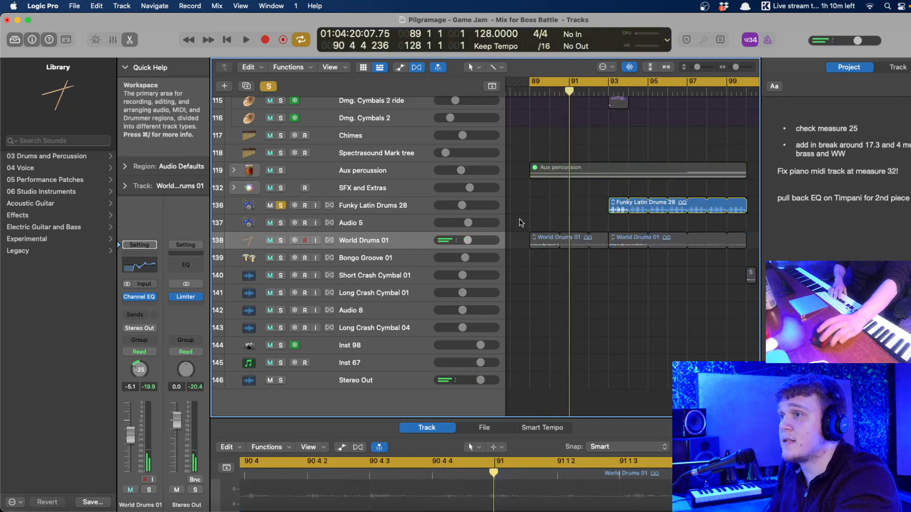
left_click_drag(531, 83, 610, 84)
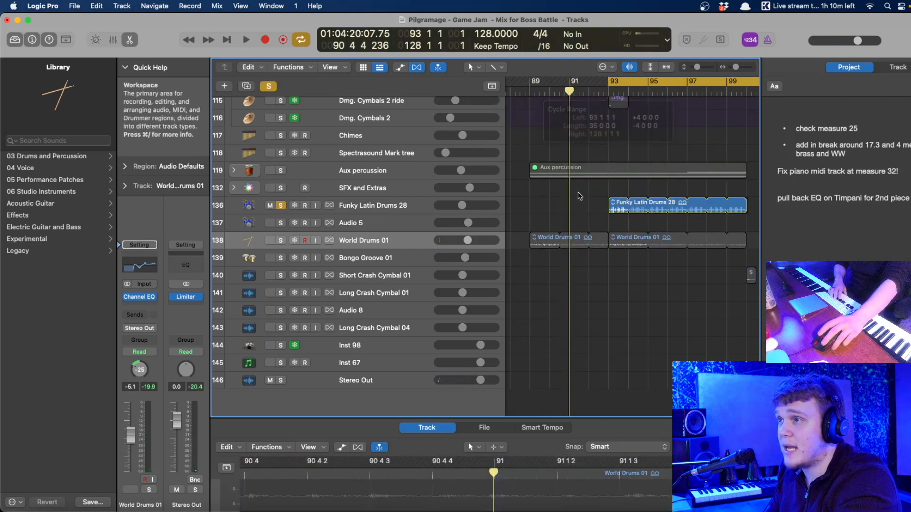
key("space")
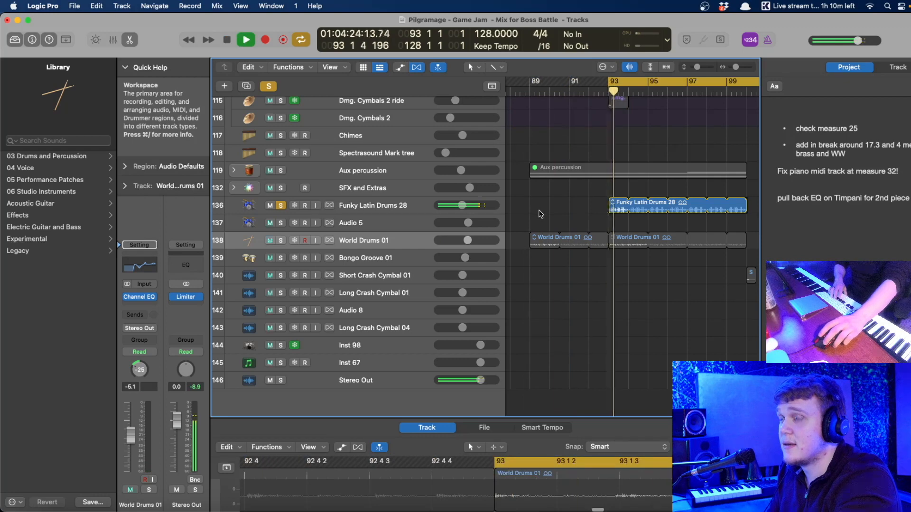
- In Funky Latin Drums 28's Channel EQ, move the low cut to 47 Hz and switch off the 1020 Hz and 2120 Hz bands
left_click(420, 205)
left_click(139, 291)
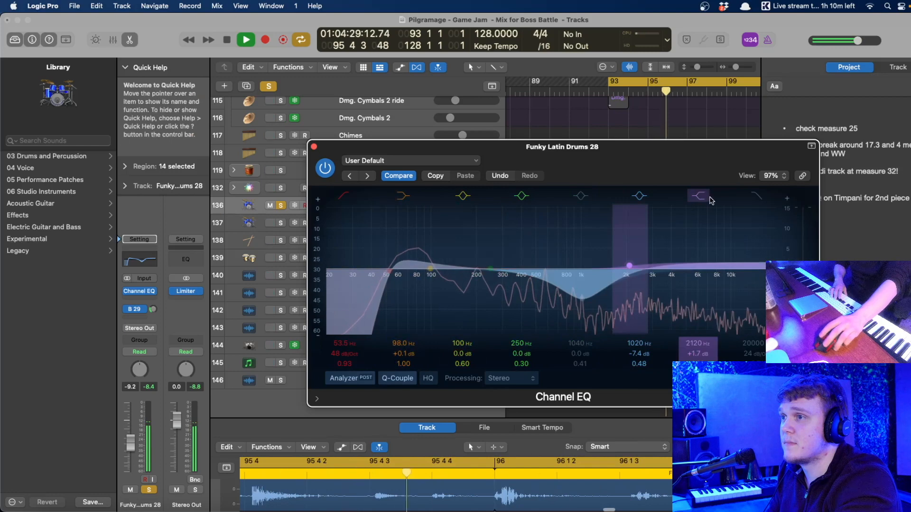
left_click(580, 195)
left_click(580, 195)
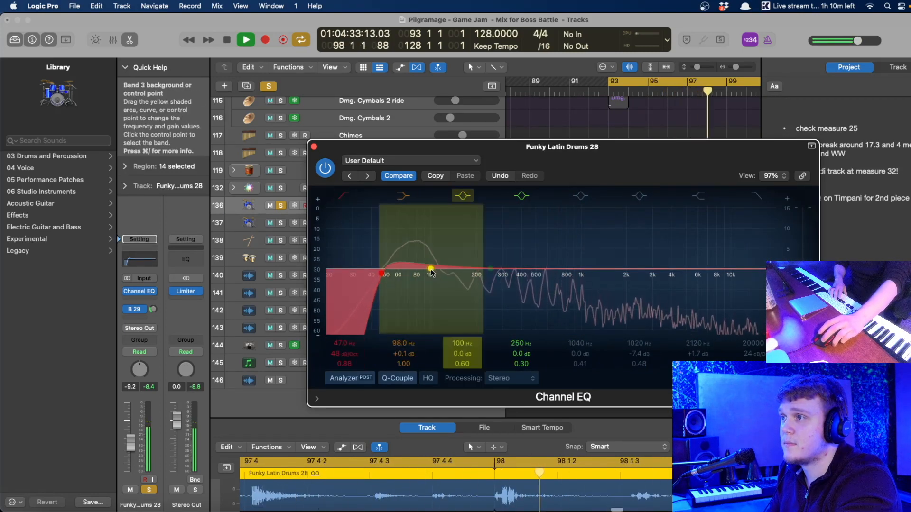
- Turn the EQ's 250 Hz band into a cut at 334 Hz of -4.3 dB with a Q of 1.20
left_click_drag(482, 269, 523, 243)
left_click_drag(521, 364, 521, 348)
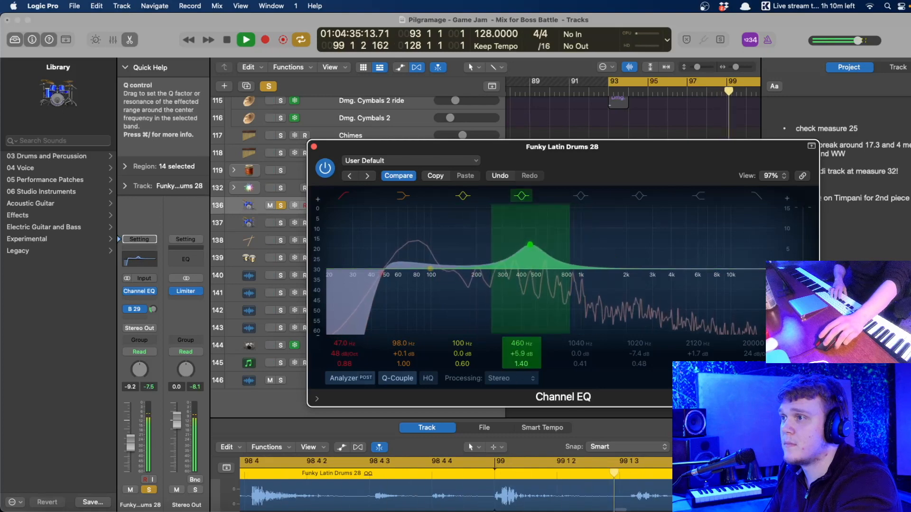
mouse_move(532, 248)
left_mouse_down()
mouse_move(516, 211)
mouse_move(493, 212)
mouse_move(513, 314)
mouse_move(510, 288)
left_mouse_up()
left_click_drag(509, 297, 510, 287)
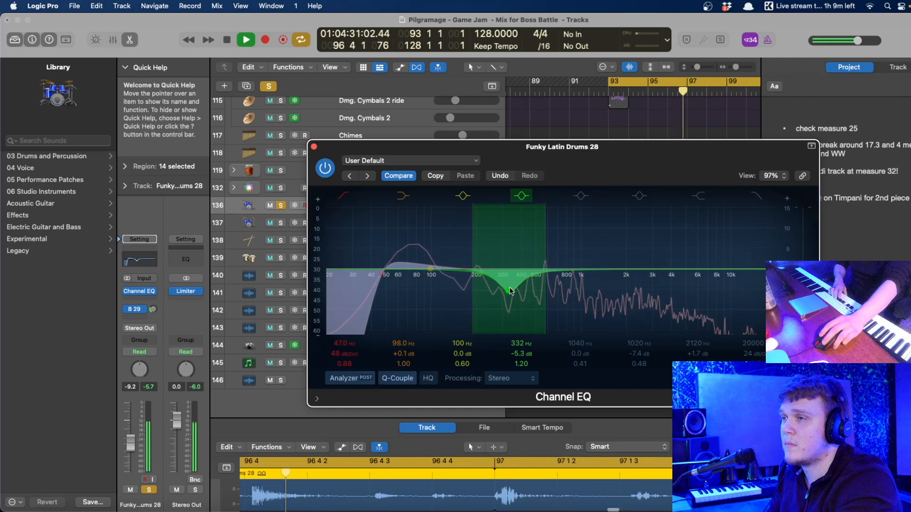
- Loop measures 93 to 97, switch the 1020 Hz band back on, and set it to 1090 Hz at -3.5 dB with Q 1.10
left_click(638, 196)
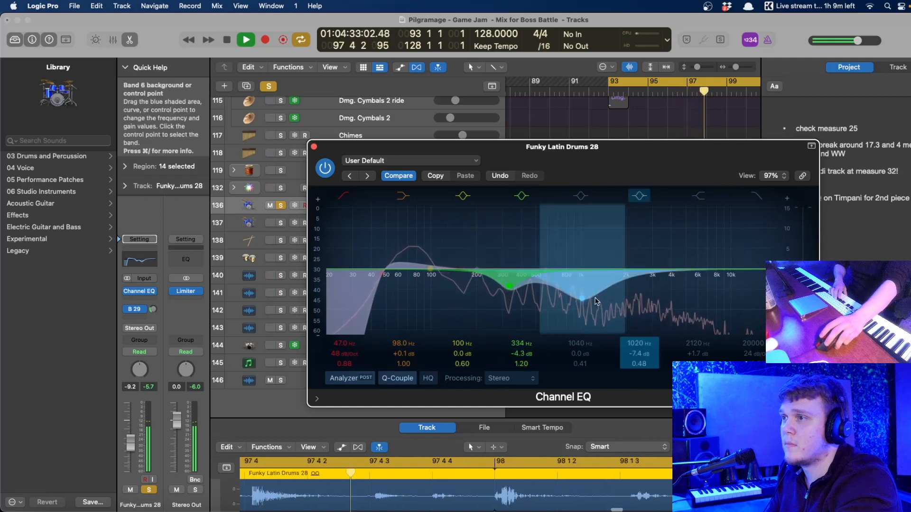
left_click_drag(591, 275, 601, 225)
left_click_drag(641, 369, 641, 332)
left_click(617, 81)
left_click_drag(618, 81, 684, 82)
mouse_move(597, 243)
left_mouse_down()
mouse_move(579, 217)
mouse_move(589, 227)
left_mouse_up()
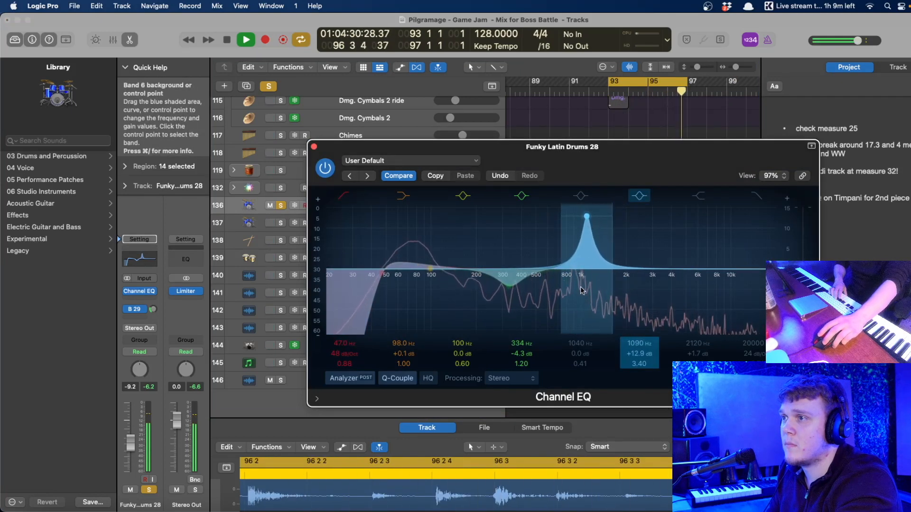
mouse_move(639, 364)
left_mouse_down()
mouse_move(639, 375)
mouse_move(638, 351)
mouse_move(639, 369)
left_mouse_up()
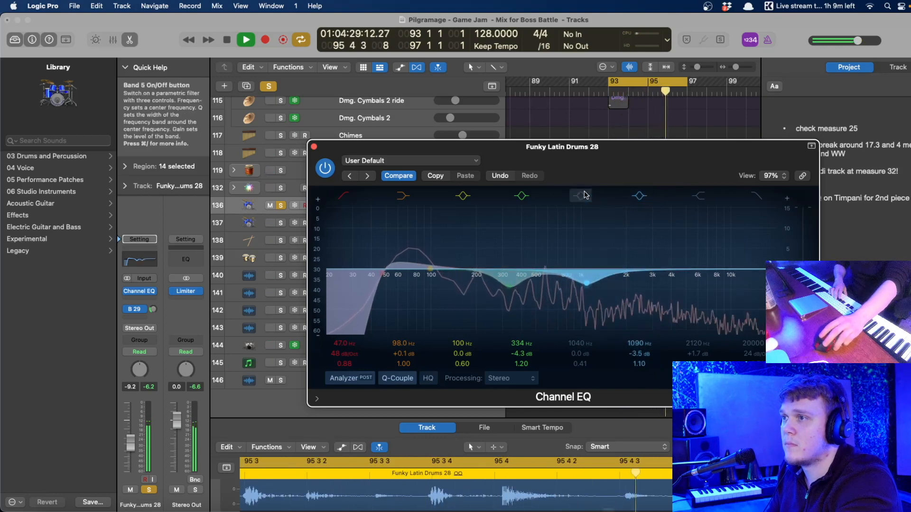
- Switch on the 1040 Hz band as a 3400 Hz boost of +6.7 dB, and set the 1090 Hz cut's Q to 1.40
left_click(577, 341)
mouse_move(578, 341)
left_mouse_down()
mouse_move(578, 330)
mouse_move(581, 346)
left_mouse_up()
left_click_drag(638, 364, 638, 361)
left_click_drag(576, 354, 580, 347)
key("space")
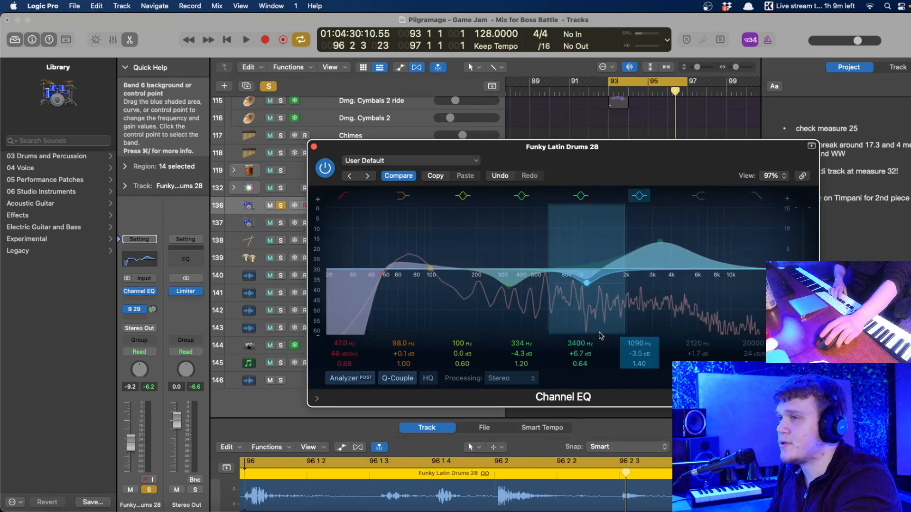
- Shift the high boost to 6300 Hz at +4.9 dB with Q 0.79, starting and stopping playback to judge it
left_click_drag(659, 243, 669, 258)
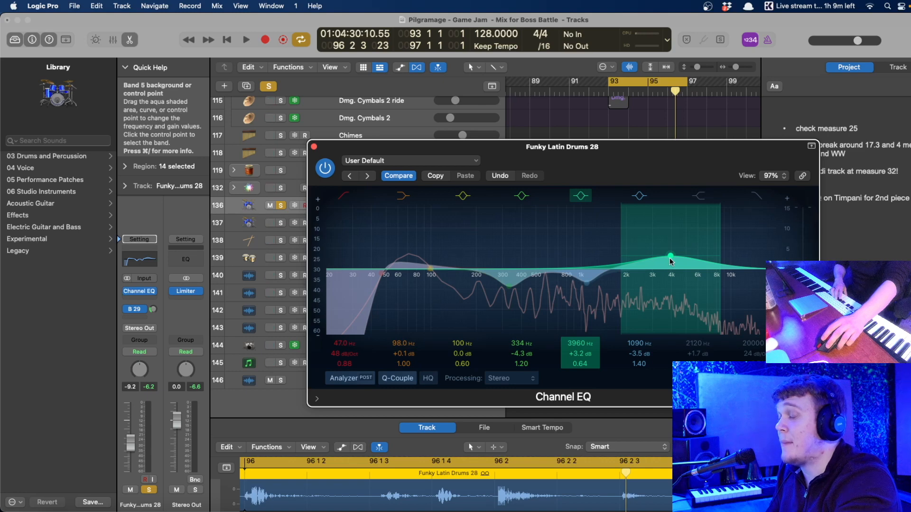
left_click_drag(670, 258, 690, 255)
key("space")
left_click_drag(671, 318, 670, 311)
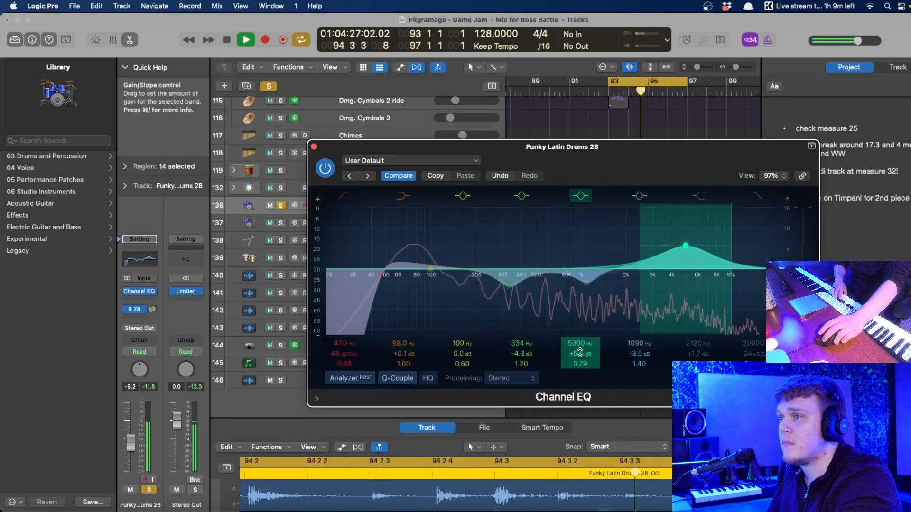
key("space")
left_click_drag(685, 246, 696, 257)
key("space")
key("space")
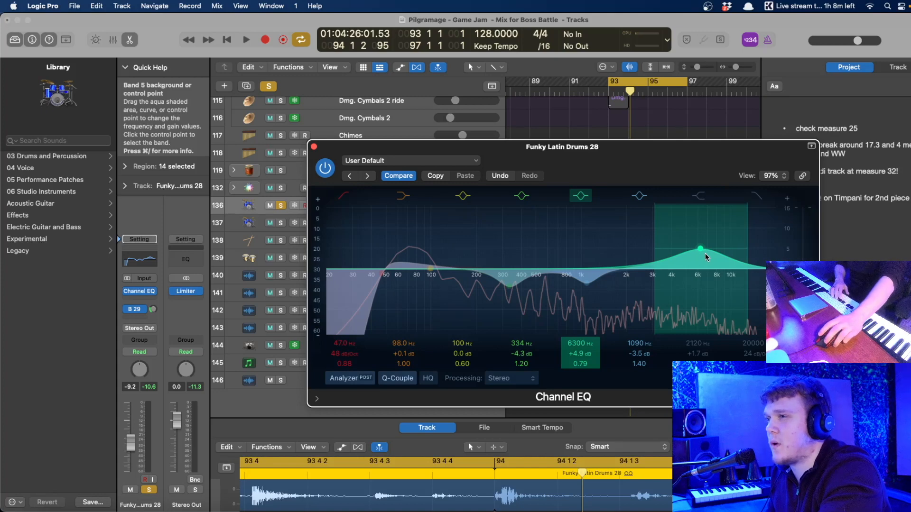
- Reposition the EQ window and set the high boost to 8700 Hz at +3.2 dB during playback
left_click_drag(647, 156, 692, 149)
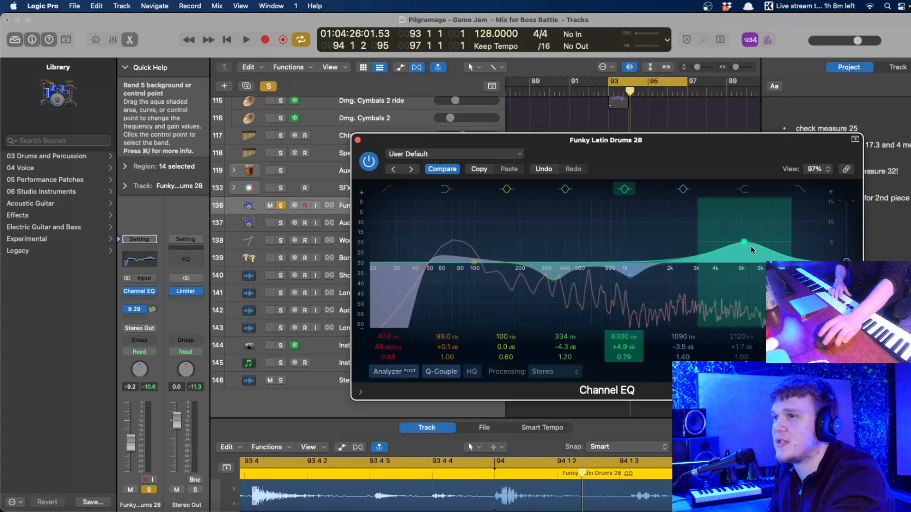
key("space")
left_click_drag(747, 255, 766, 252)
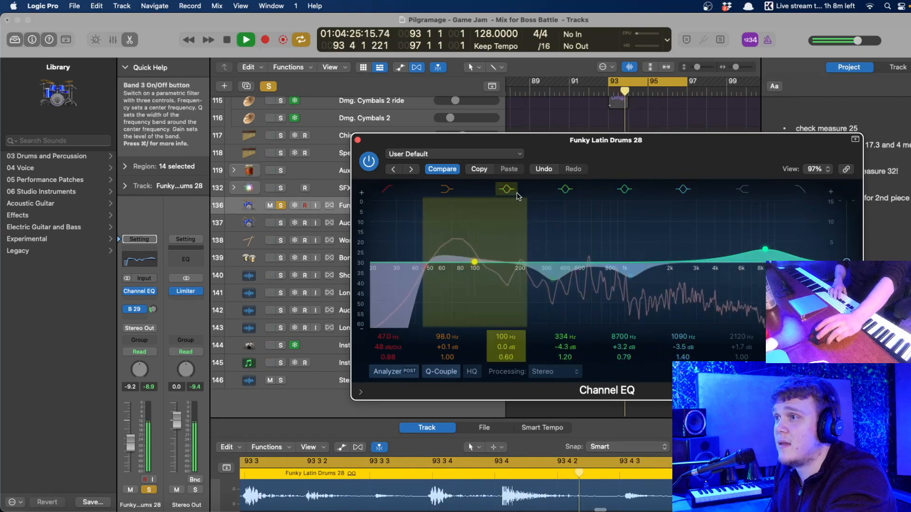
- Set the EQ's 100 Hz band to 69 Hz at +3.0 dB with Q 1.90 and switch on the high cut
mouse_move(479, 256)
left_mouse_down()
mouse_move(714, 198)
mouse_move(698, 214)
mouse_move(724, 237)
mouse_move(717, 245)
mouse_move(709, 214)
mouse_move(683, 196)
mouse_move(816, 201)
mouse_move(731, 259)
mouse_move(773, 264)
mouse_move(446, 247)
mouse_move(459, 246)
mouse_move(450, 267)
left_mouse_up()
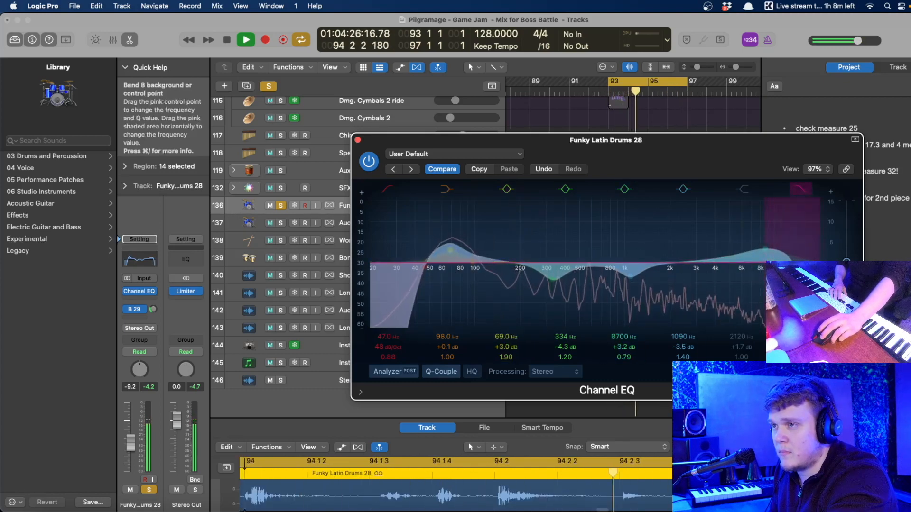
mouse_move(782, 263)
left_mouse_down()
mouse_move(820, 263)
mouse_move(798, 264)
left_mouse_up()
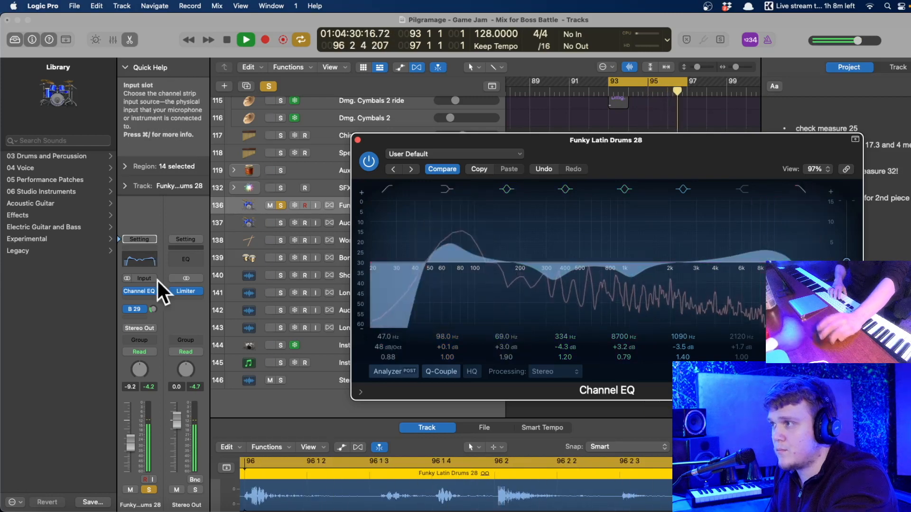
- Stop playback and insert a stereo Multipressor after the Channel EQ on Funky Latin Drums 28
left_click(140, 299)
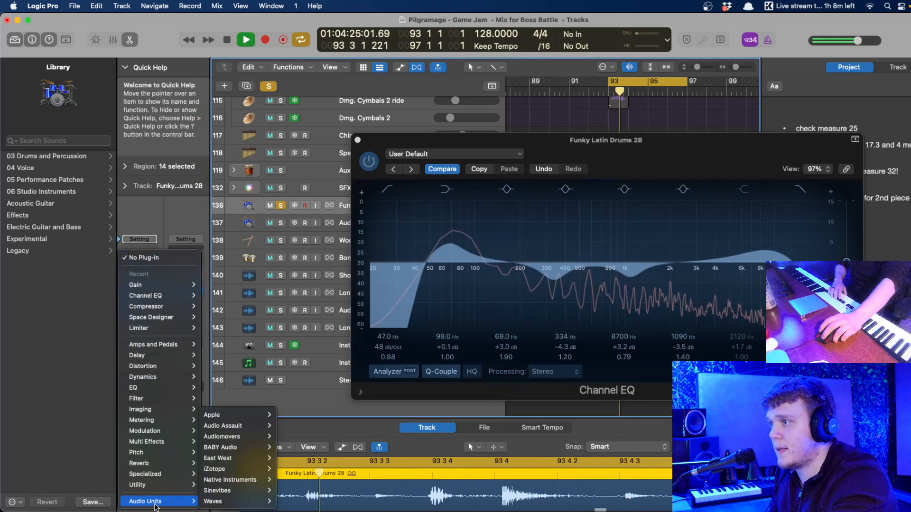
key("Escape")
key("space")
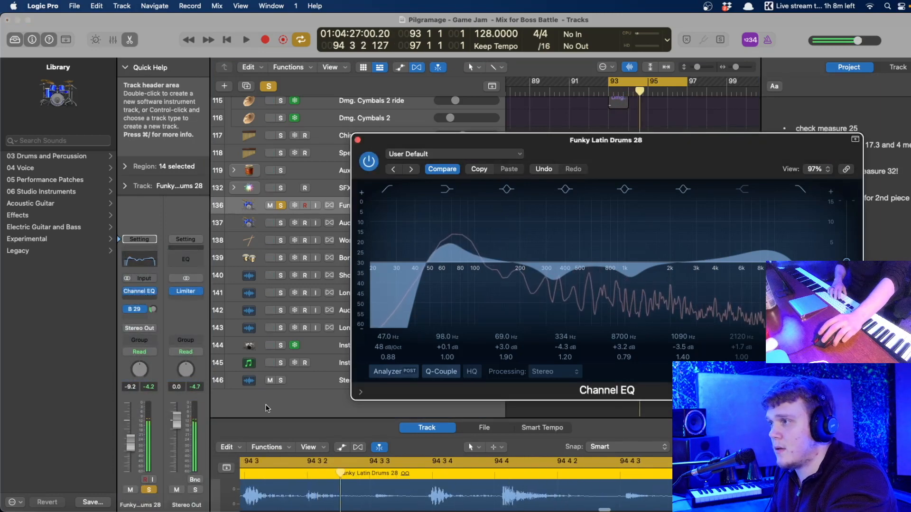
left_click(134, 301)
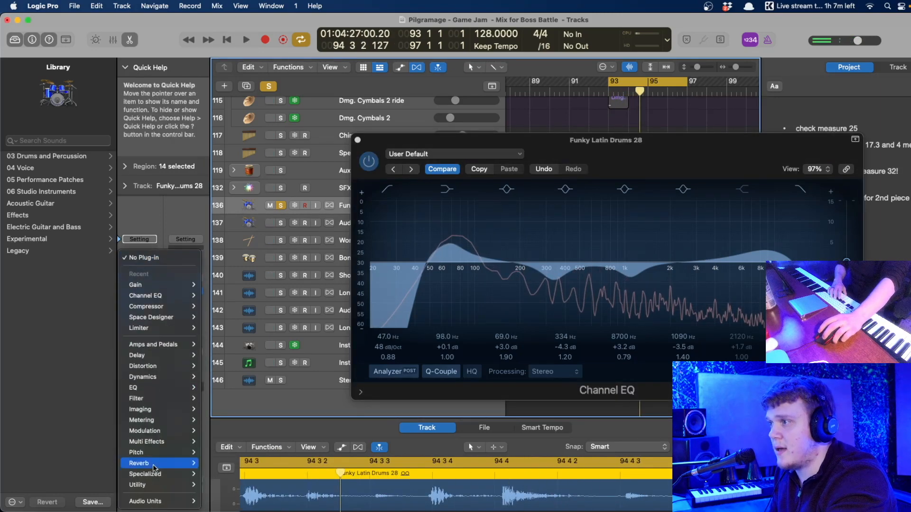
mouse_move(157, 378)
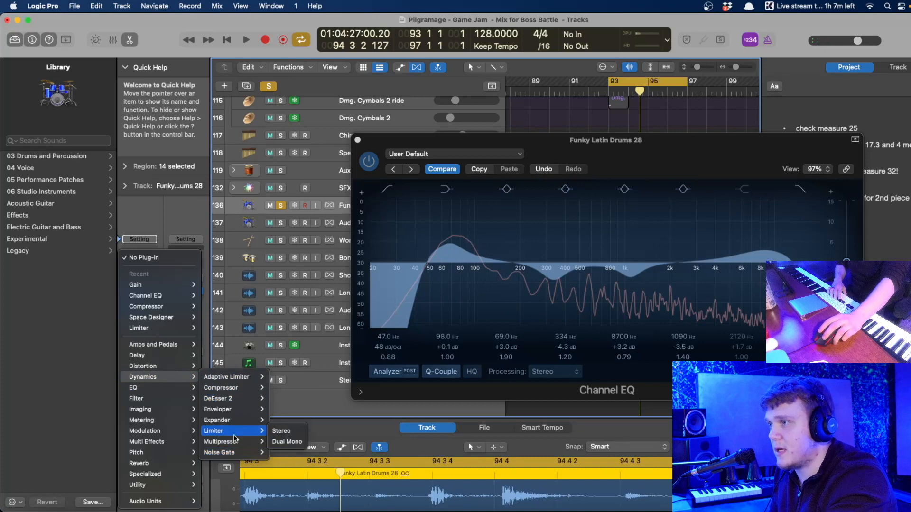
mouse_move(240, 445)
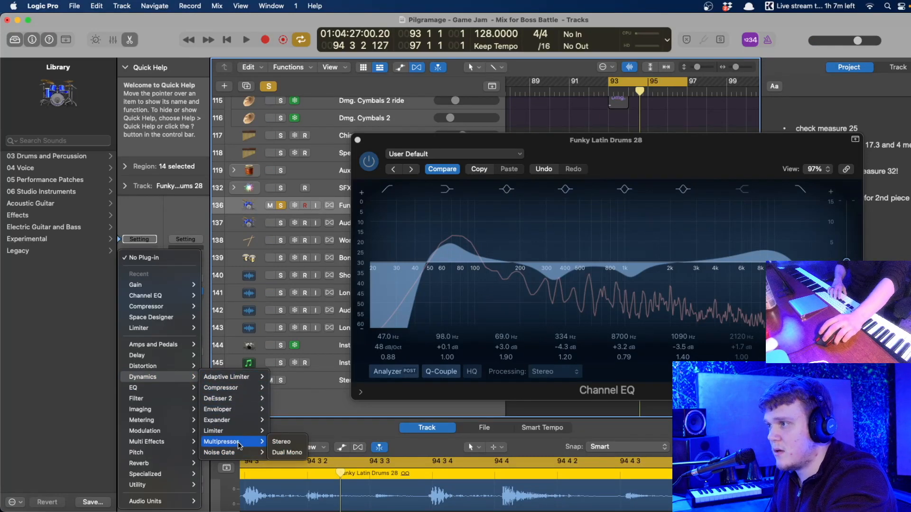
left_click(283, 446)
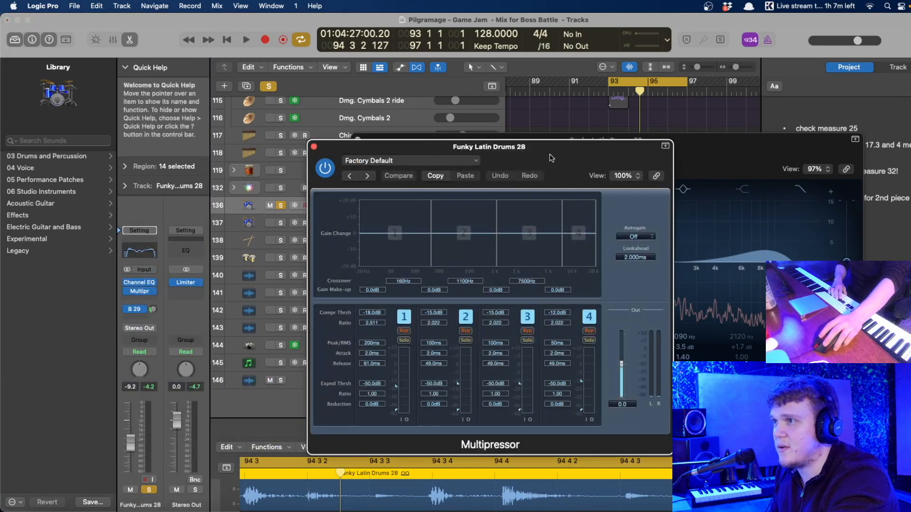
- Load the Hi-Fi Drums preset in the Multipressor
left_click_drag(456, 172, 350, 139)
left_click(350, 139)
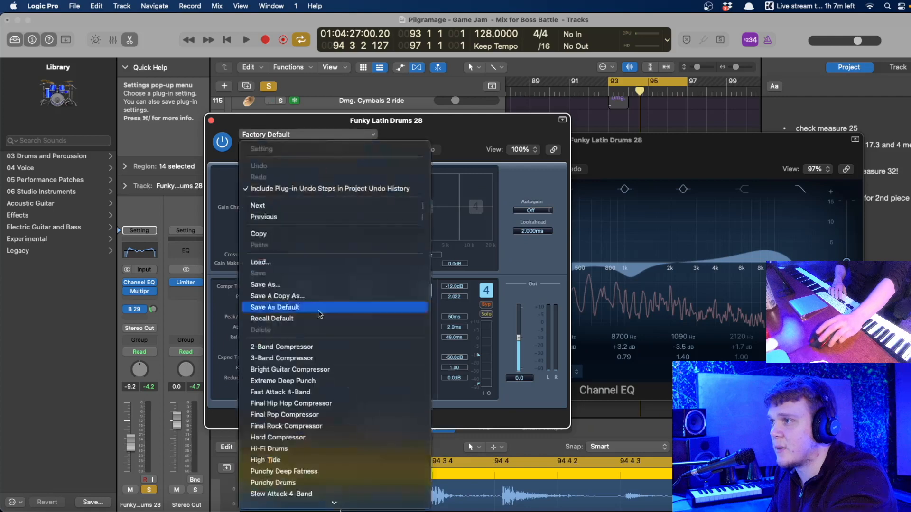
left_click(468, 151)
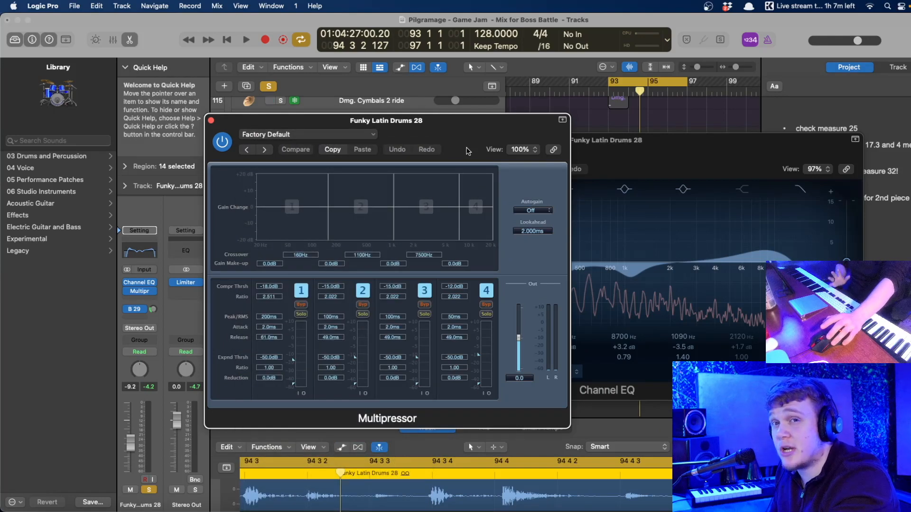
left_click(332, 135)
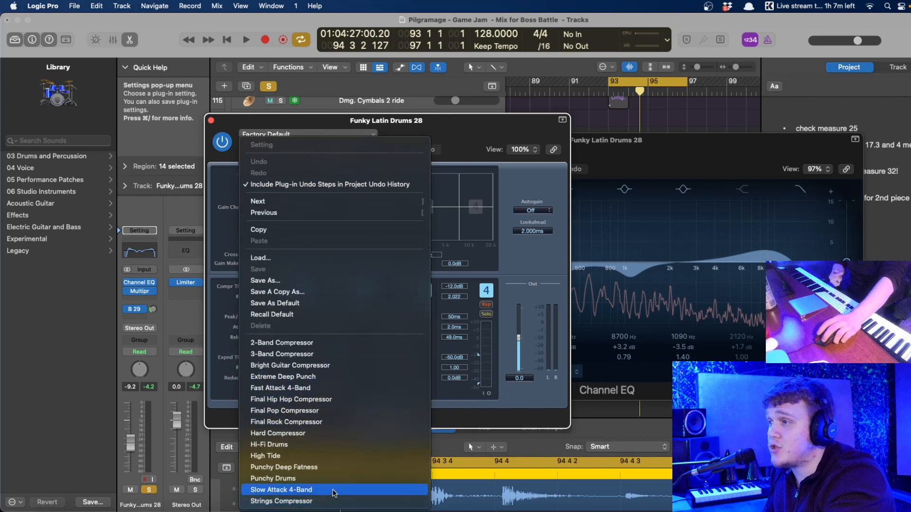
left_click(330, 445)
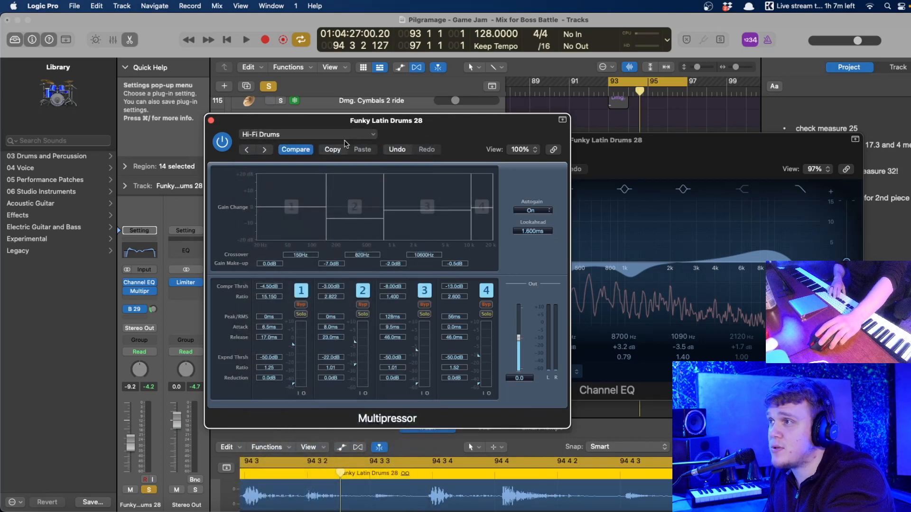
- Compare the looped drums with the Multipressor bypassed and enabled, leaving it enabled
left_click(222, 143)
key("space")
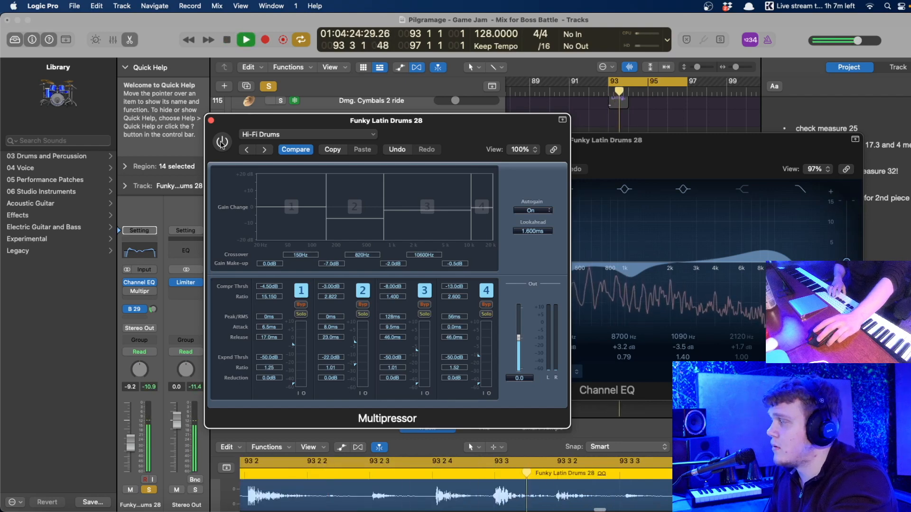
key("space")
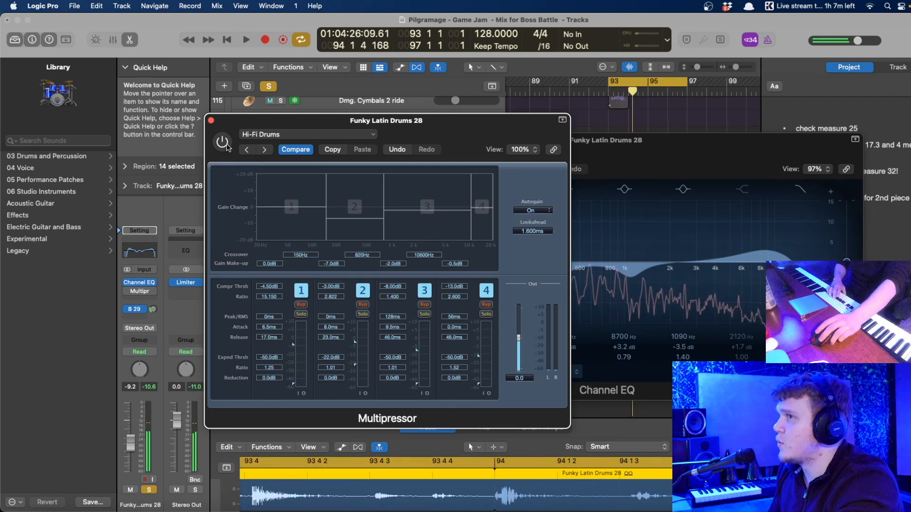
key("space")
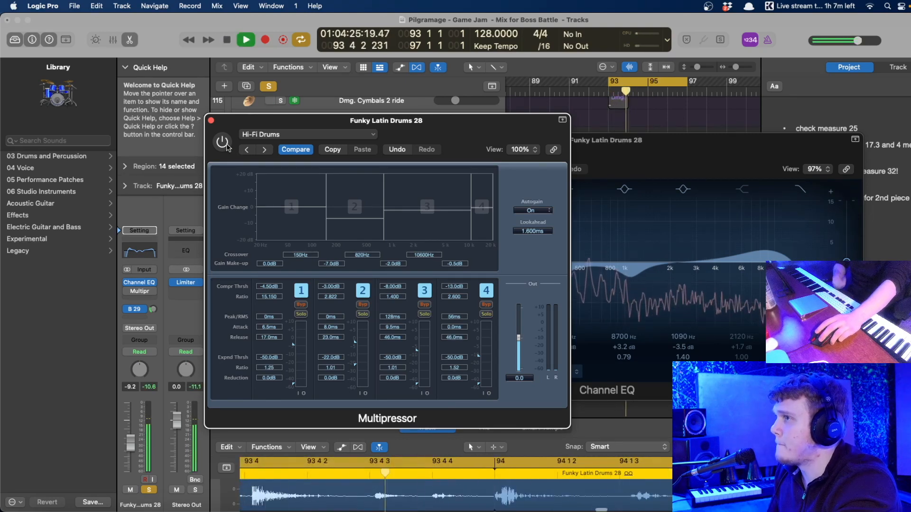
left_click(224, 143)
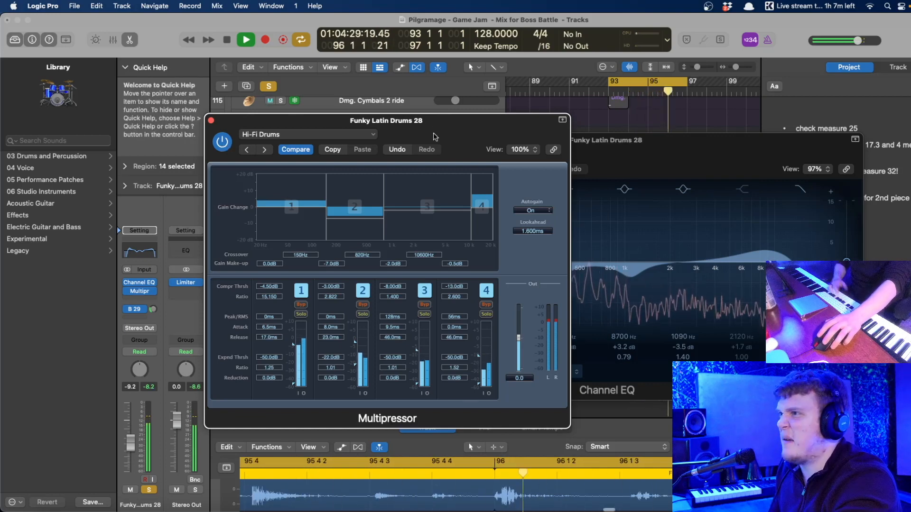
left_click(227, 147)
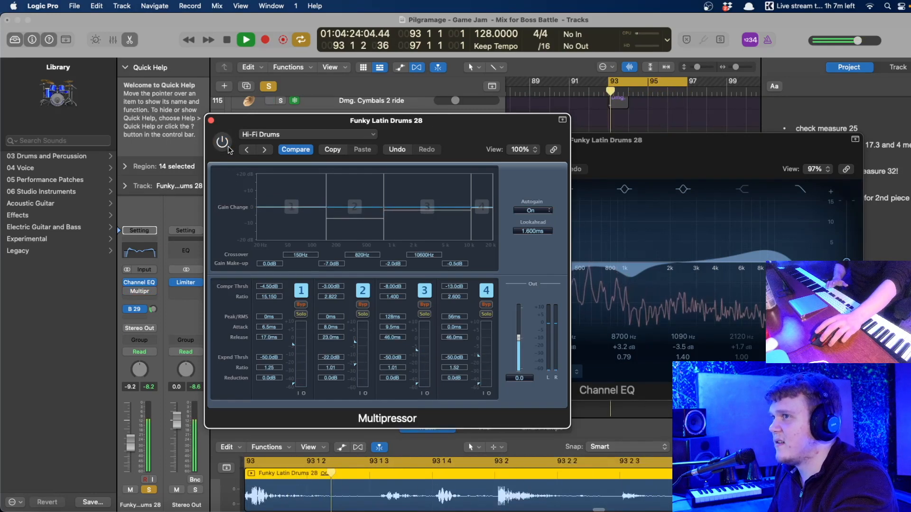
left_click(227, 147)
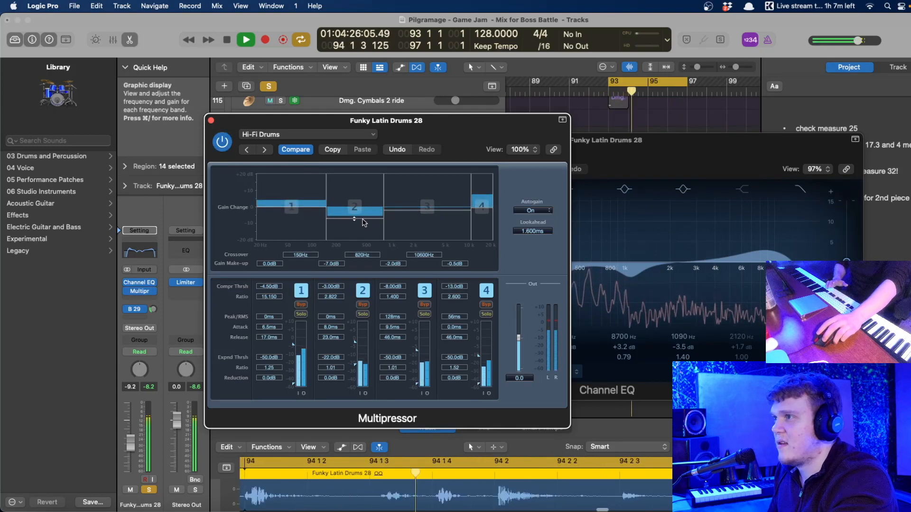
key("space")
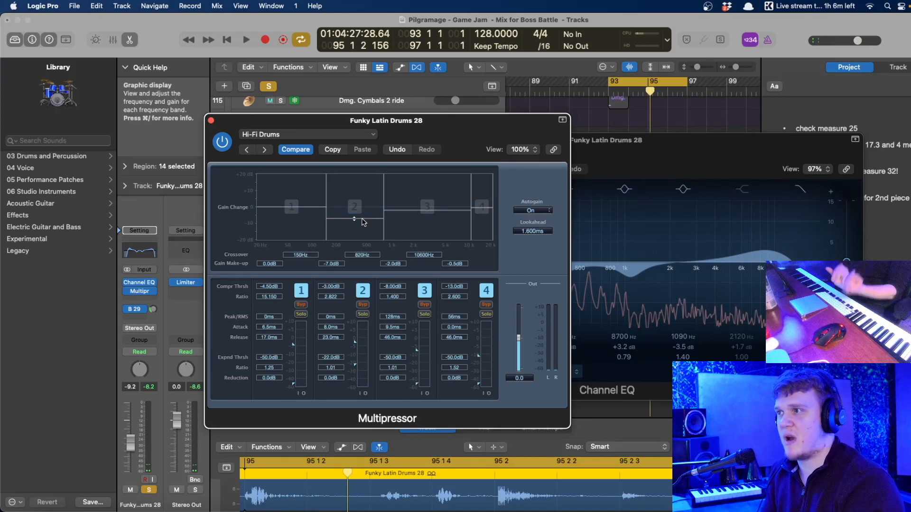
- During playback, set the Multipressor's band 2 make-up gain to -7.5 dB, its upper crossover to 1100 Hz, and band 3's make-up to -0.5 dB
key("space")
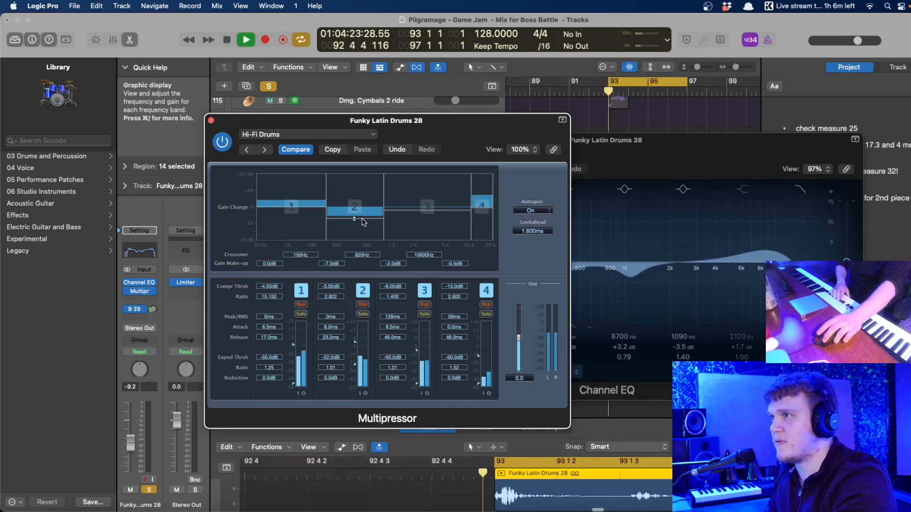
mouse_move(363, 222)
left_mouse_down()
mouse_move(364, 231)
mouse_move(365, 222)
left_mouse_up()
left_click_drag(426, 212, 393, 219)
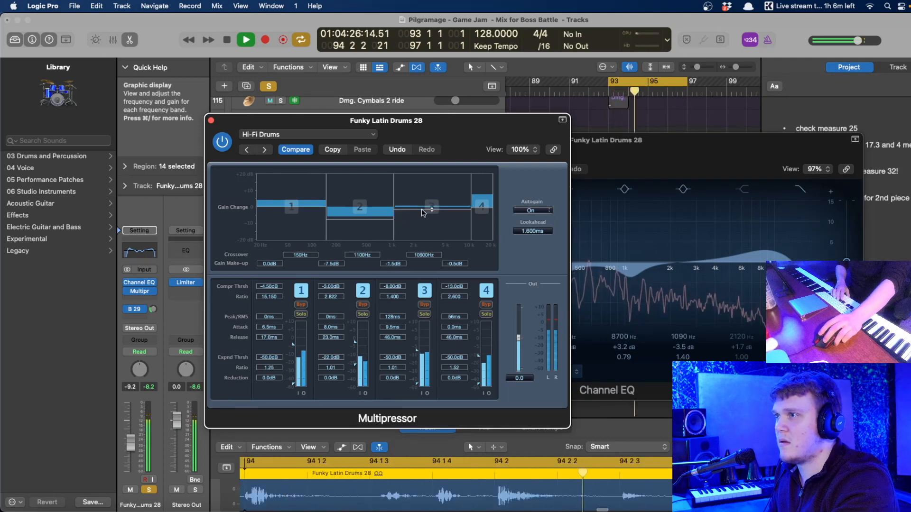
mouse_move(424, 212)
left_mouse_down()
mouse_move(425, 198)
mouse_move(425, 209)
left_mouse_up()
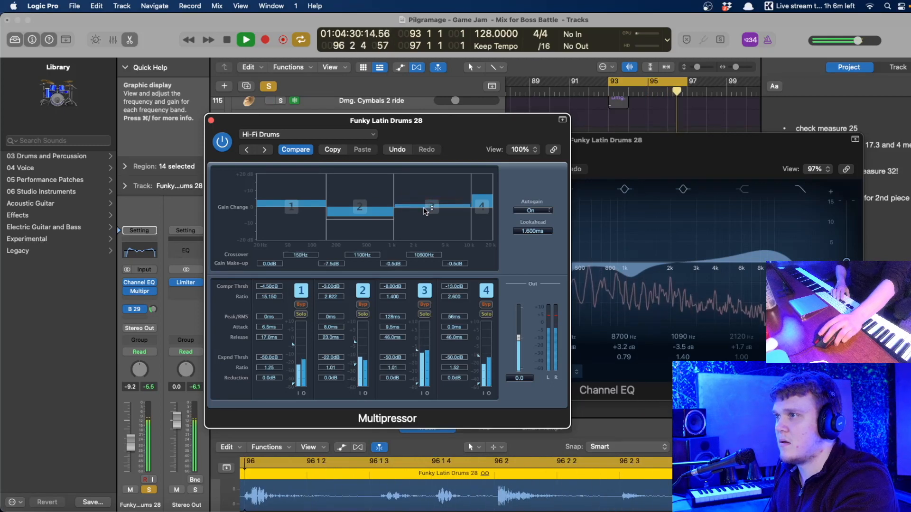
- During playback, set band 3's make-up to -2.5 dB and the compression thresholds of bands 3, 4 and 1 to -10.5, -5.5 and -6 dB
left_click(393, 150)
left_click(426, 149)
left_click_drag(418, 351, 418, 357)
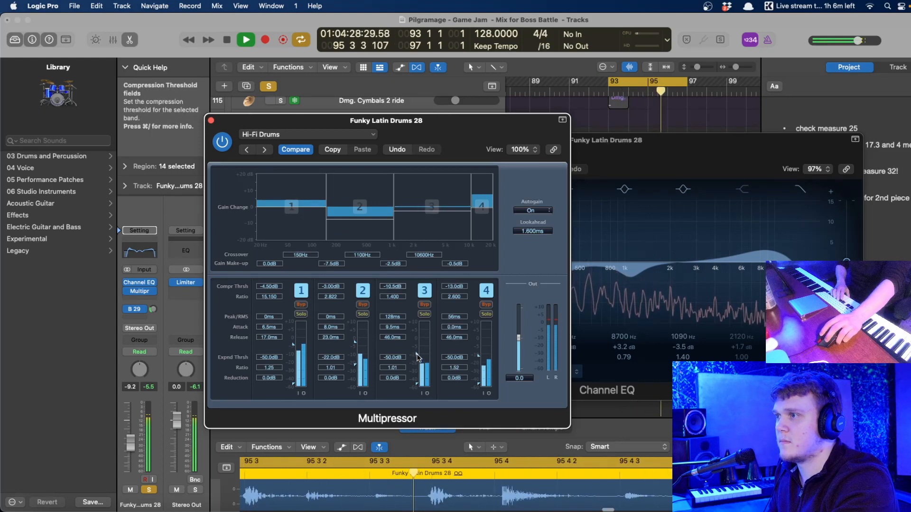
mouse_move(478, 356)
left_mouse_down()
mouse_move(479, 363)
mouse_move(479, 349)
left_mouse_up()
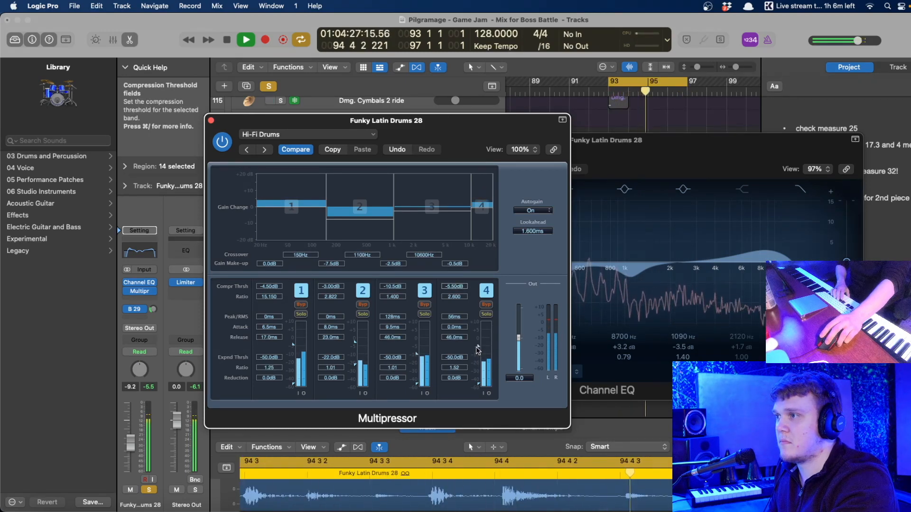
left_click_drag(294, 346, 293, 349)
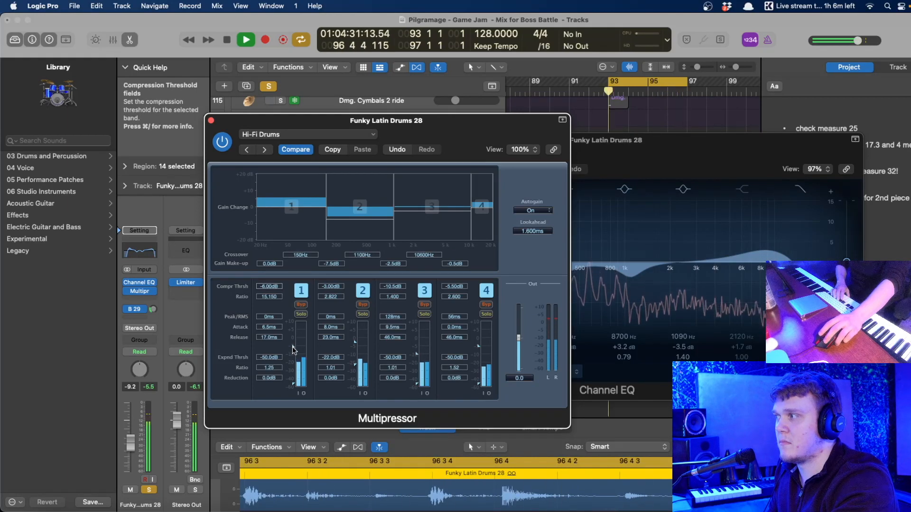
- Stop playback, close the Channel EQ window and move the Multipressor window up to uncover the drum region
left_click(634, 221)
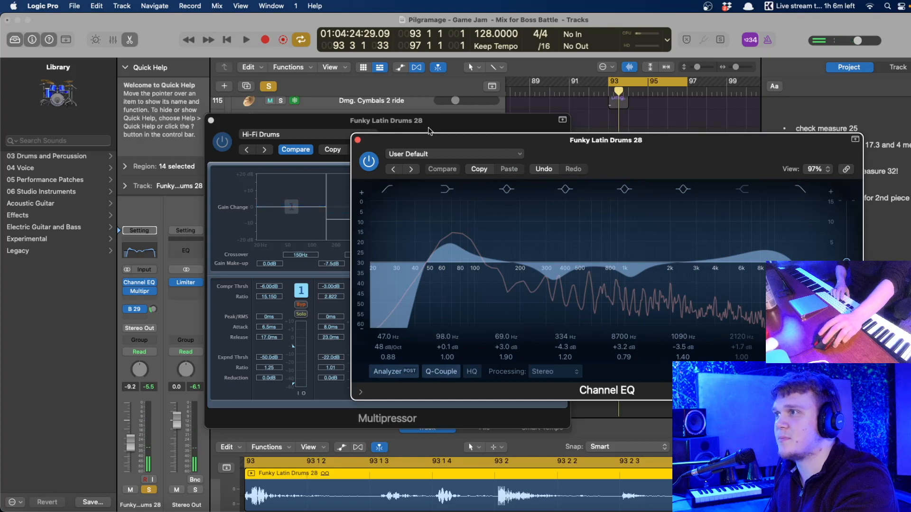
left_click(358, 141)
left_click_drag(466, 122, 490, 87)
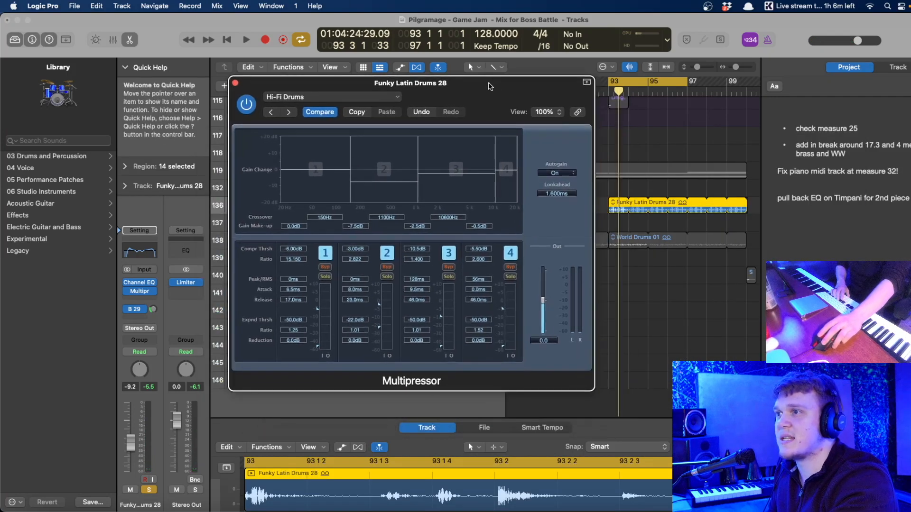
- Audition the loop while setting the Multipressor's band 1 compression threshold to -6.5 dB, then stop playback and close the plug-in
key("space")
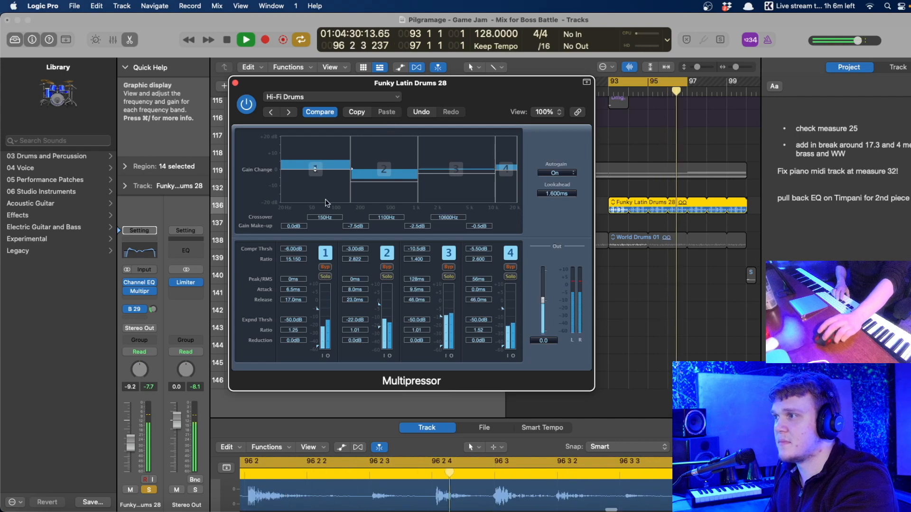
left_click_drag(317, 307, 318, 313)
left_click_drag(317, 315, 318, 305)
left_click(139, 282)
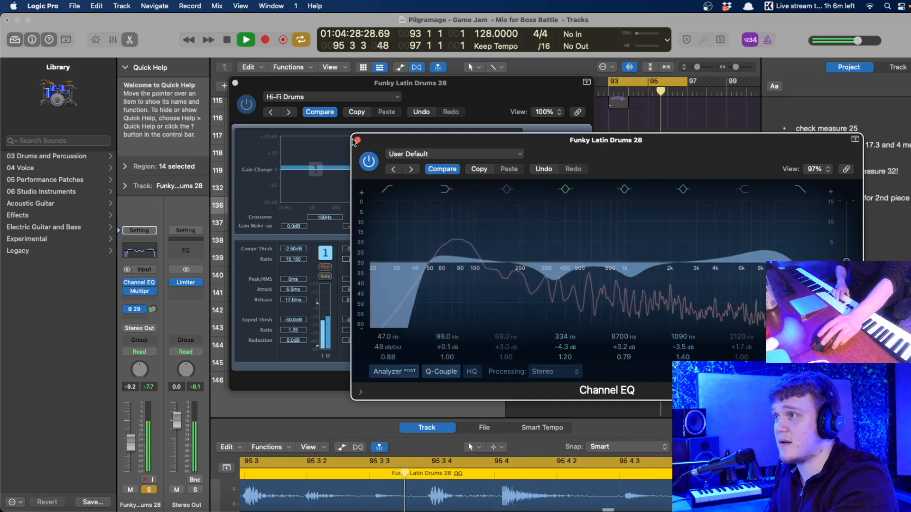
left_click(357, 140)
left_click_drag(316, 305, 317, 315)
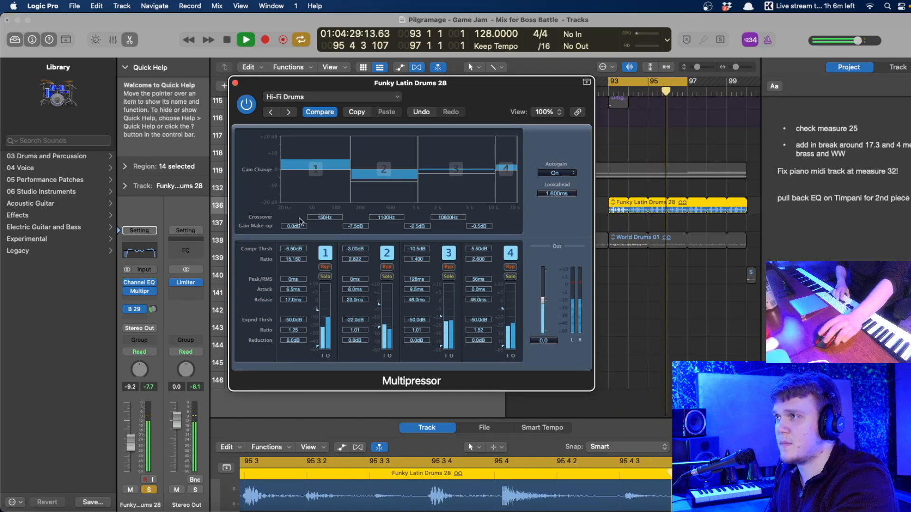
key("space")
left_click(235, 83)
- Add a second send on Funky Latin Drums 28, routed to the unused Bus 18
left_click(141, 318)
mouse_move(145, 332)
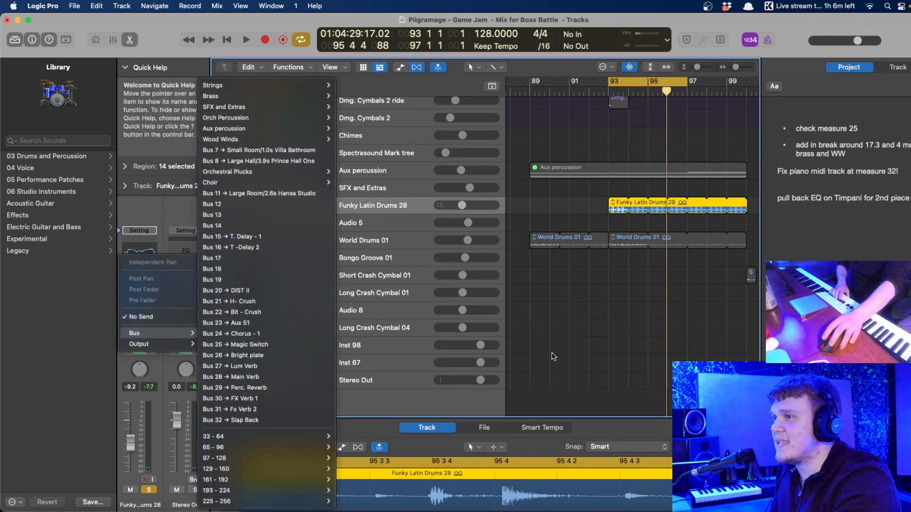
left_click(238, 387)
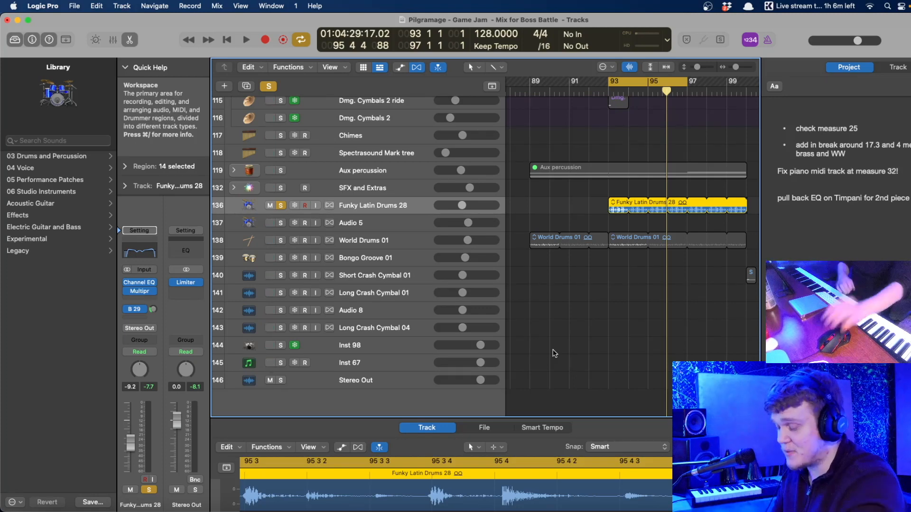
left_click(414, 204)
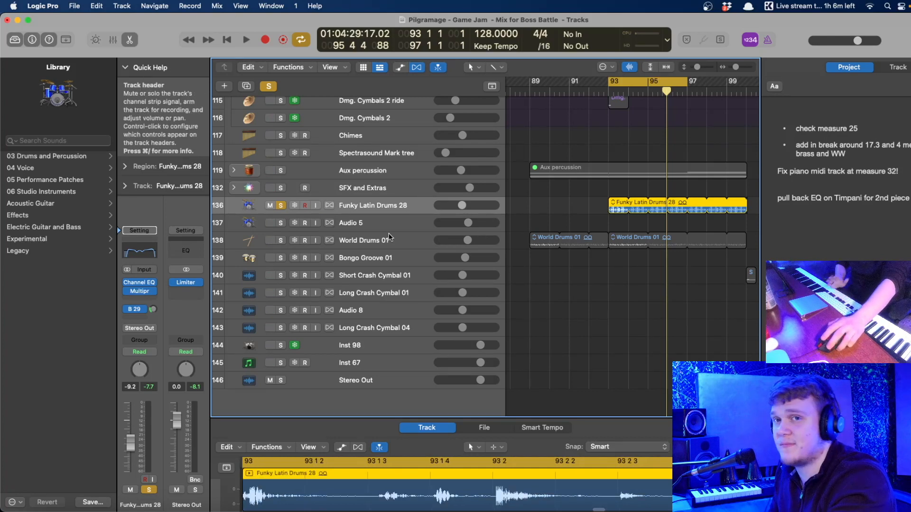
left_click(139, 318)
mouse_move(159, 334)
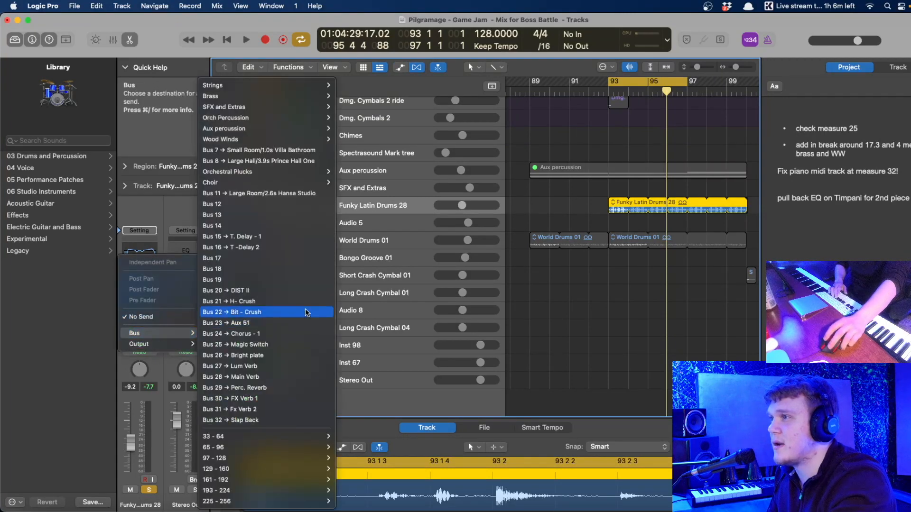
left_click(269, 264)
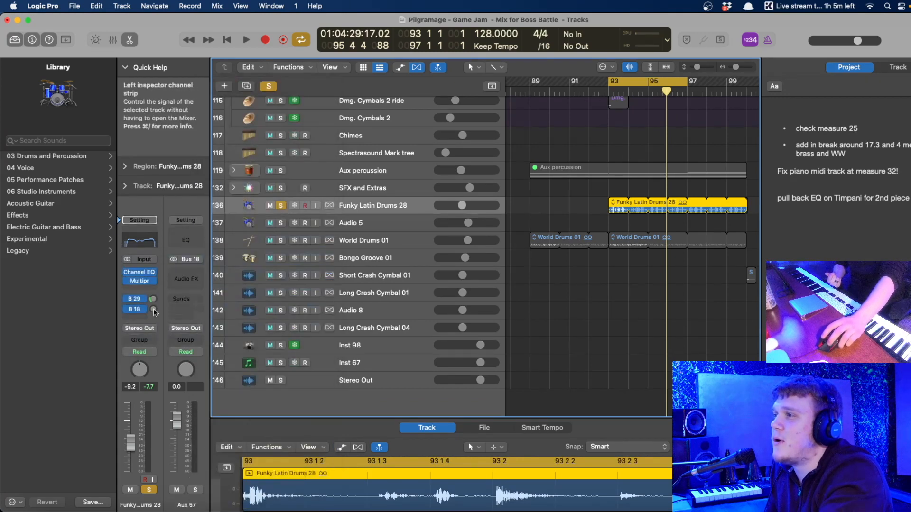
- Insert Audio Assault's Head Crusher v2 on the Bus 18 aux and move its window beside the channel strips
left_click(188, 272)
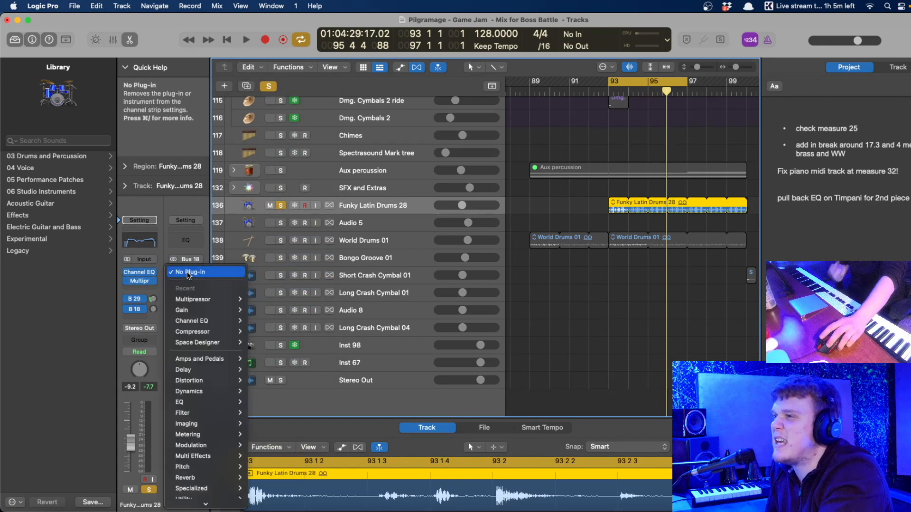
mouse_move(191, 502)
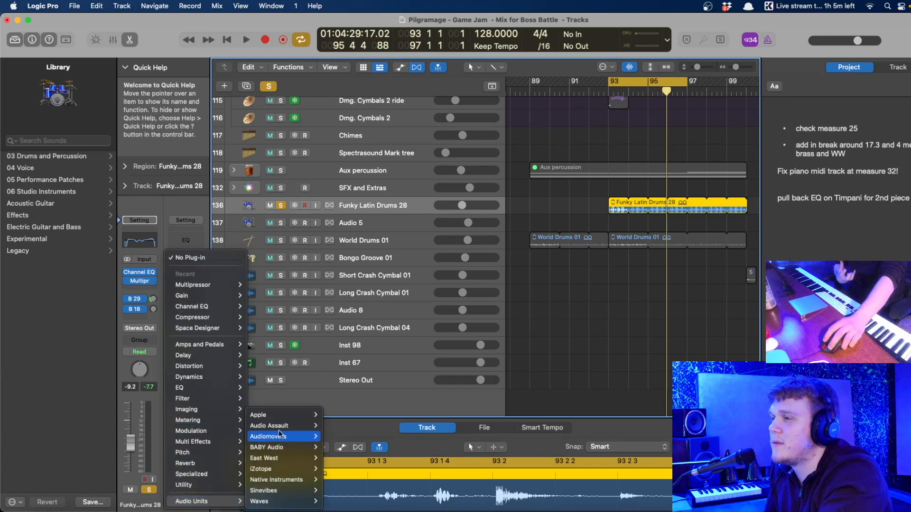
mouse_move(216, 383)
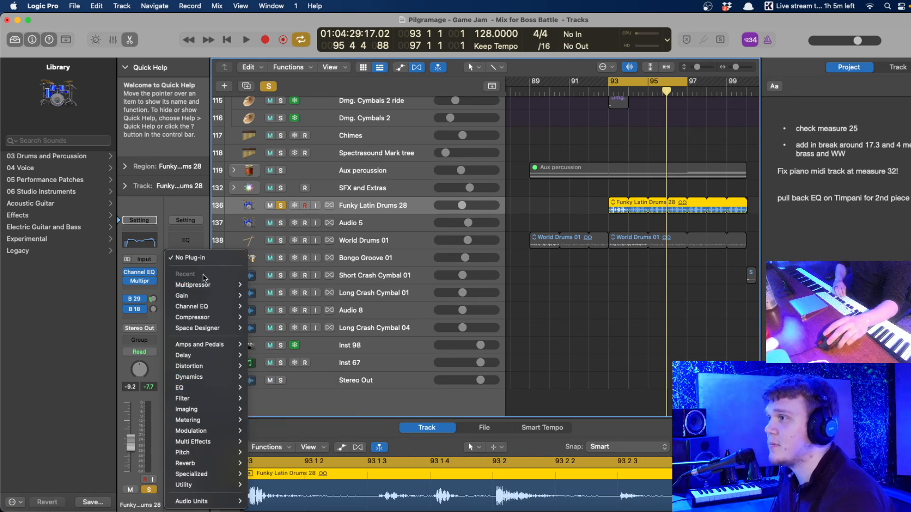
mouse_move(288, 447)
mouse_move(280, 426)
left_click(340, 426)
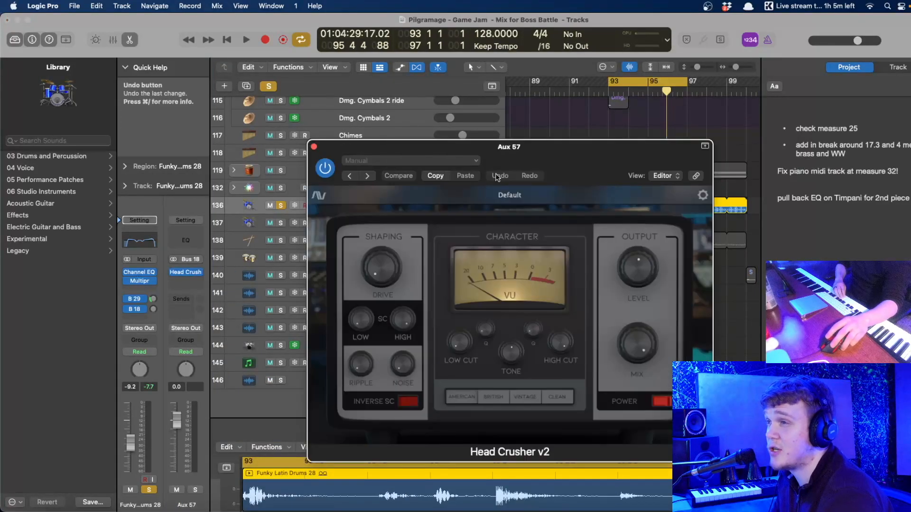
left_click_drag(517, 153, 515, 152)
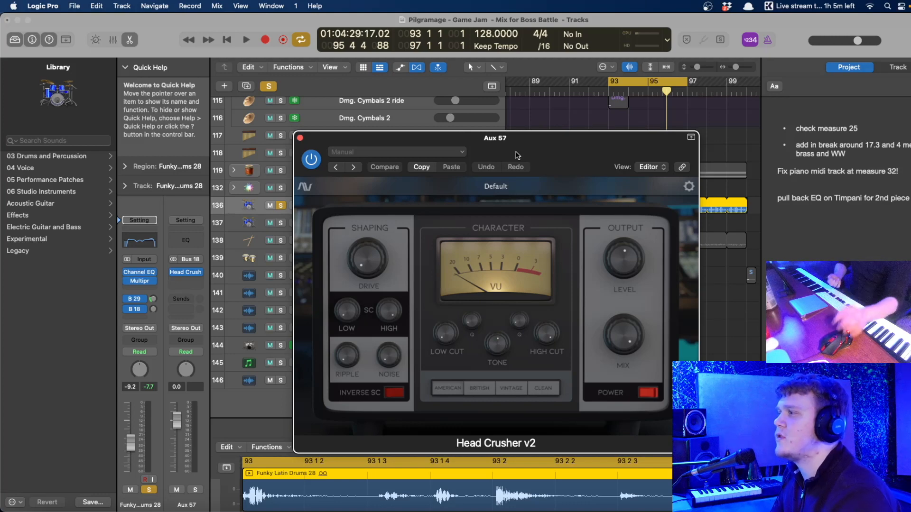
left_click_drag(517, 156, 422, 105)
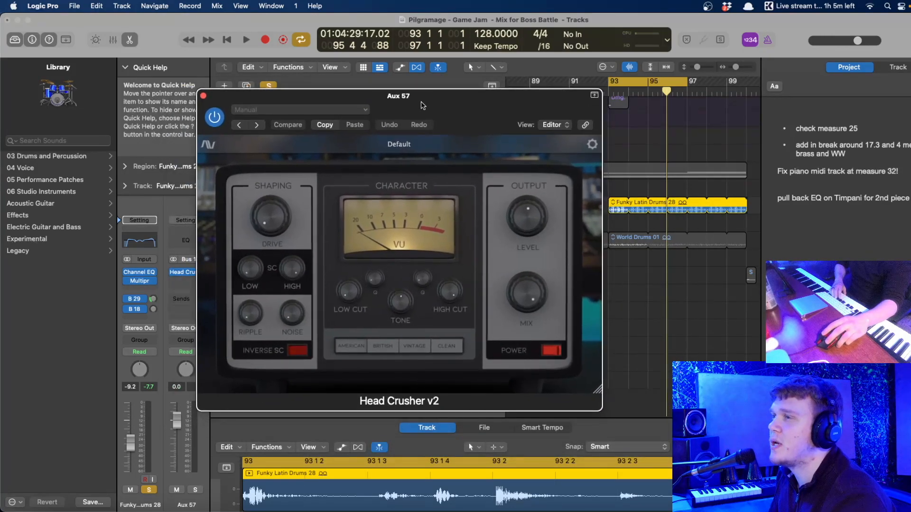
left_click_drag(422, 105, 467, 104)
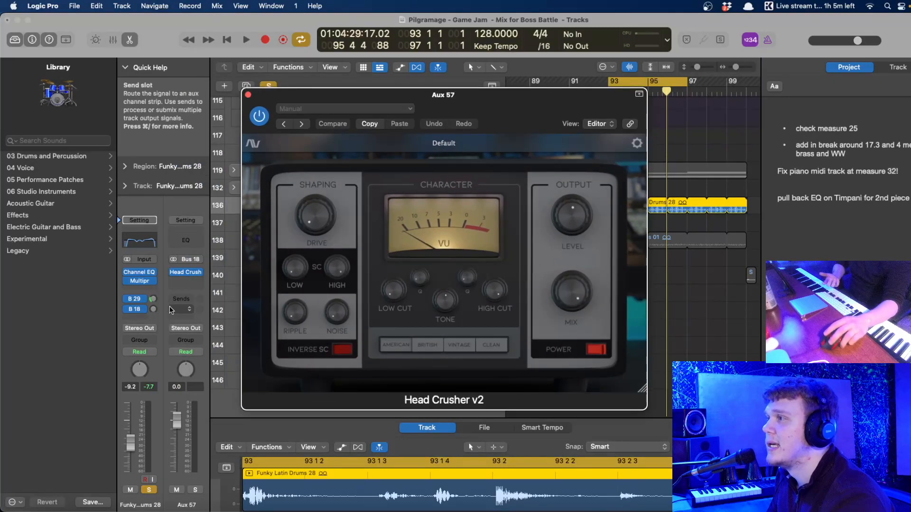
- Add a Channel EQ to the Bus 18 aux with its high cut at about 380 Hz, and lower Head Crusher's high cut
left_click(185, 244)
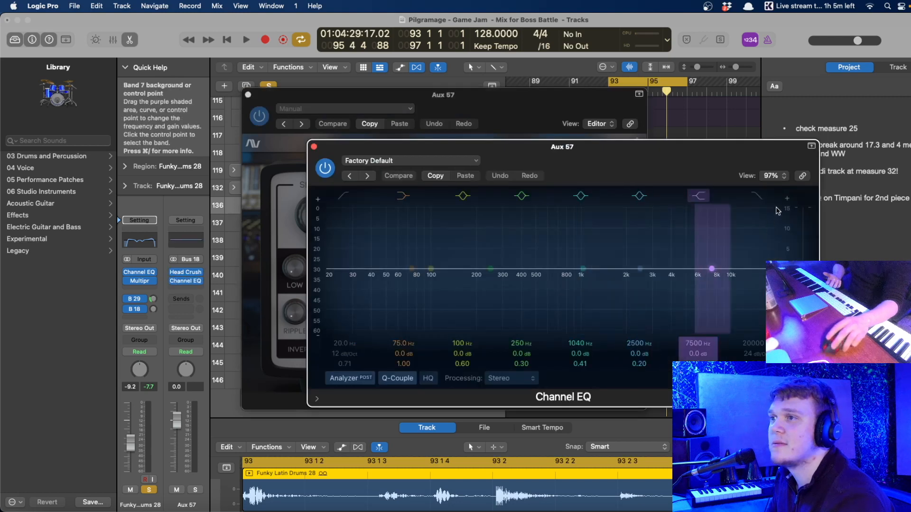
left_click_drag(751, 281, 496, 279)
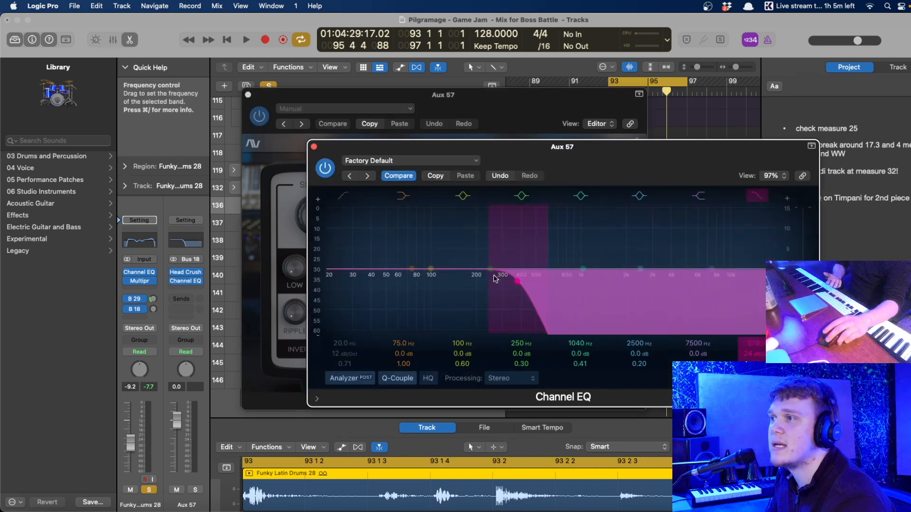
left_click(313, 146)
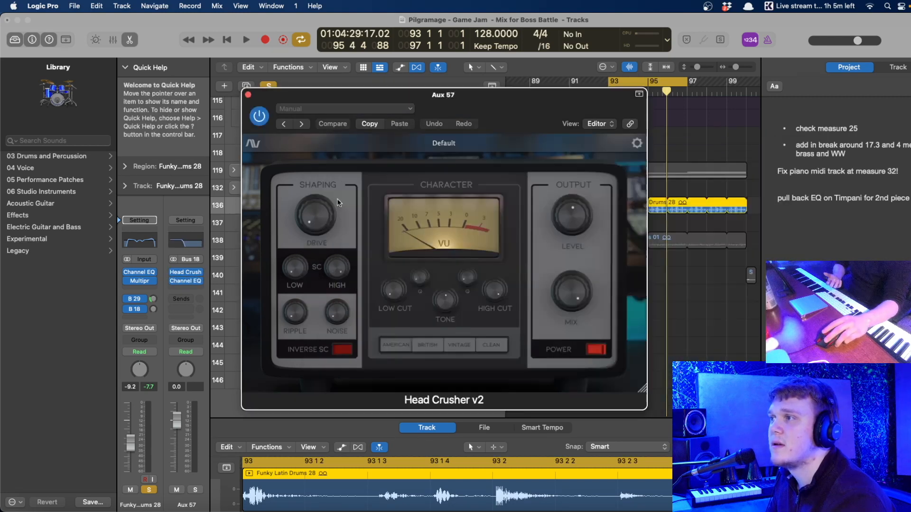
left_click_drag(492, 296, 493, 301)
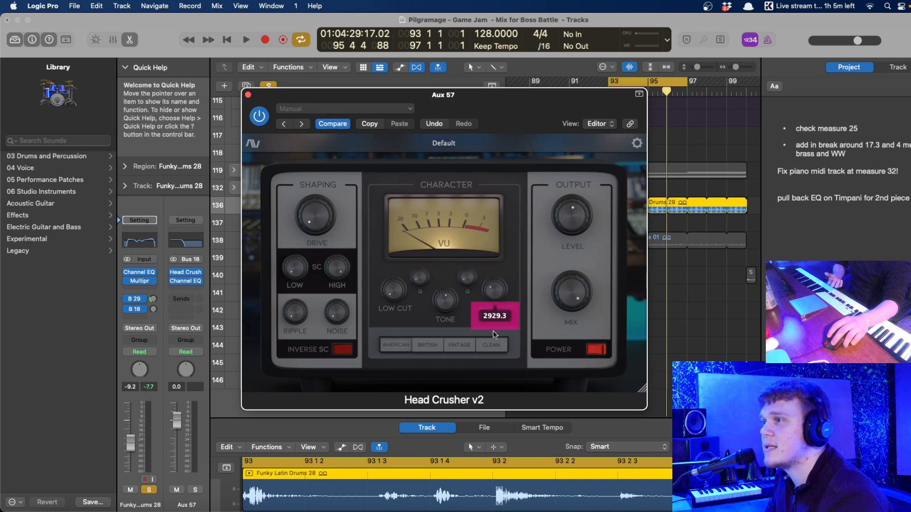
left_click_drag(494, 340, 495, 344)
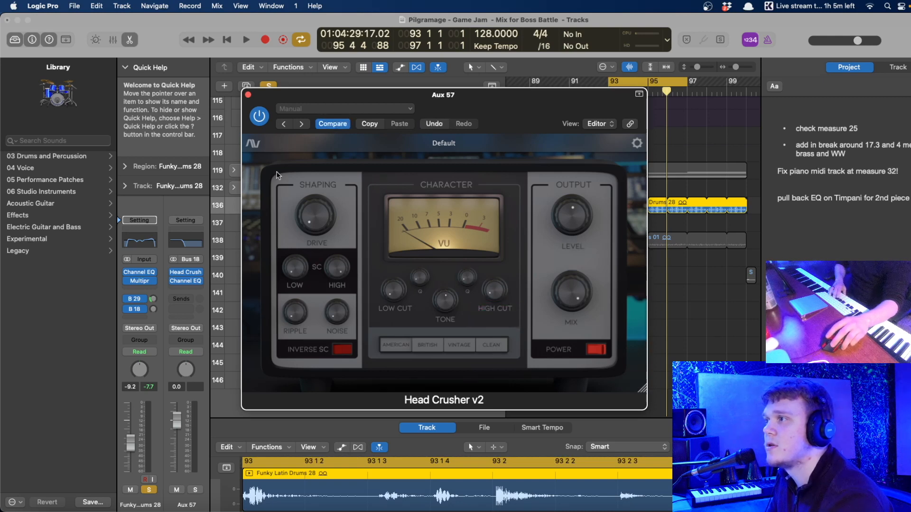
- While the loop plays, raise the drums' Bus 18 send level and adjust Head Crusher's drive
key("space")
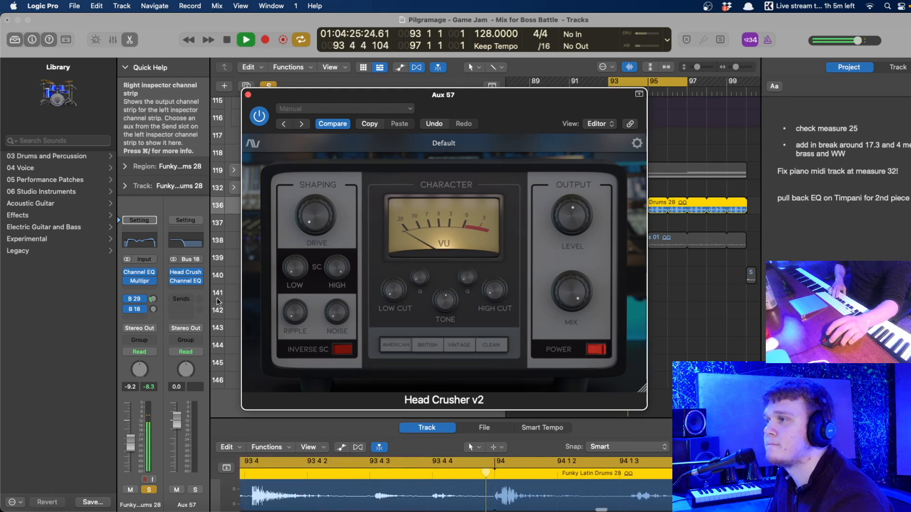
left_click_drag(153, 310, 154, 283)
left_click_drag(334, 214, 329, 198)
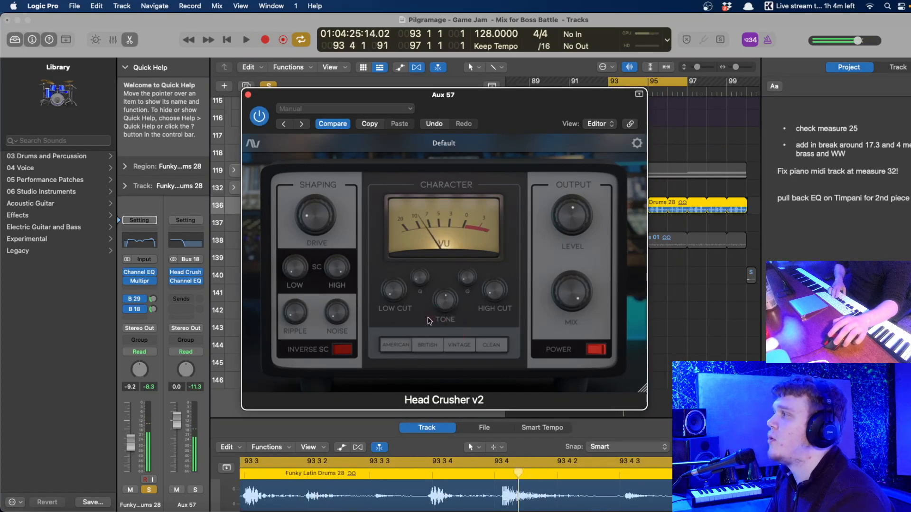
left_click_drag(320, 233, 314, 225)
- Resume looped playback and fine-tune Head Crusher's ripple and low side-chain controls
key("space")
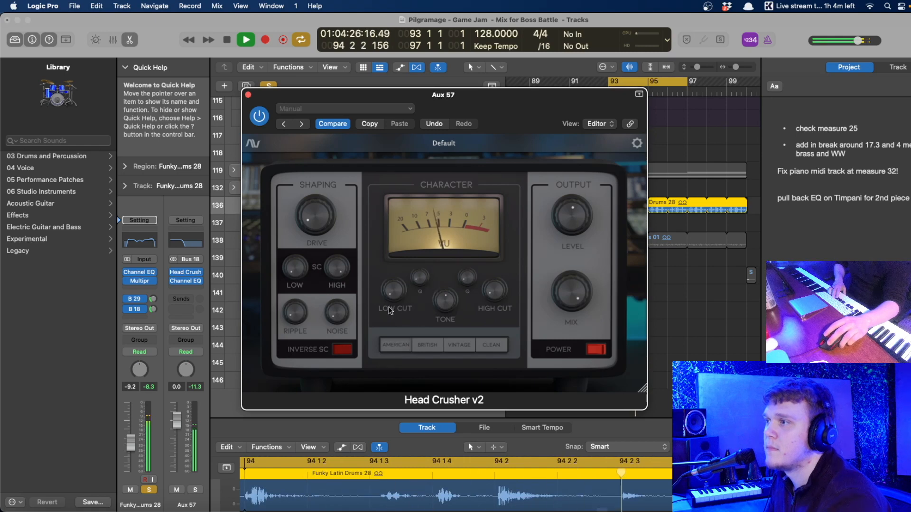
left_click_drag(300, 314, 305, 346)
left_click_drag(296, 273, 297, 258)
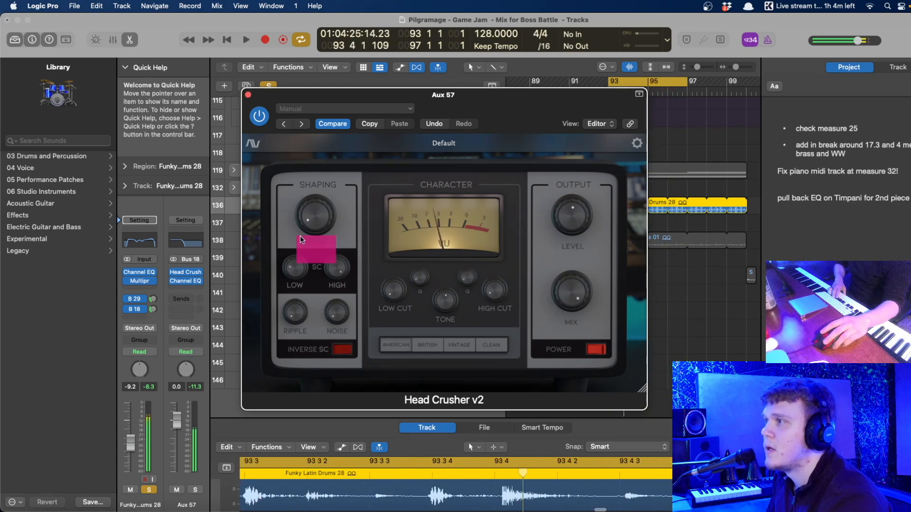
- Close Head Crusher and compare the looped drums with Channel EQ, Multipressor and the Bus 18 send bypassed and enabled, leaving them enabled
left_click(127, 273)
left_click(128, 280)
left_click(127, 310)
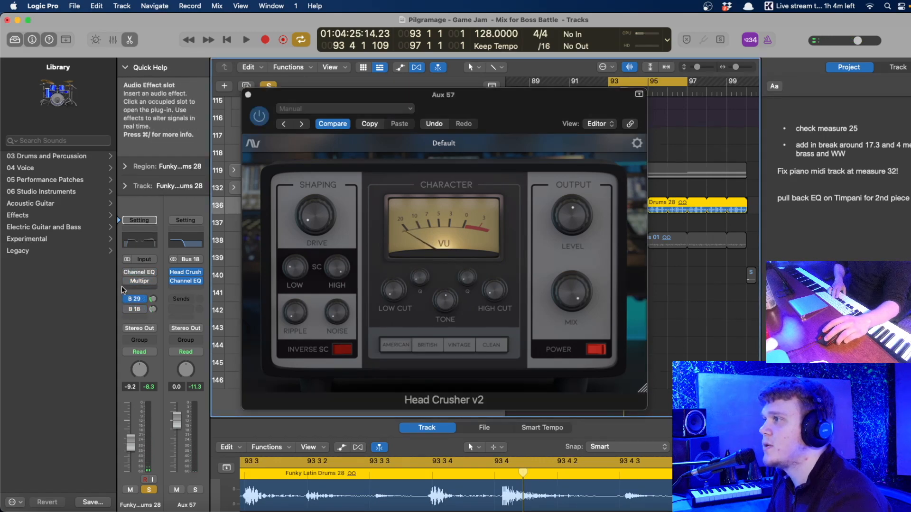
left_click(247, 95)
key("space")
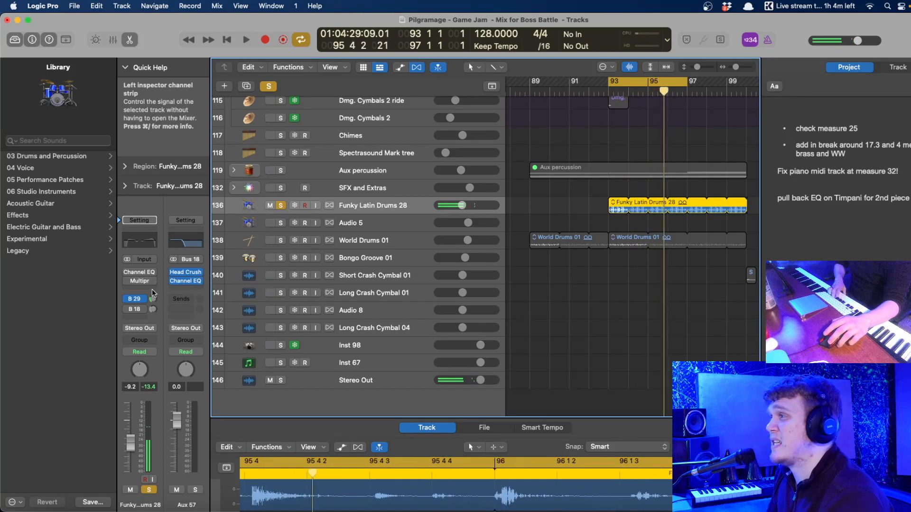
key("space")
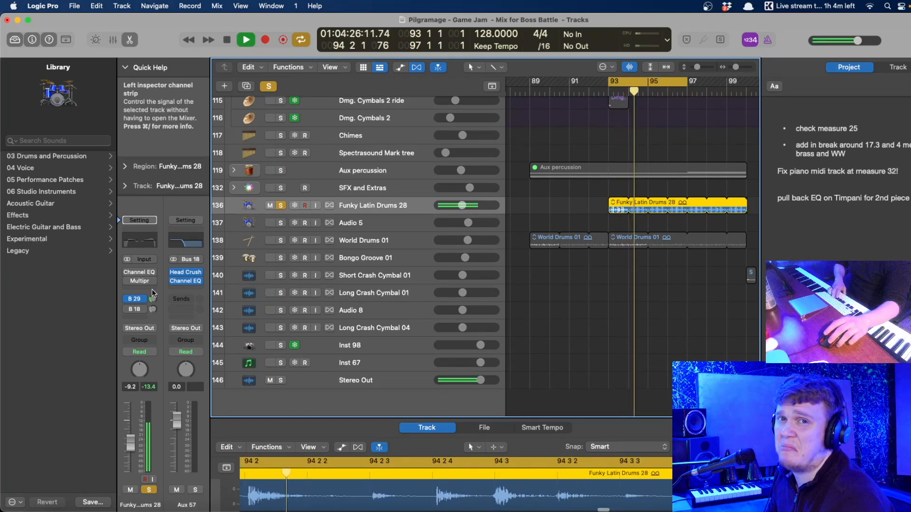
key("space")
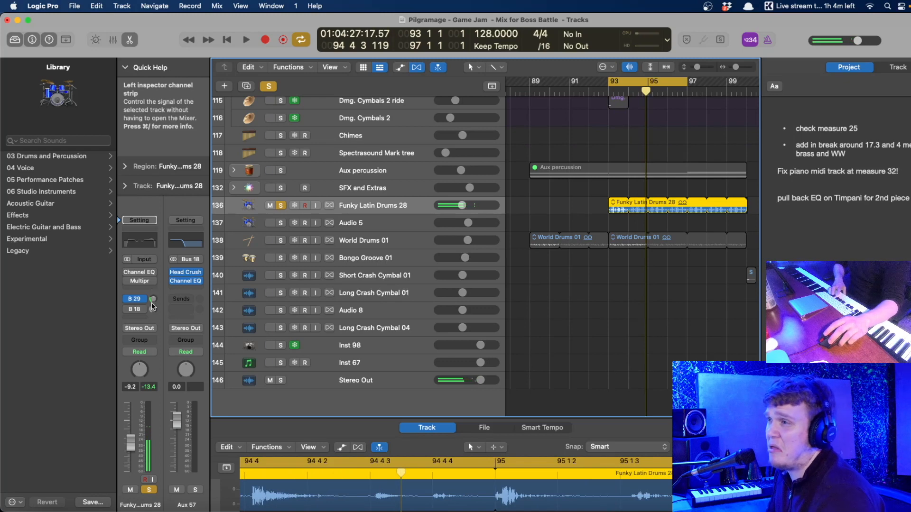
left_click(127, 309)
left_click_drag(127, 283, 125, 272)
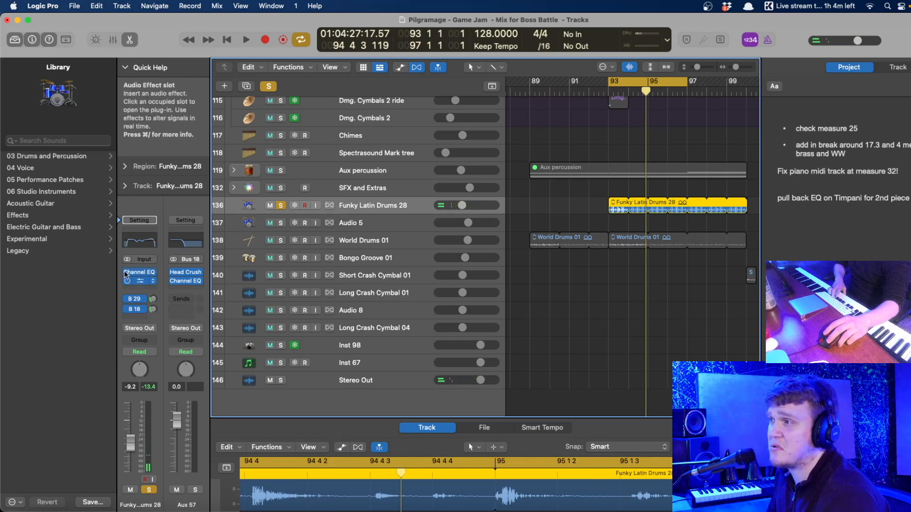
key("space")
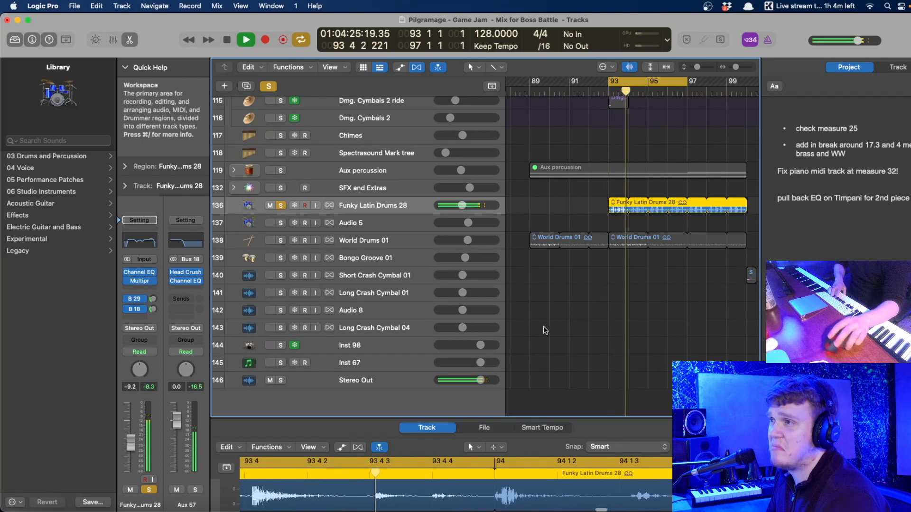
- Lower the Bus 18 send level on Funky Latin Drums 28 slightly, checking it with looped playback
key("space")
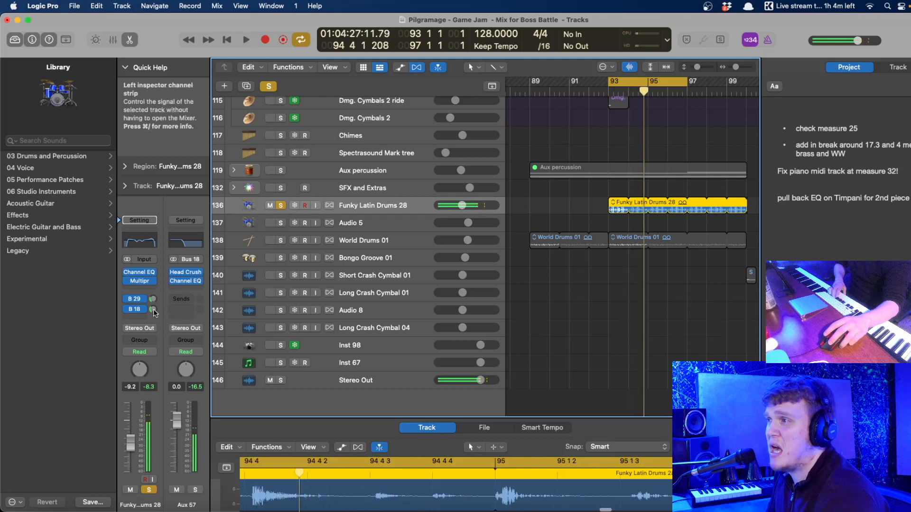
key("space")
left_click_drag(153, 311, 153, 318)
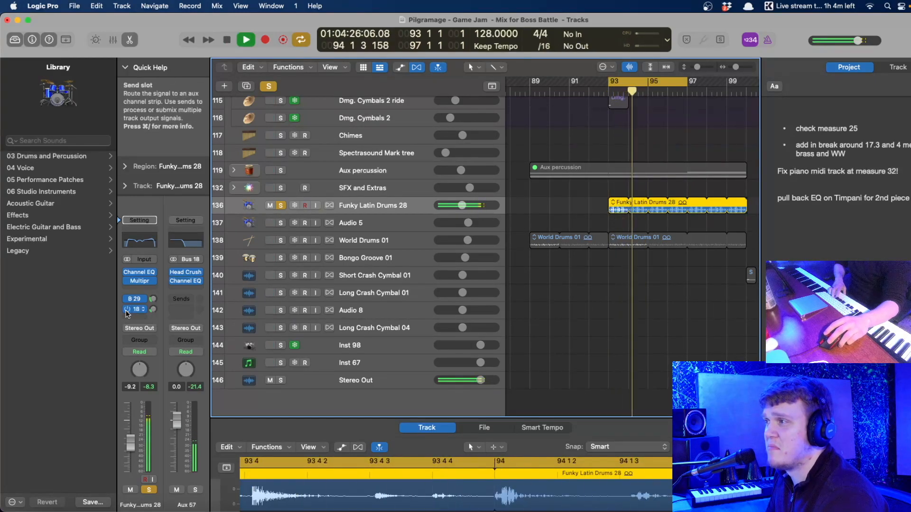
- Set the band 1 compression threshold in Funky Latin Drums 28's Multipressor to -3.25 dB, audition it, and close the plug-in
left_click(140, 281)
key("space")
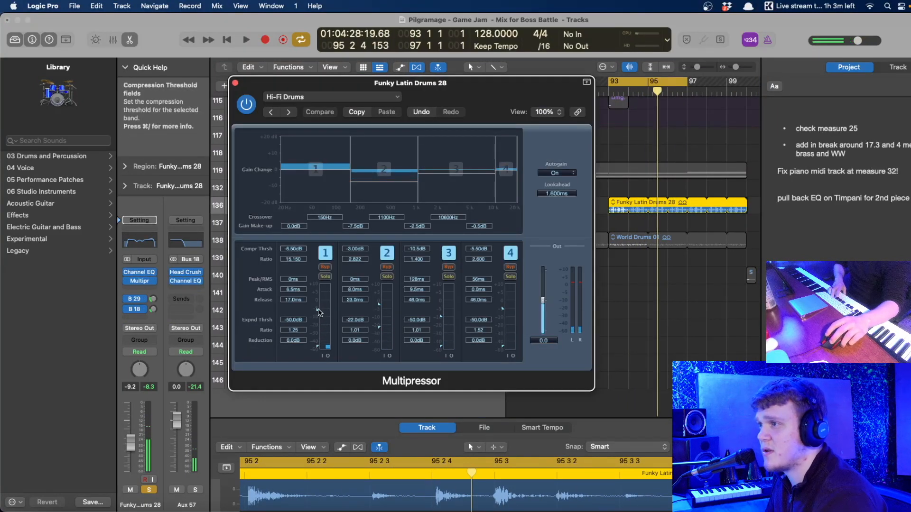
left_click_drag(321, 310, 317, 306)
key("space")
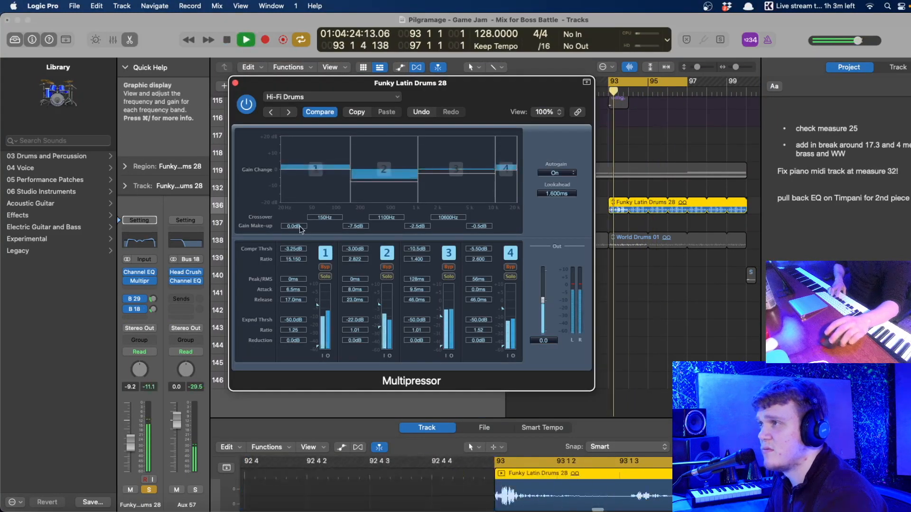
left_click(235, 83)
left_click(525, 270)
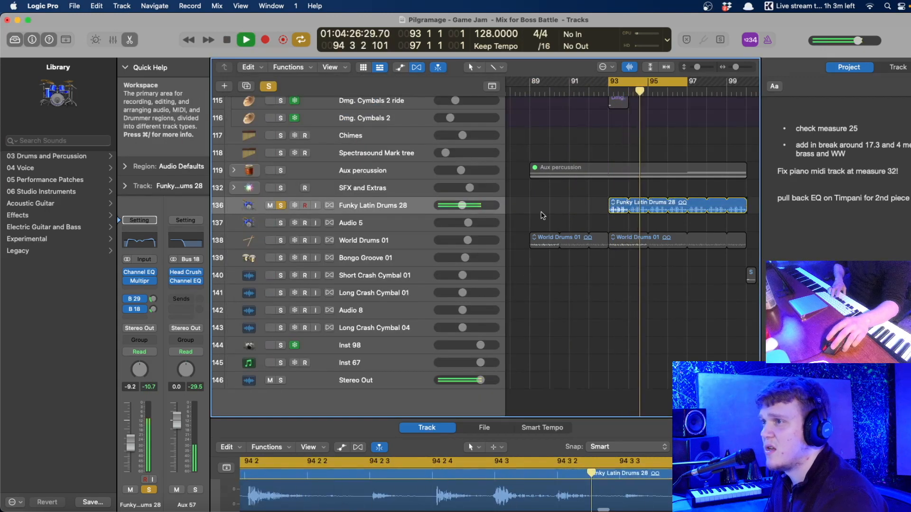
- Solo World Drums 01 together with Funky Latin Drums 28 and listen to both tracks over the loop
key("space")
left_click(280, 240)
key("space")
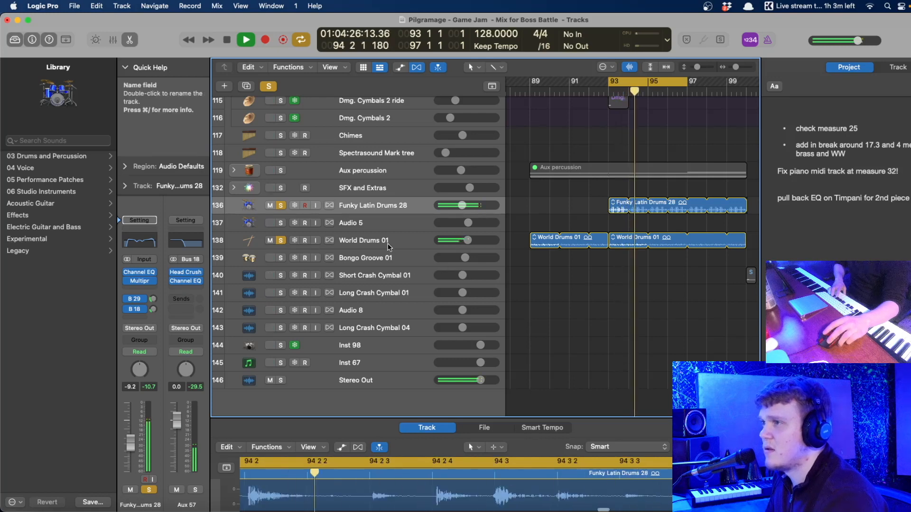
left_click(385, 242)
left_click(593, 288)
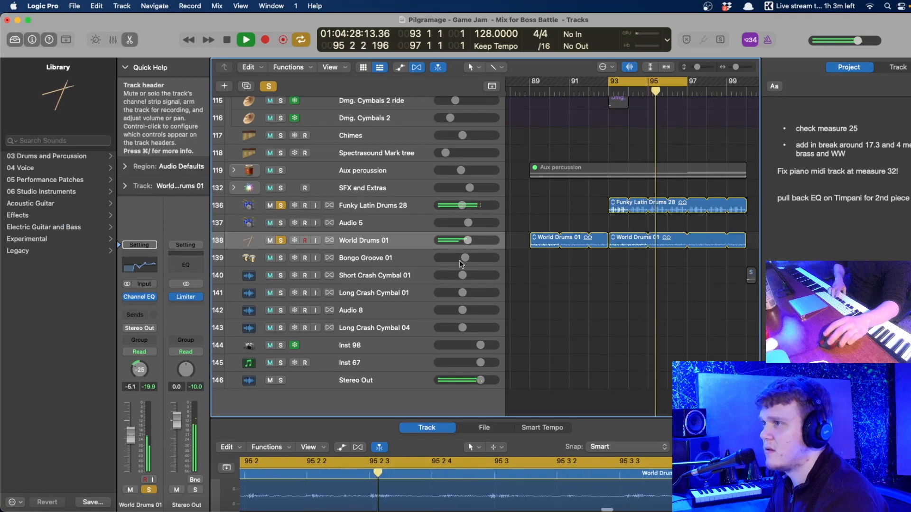
left_click(374, 212)
key("space")
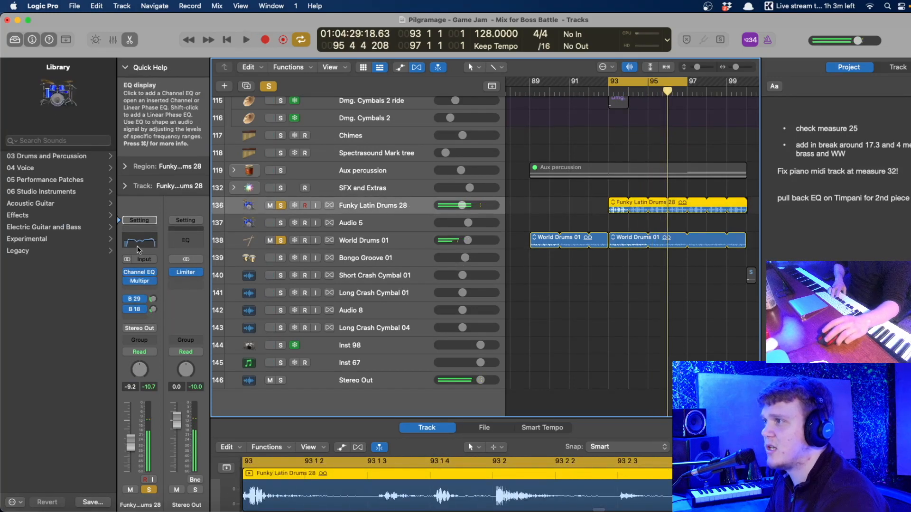
- Adjust band 5 of Funky Latin Drums 28's Channel EQ to 8100 Hz and +4.5 dB, audition it, and close the EQ
left_click(139, 272)
key("space")
left_click_drag(759, 269, 757, 271)
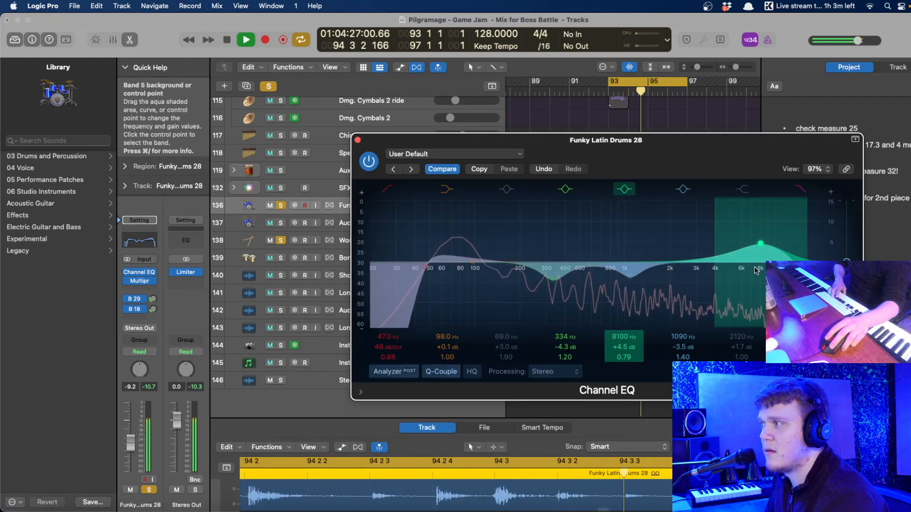
key("space")
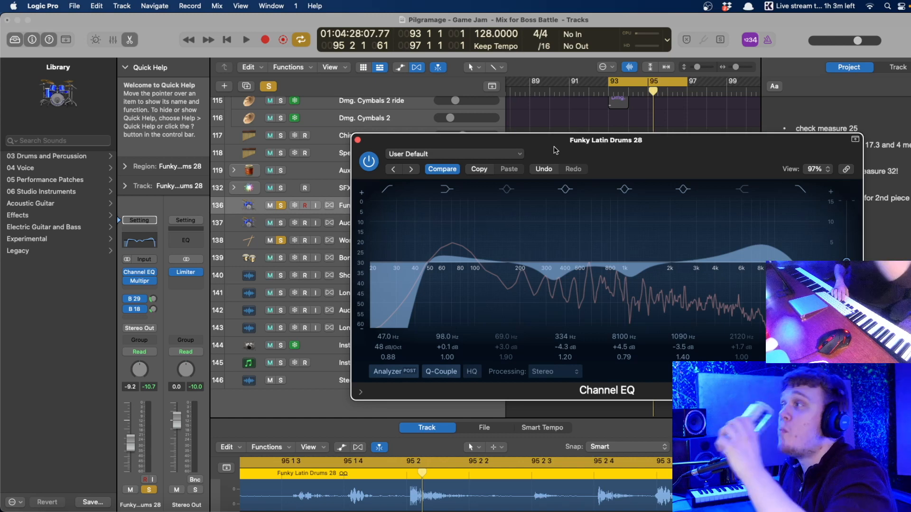
key("space")
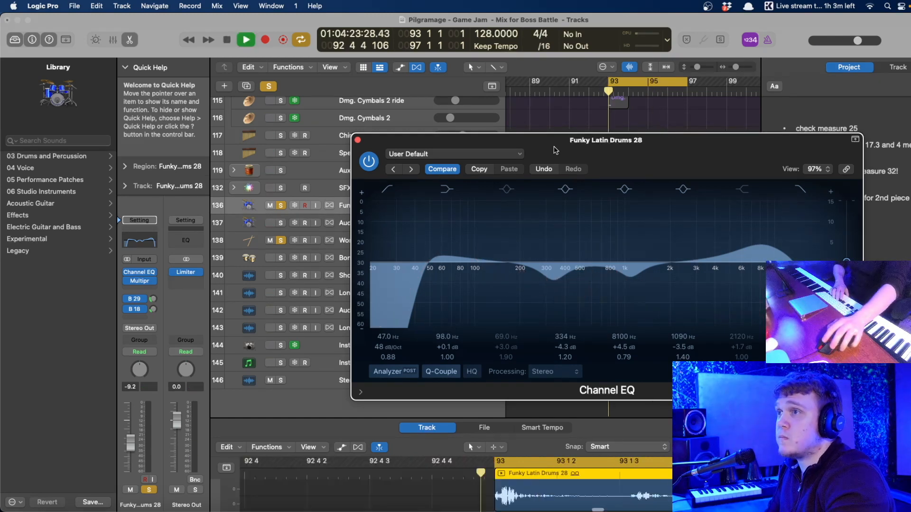
left_click(358, 139)
left_click(578, 148)
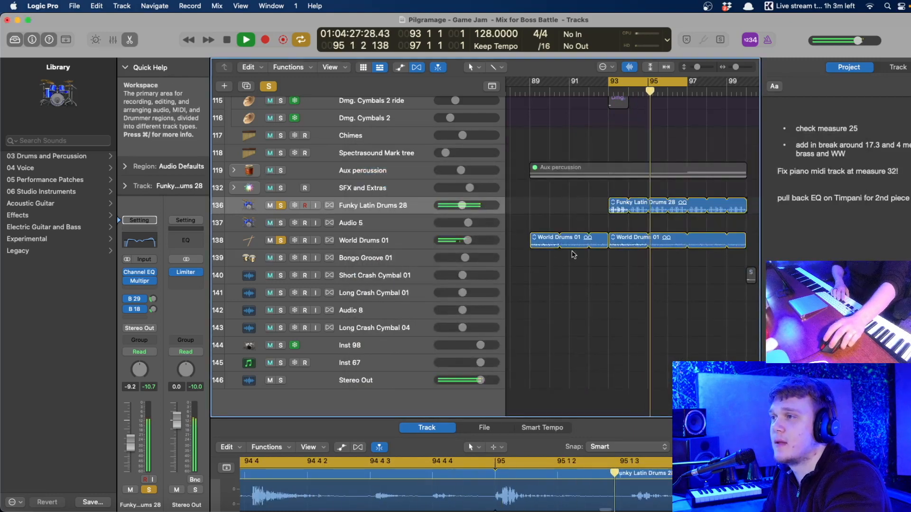
- Remove Funky Latin Drums 28 from the solo and examine World Drums 01's Channel EQ during looped playback
left_click(418, 235)
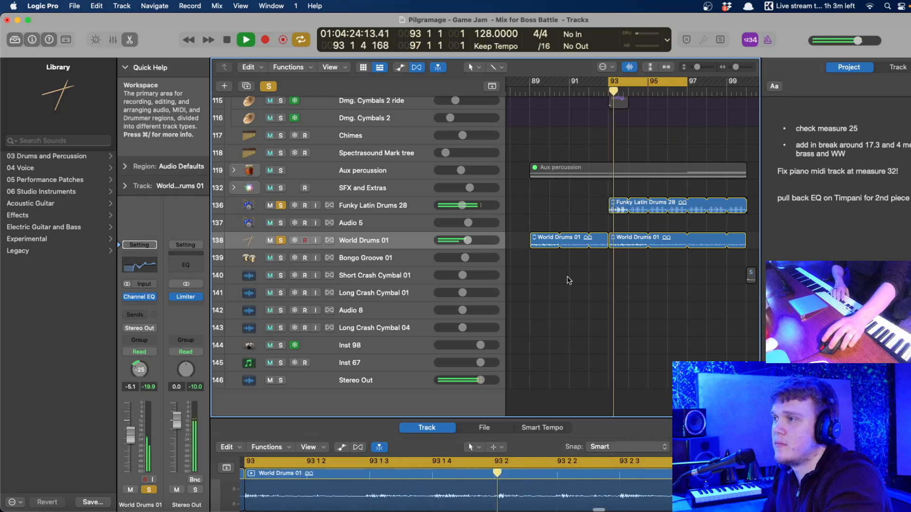
key("space")
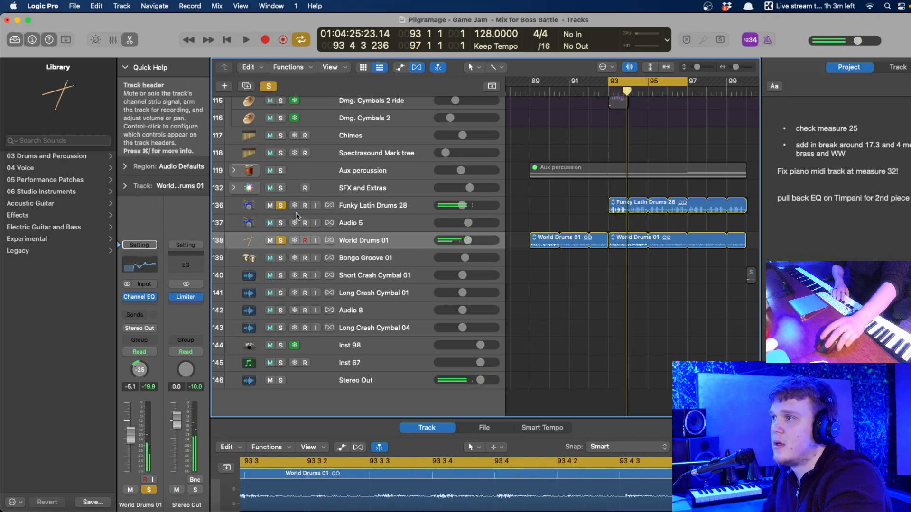
left_click(281, 205)
left_click(139, 265)
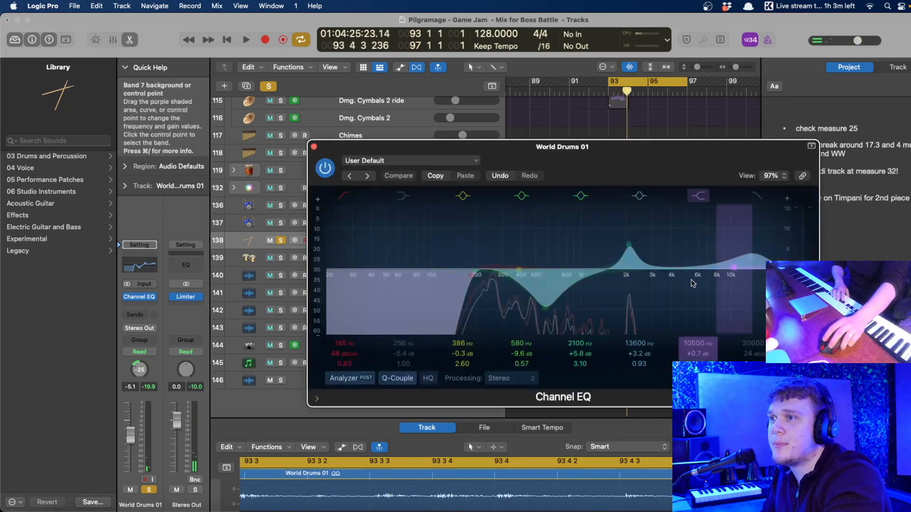
key("space")
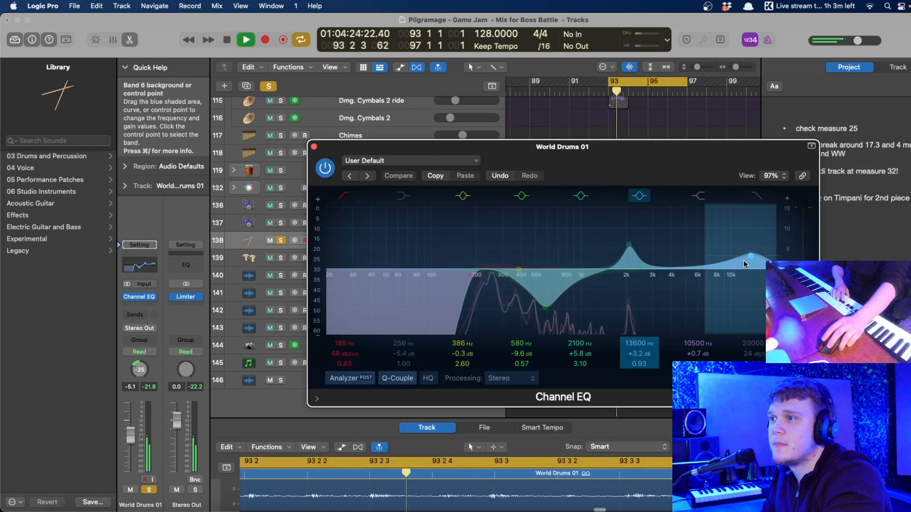
left_click(314, 146)
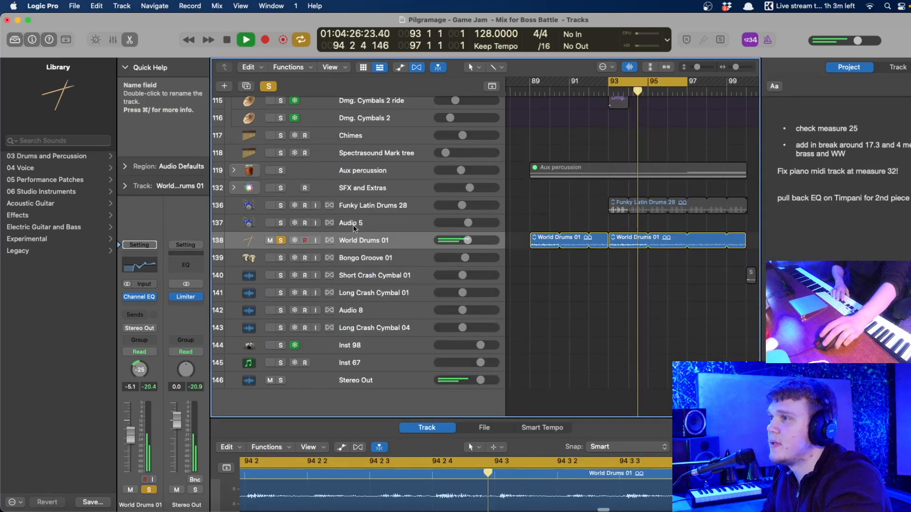
- Solo only Funky Latin Drums 28 and set its Multipressor gain make-up to -2.0 dB on band 3 and 1.5 dB on band 4
left_click(353, 207)
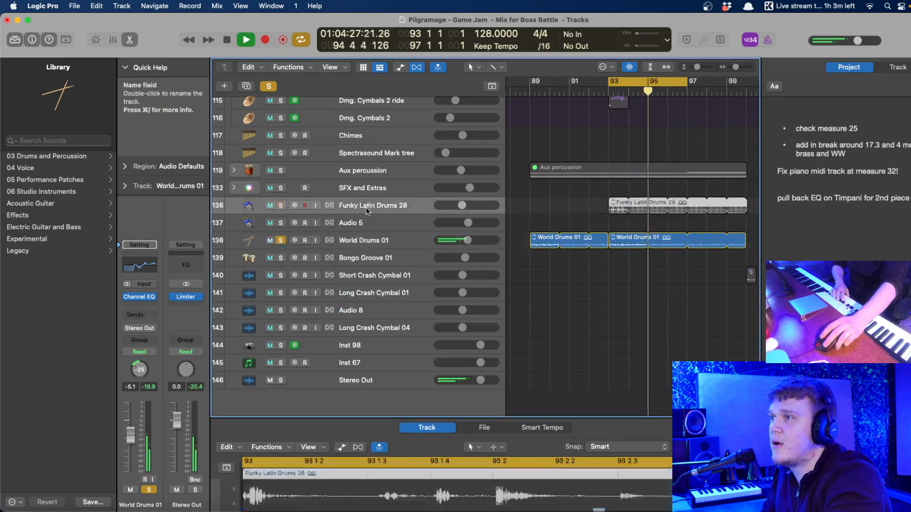
left_click(280, 207)
left_click(140, 280)
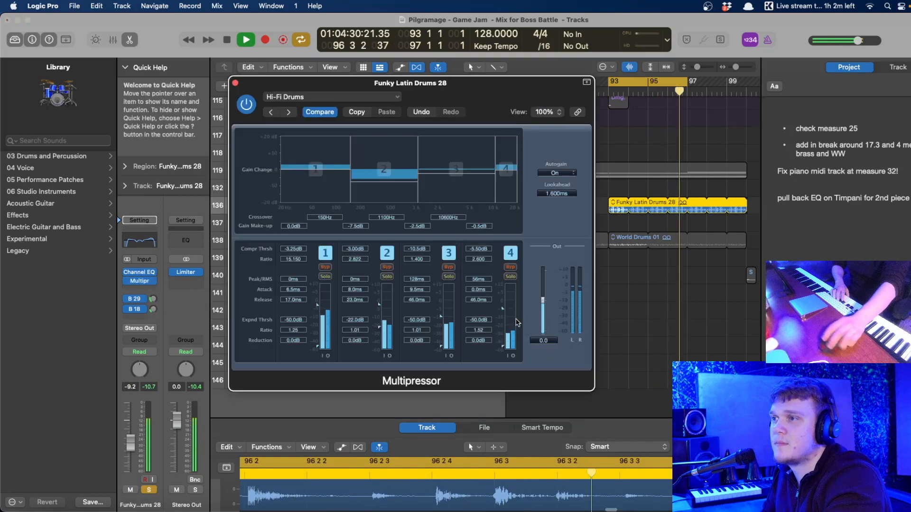
left_click_drag(504, 181, 479, 183)
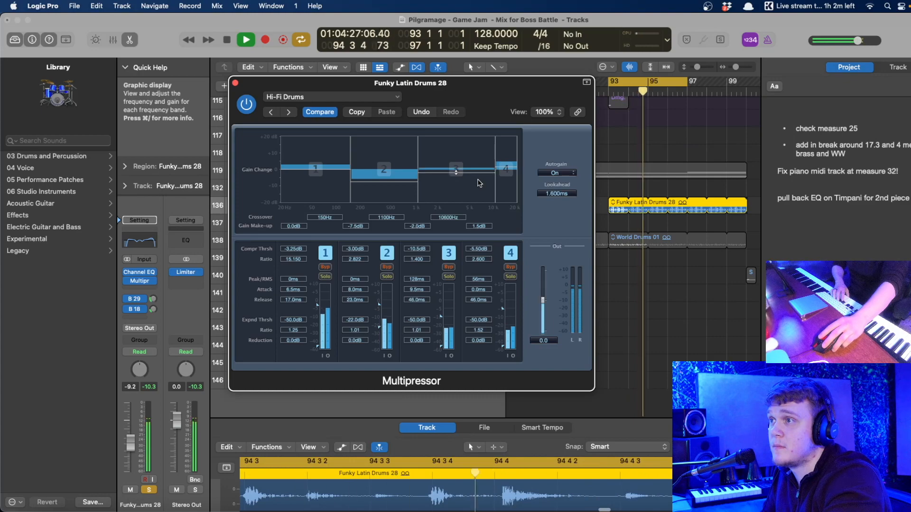
left_click(235, 83)
- Set band 5 of Funky Latin Drums 28's Channel EQ to 8600 Hz and +2.7 dB while the loop plays
left_click(140, 243)
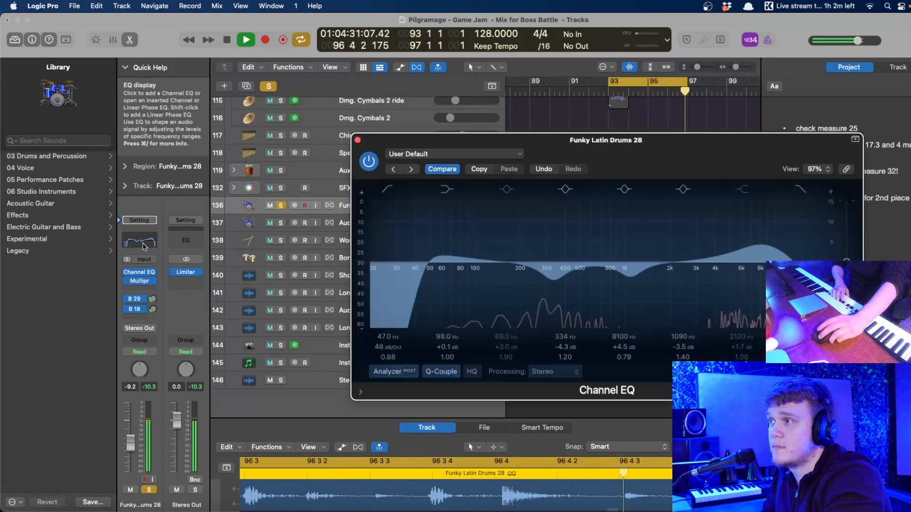
left_click_drag(760, 245, 762, 265)
key("space")
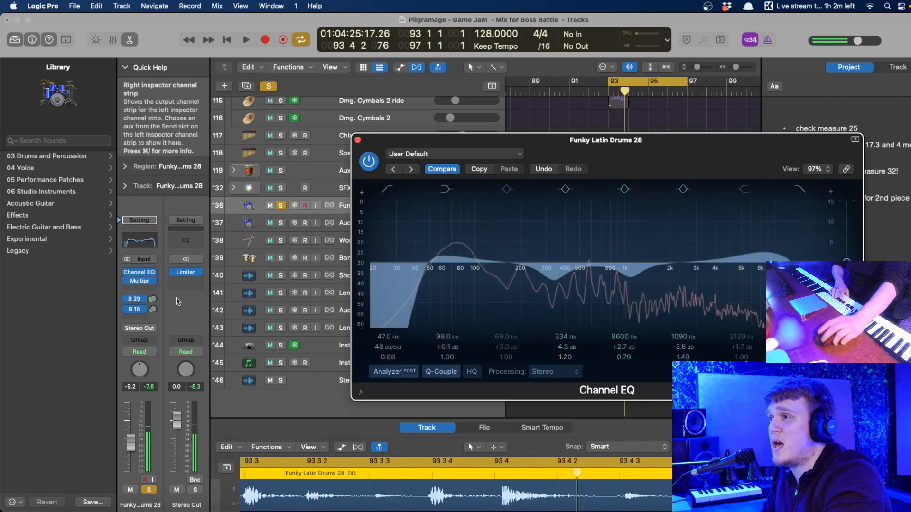
- Move Multipressor down to free the insert slot after Channel EQ, and turn off the Channel EQ's 8600 Hz band
left_click_drag(142, 291, 141, 283)
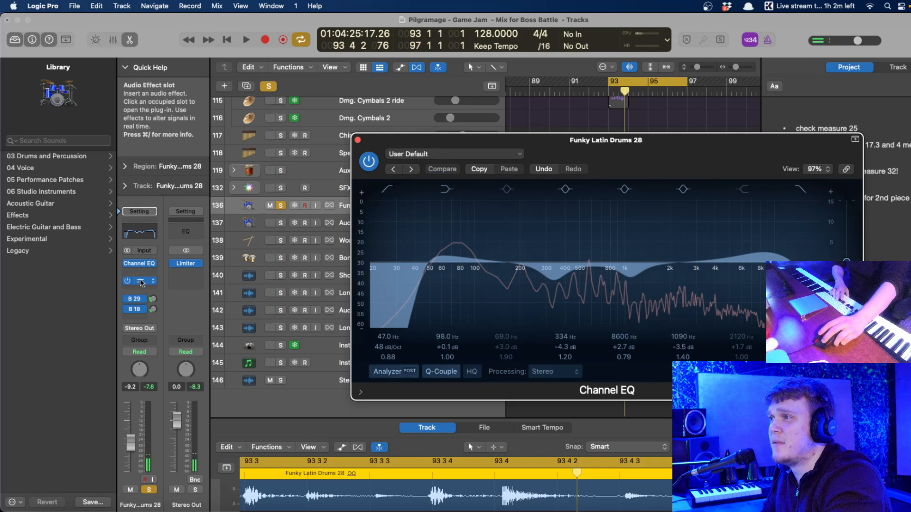
left_click(137, 292)
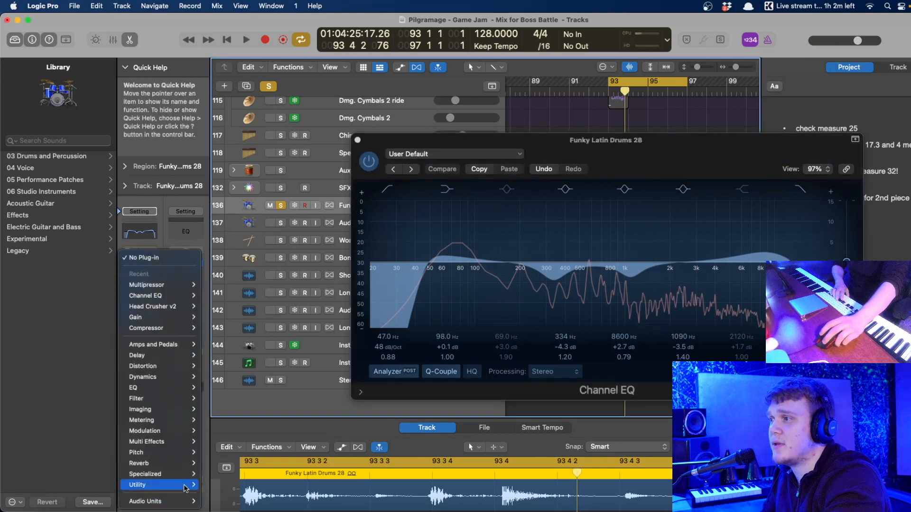
mouse_move(167, 442)
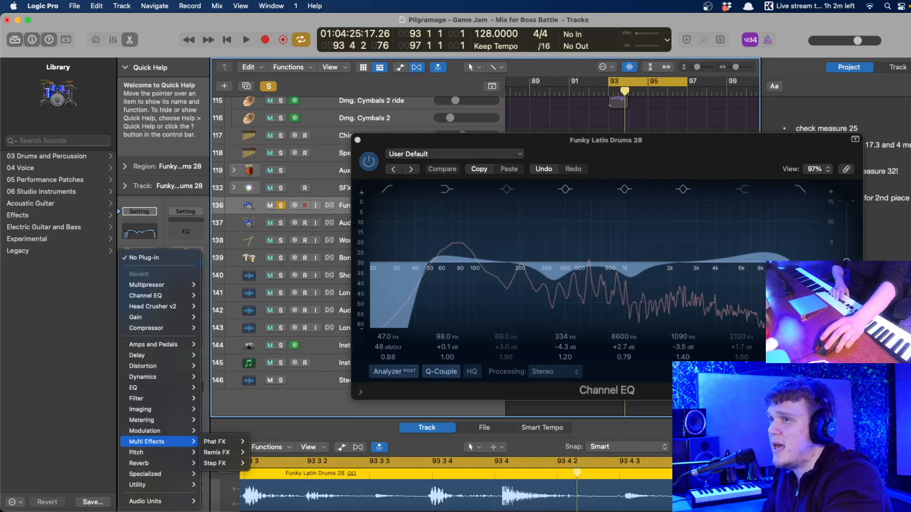
left_click(761, 233)
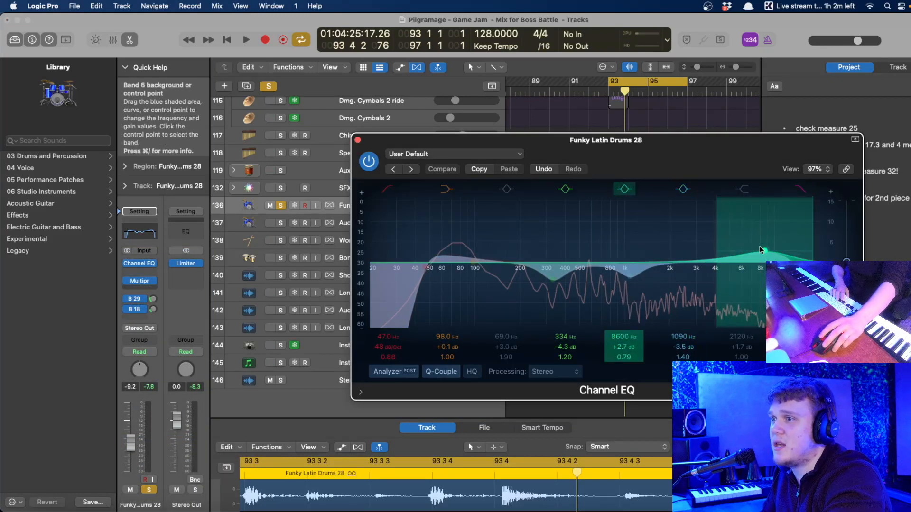
- Insert the Waves MannyM EQ (s) between Channel EQ and Multipressor on Funky Latin Drums 28
left_click(137, 275)
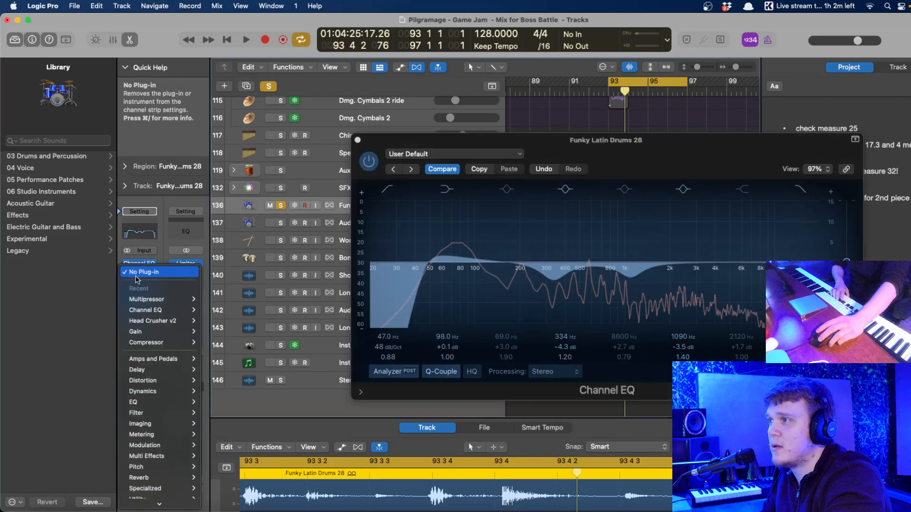
mouse_move(152, 500)
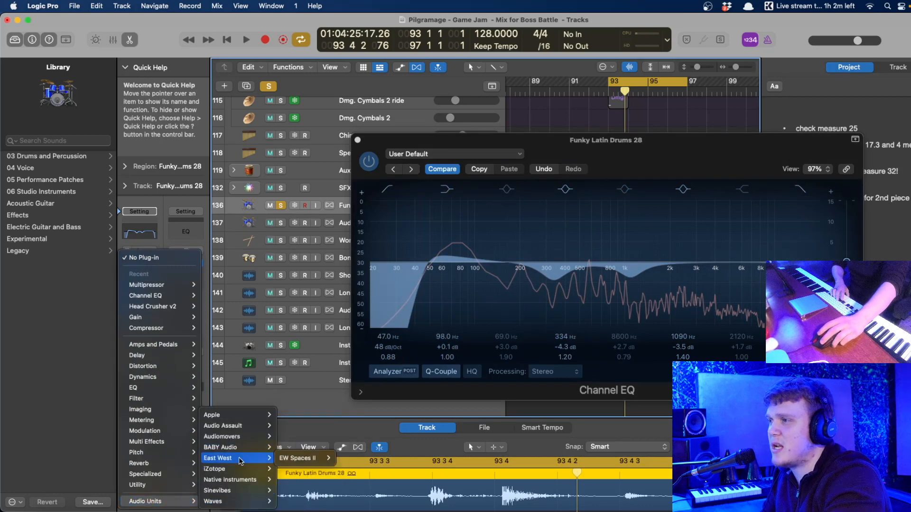
mouse_move(223, 501)
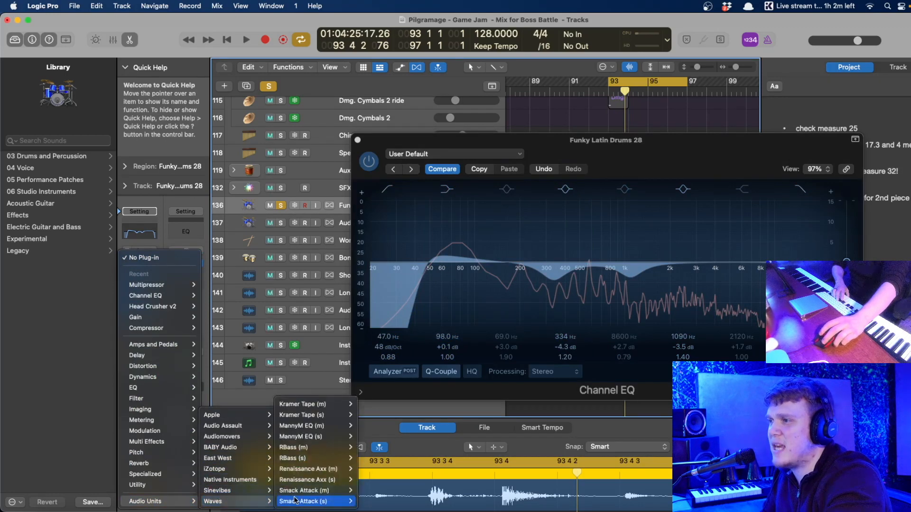
left_click(326, 437)
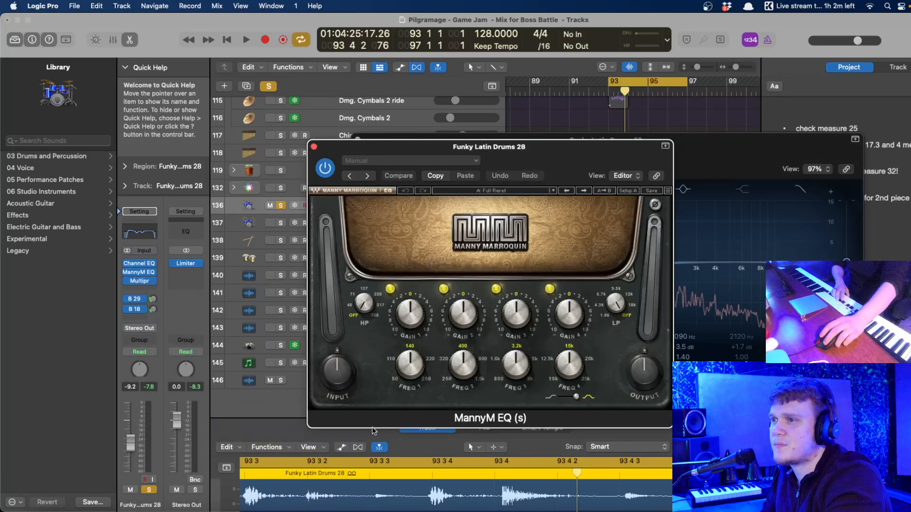
- Set MannyM EQ's band 3 to 5k with 1.7 gain while the loop plays, comparing the band off and on
left_click_drag(569, 147, 746, 95)
left_click_drag(697, 277, 683, 183)
key("space")
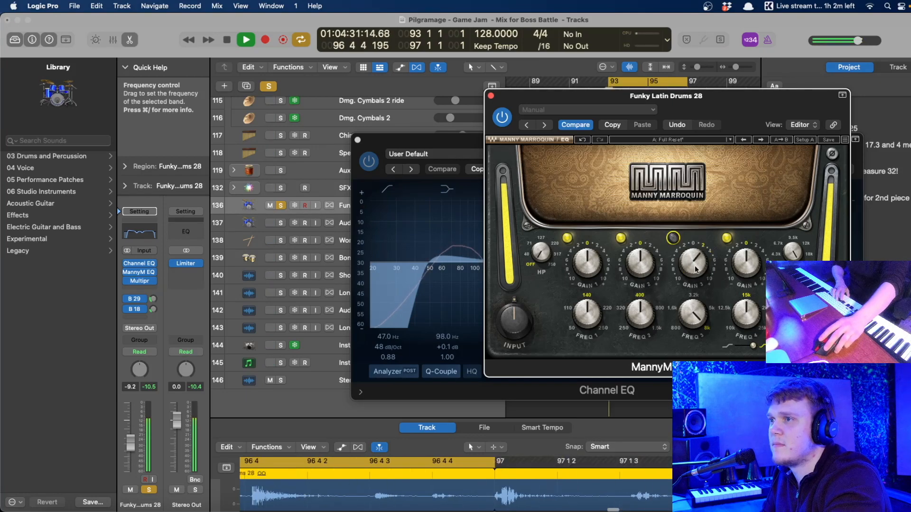
left_click(677, 241)
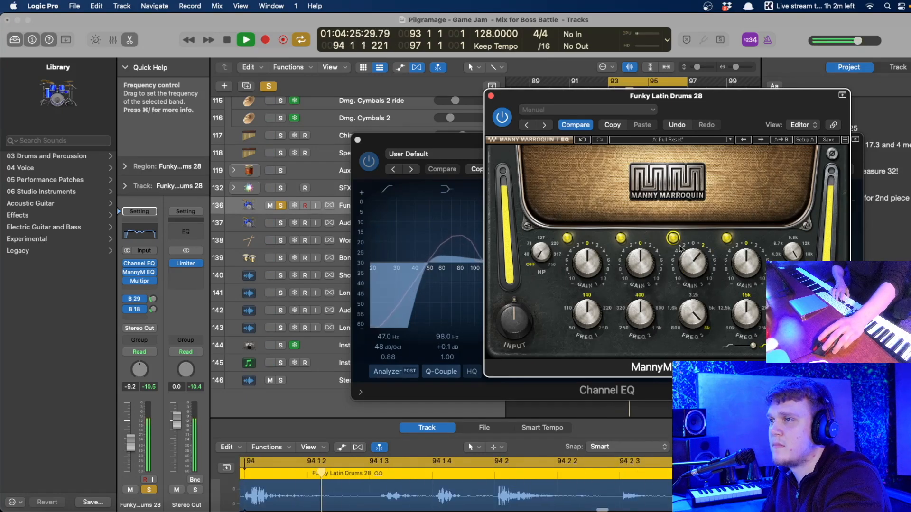
left_click_drag(690, 258, 690, 257)
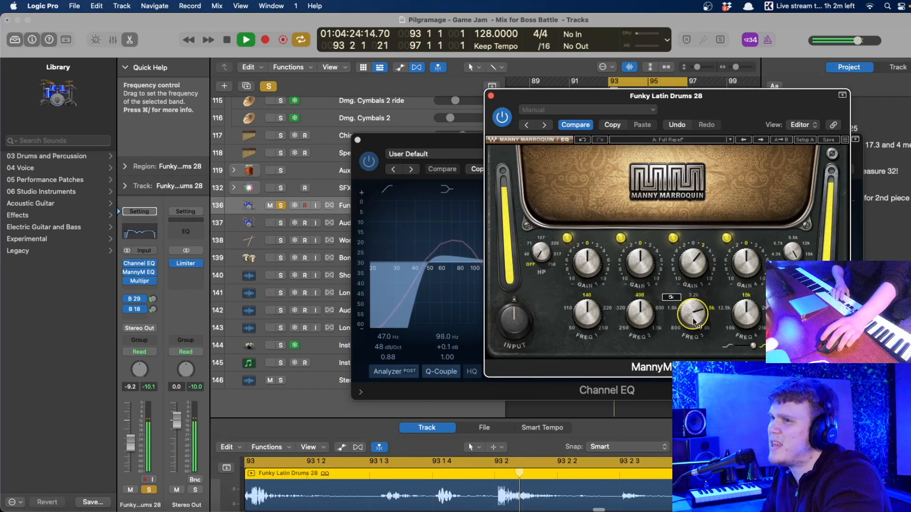
left_click_drag(688, 268, 687, 273)
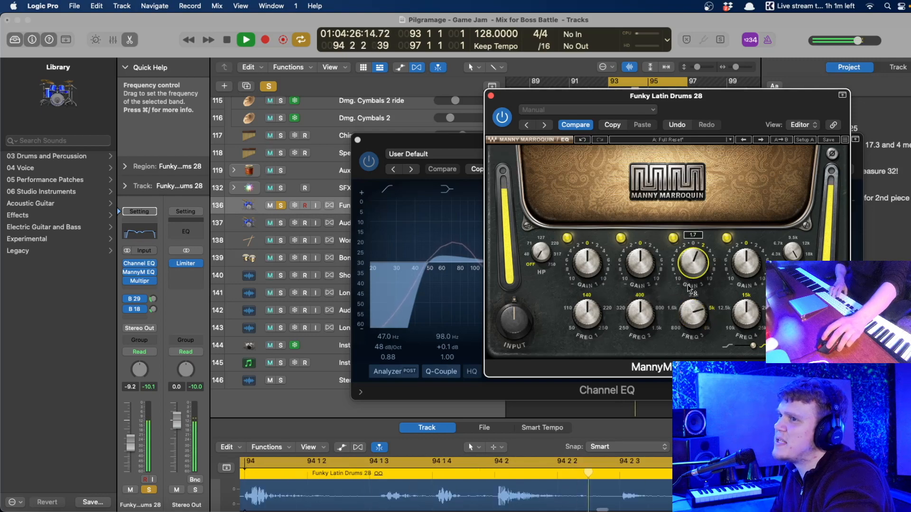
- Stop playback and insert an Exciter after Multipressor on Funky Latin Drums 28, at 8400 Hz with 10.6% harmonics
key("space")
left_click(141, 280)
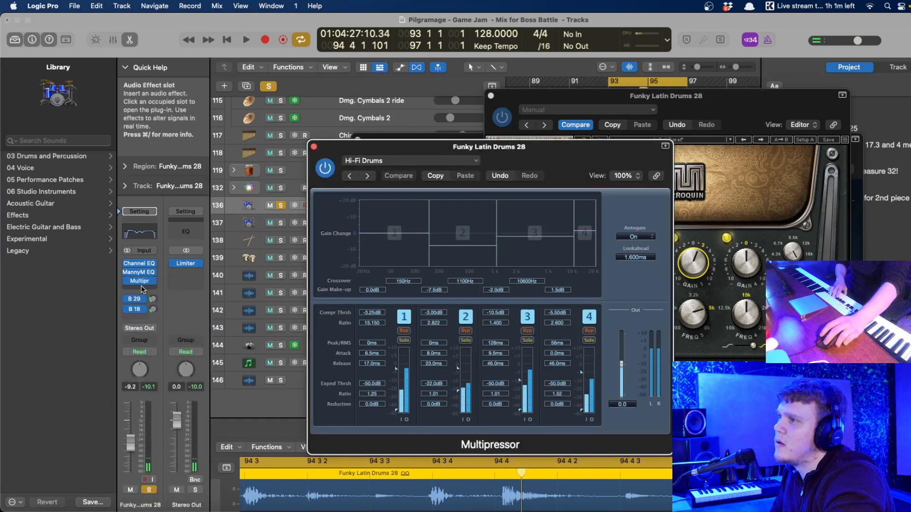
left_click(141, 287)
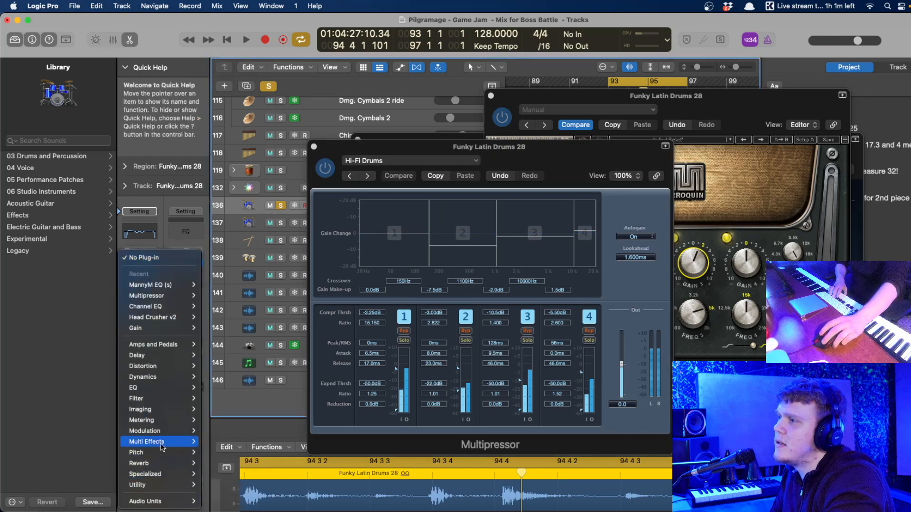
mouse_move(166, 439)
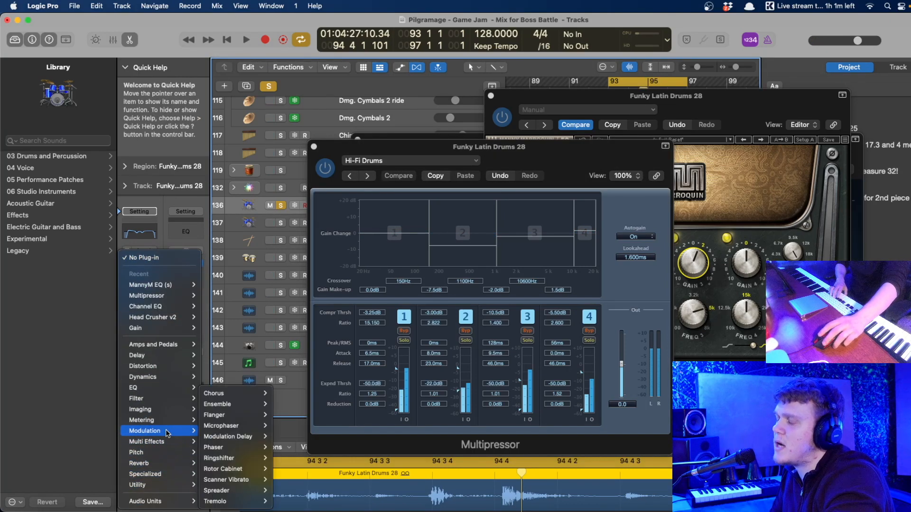
mouse_move(158, 483)
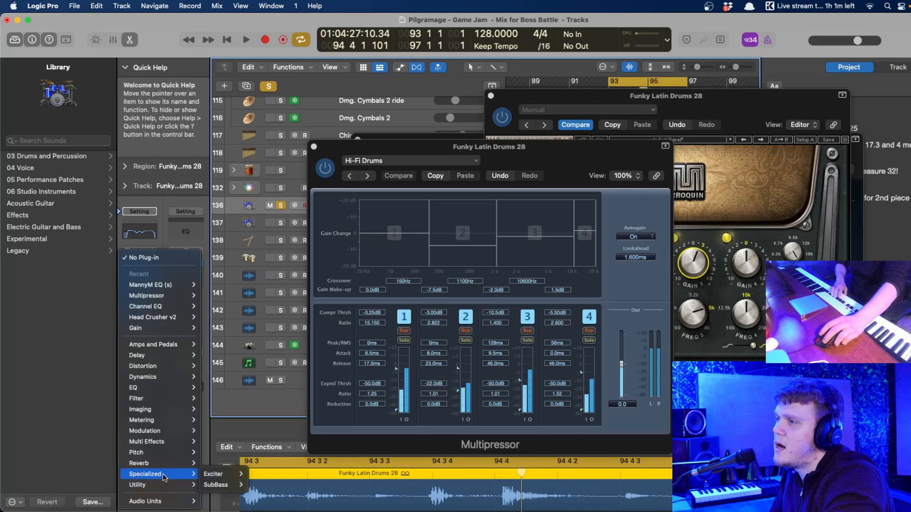
left_click(262, 476)
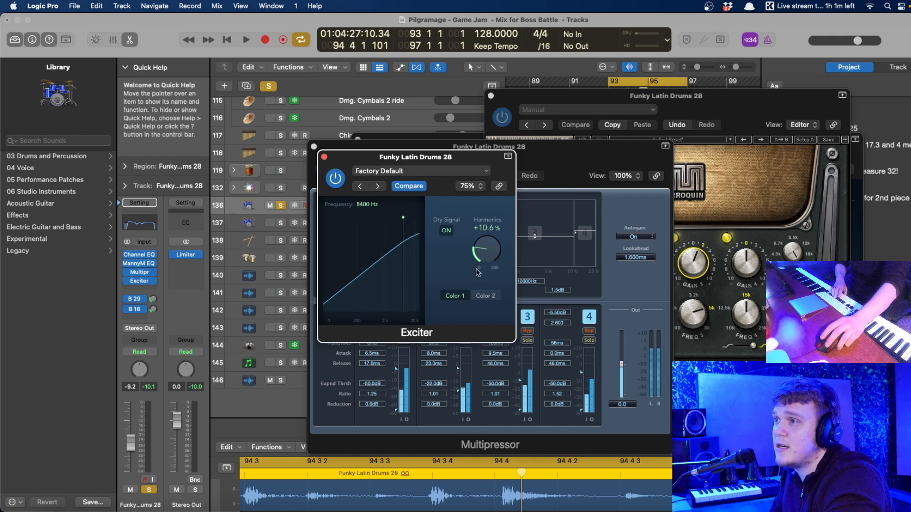
- Compare the drum loop with the Exciter bypassed and active, leave it bypassed, and close its window
key("space")
left_click(340, 184)
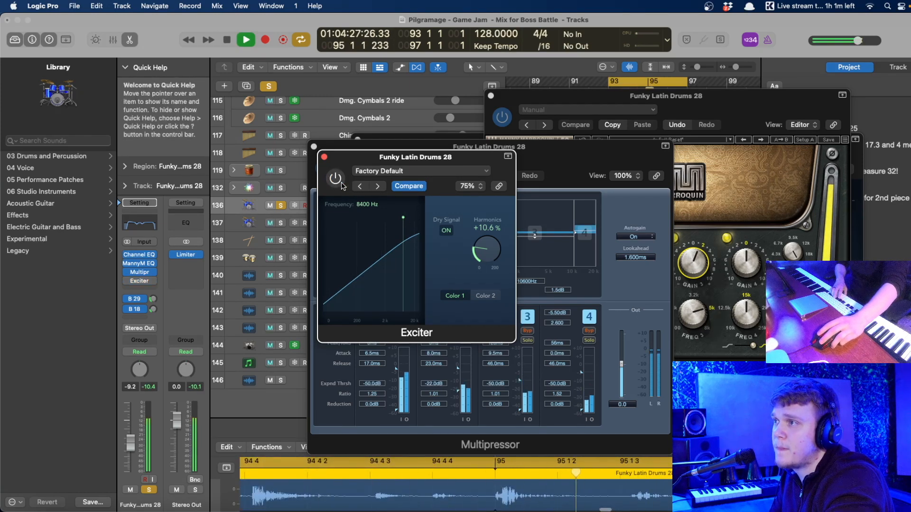
left_click(335, 179)
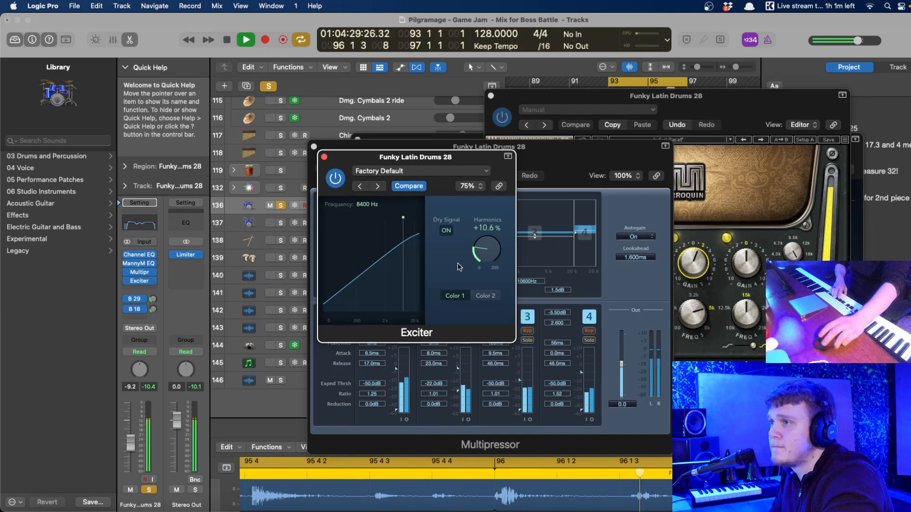
left_click(335, 179)
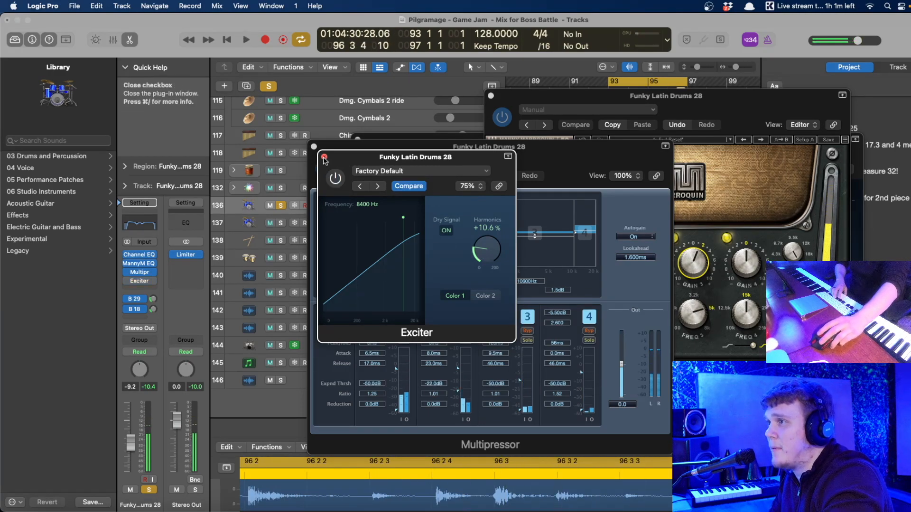
left_click(324, 157)
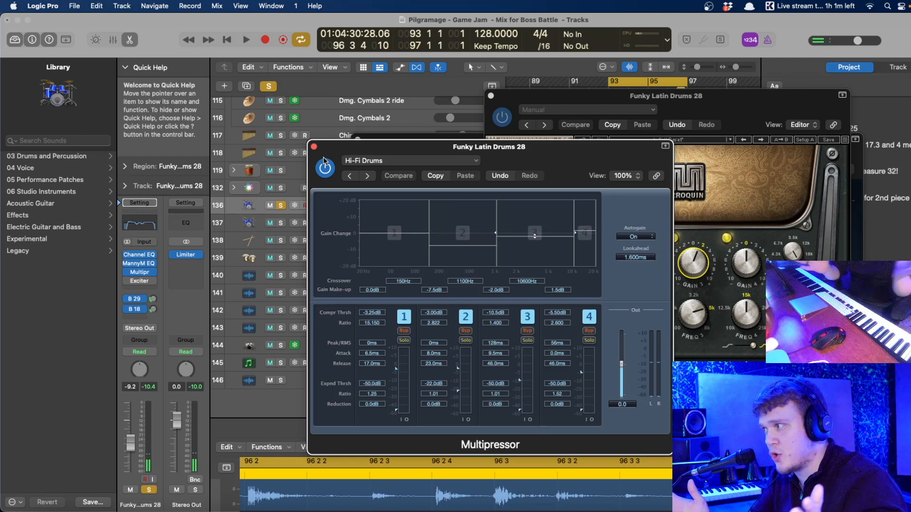
left_click(137, 290)
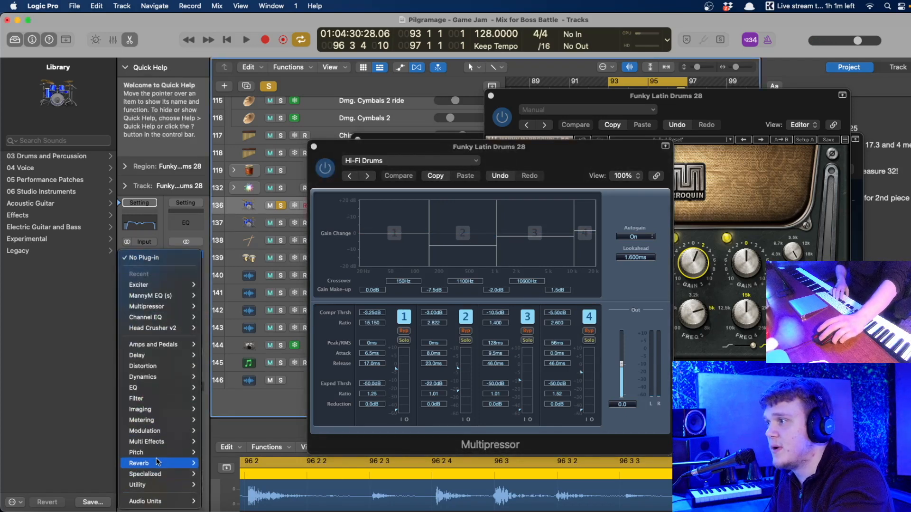
mouse_move(154, 328)
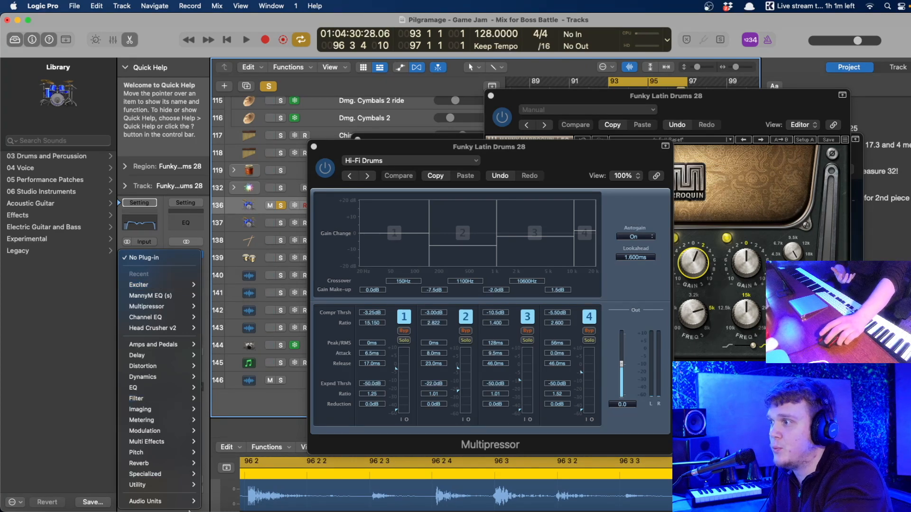
mouse_move(190, 504)
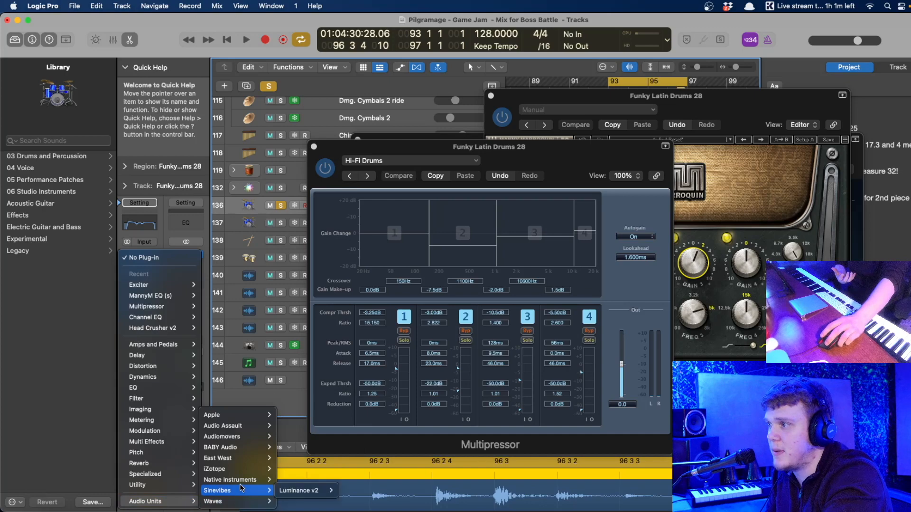
left_click(160, 243)
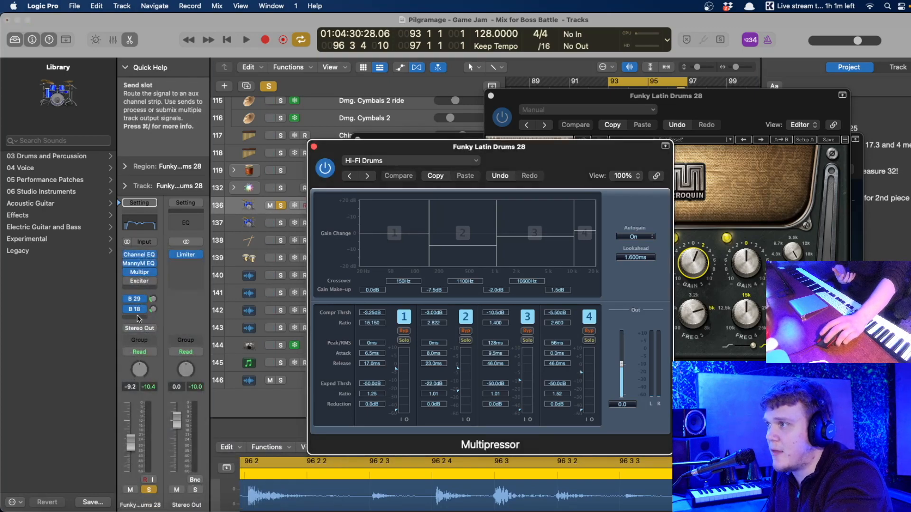
- Add a Bus 19 send to Funky Latin Drums 28 and move the track's Exciter onto the Bus 19 aux channel
left_click(140, 316)
mouse_move(143, 334)
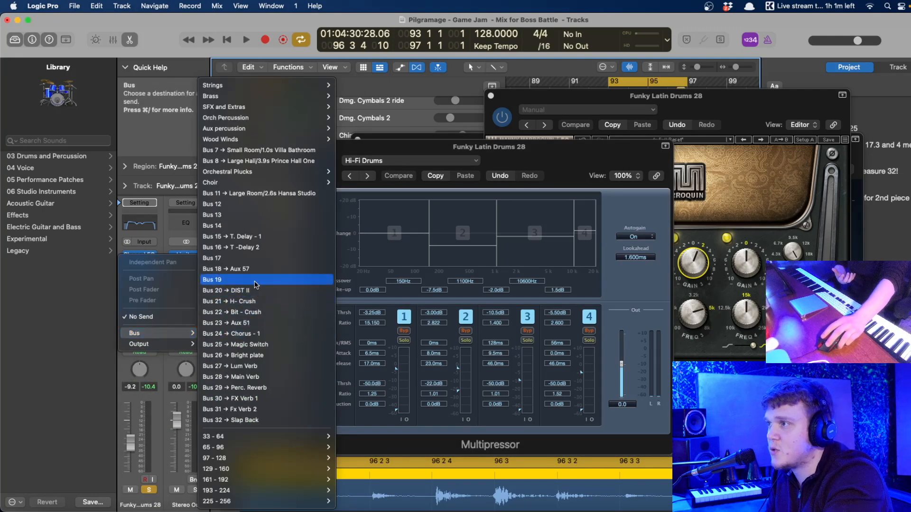
left_click(212, 280)
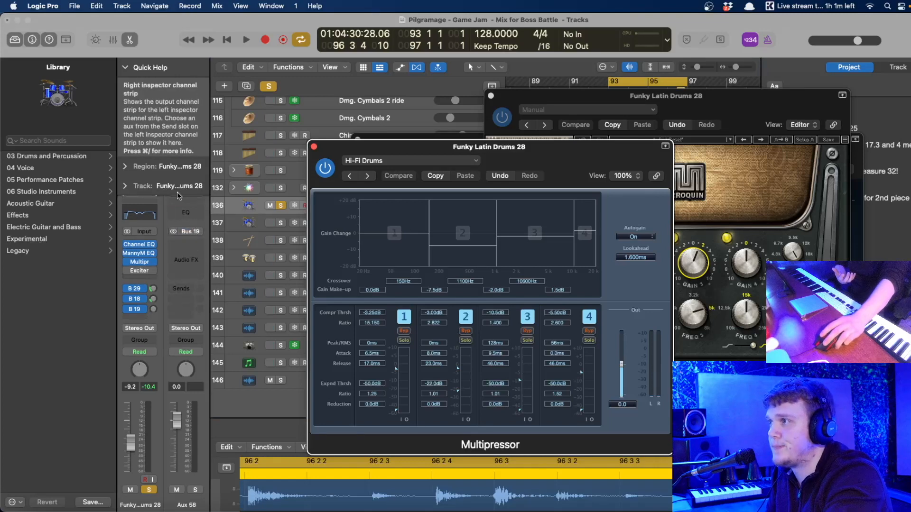
left_click(125, 67)
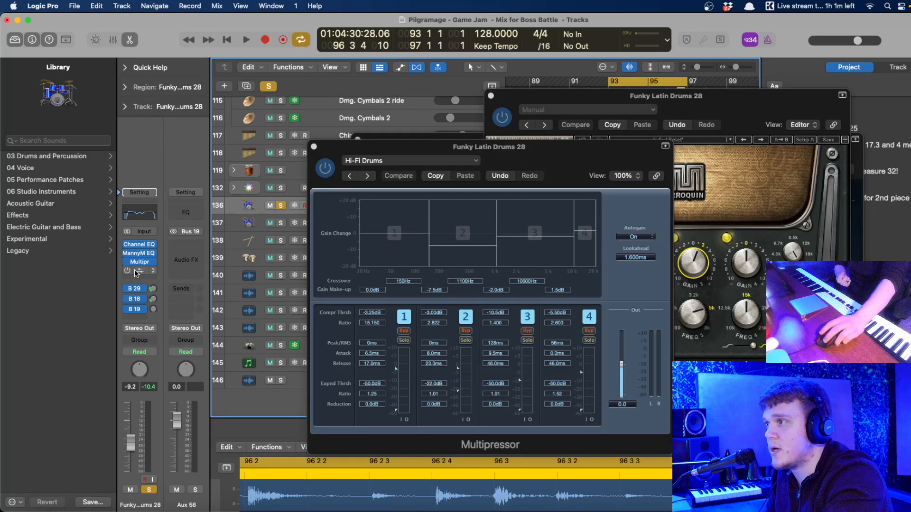
left_click_drag(176, 252, 174, 247)
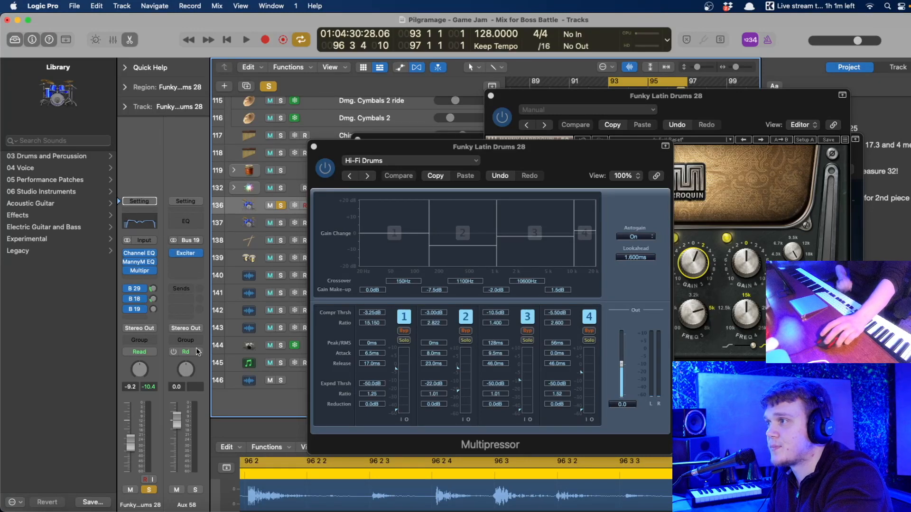
- Add a Channel EQ after the Exciter on Aux 58 with a 2220 Hz low cut and a 3740 Hz low shelf at -6.6 dB
left_click(193, 225)
left_click_drag(342, 284, 619, 291)
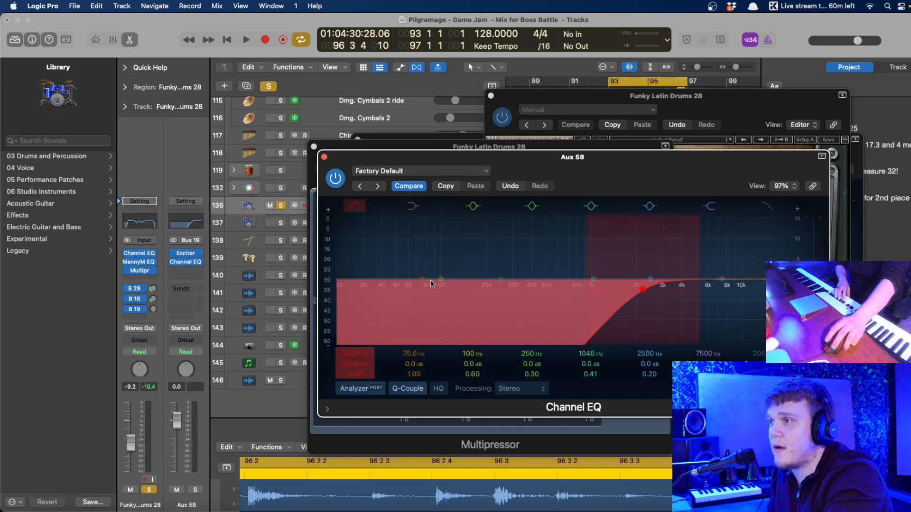
left_click_drag(419, 286, 677, 306)
key("space")
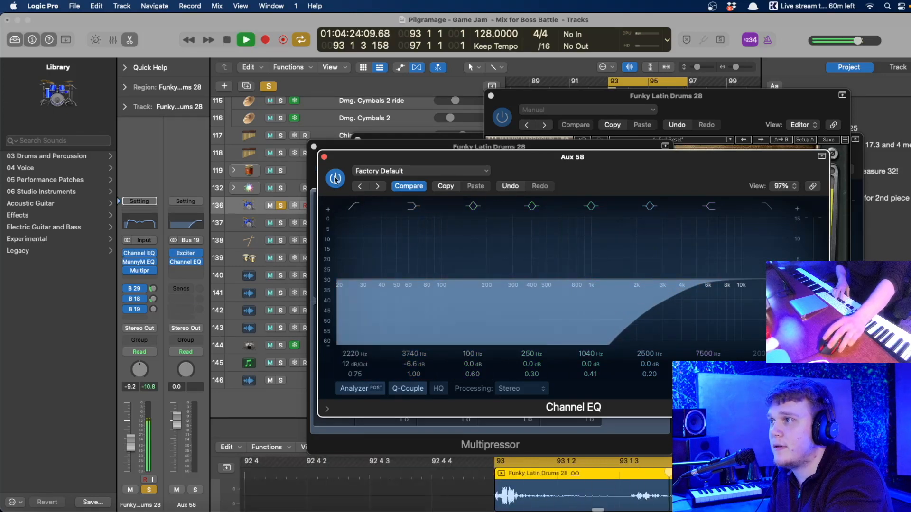
left_click(324, 157)
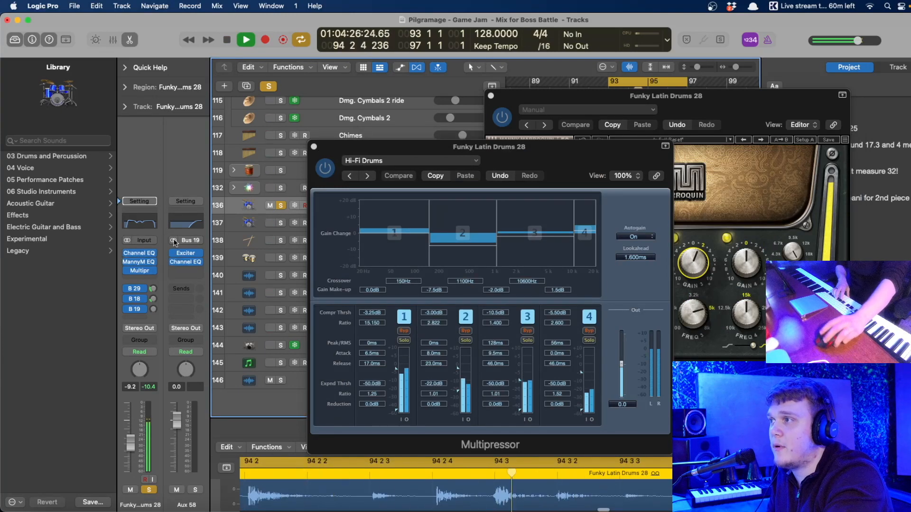
- Set the Aux 58 Channel EQ's low cut to 1940 Hz and low shelf to 3200 Hz at -5.0 dB, and enable its high cut
left_click(185, 222)
left_click_drag(783, 292, 758, 292)
left_click_drag(693, 292, 628, 297)
left_click_drag(756, 292, 766, 293)
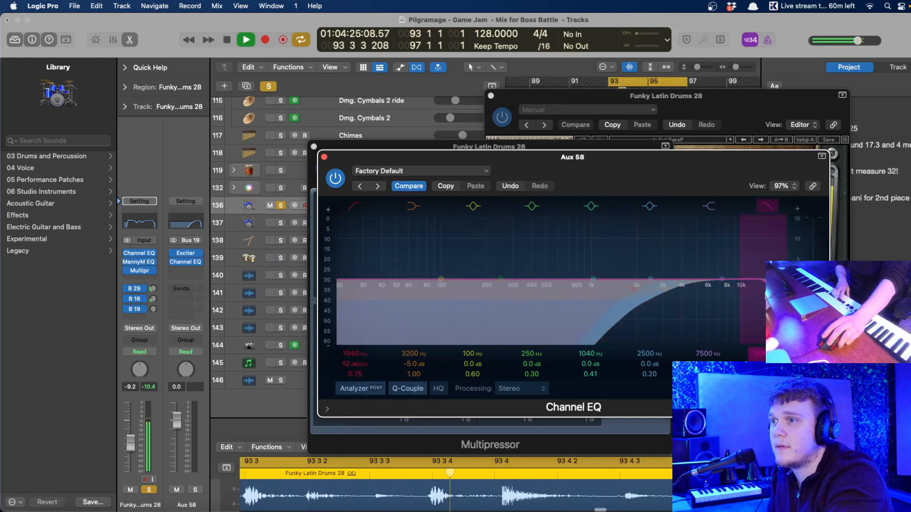
- Stop playback and close the open Channel EQ, Multipressor and MannyM EQ windows
key("space")
left_click(324, 157)
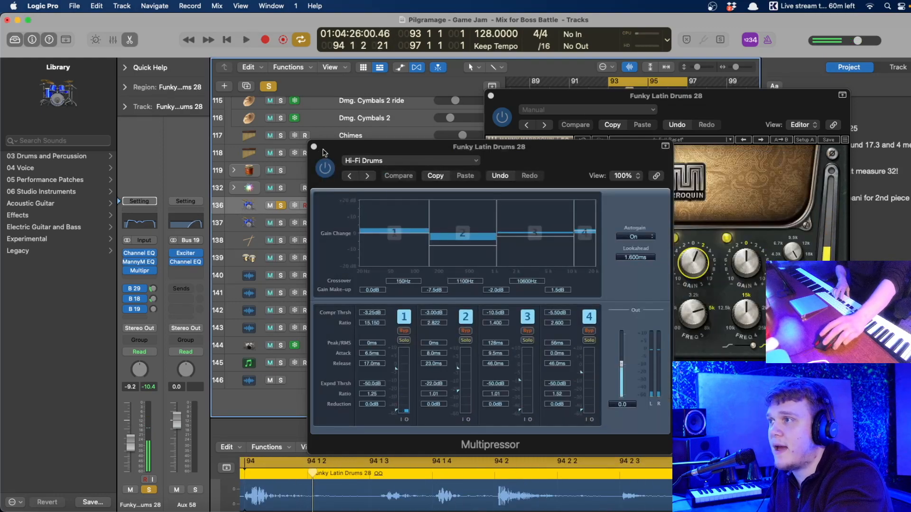
key("super+w")
left_click(492, 97)
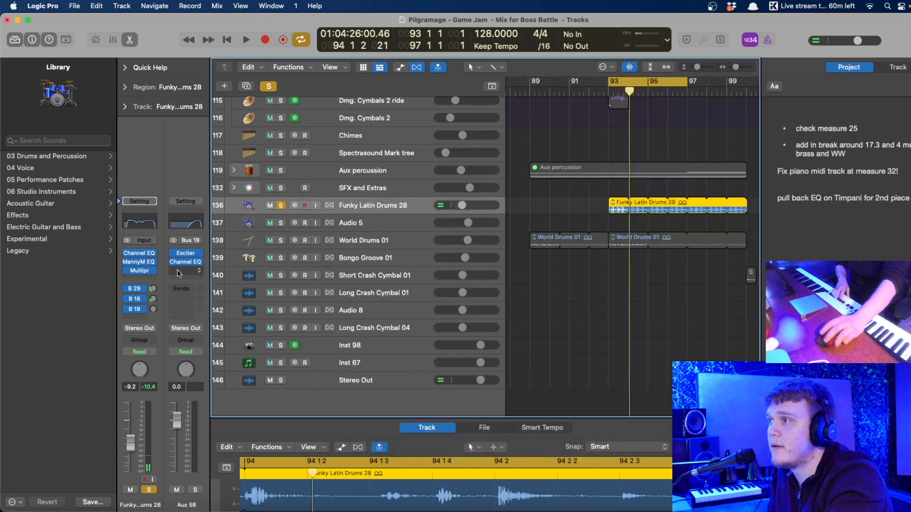
- Open the Aux 58 Exciter, raise the drums' Bus 19 send to about -7.5 dB, and play the loop with only Aux 58 soloed
left_click(187, 255)
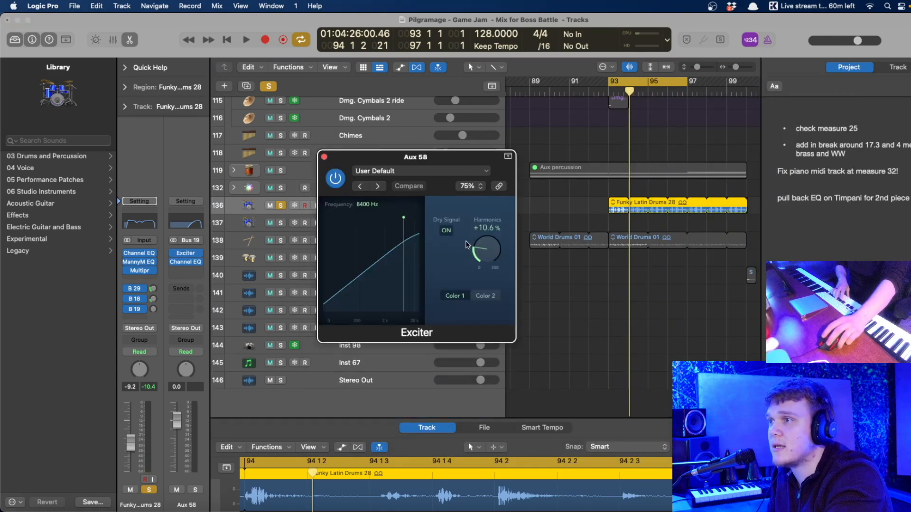
left_click_drag(152, 309, 162, 260)
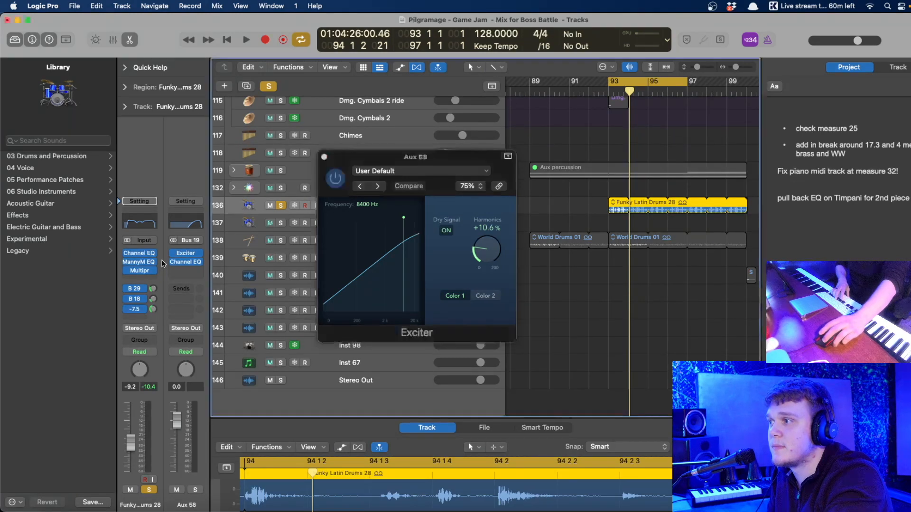
left_click(150, 490)
key("space")
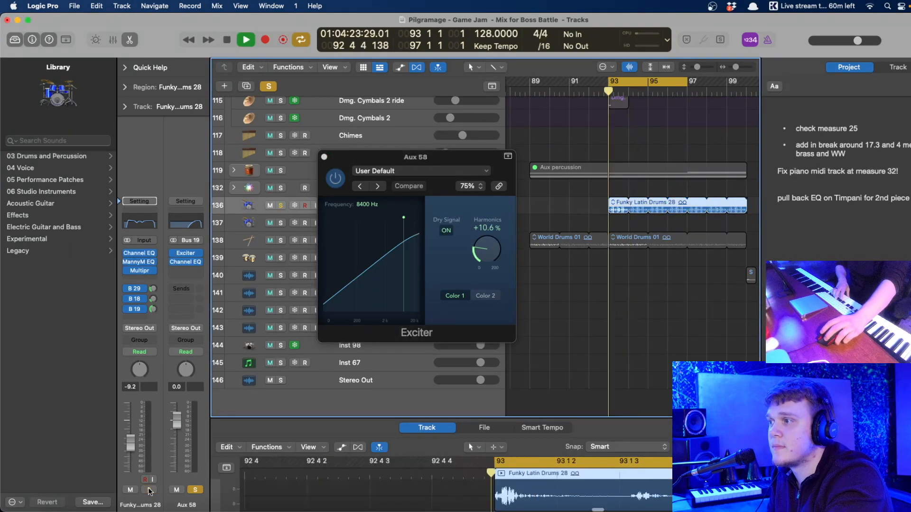
- Set the Aux 58 Exciter to 7000 Hz, 23.1% harmonics and Color 2, testing the dry signal off and leaving it on
left_click(443, 233)
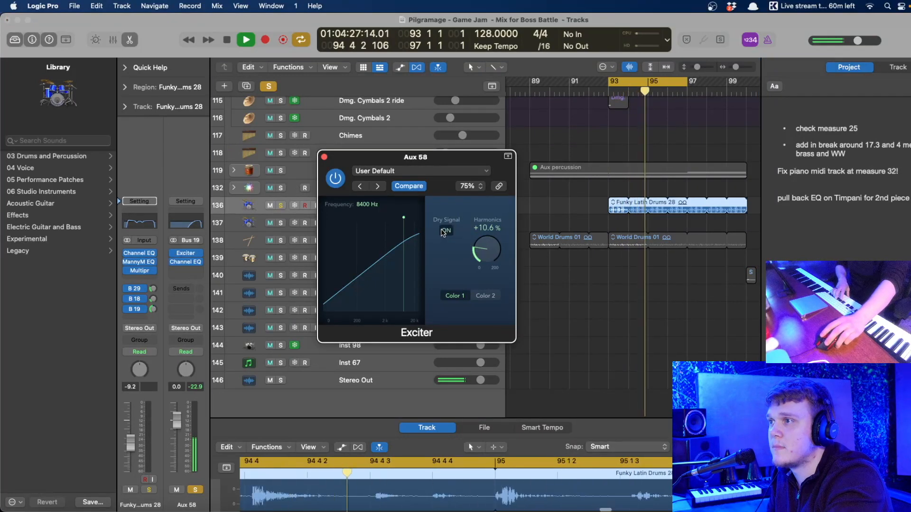
left_click_drag(485, 251, 485, 244)
left_click(485, 295)
left_click_drag(414, 227, 412, 228)
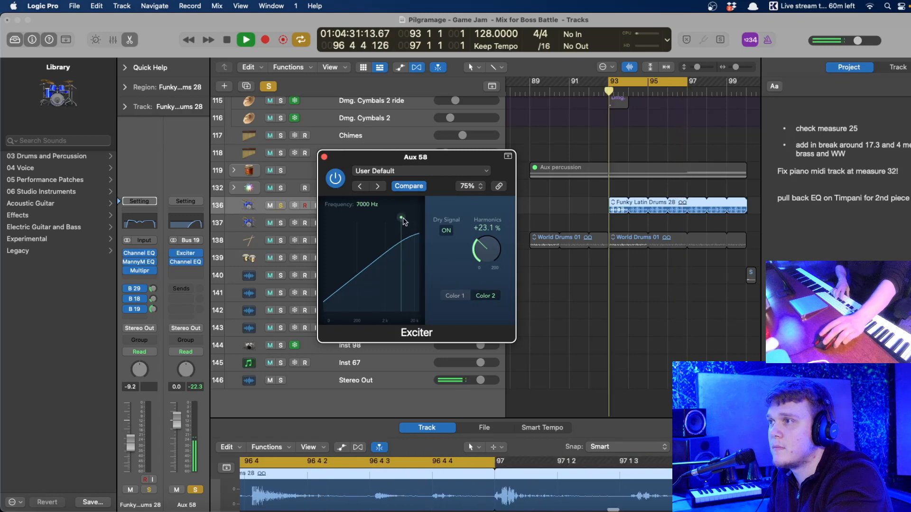
left_click(447, 231)
left_click(447, 232)
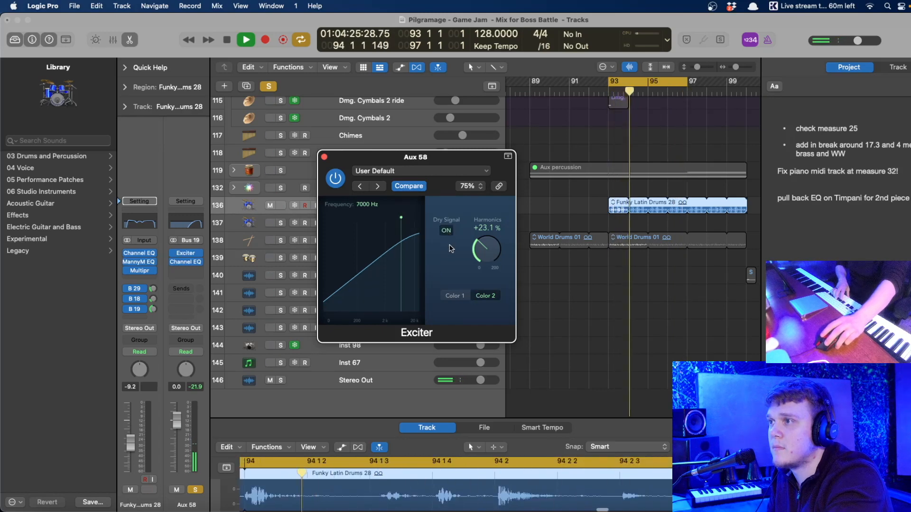
- Set the Aux 58 Channel EQ's low cut to 830 Hz at 24 dB/Oct and low shelf to 1580 Hz at -4.4 dB
left_click(185, 262)
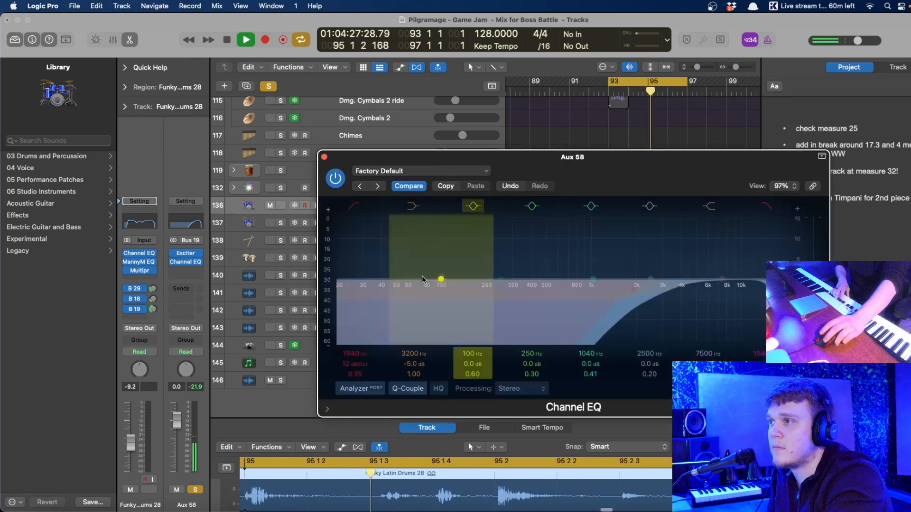
left_click_drag(627, 298, 571, 293)
left_click_drag(369, 365, 368, 358)
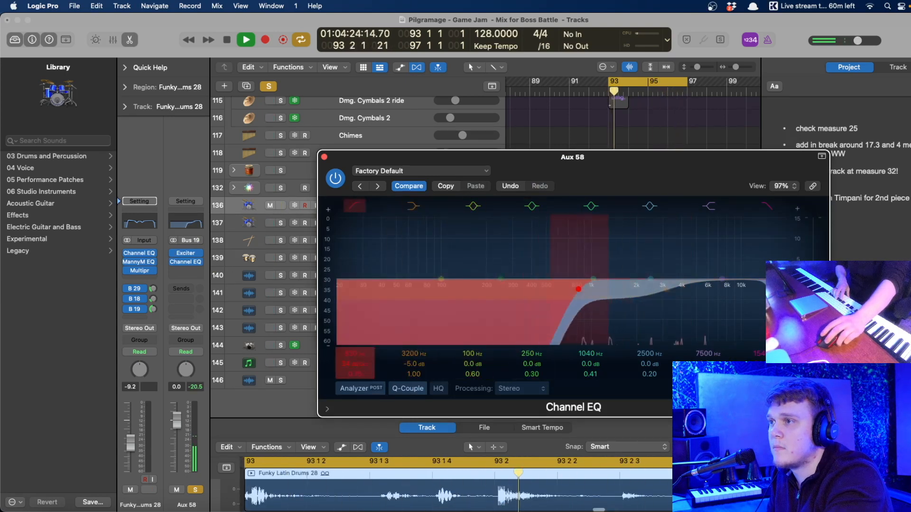
left_click_drag(669, 291, 622, 290)
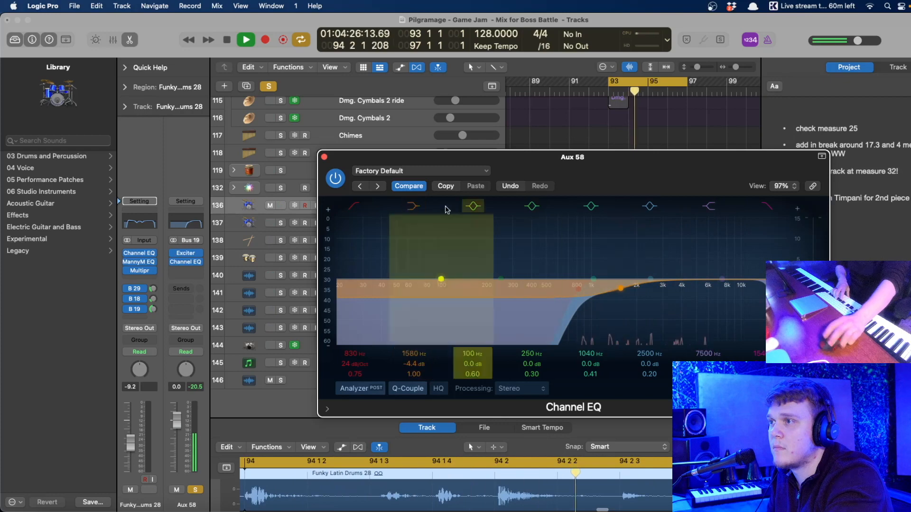
left_click(324, 157)
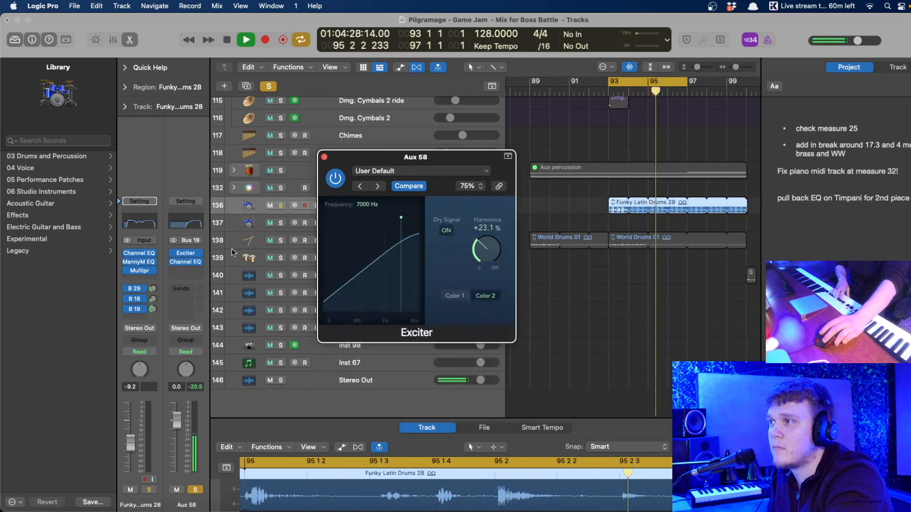
- Raise the Aux 58 Exciter's harmonics to 38.7% and restart the loop to hear it
key("s")
key("space")
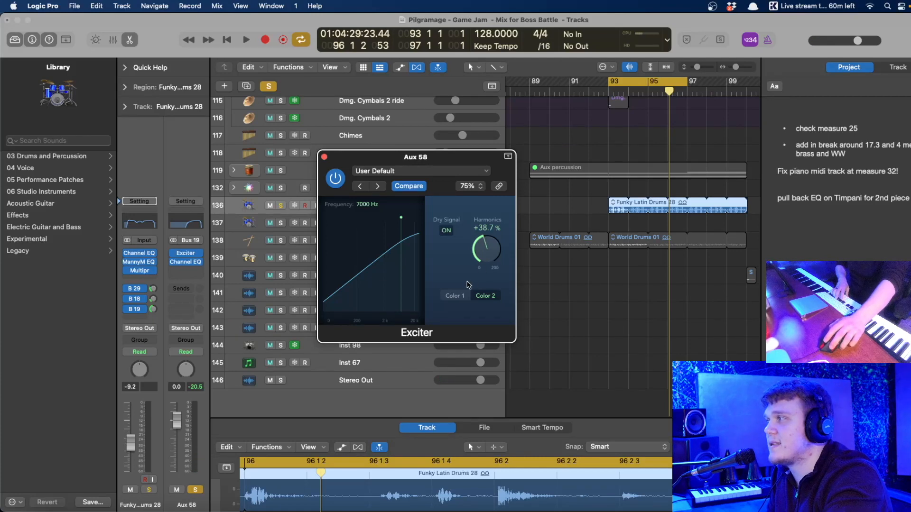
key("space")
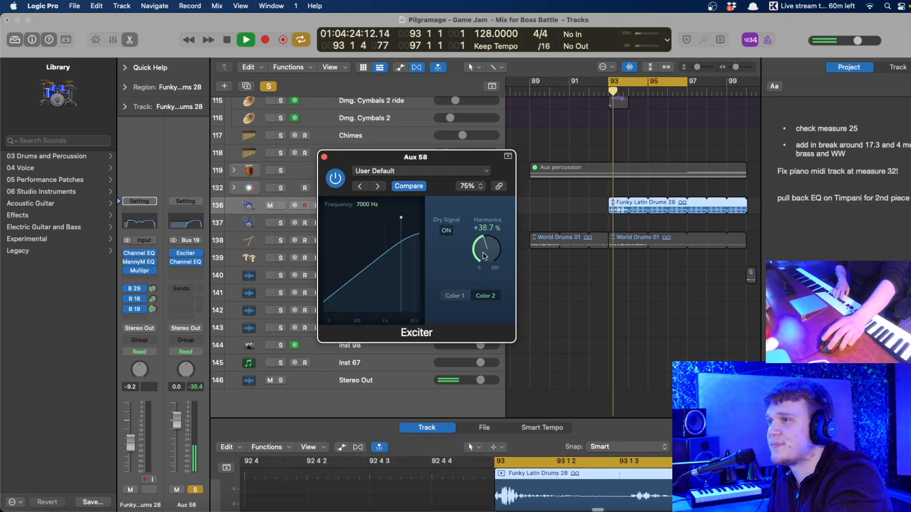
- Switch the Aux 58 Exciter to Color 1 and lower its harmonics to 25.9% while the loop plays
left_click(459, 299)
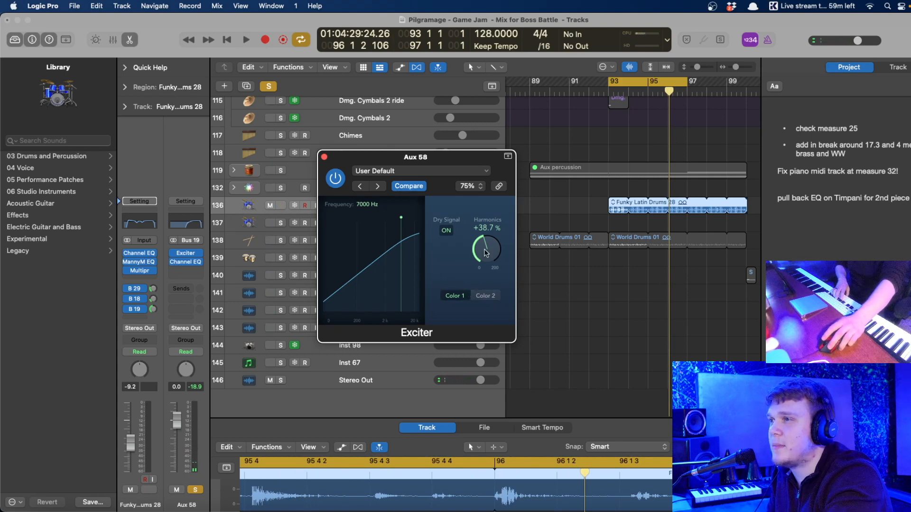
key("space")
left_click_drag(486, 253, 482, 266)
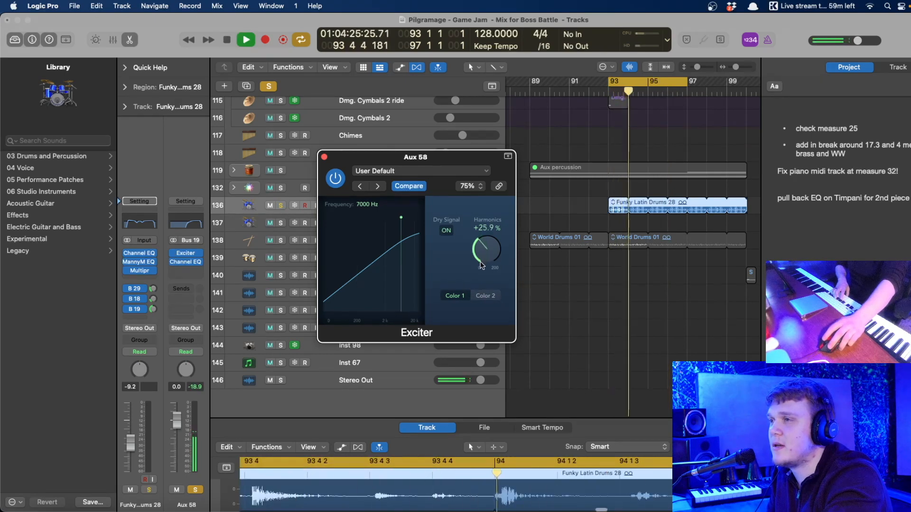
- Move the solo from Aux 58 to Funky Latin Drums 28, raise its Bus 19 send slightly to compare the exciter, and close the Exciter
left_click(193, 493, "alt")
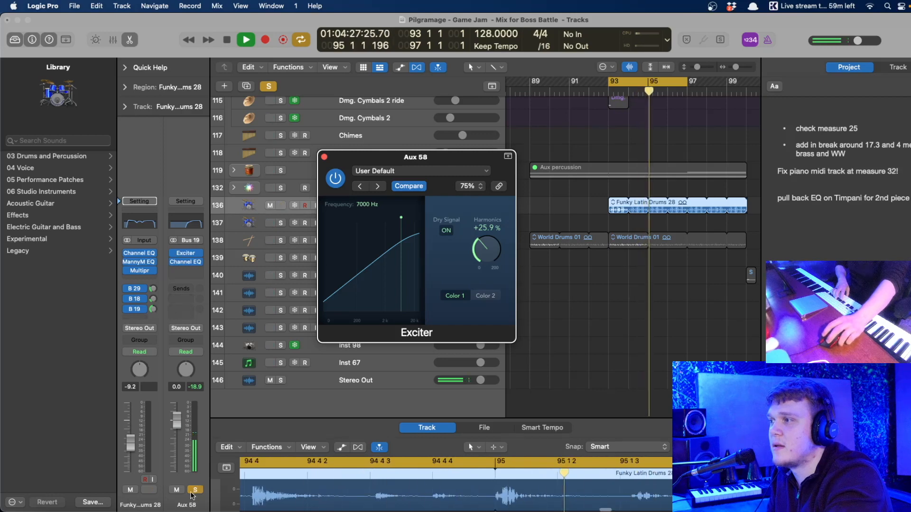
left_click(193, 491, "alt")
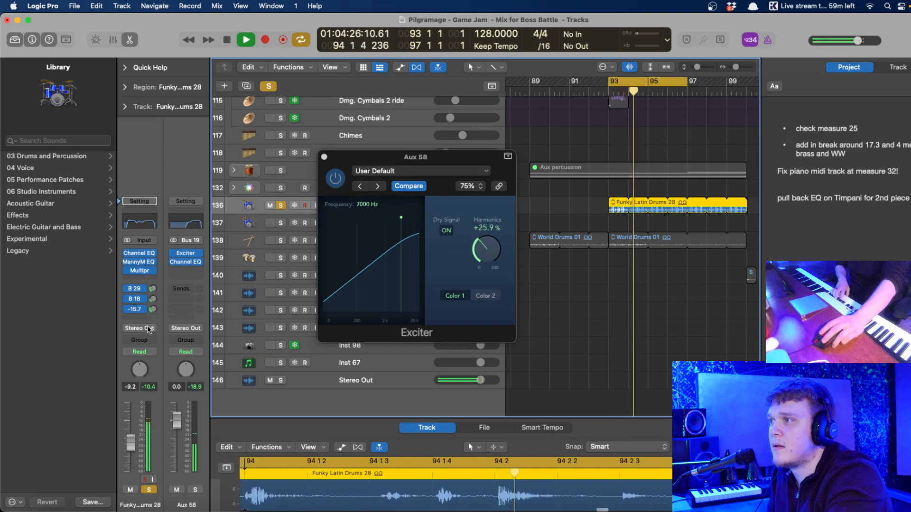
mouse_move(199, 257)
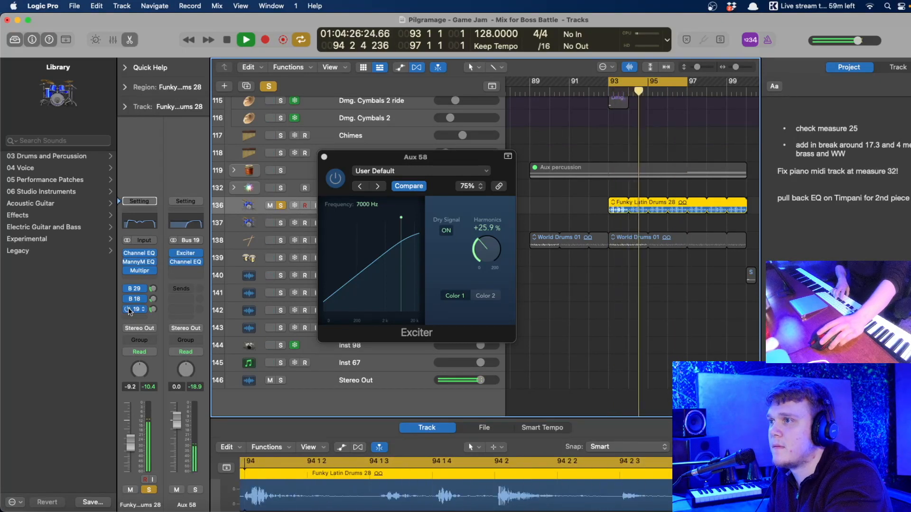
mouse_move(154, 308)
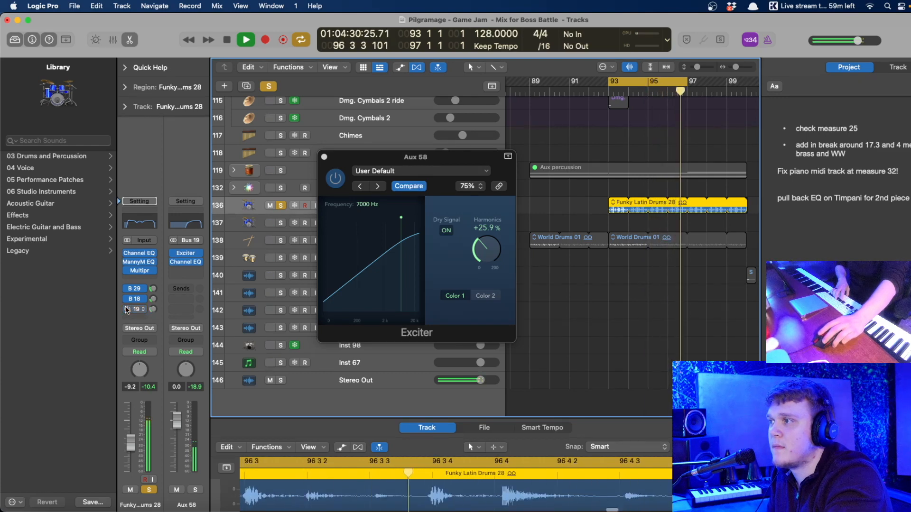
left_click_drag(153, 309, 153, 306)
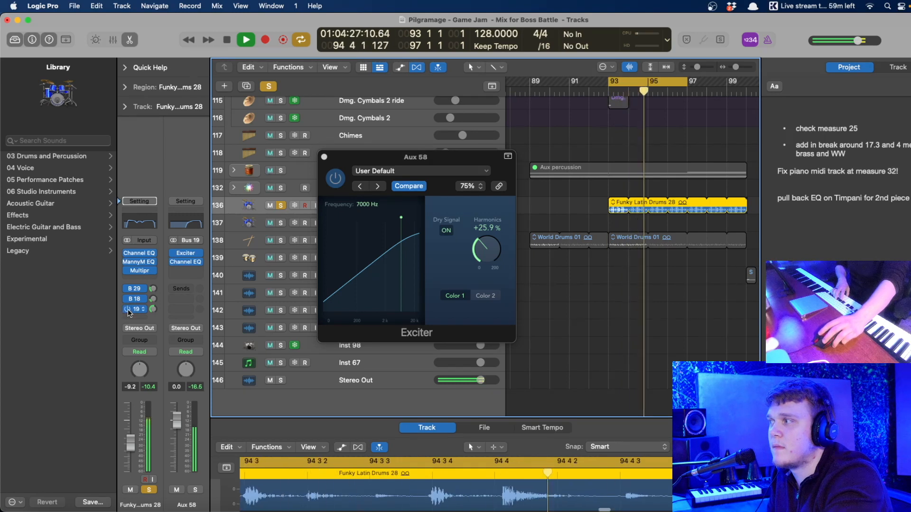
left_click(587, 334)
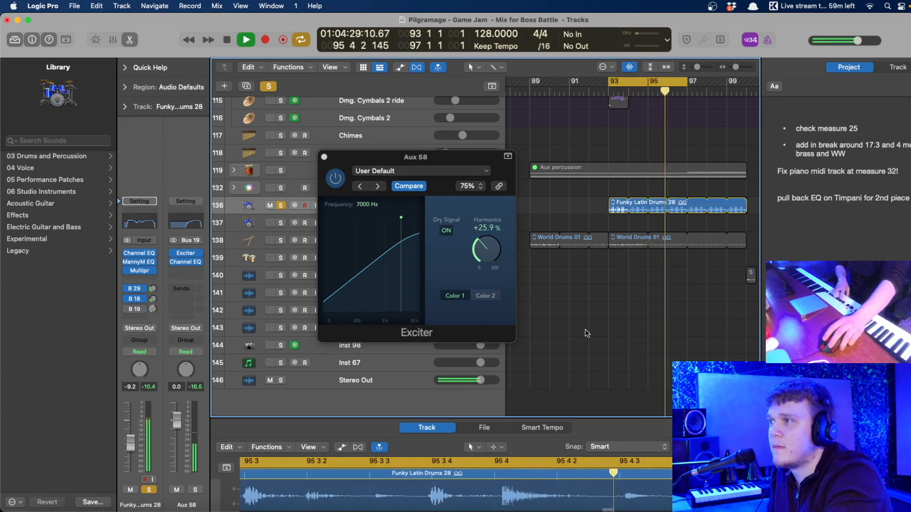
left_click(324, 156)
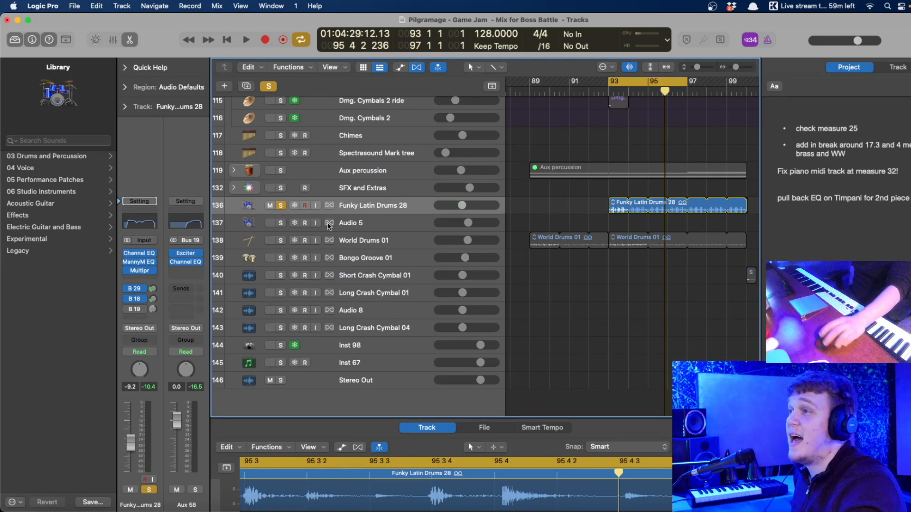
- Unsolo the Funky Latin Drums 28, set the cycle range from bar 89 to bar 100, and place the playhead at bar 89
left_click(282, 207)
left_click(636, 86)
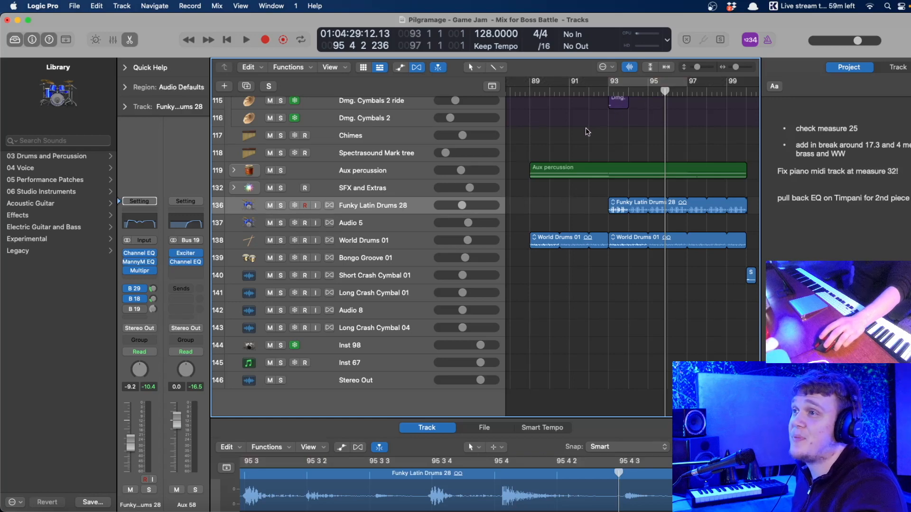
left_click_drag(531, 85, 746, 88)
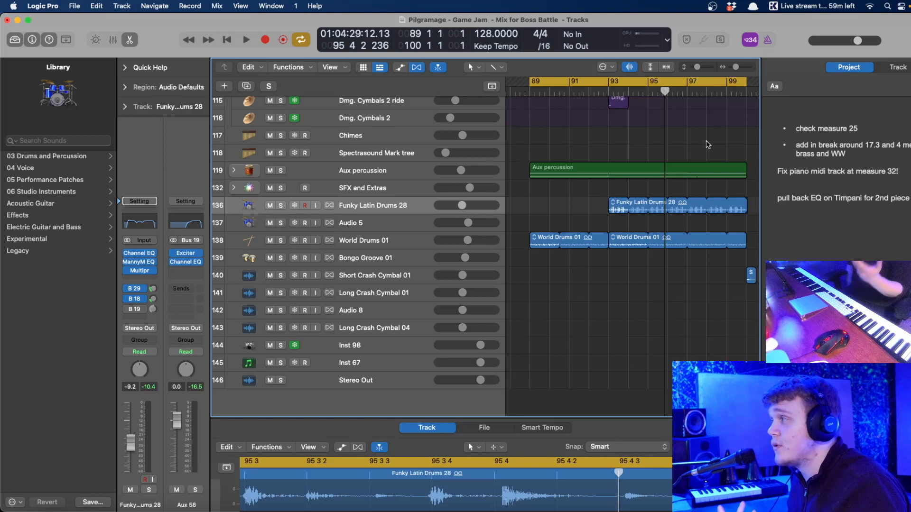
left_click(530, 96)
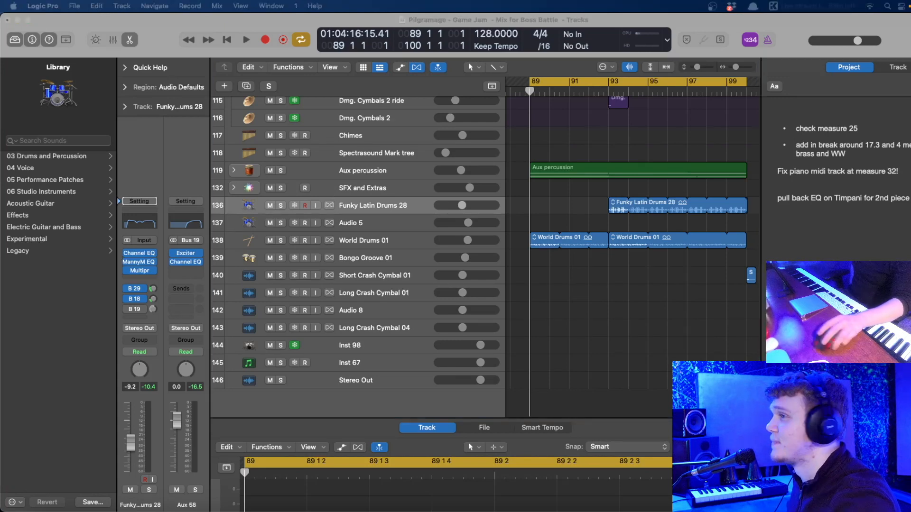
left_click(634, 298)
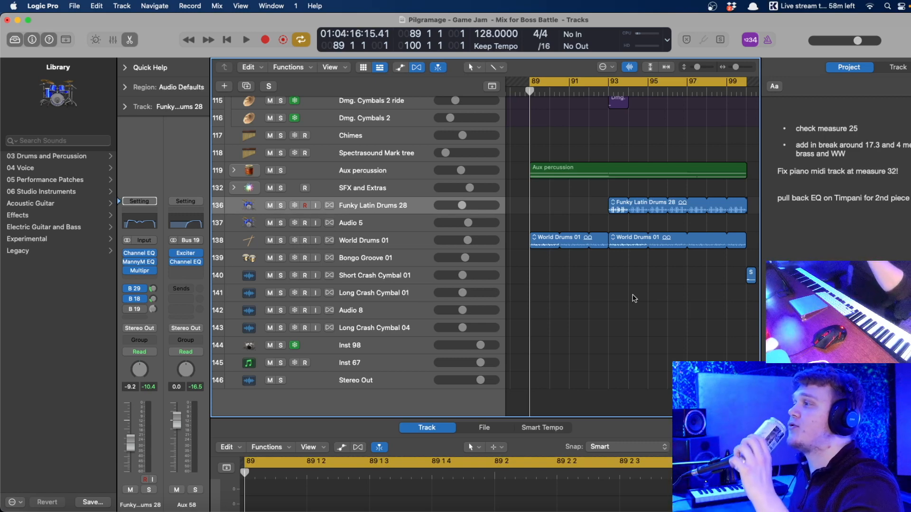
- Solo the drum loop tracks during playback, and enable and lower the low shelf in World Drums 01's Channel EQ
key("space")
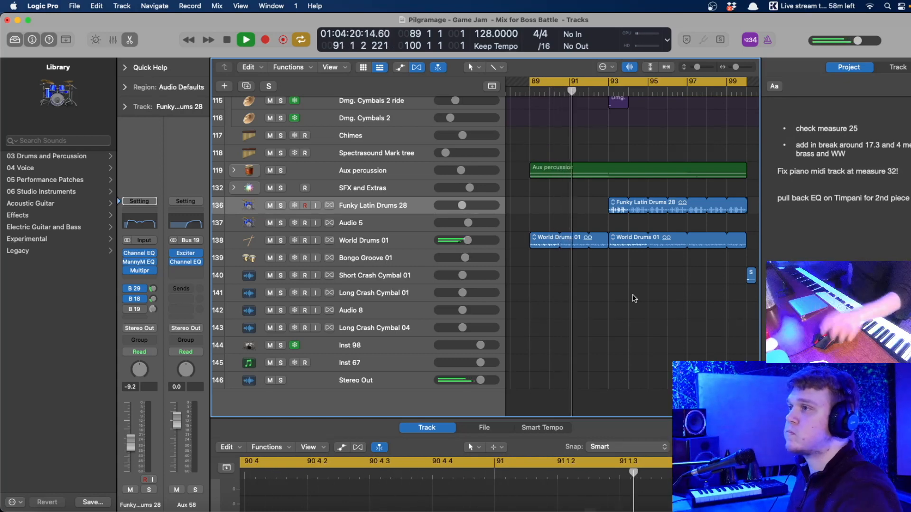
key("s")
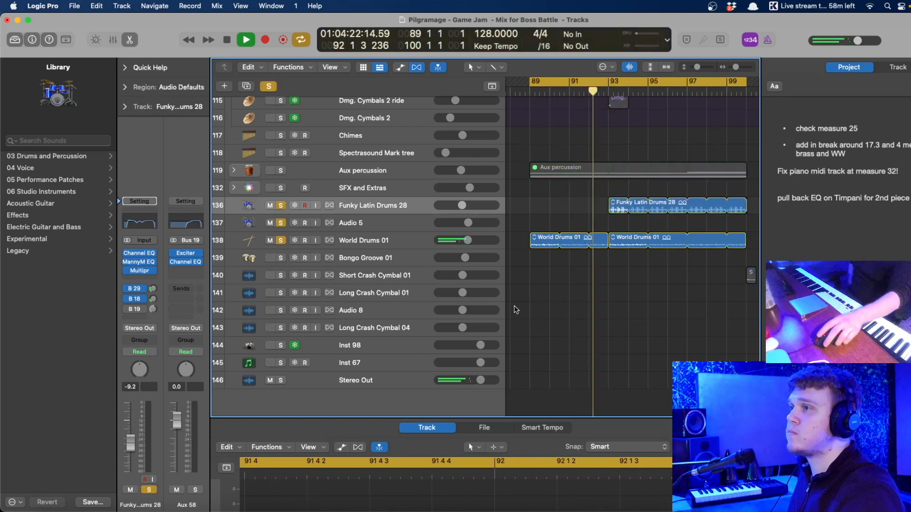
left_click(374, 240)
left_click(139, 270)
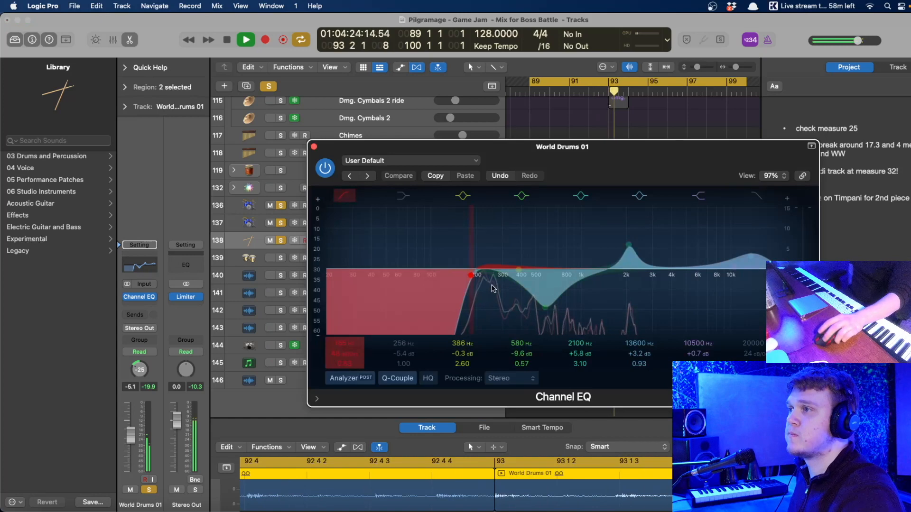
left_click(404, 196)
left_click_drag(493, 281, 492, 292)
left_click(314, 147)
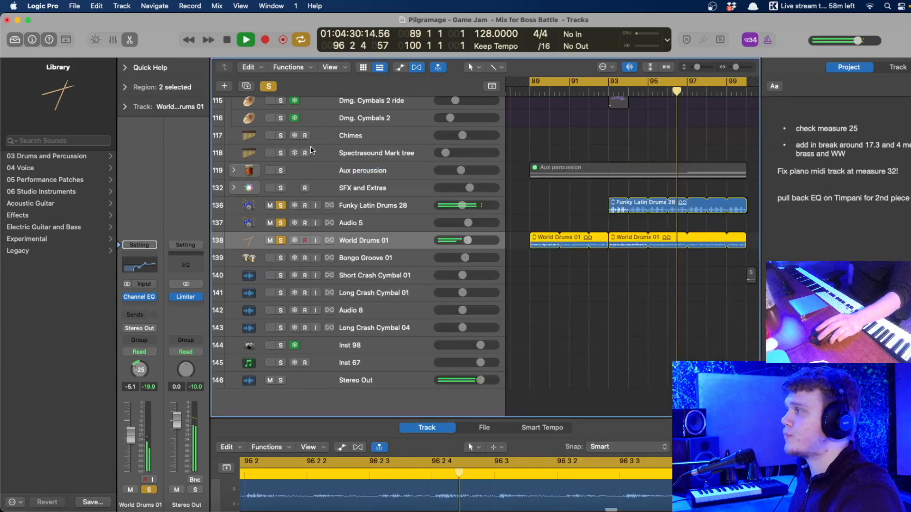
- Listen to the soloed drum loop tracks from the start of the cycle range into bar 93, and stop playback
left_click(605, 313)
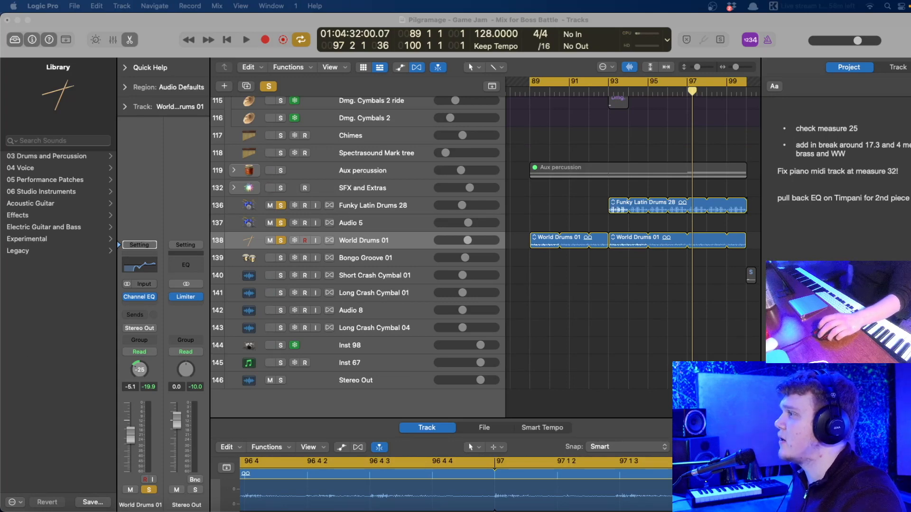
left_click(581, 296)
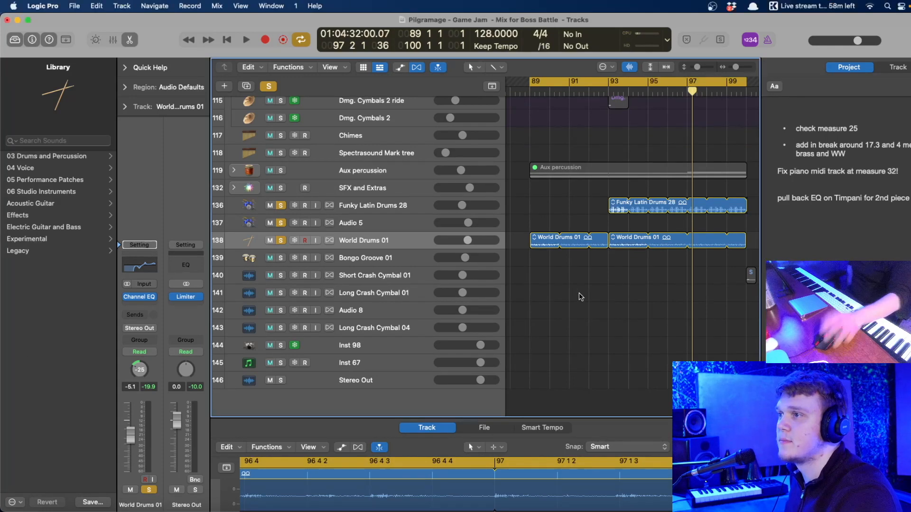
key("space")
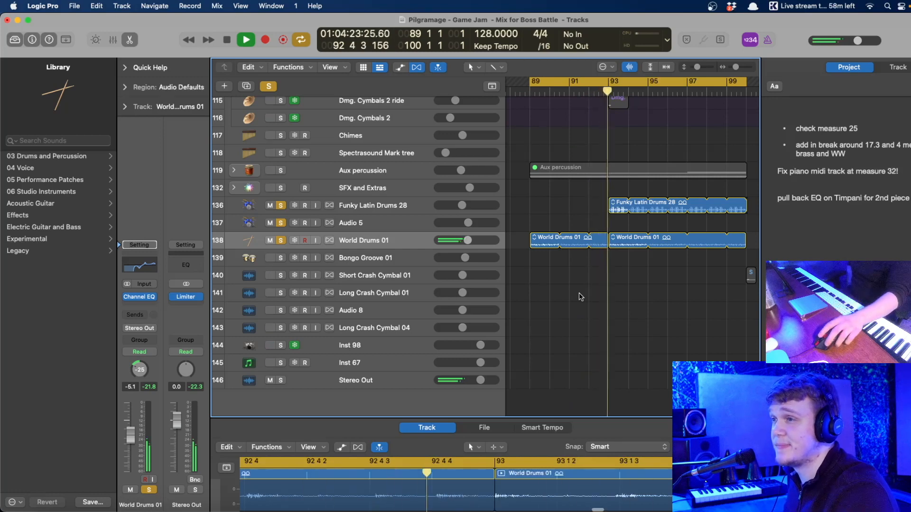
scroll(570, 256, "up", 4)
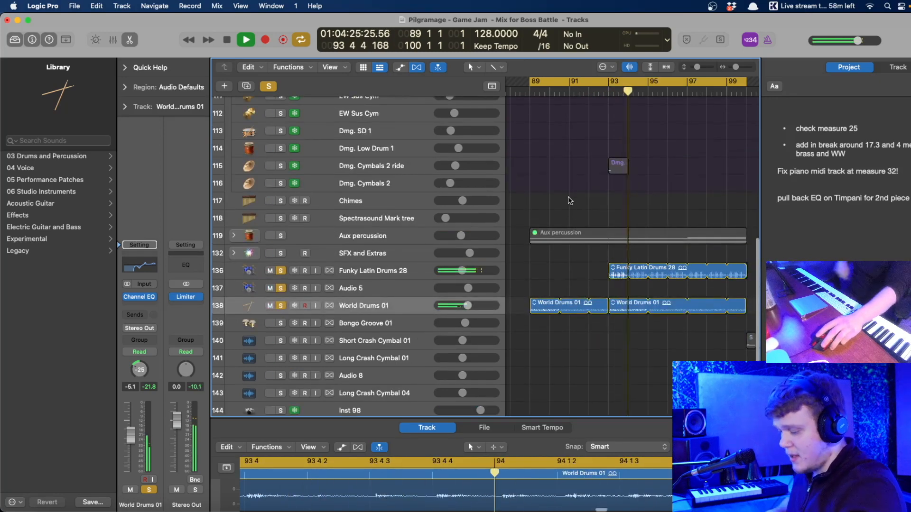
key("space")
- Solo the Studio Upright Bass, start the cycle range at bar 93, and play the loop
scroll(561, 219, "up", 10)
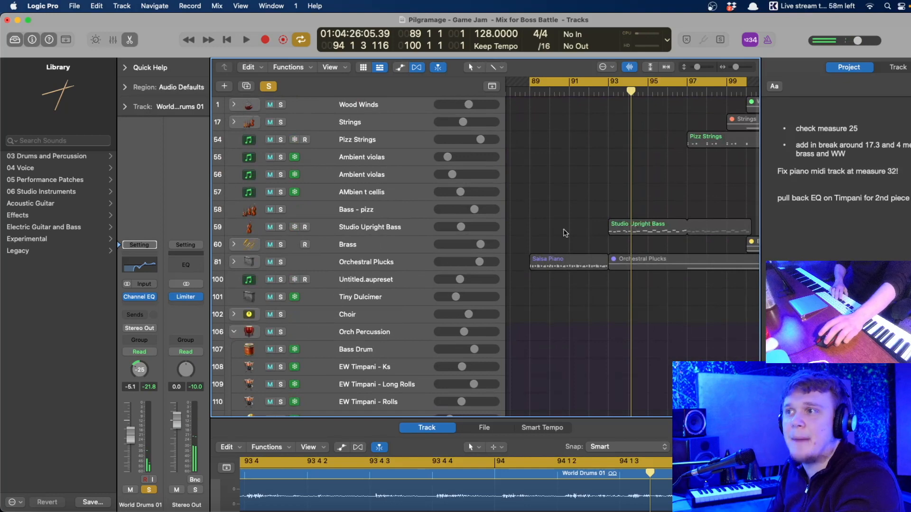
left_click(280, 226)
left_click(528, 84)
key("space")
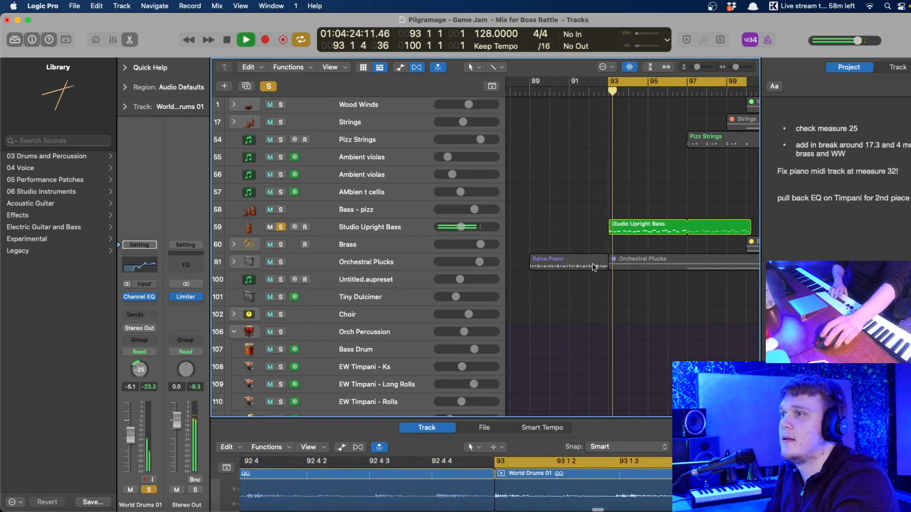
- Open the Studio Upright Bass region at bar 93 in an enlarged Piano Roll and examine its notes and velocities
scroll(593, 269, "down", 3)
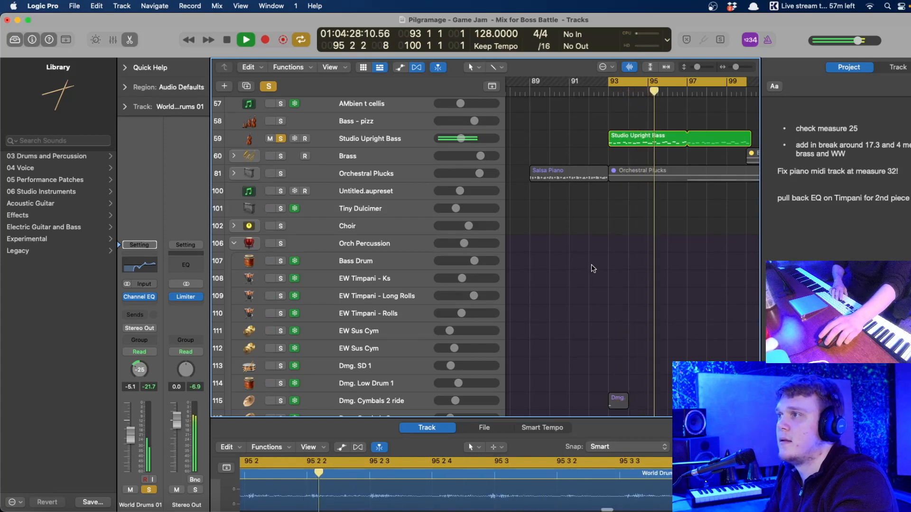
scroll(593, 268, "right", 4)
scroll(593, 268, "up", 1)
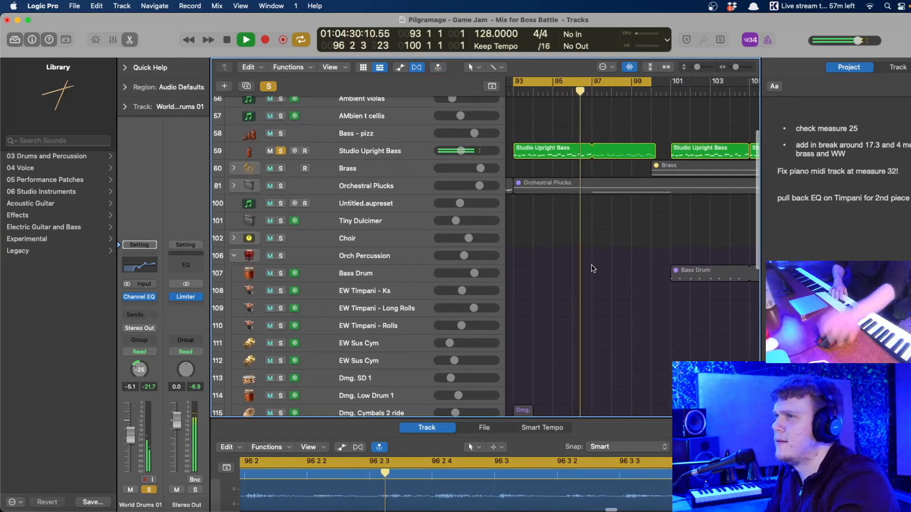
double_click(553, 149)
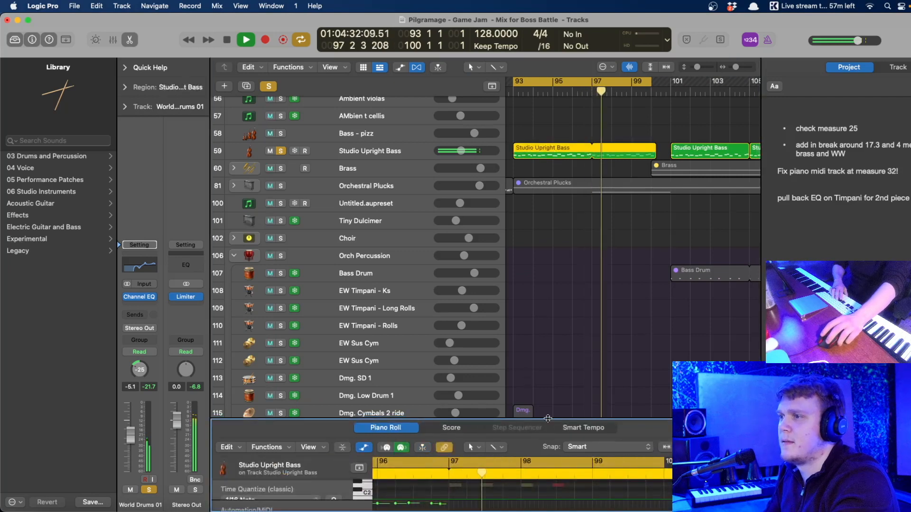
left_click_drag(539, 419, 539, 217)
left_click(650, 82)
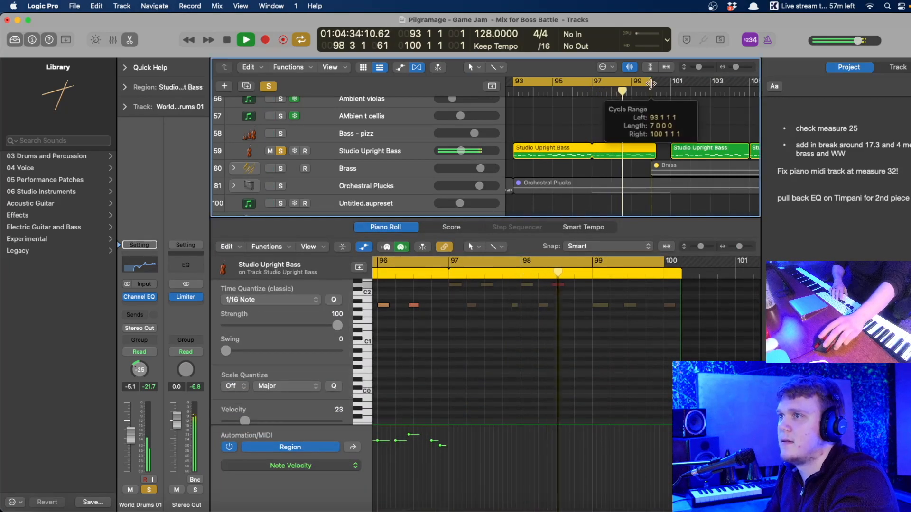
scroll(517, 294, "up", 2)
scroll(493, 327, "left", 5)
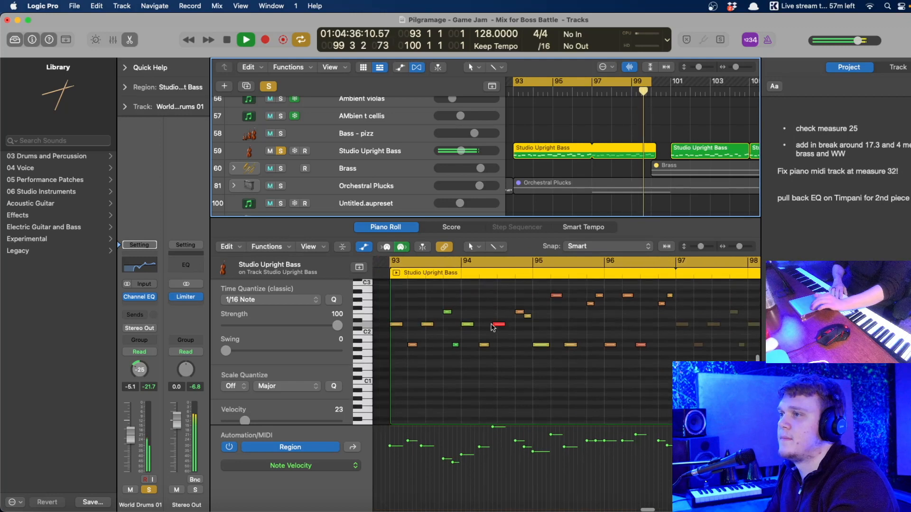
- Compare the bass in the full mix and soloed, end the cycle range at bar 97, and turn cycling off
left_click(281, 150)
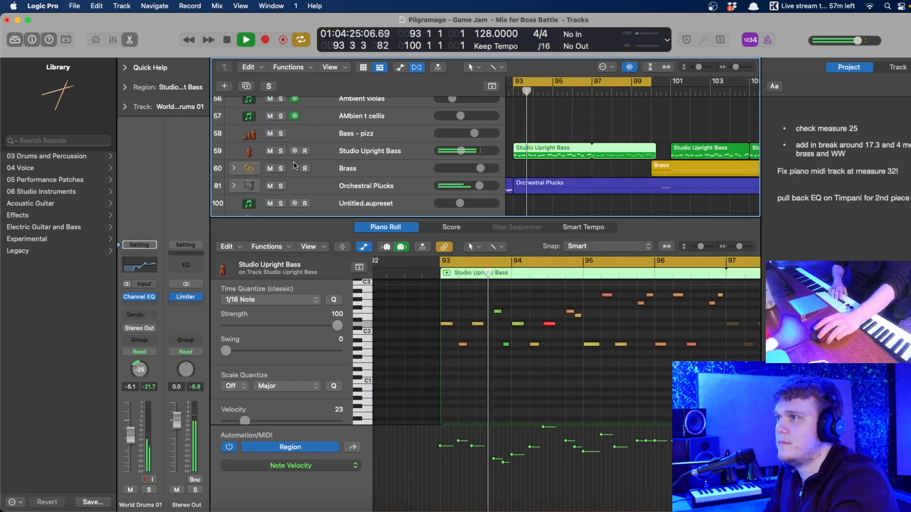
left_click(281, 151)
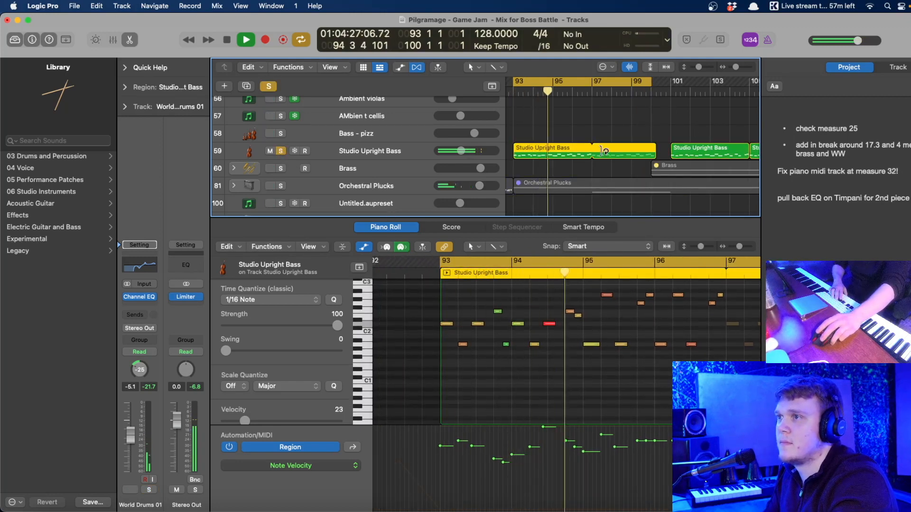
left_click(583, 136)
left_click_drag(652, 81, 591, 81)
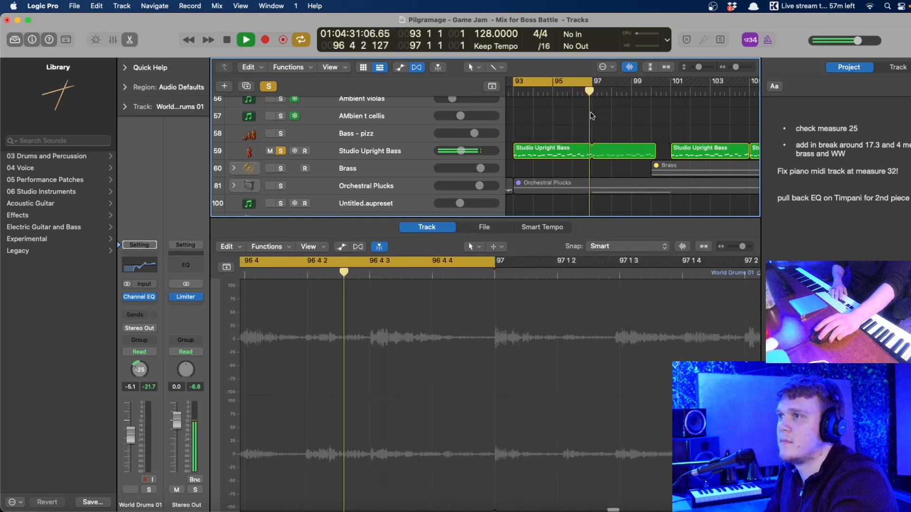
key("c")
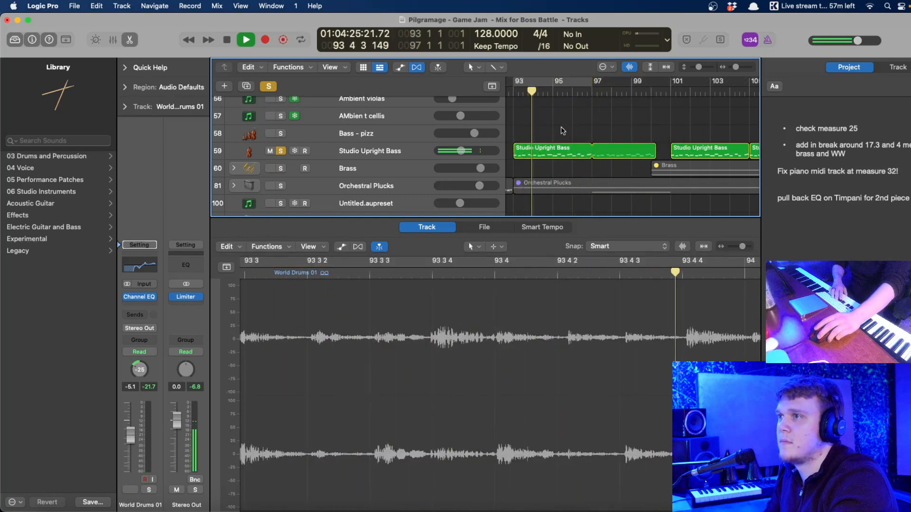
- Stop playback, check the first note of the Studio Upright Bass region in the Piano Roll, and shrink the editor area
left_click(553, 154)
key("space")
left_click(445, 389)
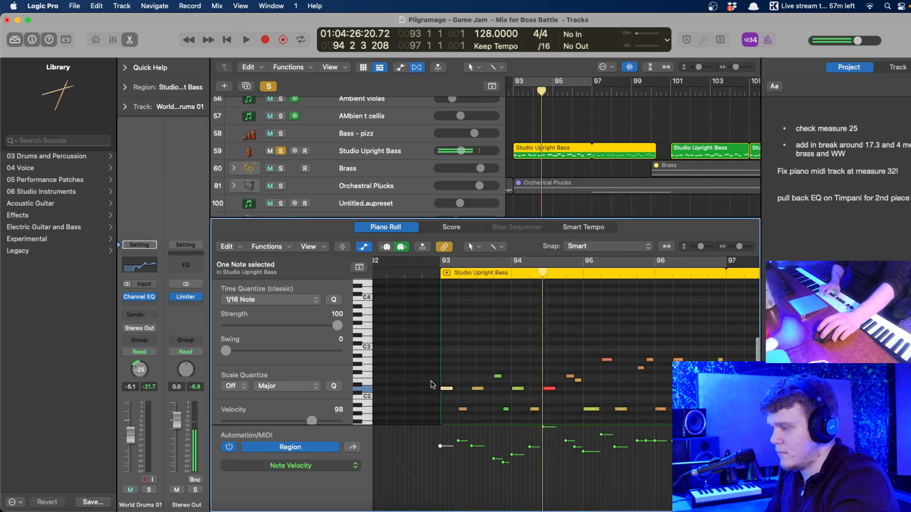
left_click(469, 306)
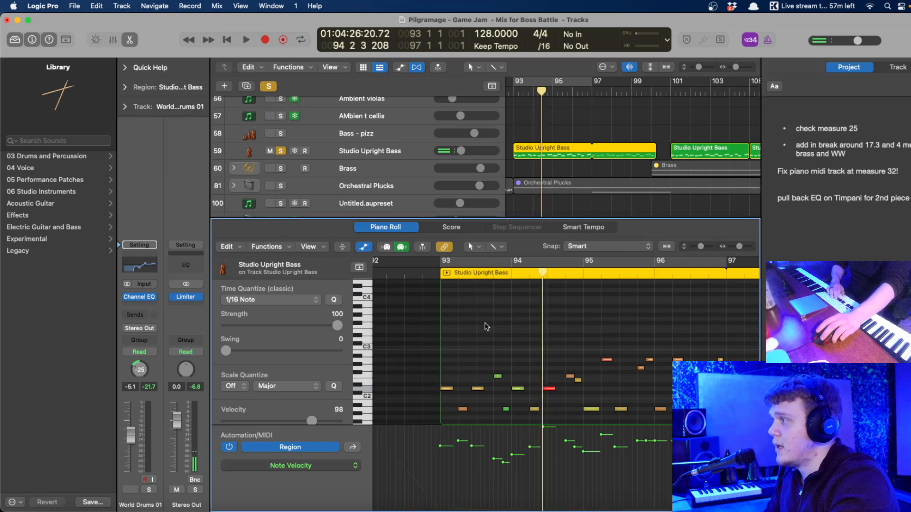
left_click_drag(533, 218, 534, 433)
left_click(517, 176)
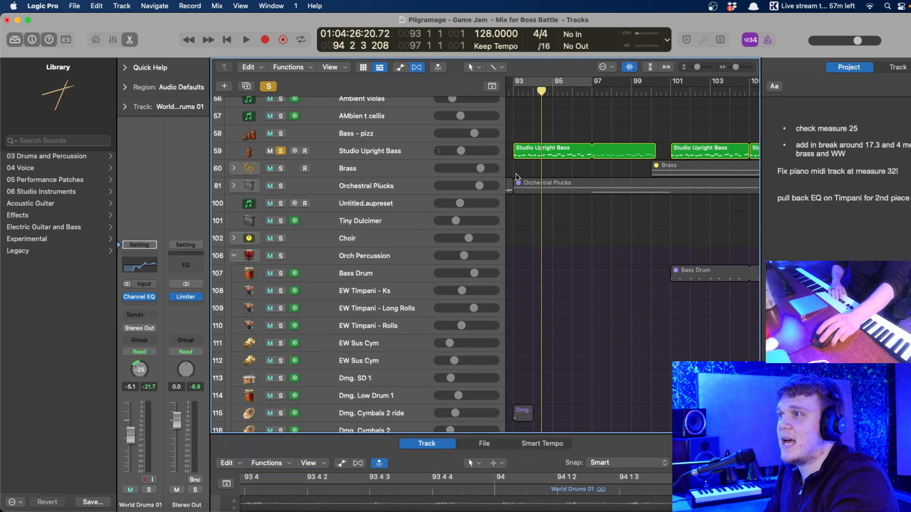
- Turn on the bar 93 to 97 cycle range and play the soloed Studio Upright Bass in a loop
left_click(524, 156)
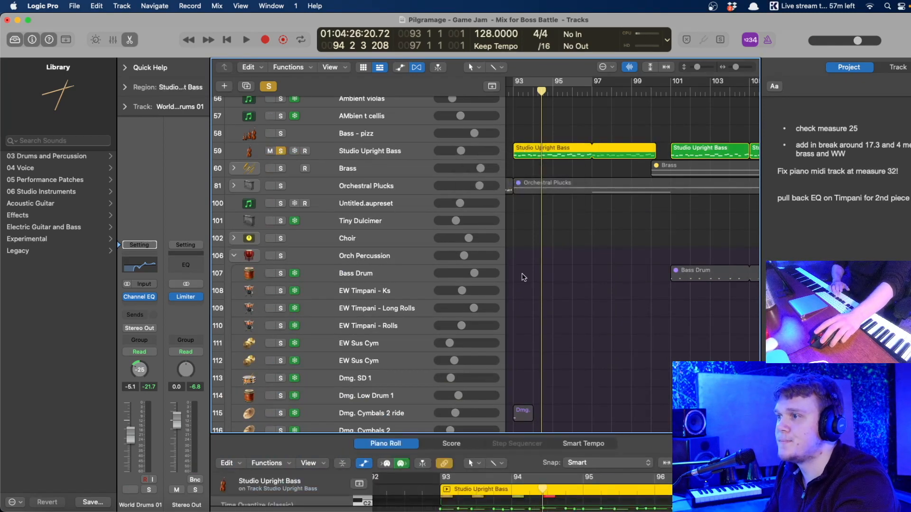
left_click(560, 237)
key("space")
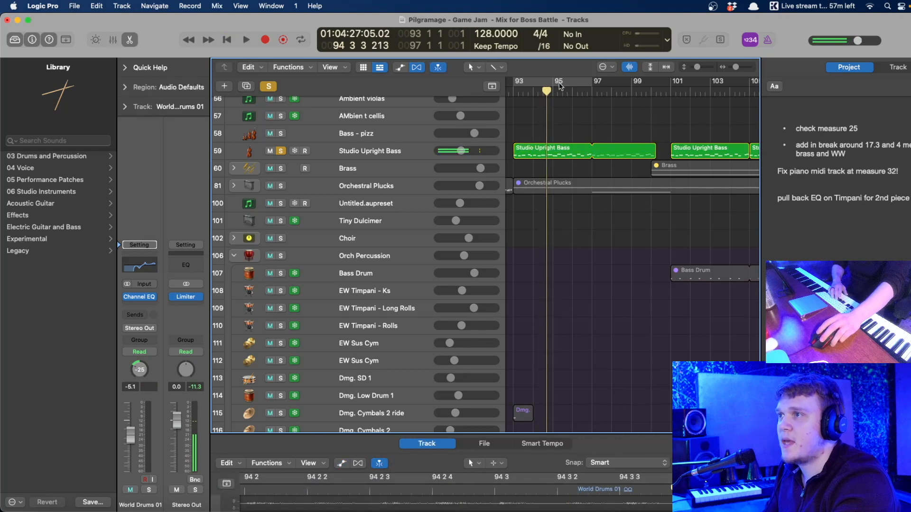
left_click(560, 86)
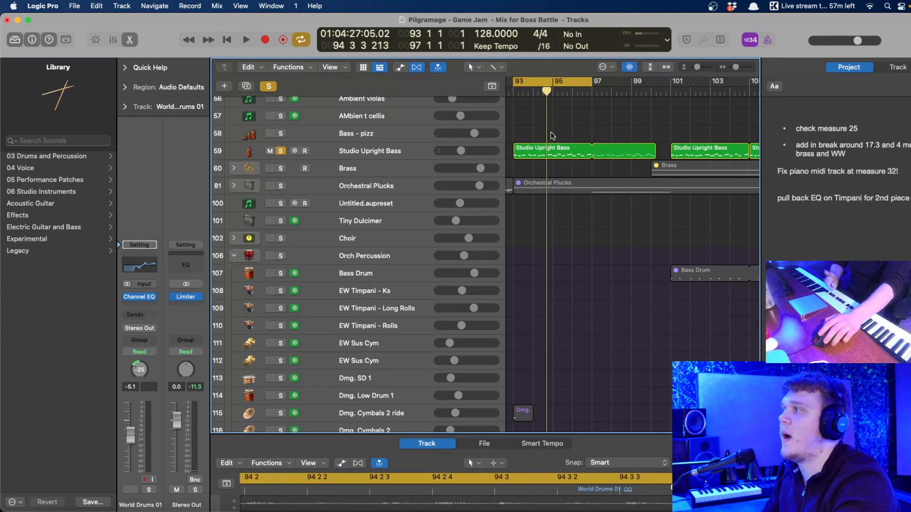
key("space")
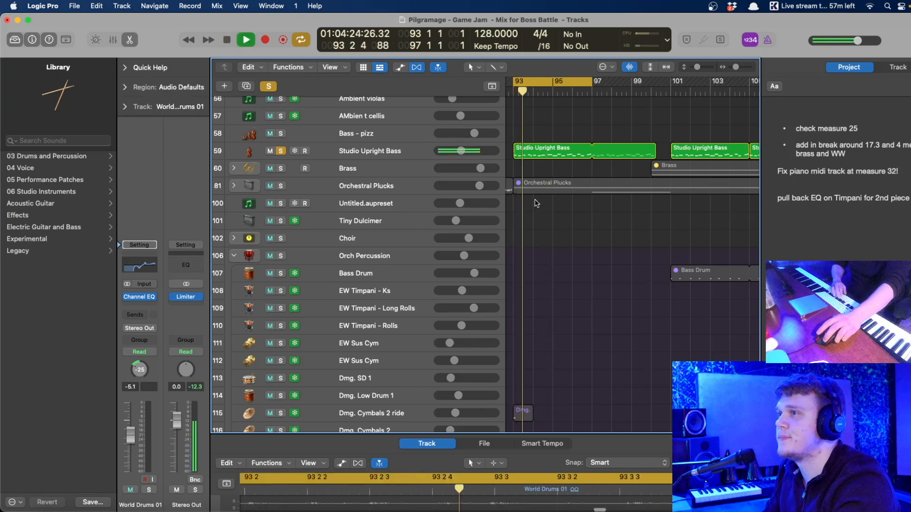
left_click(532, 152)
left_click(535, 258)
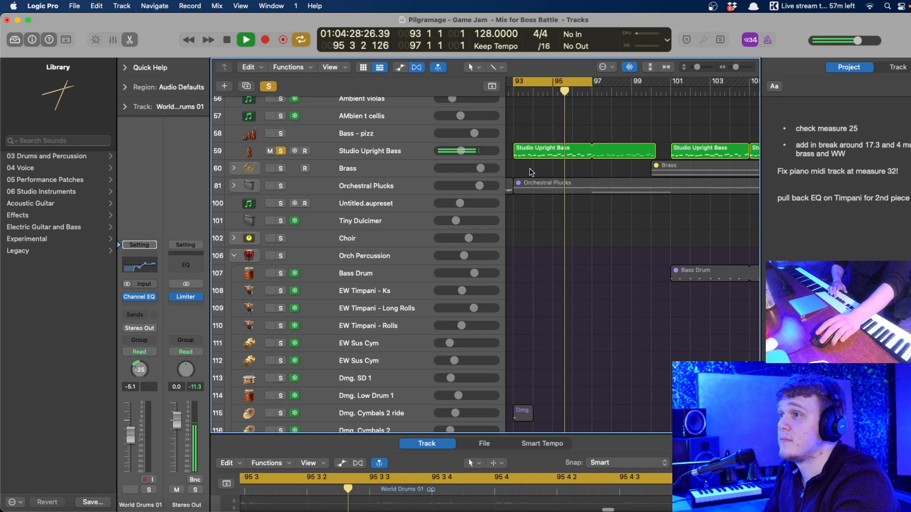
key("space")
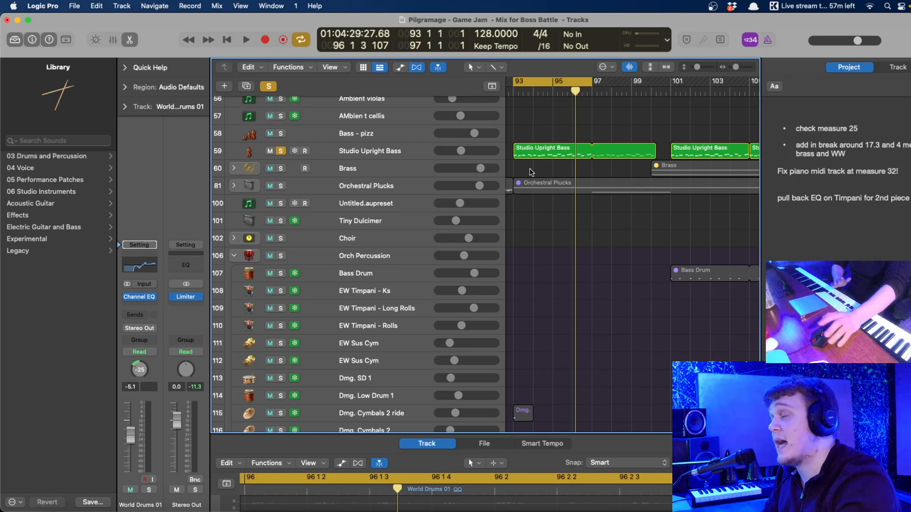
- Set the Studio Upright Bass track's Compressor to Studio FET with 3.0 dB make-up and -12 dB auto gain during playback
left_click(400, 153)
left_click(530, 170)
key("space")
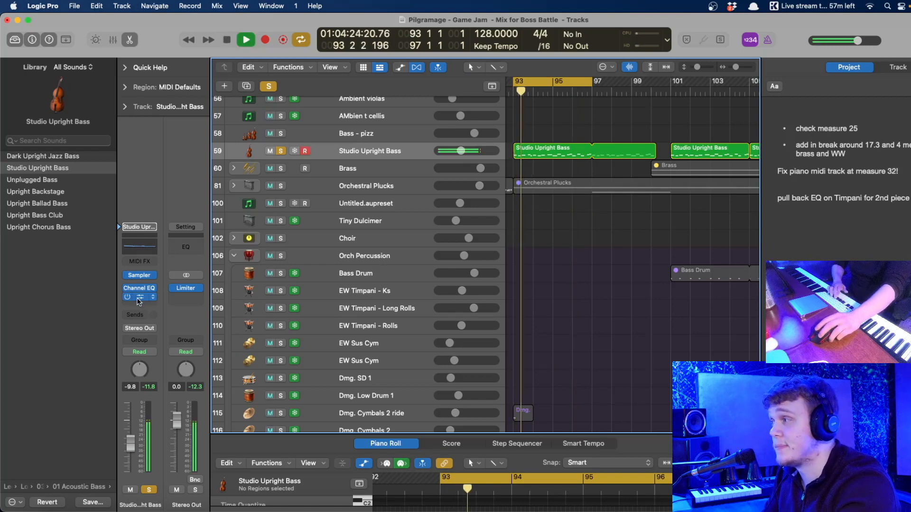
left_click(139, 298)
left_click_drag(615, 133, 477, 74)
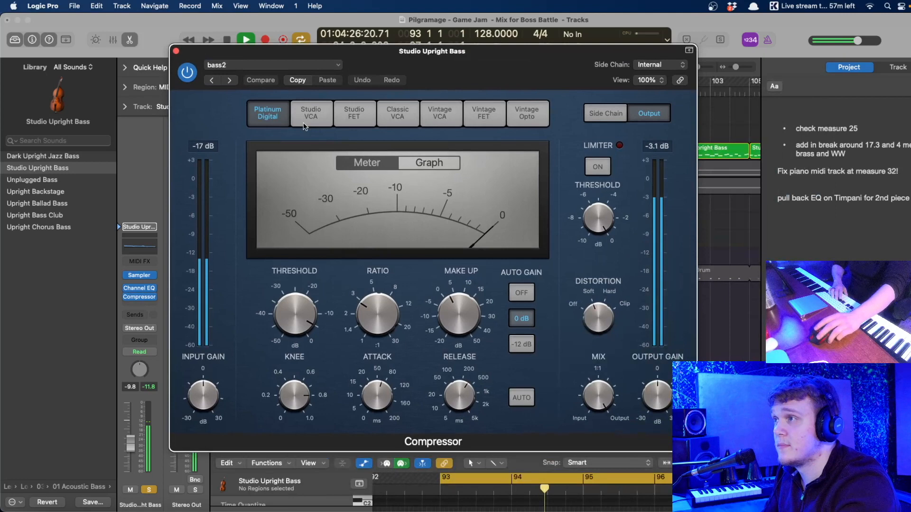
left_click(353, 113)
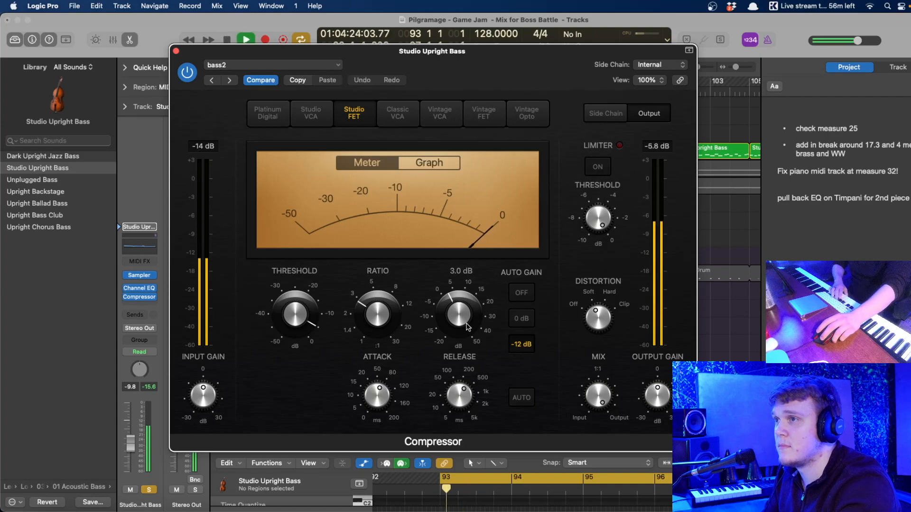
left_click(176, 51)
left_click(140, 296)
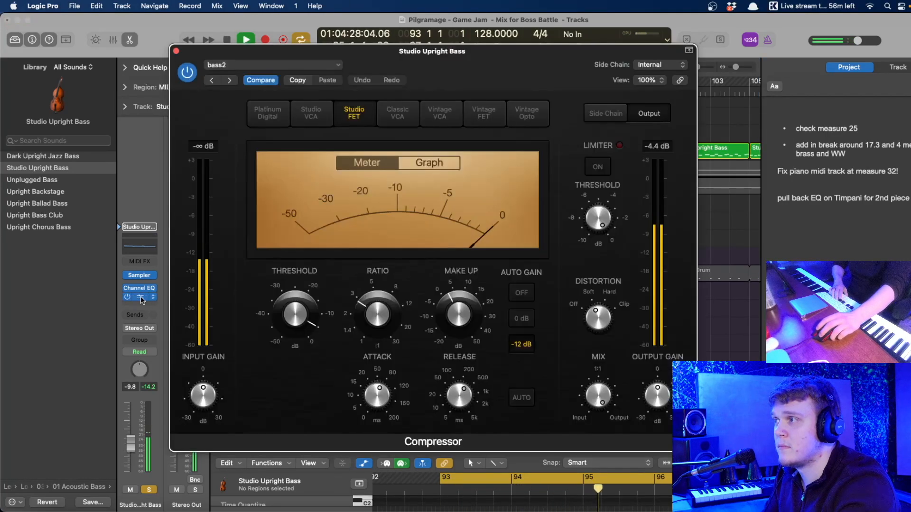
- Shape the bass Channel EQ's low cut at 59.5 Hz with a 48 dB/oct slope and a Q of 1.40
left_click(139, 288)
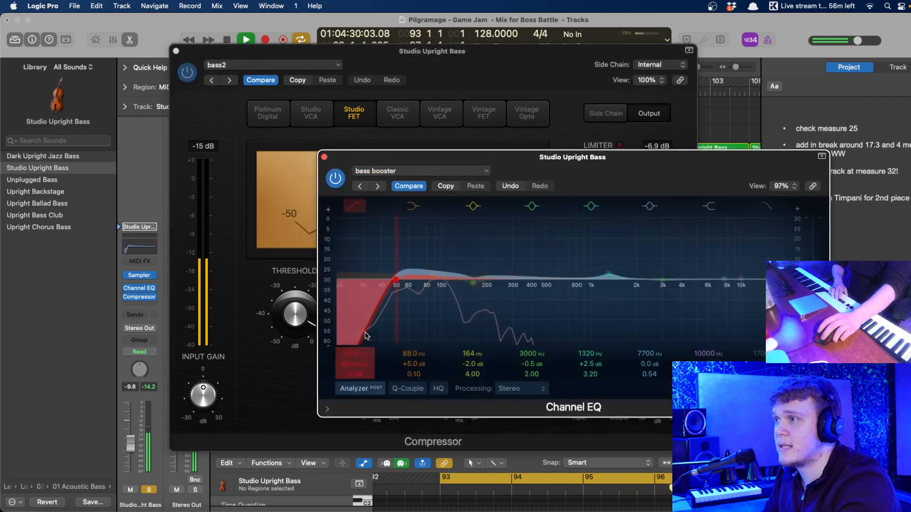
left_click_drag(365, 336, 411, 335)
left_click_drag(446, 281, 408, 287)
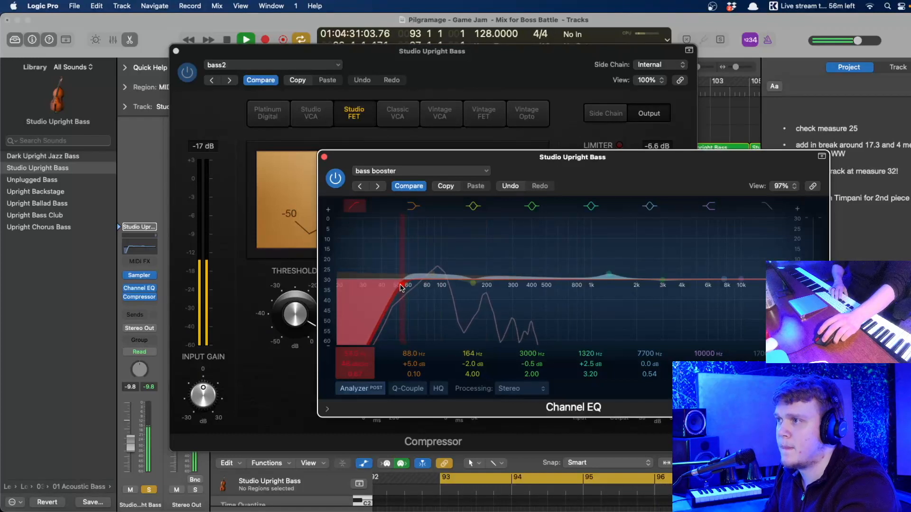
left_click_drag(401, 288, 407, 260)
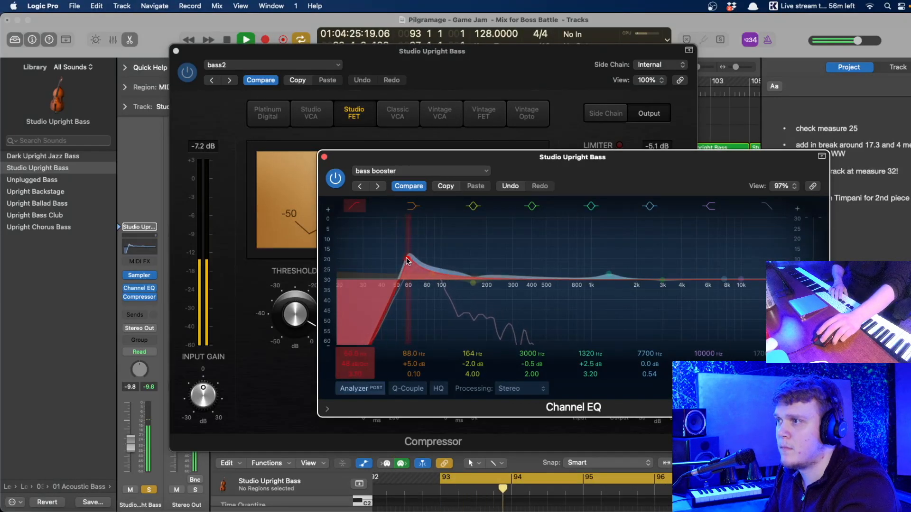
mouse_move(356, 374)
left_mouse_down()
mouse_move(355, 363)
mouse_move(356, 381)
left_mouse_up()
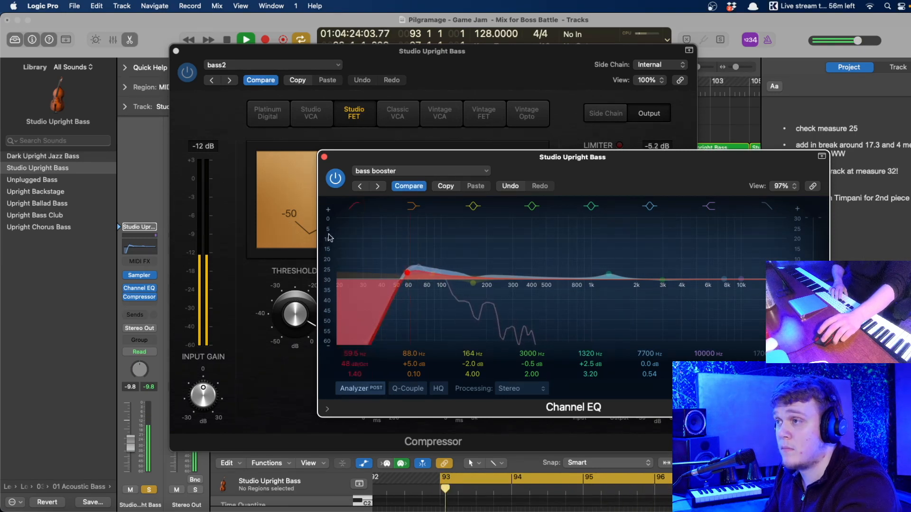
left_click(324, 157)
- Try a -10.5 dB threshold on the bass Compressor, and load the Bass Light preset from the Guitars settings
left_click_drag(295, 313, 295, 327)
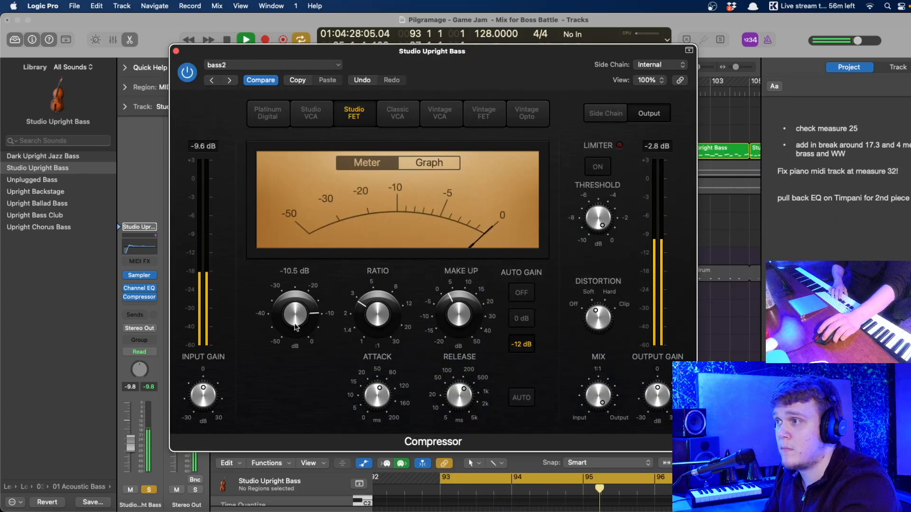
left_click(337, 61)
mouse_move(315, 288)
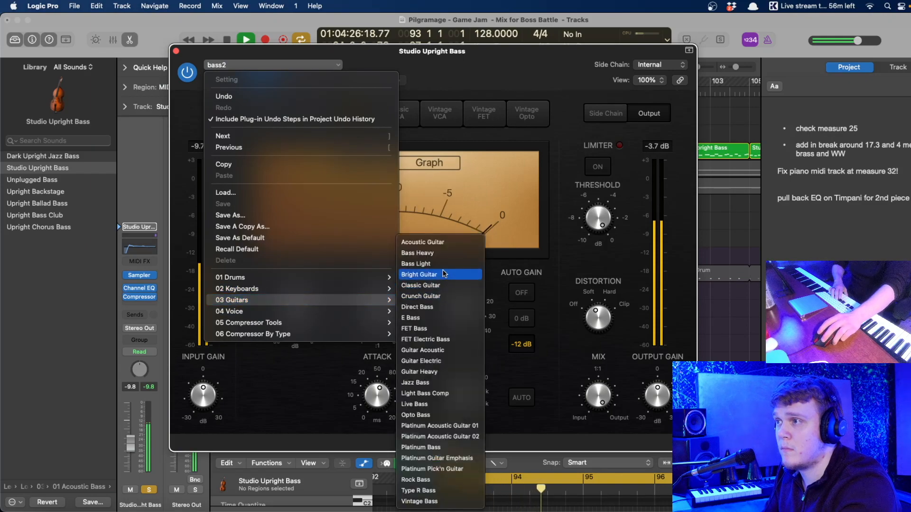
left_click(444, 264)
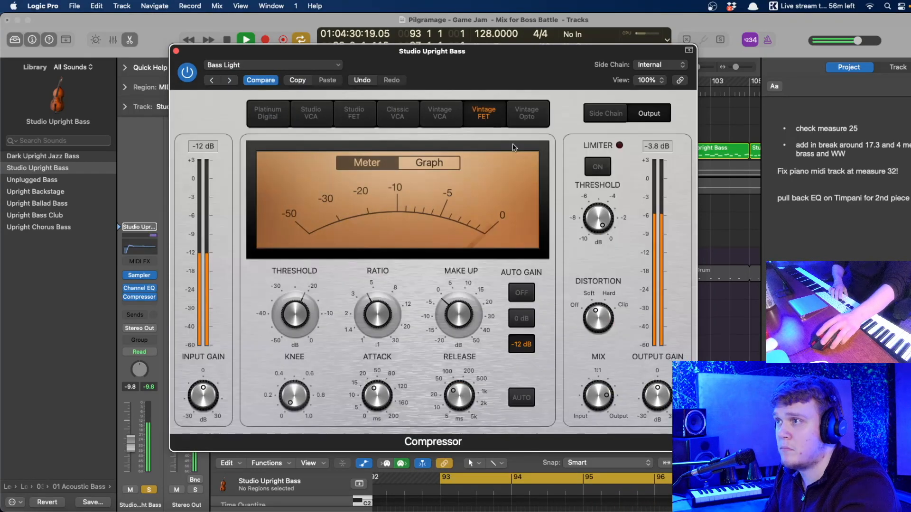
- Set the bass Compressor's make-up gain to 1.5 dB, turn on auto release, and stop playback
mouse_move(451, 300)
left_click_drag(450, 300, 452, 297)
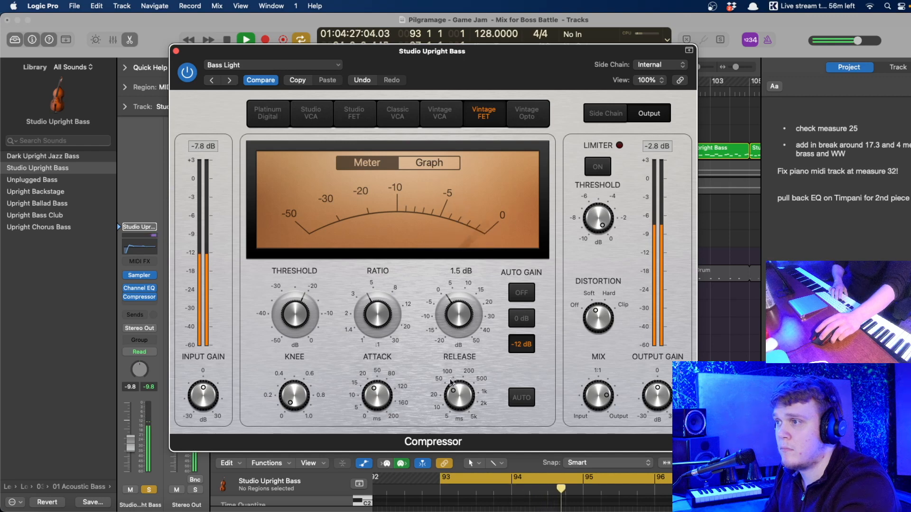
left_click(522, 397)
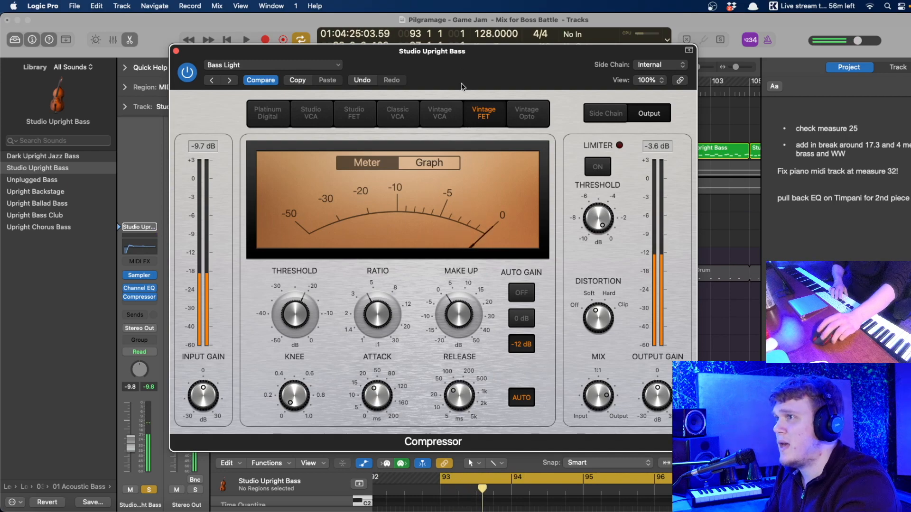
left_click_drag(507, 62, 698, 61)
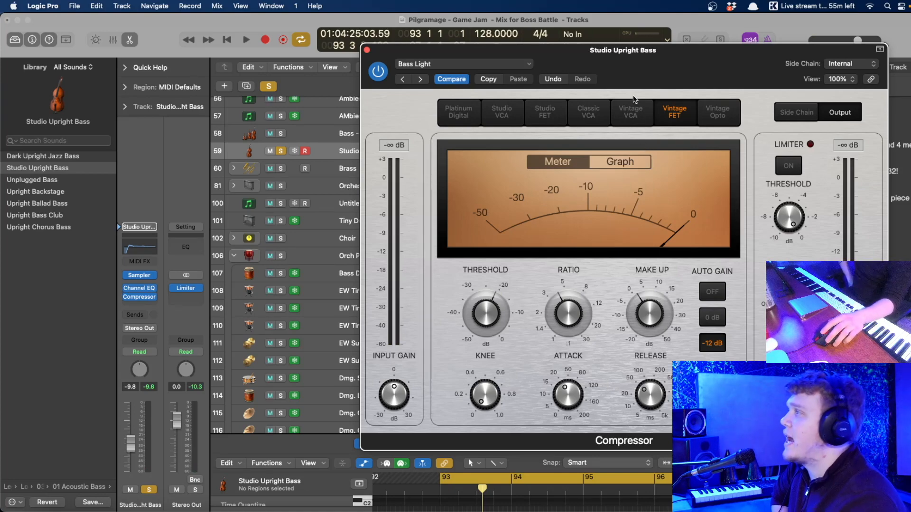
left_click_drag(641, 95, 533, 98)
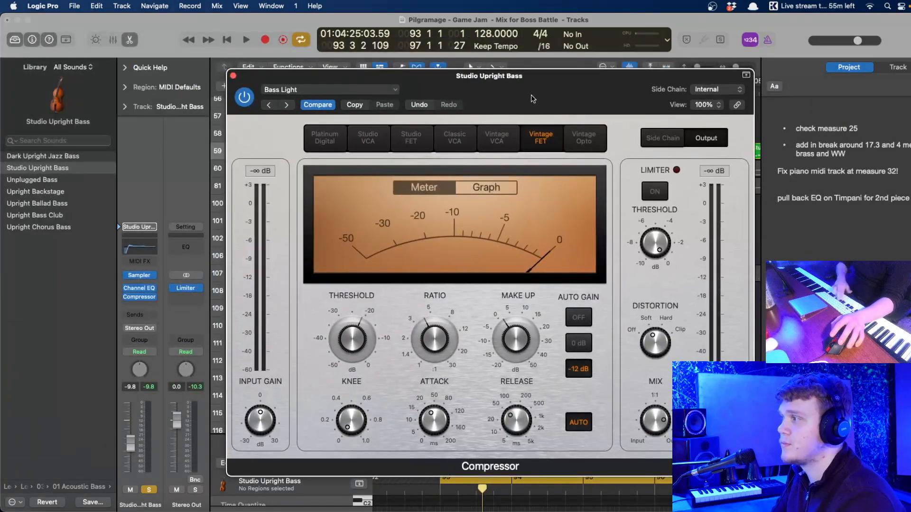
- Play the bass loop, lower the Compressor's reduction point by setting the threshold to -19.5 dB, and stop playback
key("space")
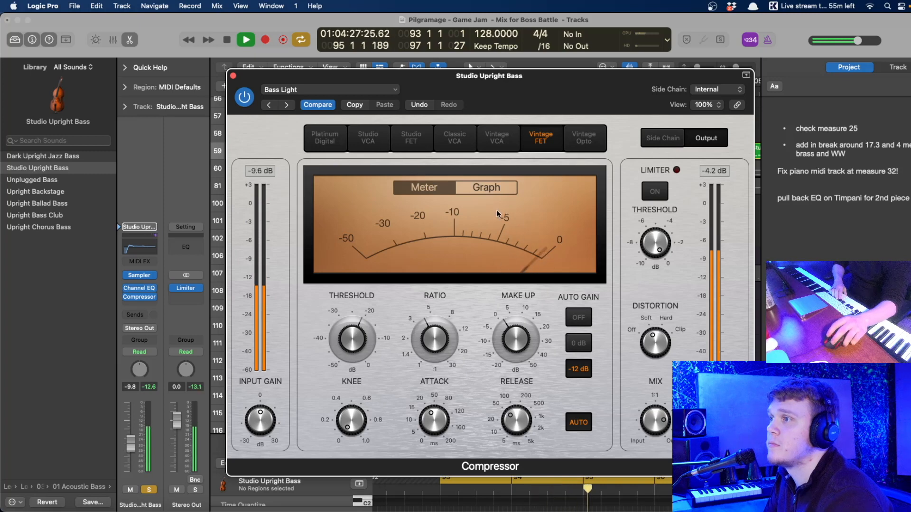
left_click_drag(352, 339, 352, 335)
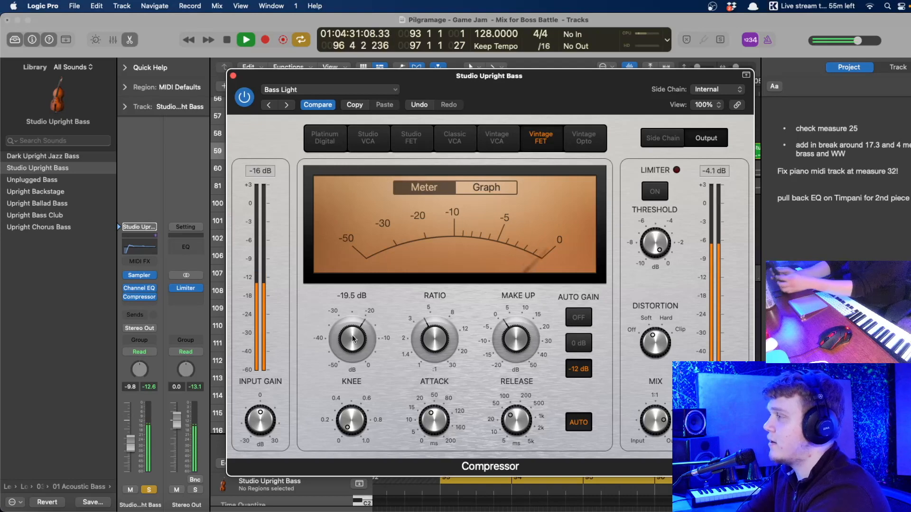
key("space")
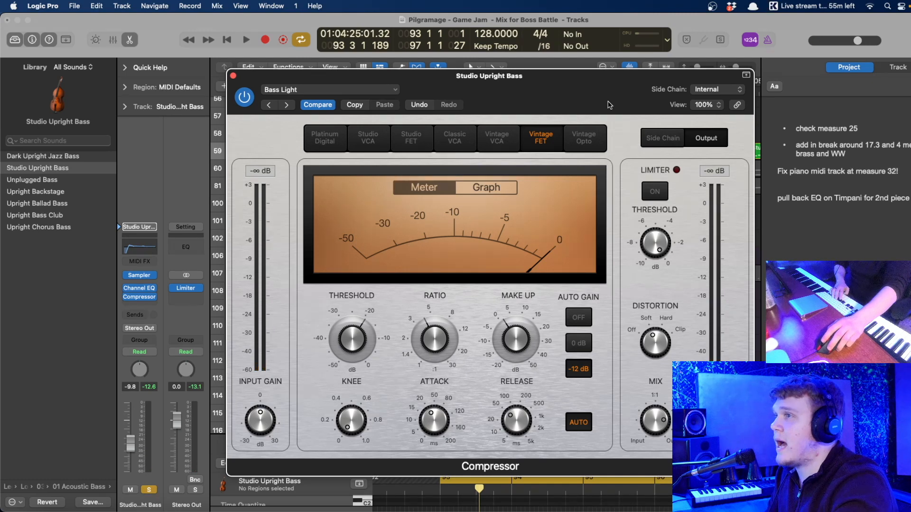
left_click_drag(610, 105, 602, 100)
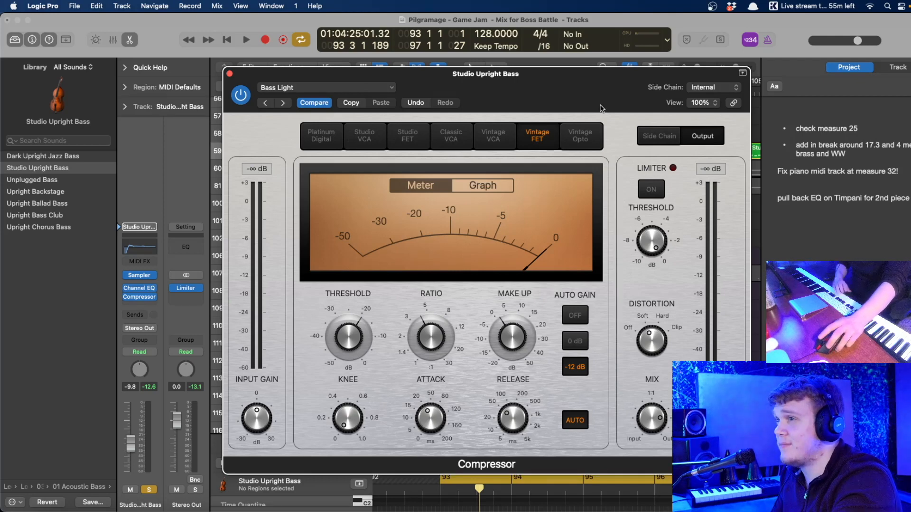
left_click(793, 235)
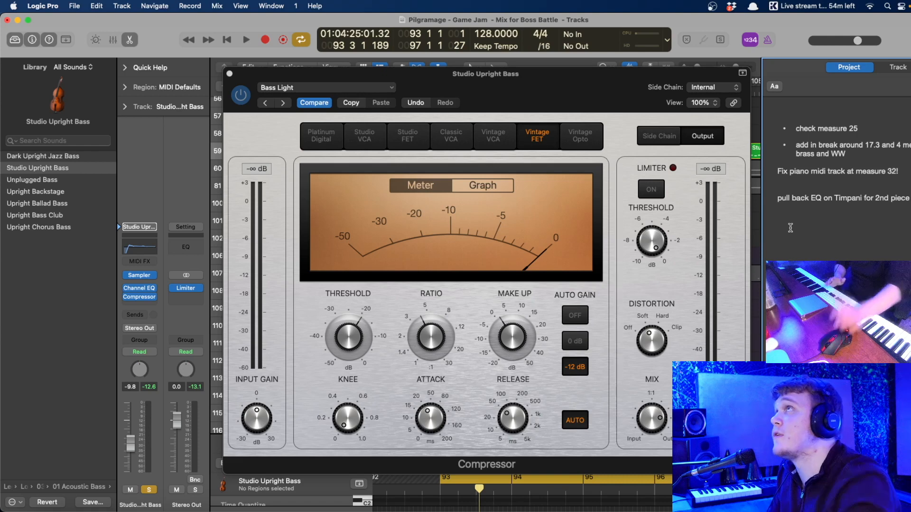
left_click(565, 90)
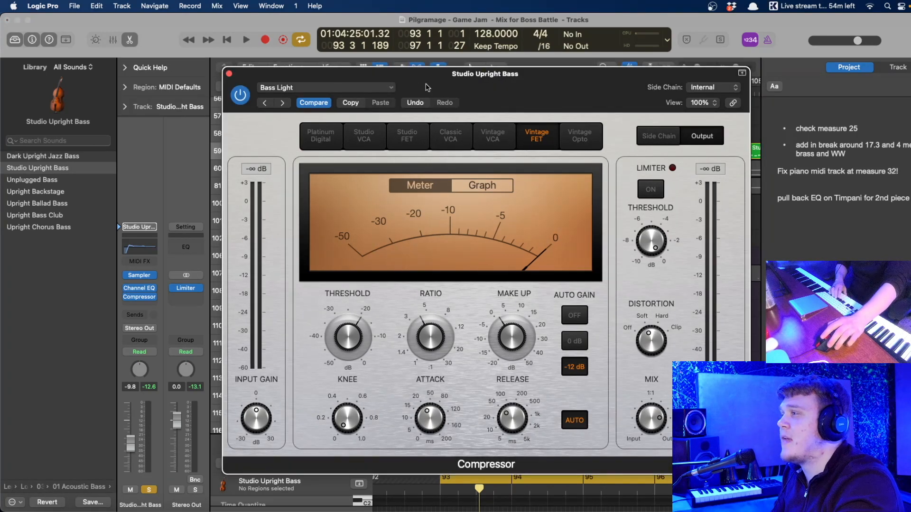
left_click_drag(427, 87, 414, 95)
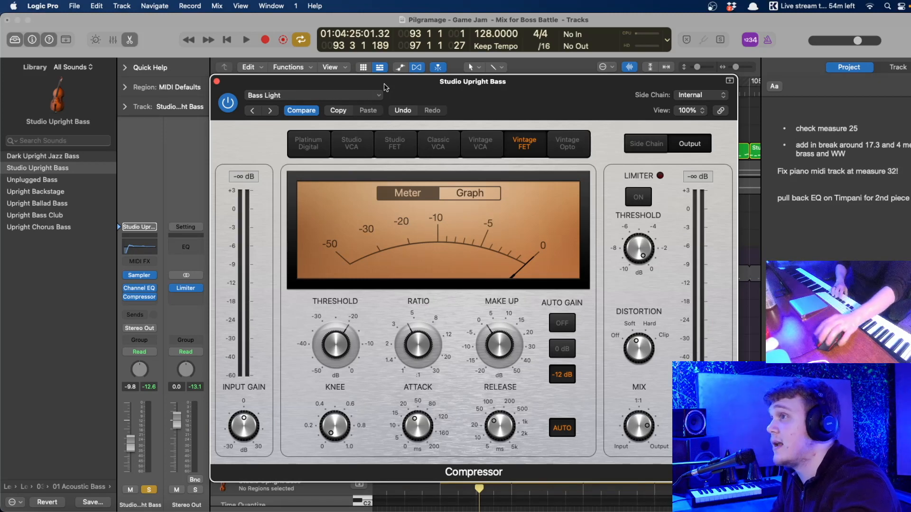
- Check the bass Channel EQ during playback, and set the Compressor's mix to 50.5 % and threshold to -19.0 dB
left_click(217, 81)
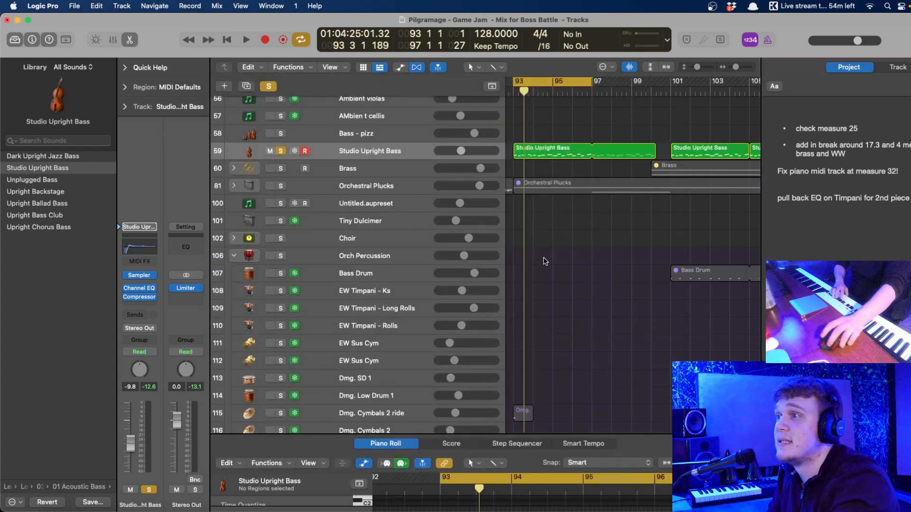
key("space")
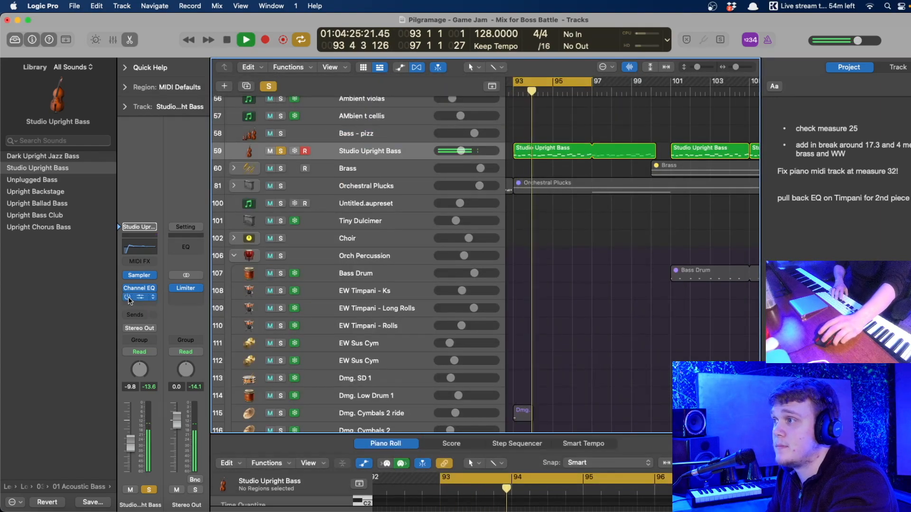
left_click(139, 250)
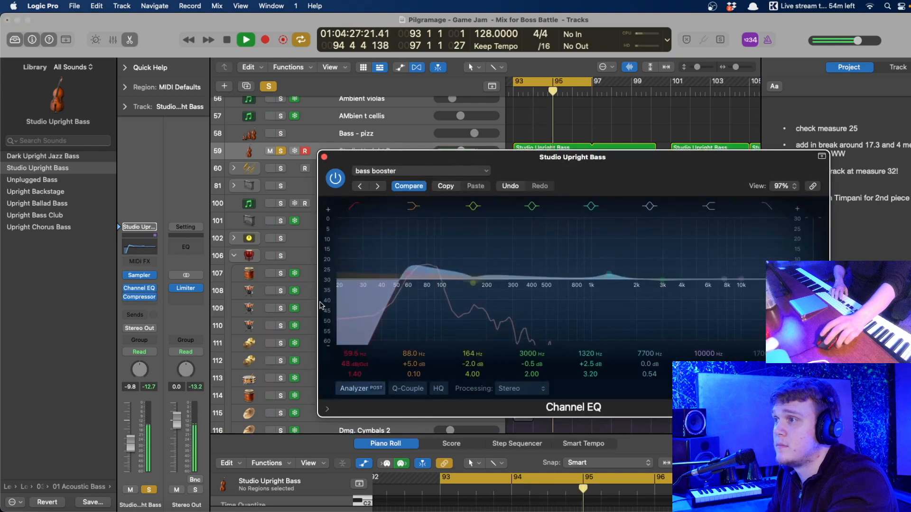
left_click(139, 297)
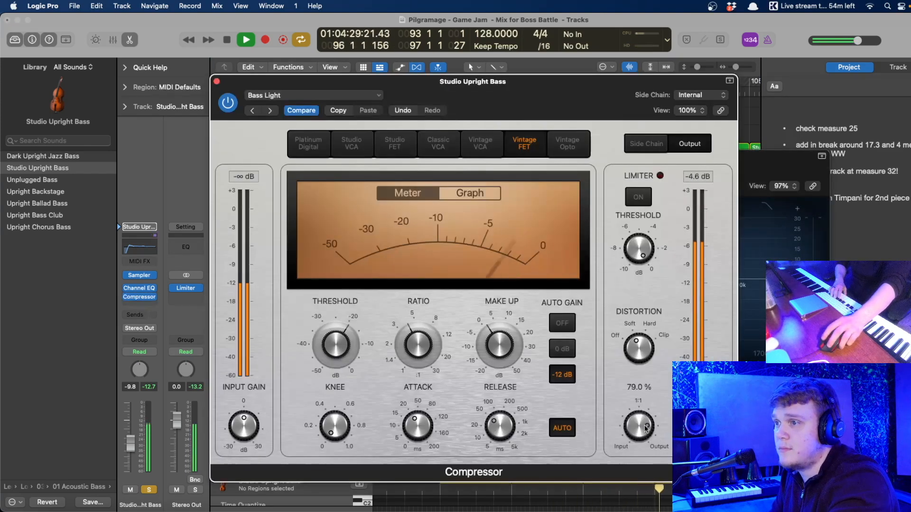
mouse_move(639, 445)
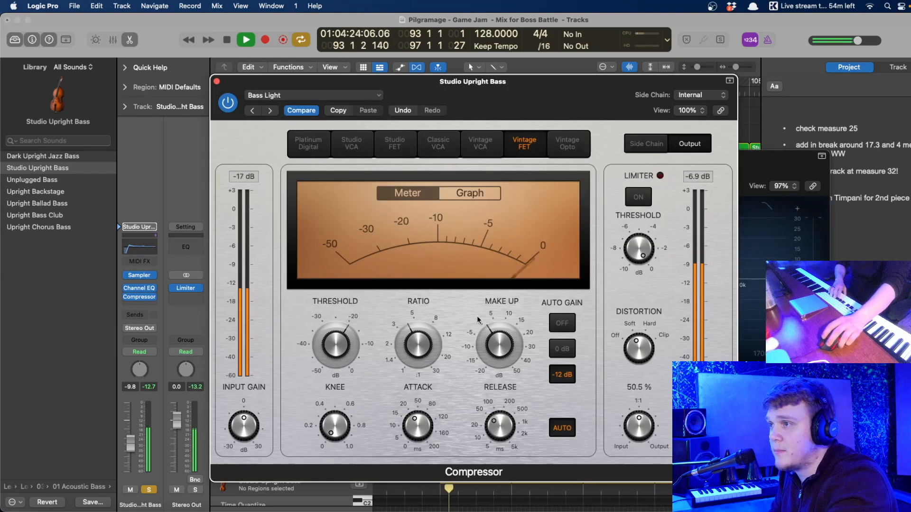
left_click_drag(329, 351, 331, 355)
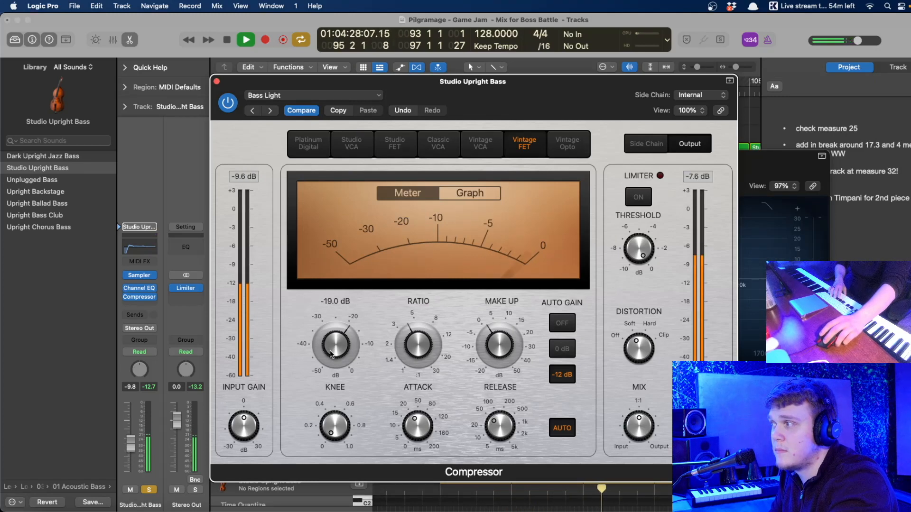
key("space")
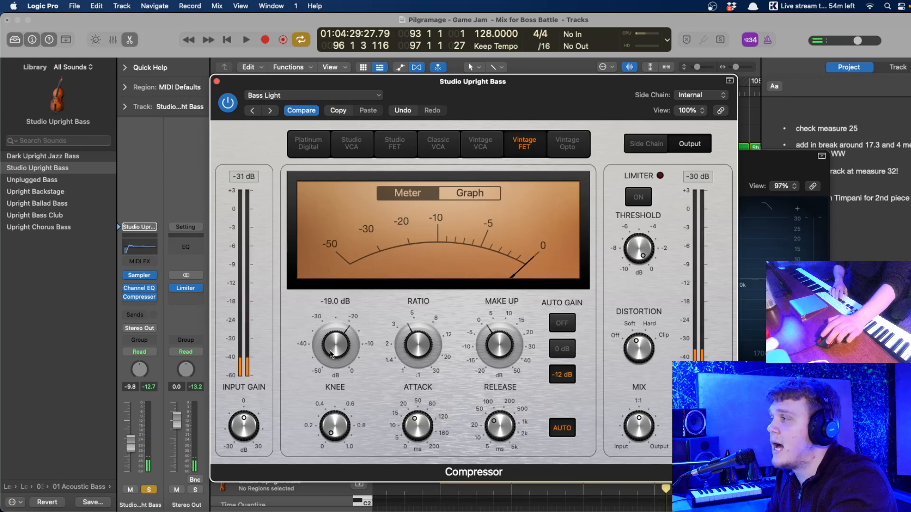
- During bass playback, change the Channel EQ's 164 Hz band to 195 Hz, -7.5 dB and Q 4.80, and close the plug-in windows
left_click(217, 82)
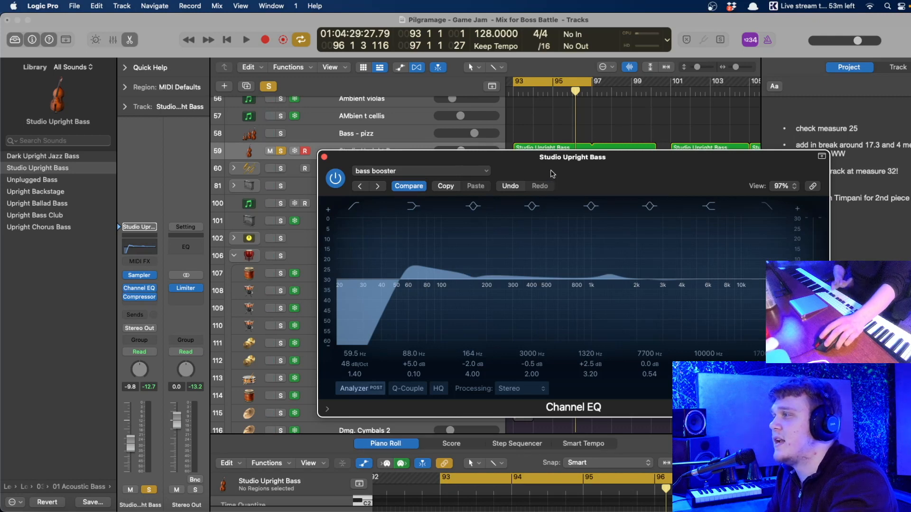
key("space")
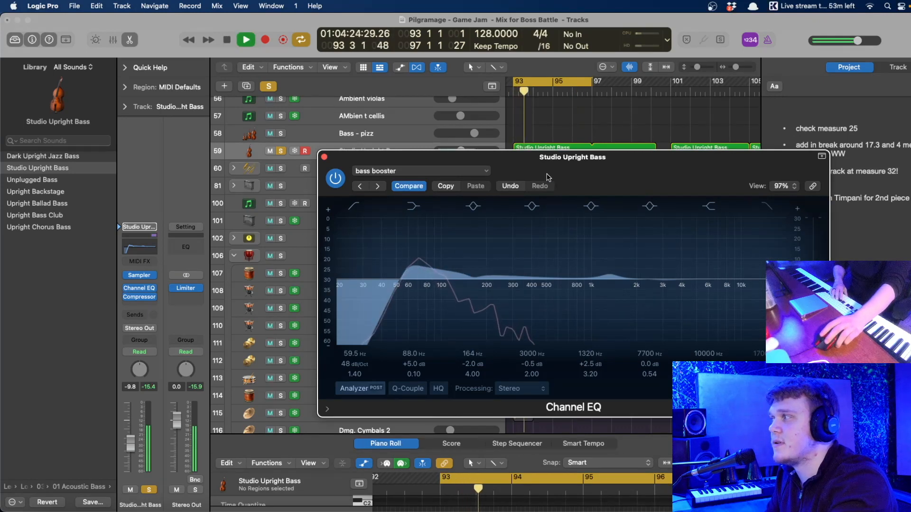
left_click_drag(488, 162, 456, 186)
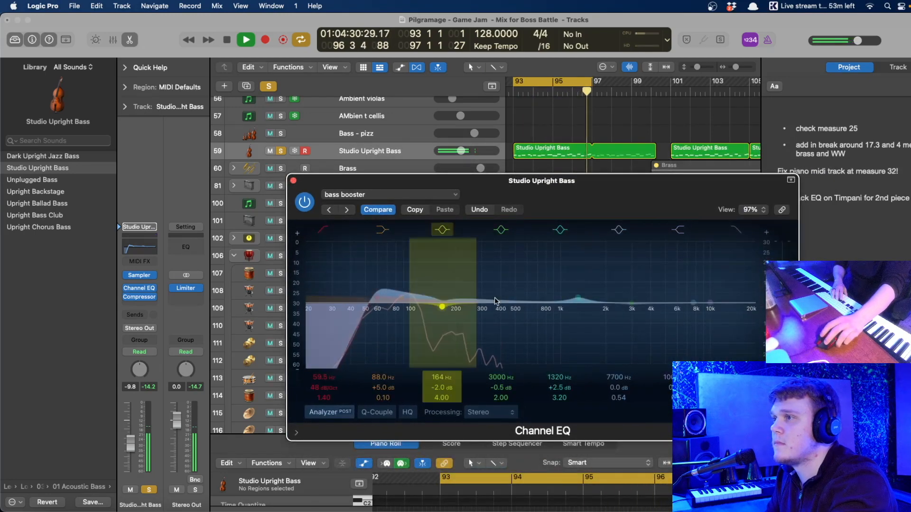
left_click_drag(448, 293, 454, 318)
left_click_drag(442, 399, 441, 408)
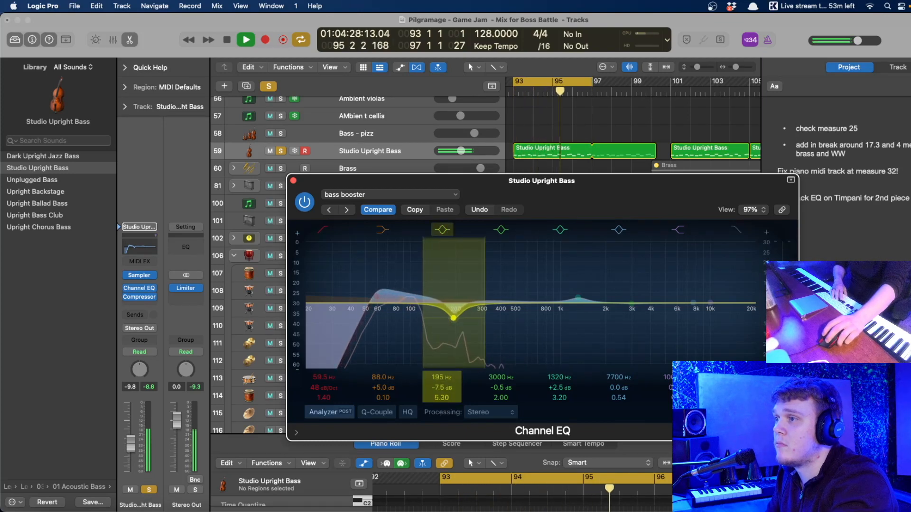
key("space")
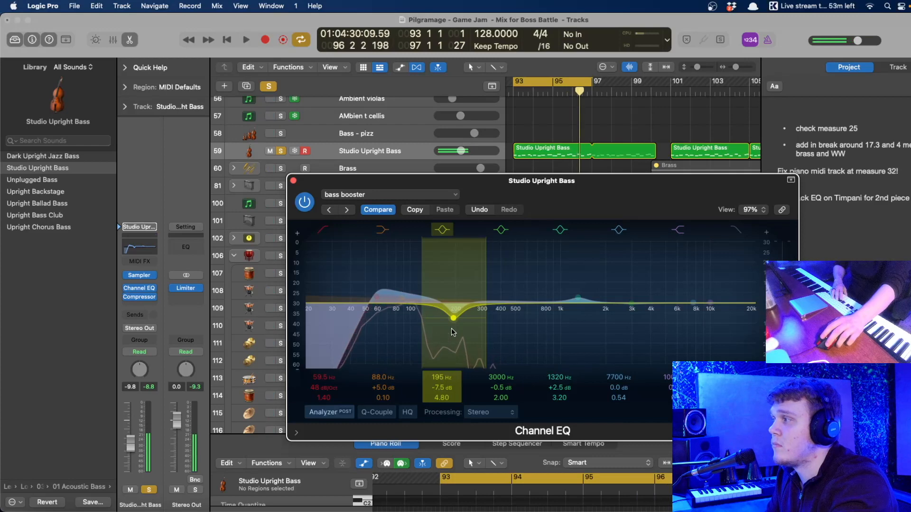
left_click(294, 181)
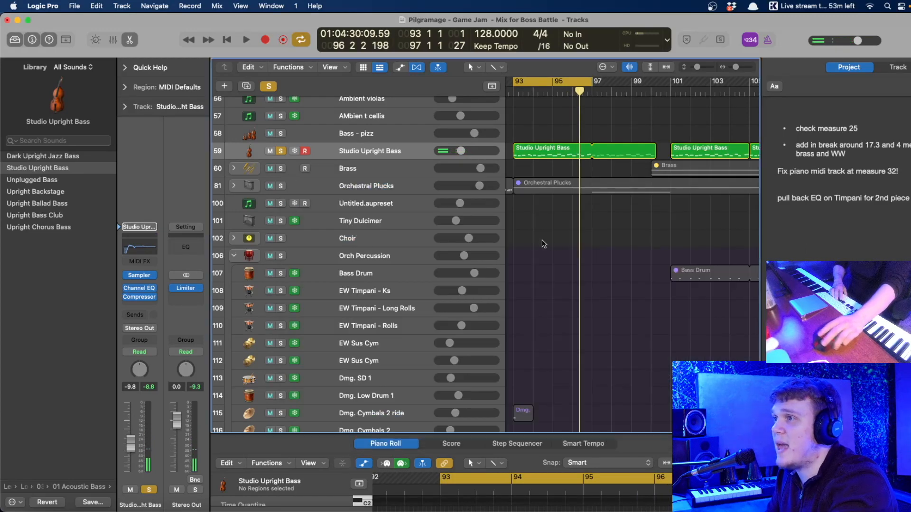
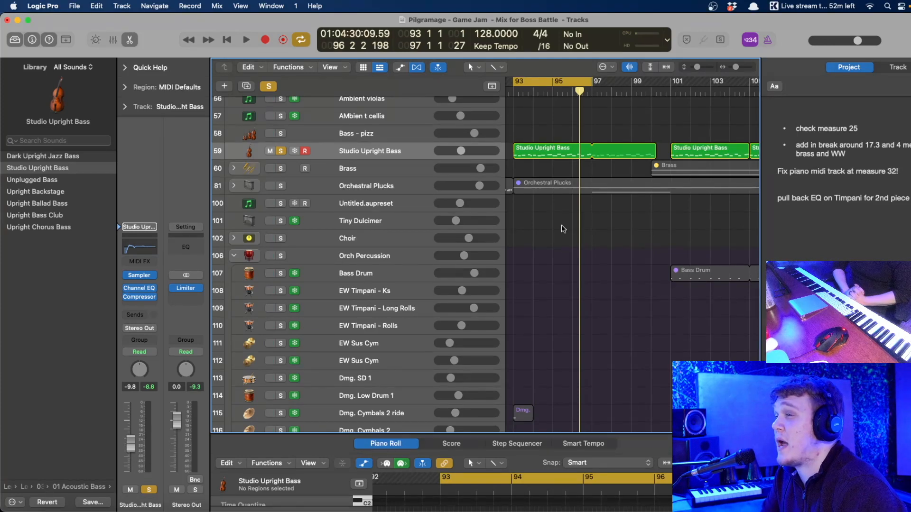
- Solo World Drums 01 and Funky Latin Drums 28 with the upright bass, and raise the bass volume to -6.0 dB during playback
scroll(595, 209, "down", 15)
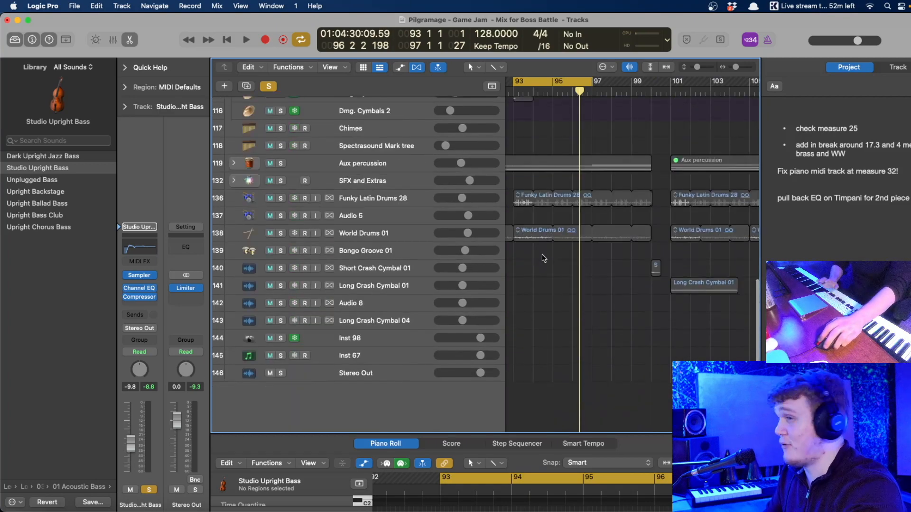
scroll(543, 268, "up", 10)
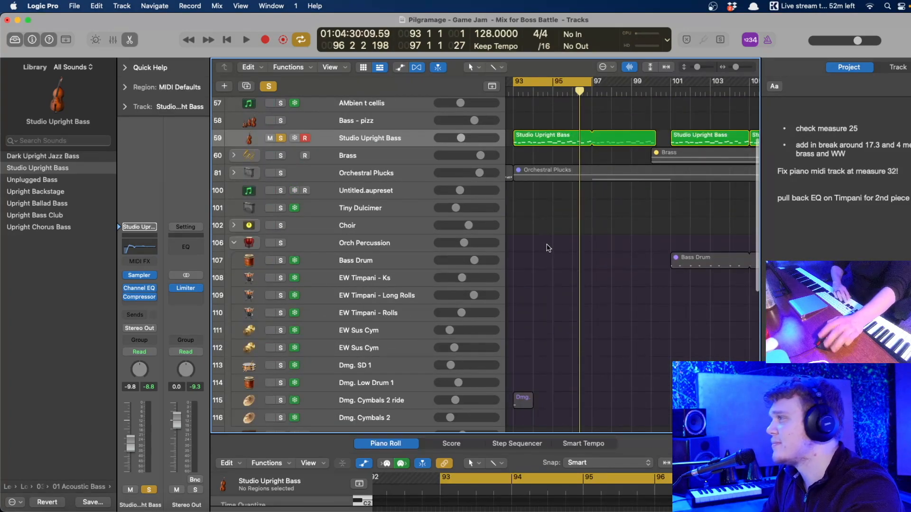
scroll(549, 248, "up", 3)
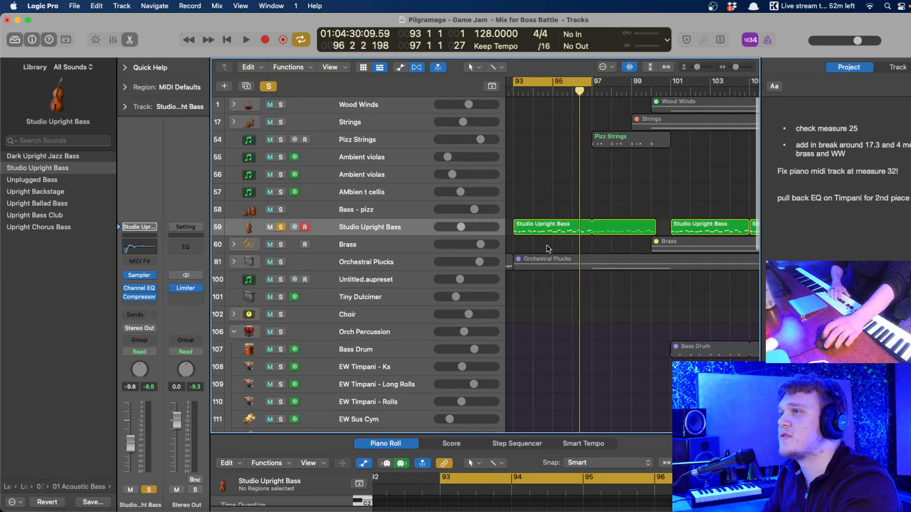
key("space")
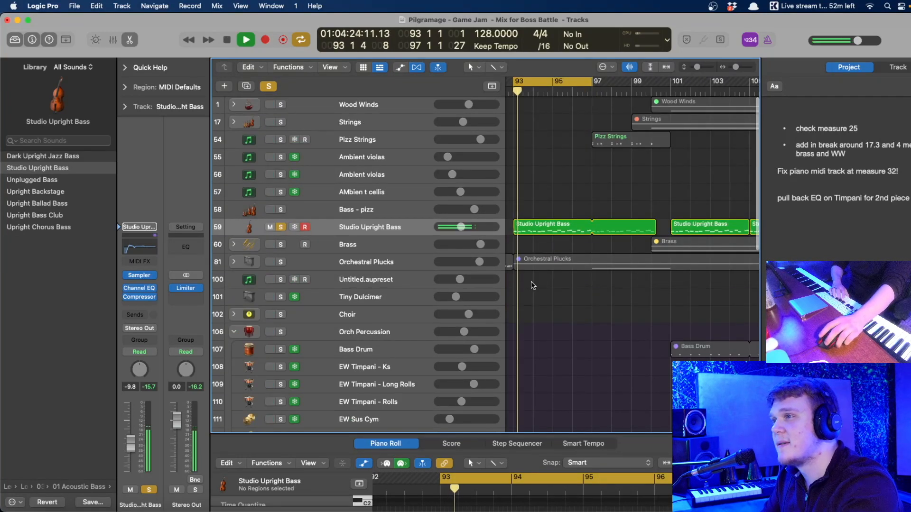
scroll(485, 290, "down", 10)
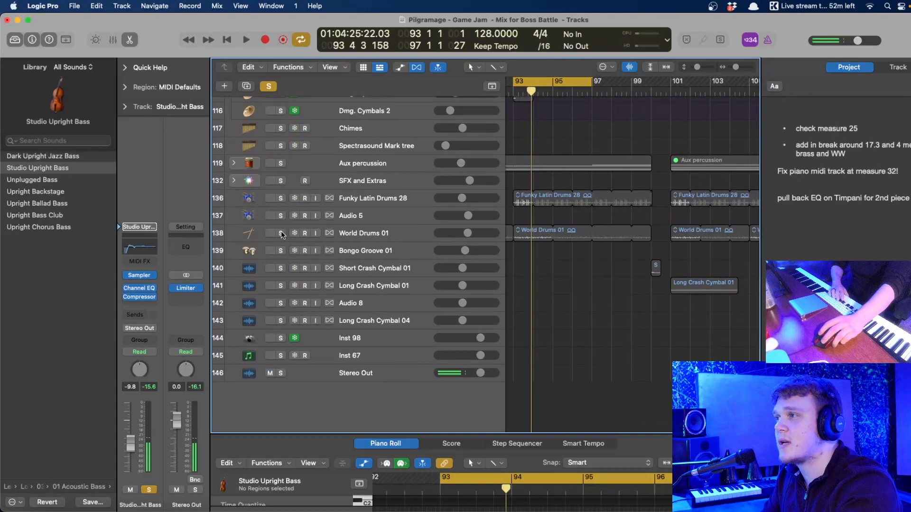
left_click_drag(284, 233, 280, 203)
scroll(463, 252, "up", 10)
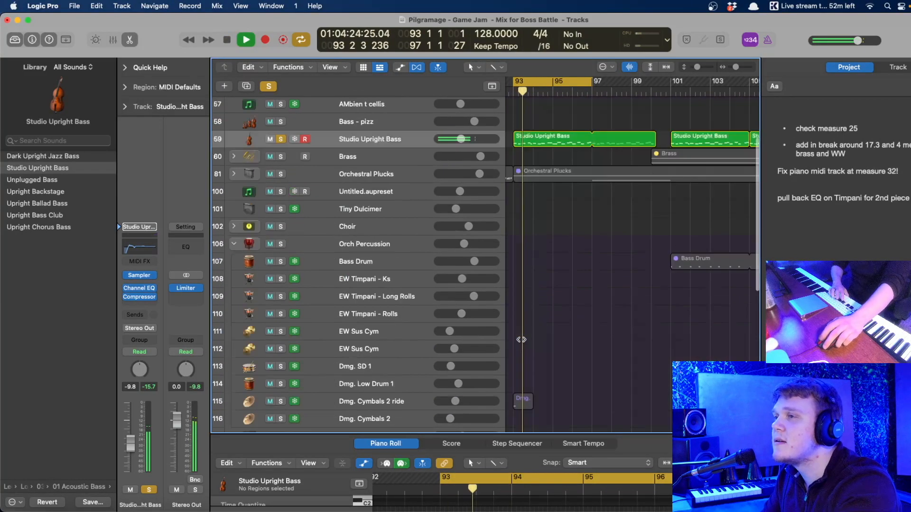
key("space")
left_click_drag(462, 227, 465, 226)
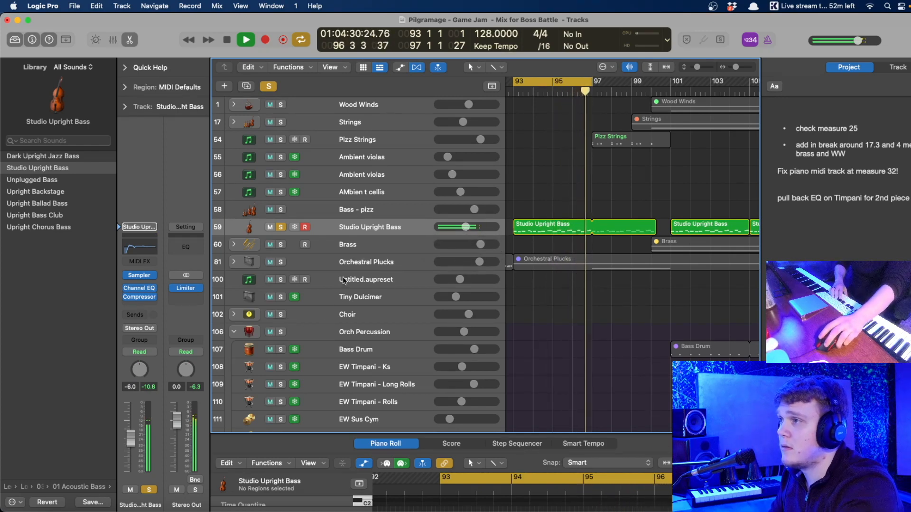
- Add a Gain utility plug-in after the bass Compressor, switch it to mono, and listen to the loop before stopping playback
left_click(330, 232)
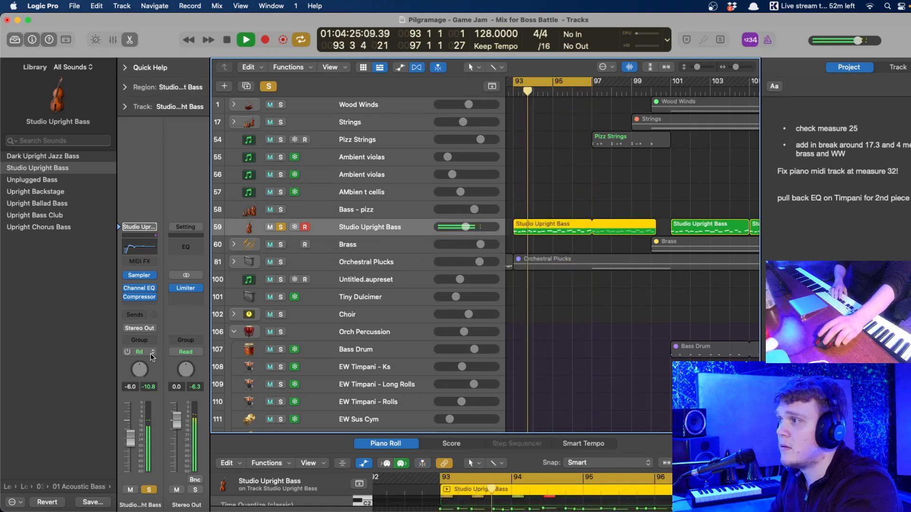
left_click(141, 306)
mouse_move(157, 484)
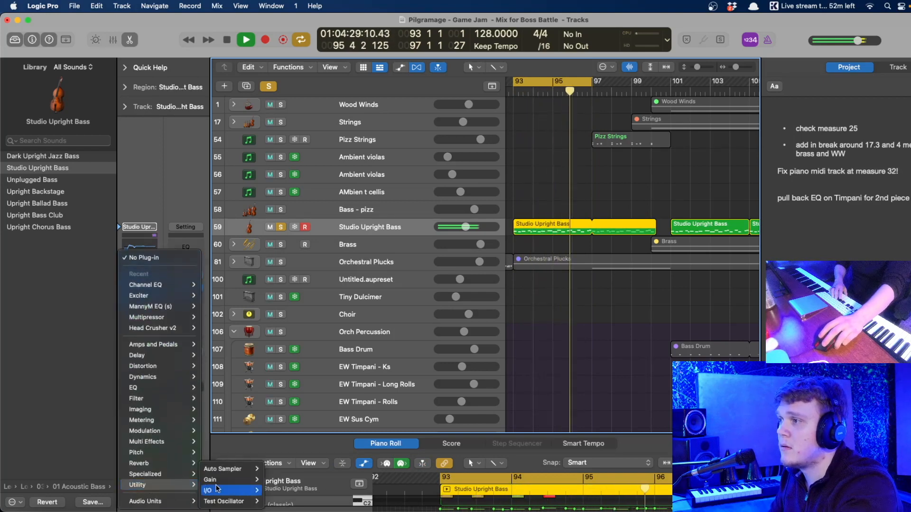
left_click(222, 481)
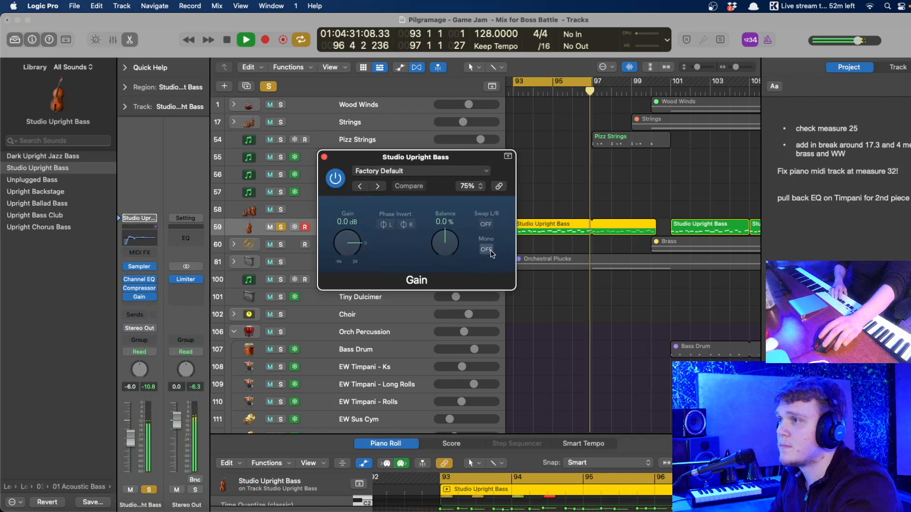
left_click(486, 249)
left_click(324, 157)
left_click(525, 132)
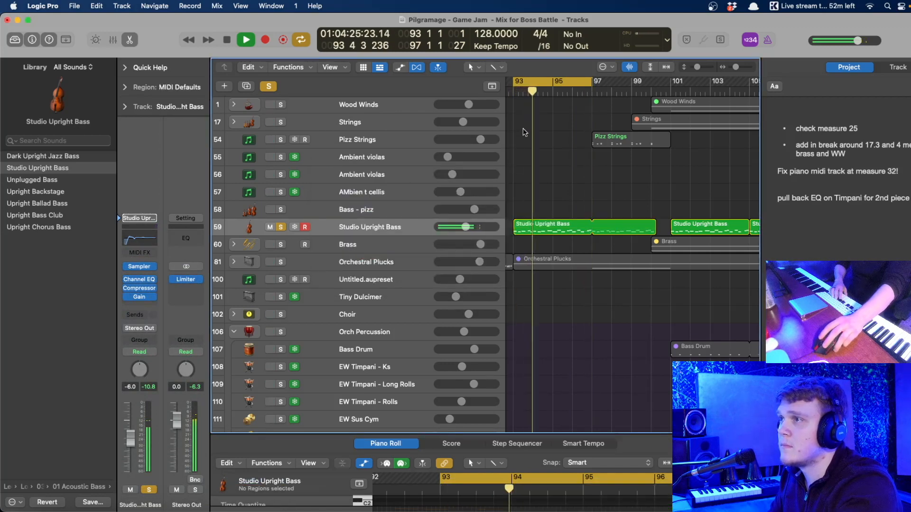
left_click_drag(592, 83, 591, 83)
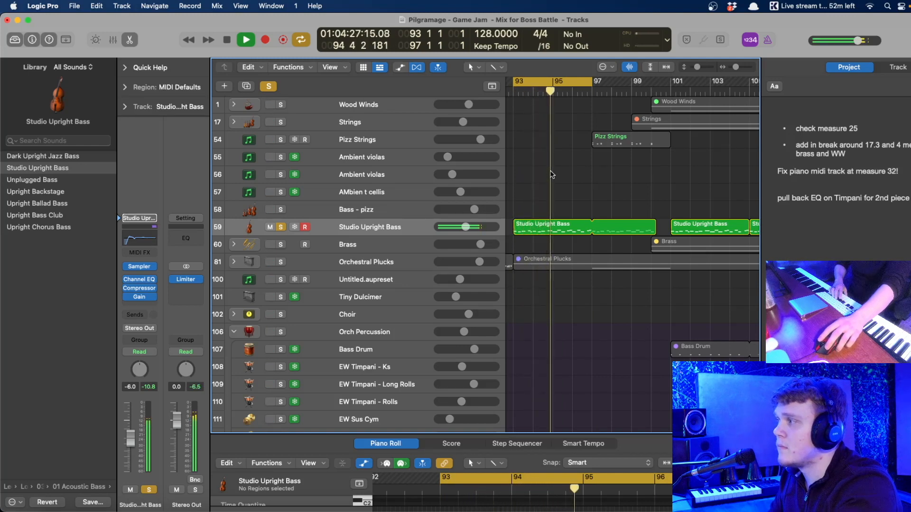
key("space")
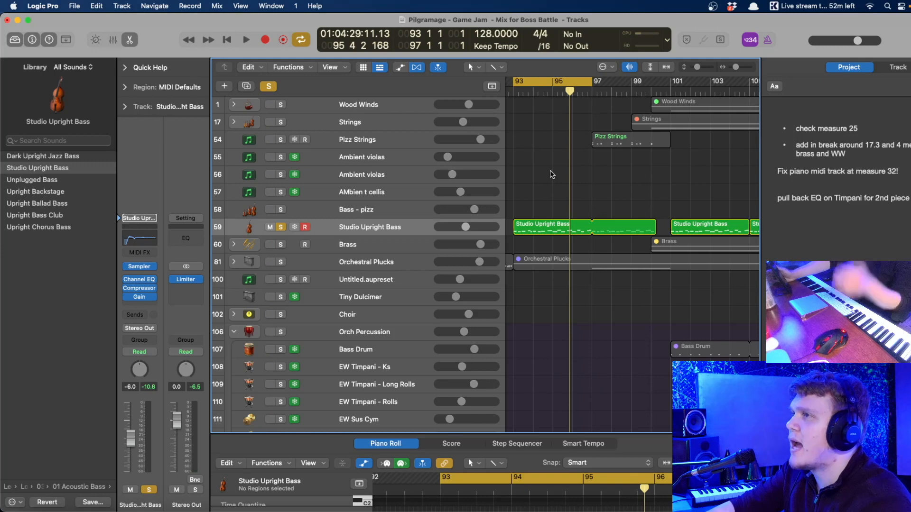
- Turn off all solos and the cycle range, and play the full mix from measure 89 to the end of measure 104
left_click(275, 87)
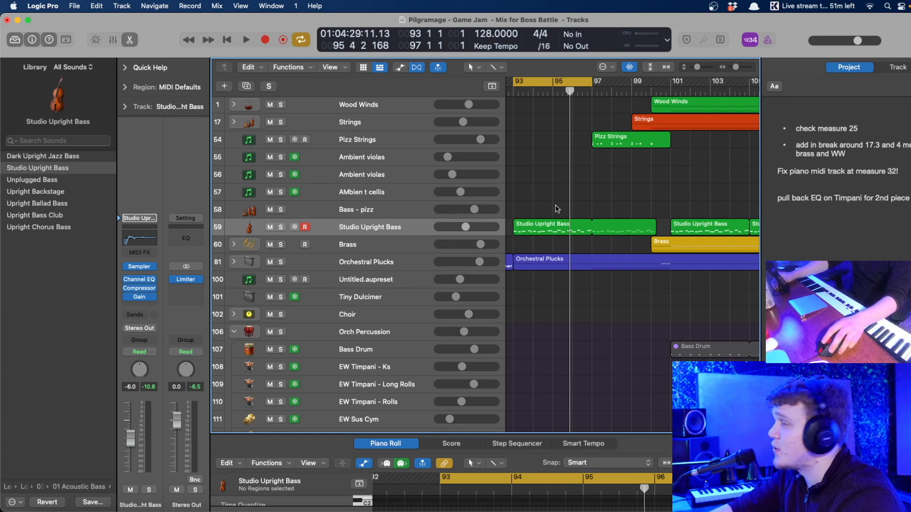
left_click(535, 84)
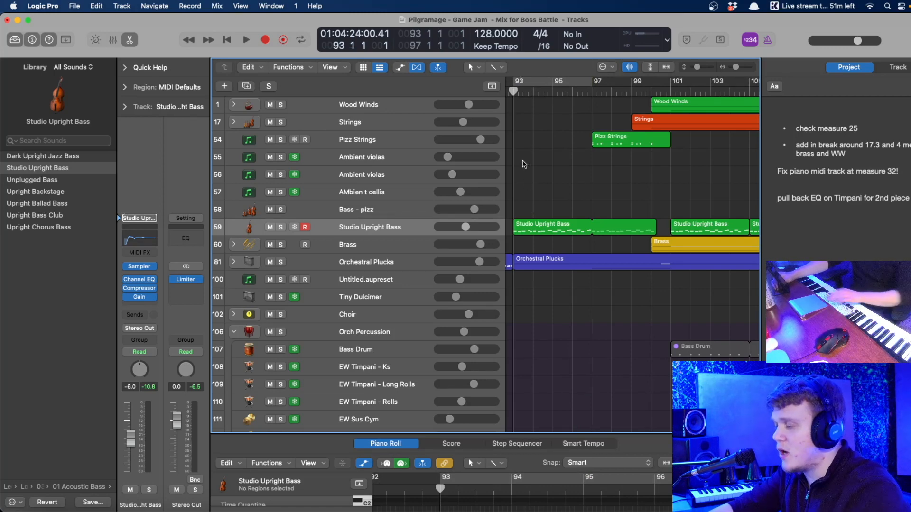
scroll(569, 161, "left", 5)
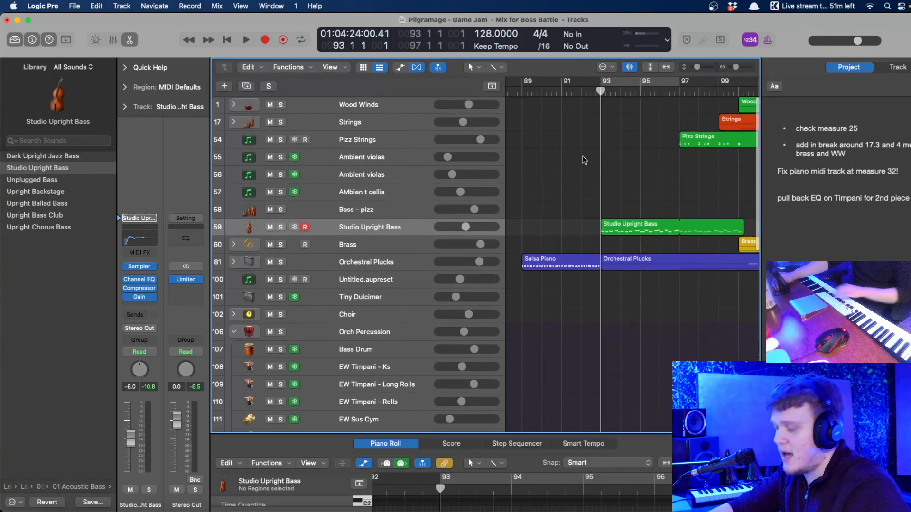
key("comma")
key("comma")
key("comma")
key("comma")
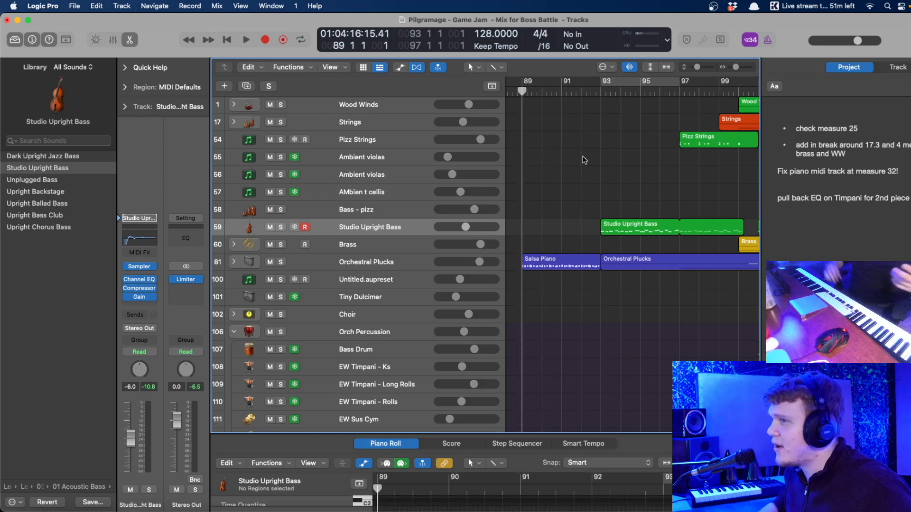
key("space")
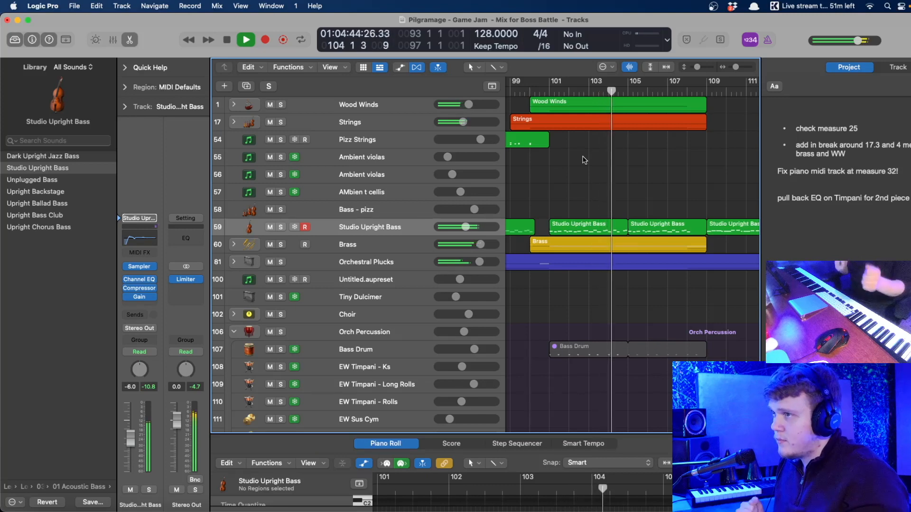
key("space")
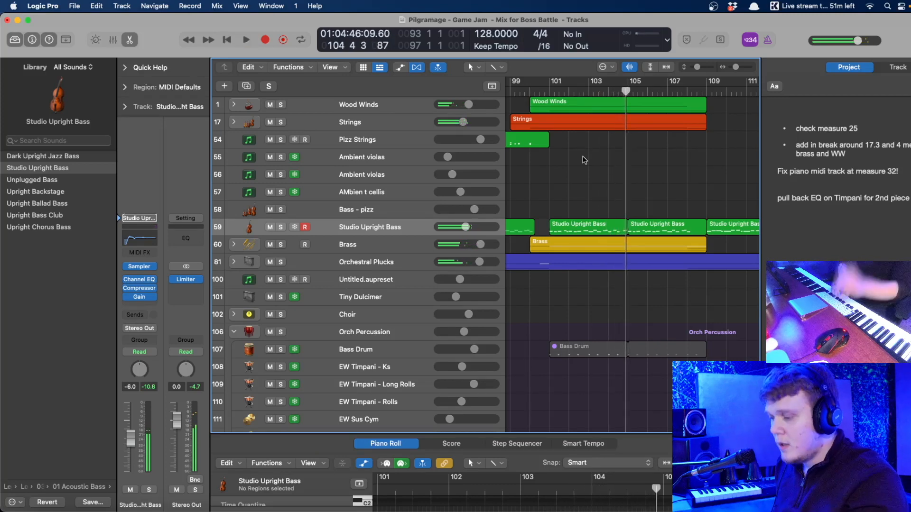
- Return the playhead to measure 93, and add the project note "Session 2 notes: 2 hour mark"
scroll(584, 160, "left", 5)
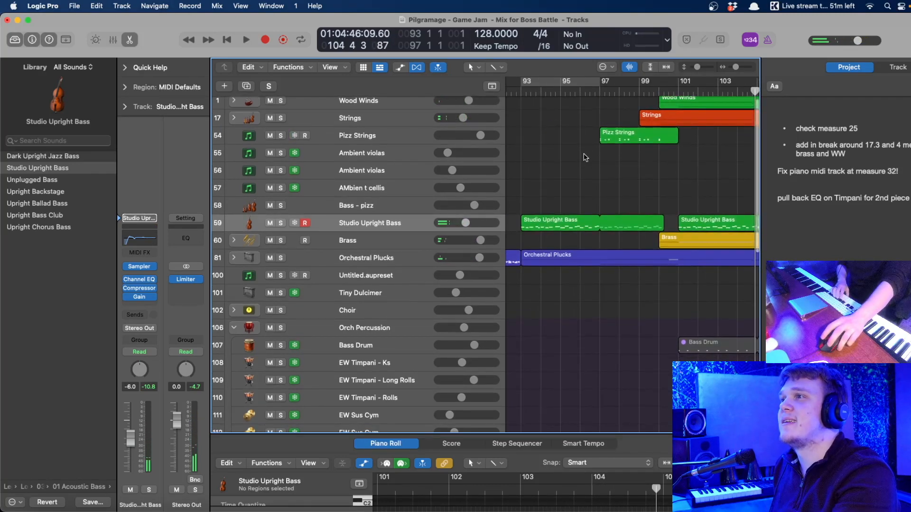
key("c")
key("c")
left_click(521, 95)
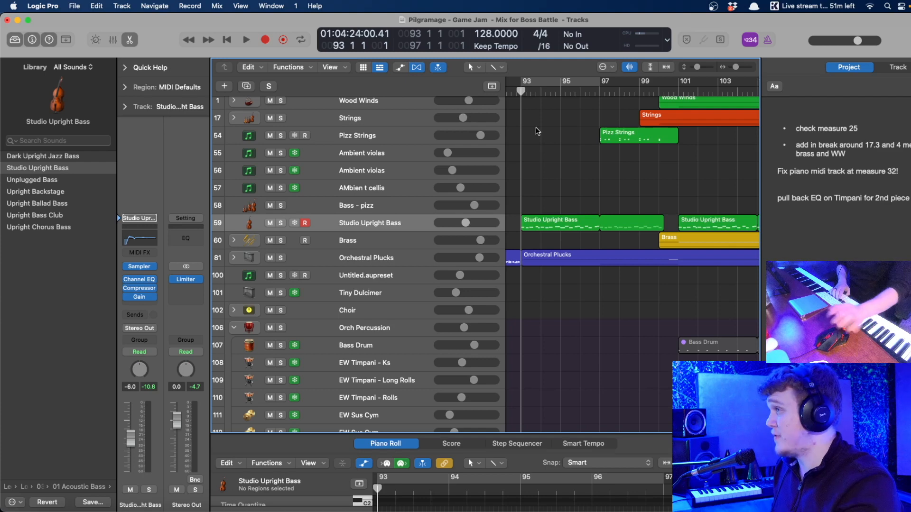
left_click(836, 284)
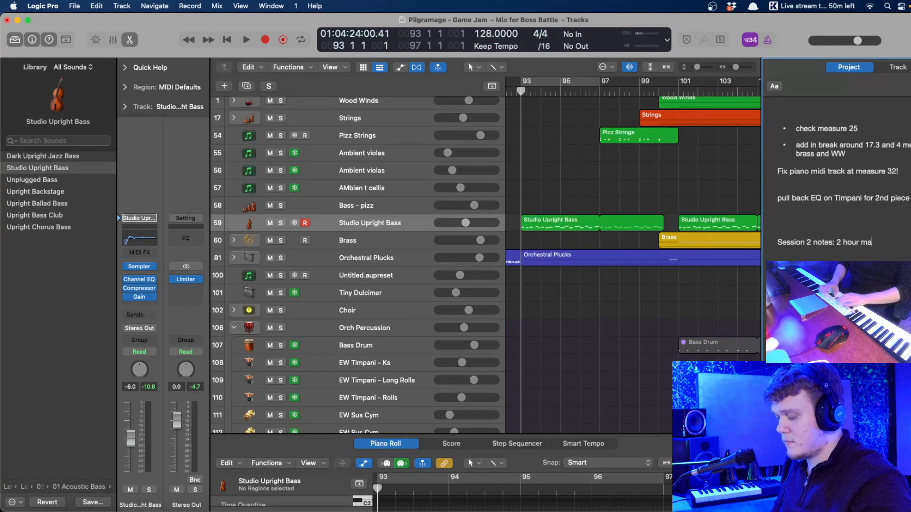
left_click(580, 305)
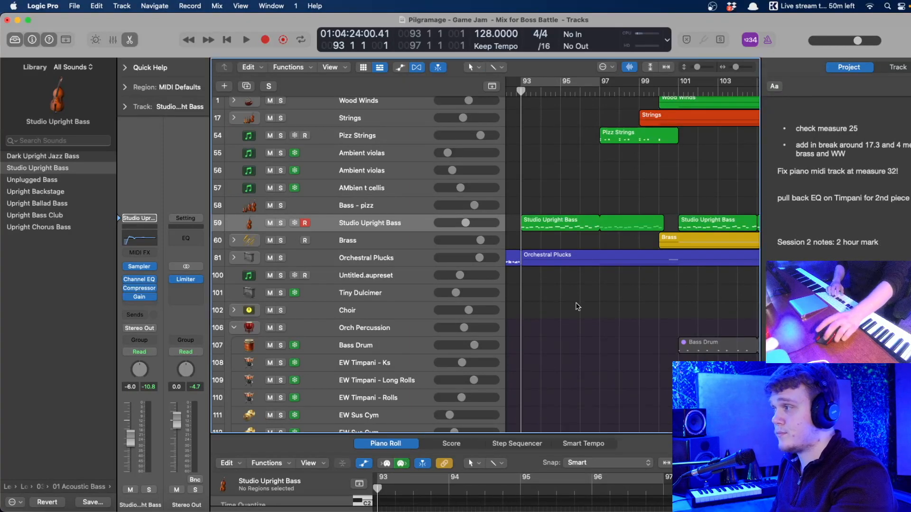
- Solo the Studio Upright Bass, listen to it from measure 93, and turn the cycle range back on
key("space")
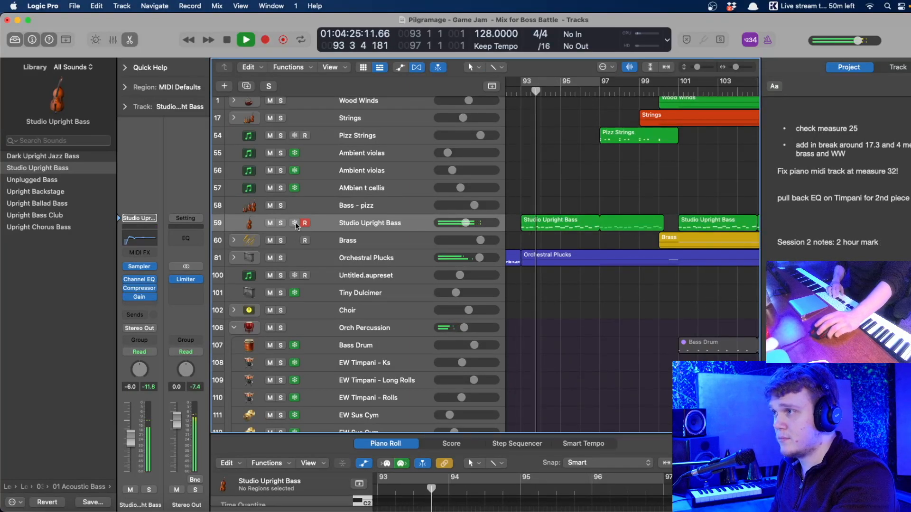
left_click(281, 222)
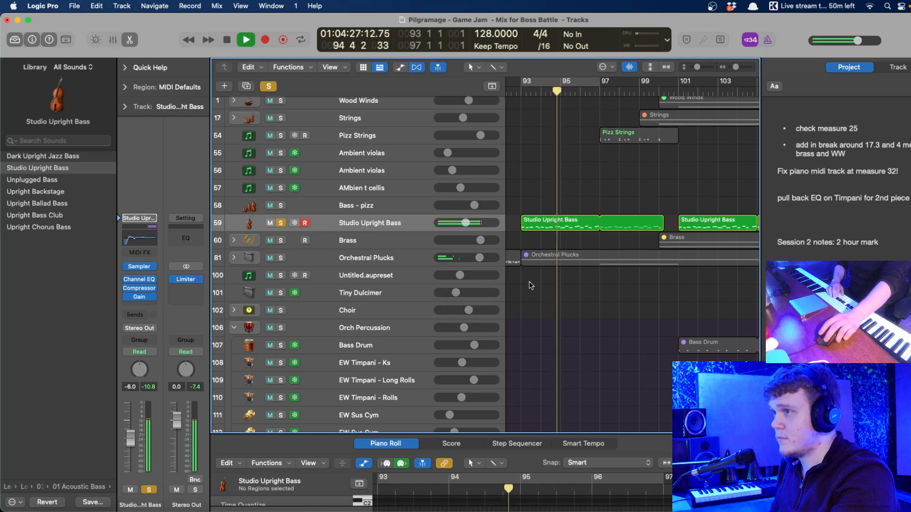
key("space")
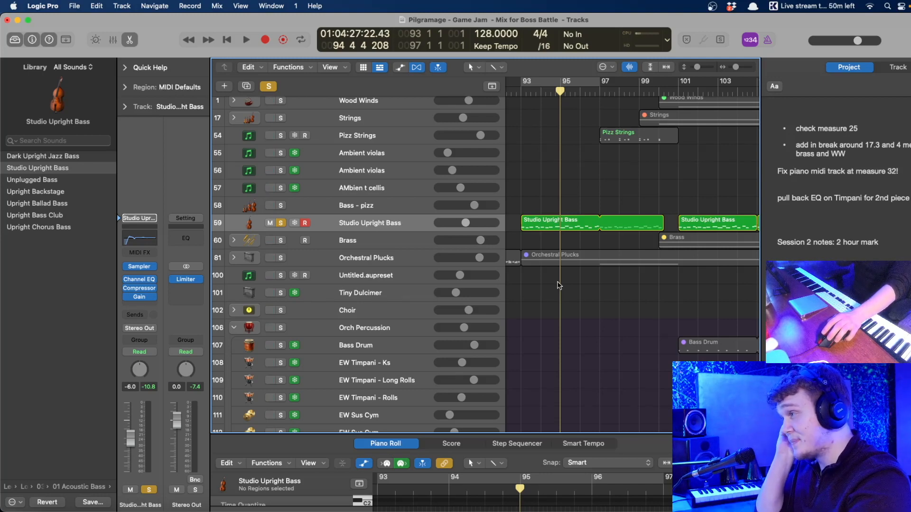
key("space")
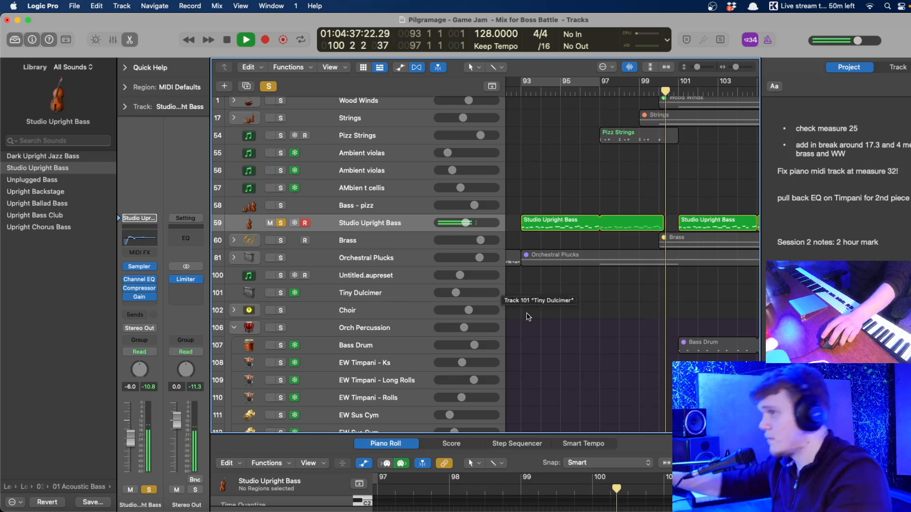
key("space")
key("c")
scroll(530, 402, "down", 15)
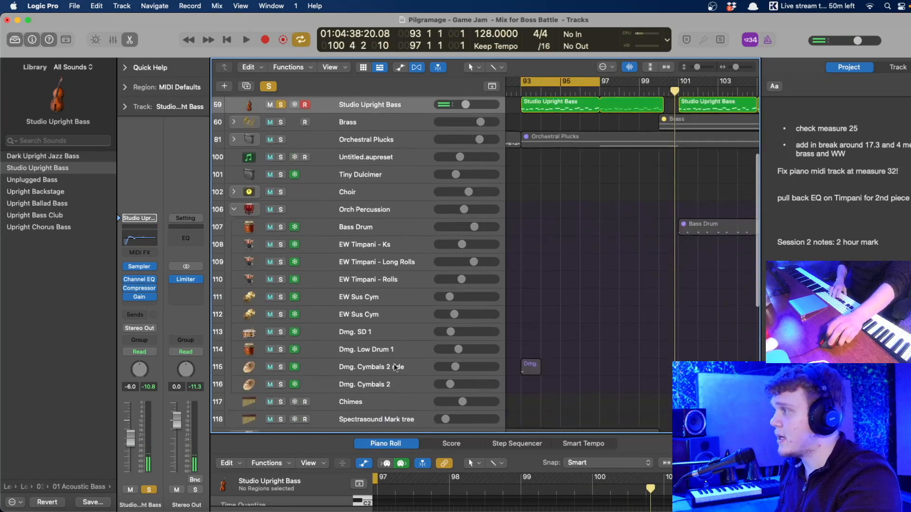
- Solo the Funky Latin Drums 28, Audio 5 and World Drums 01 tracks with the bass, and audition them with the cycle range at measures 100 to 104
left_click_drag(281, 233, 281, 200)
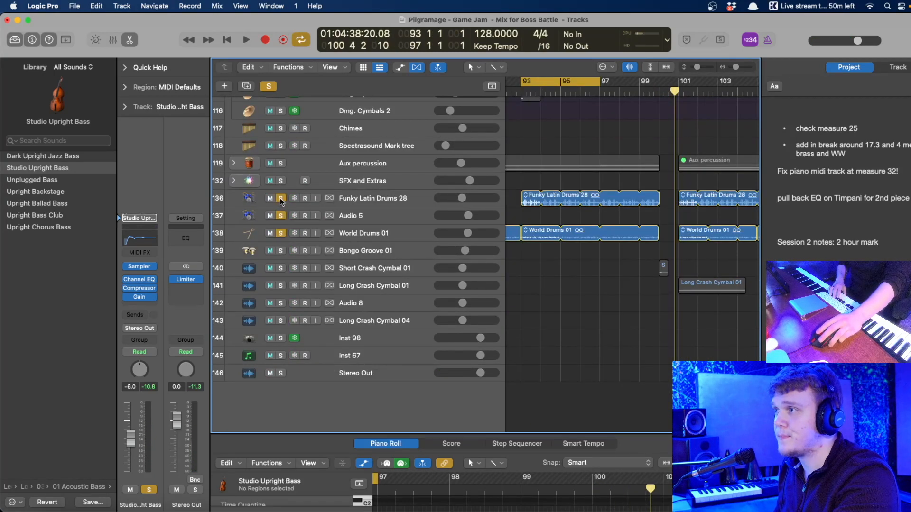
key("space")
scroll(536, 301, "up", 15)
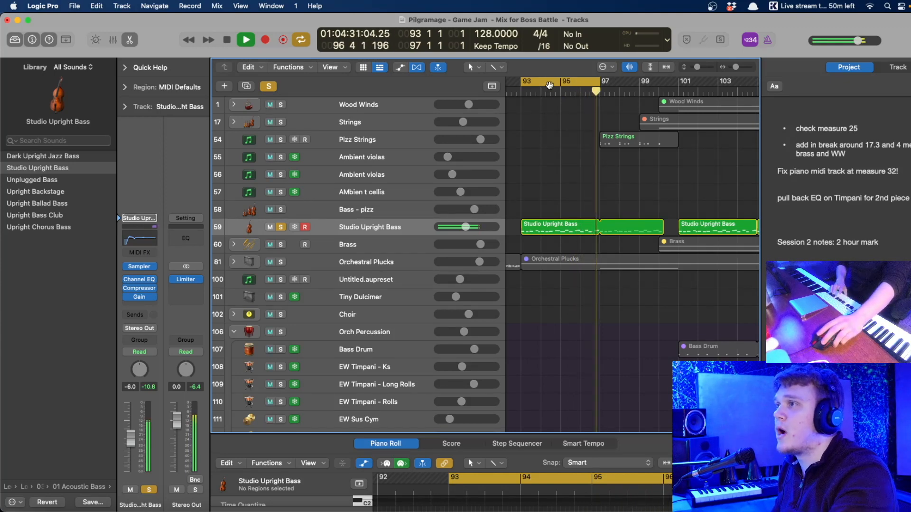
key("space")
left_click_drag(561, 82, 701, 81)
key("space")
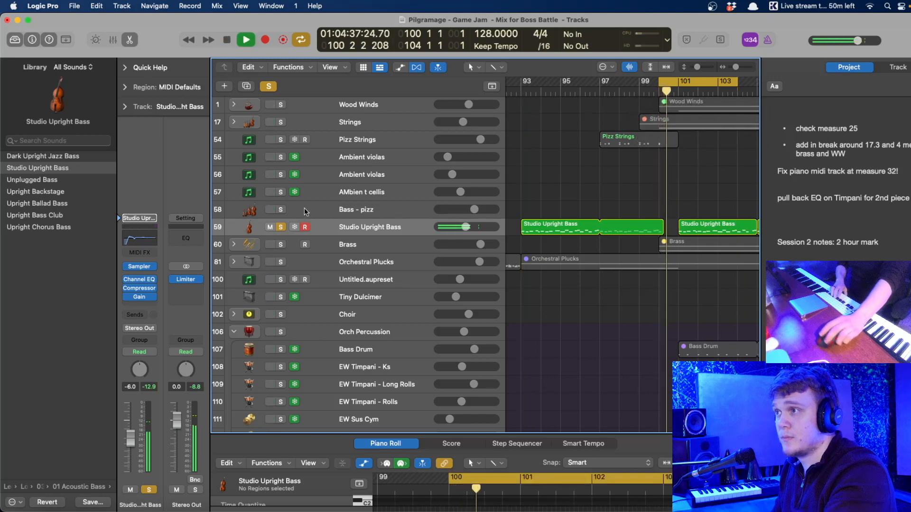
- Clear all solos and listen to the full mix from measure 100 before stopping playback
left_click(269, 86)
key("space")
left_click(269, 86)
key("space")
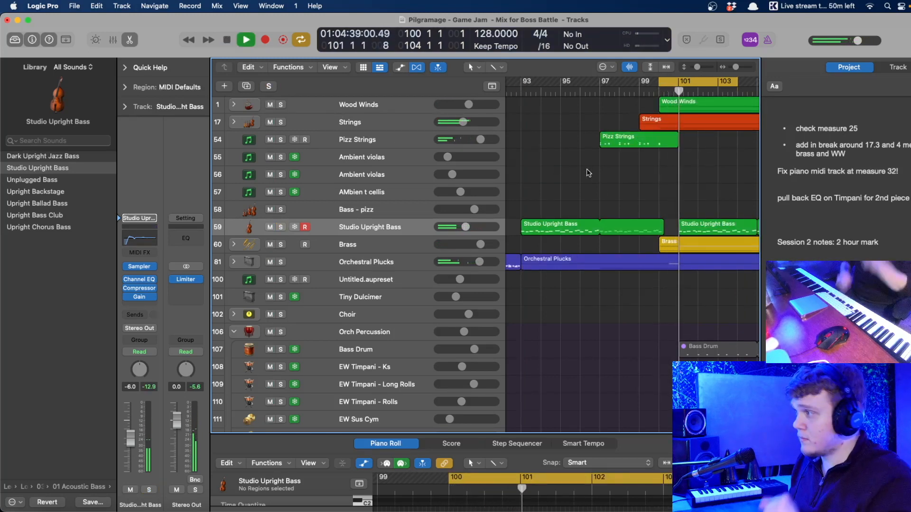
key("space")
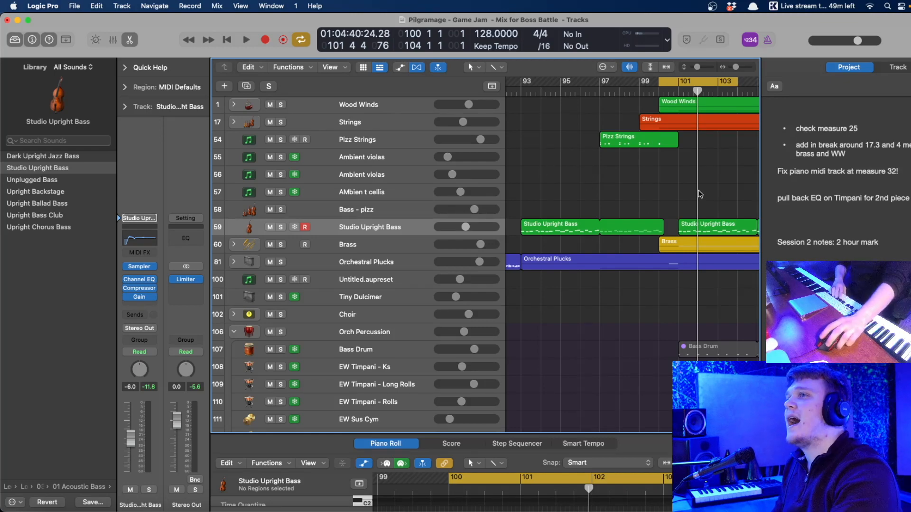
- Turn off the cycle range, and play the full mix from around measure 108 to measure 111
scroll(700, 193, "right", 3)
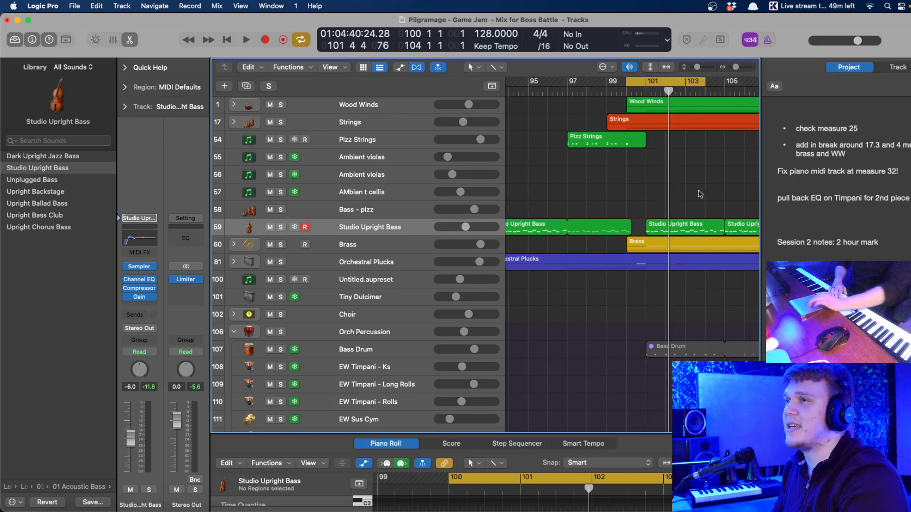
left_click(663, 81)
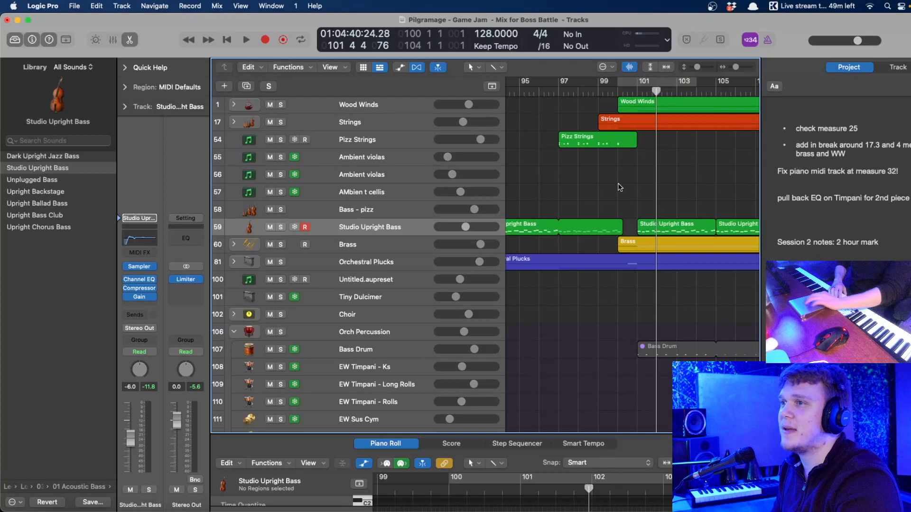
scroll(619, 188, "right", 15)
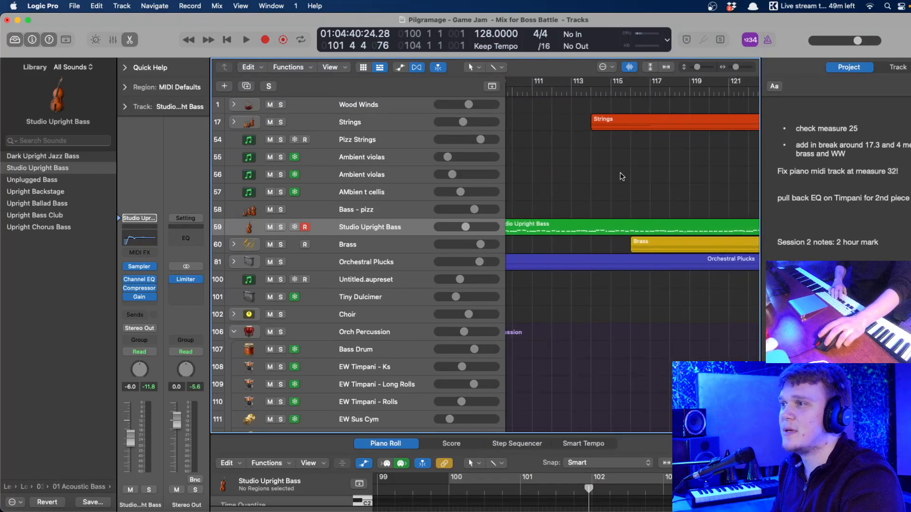
left_click(588, 99)
scroll(574, 149, "left", 5)
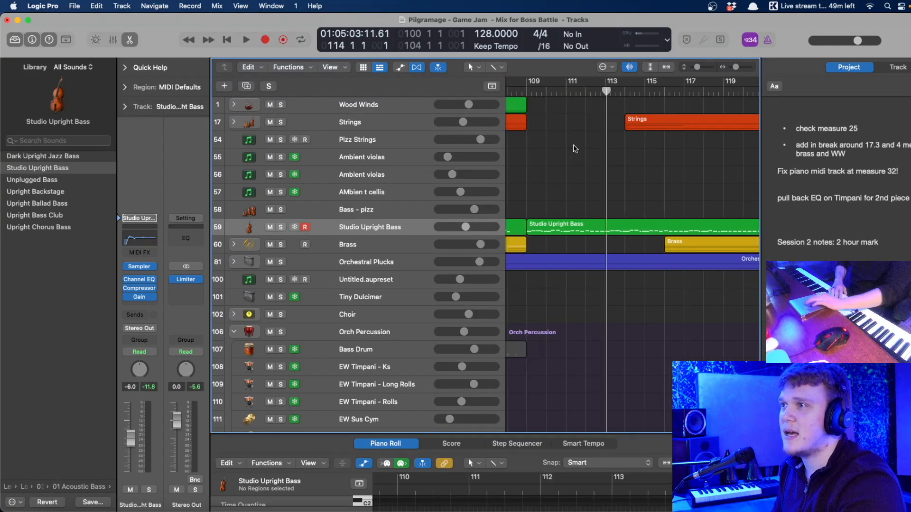
left_click(565, 101)
key("space")
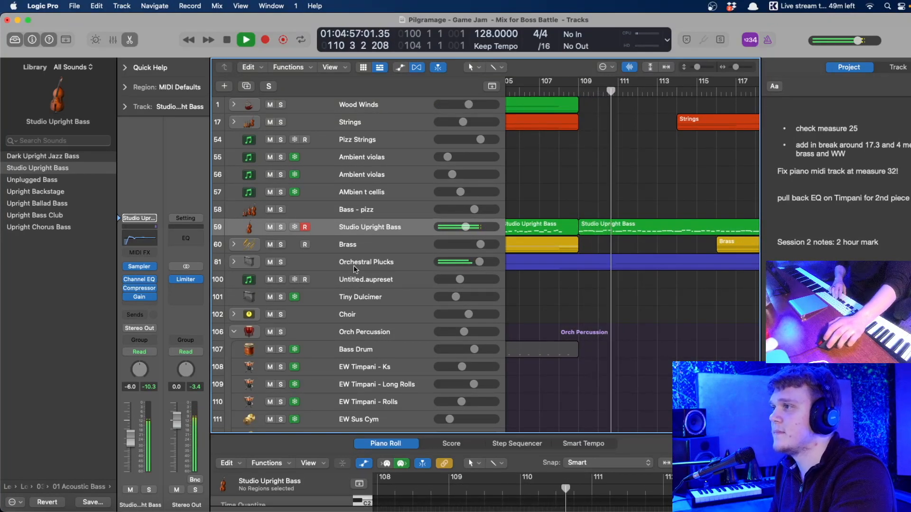
scroll(354, 266, "down", 2)
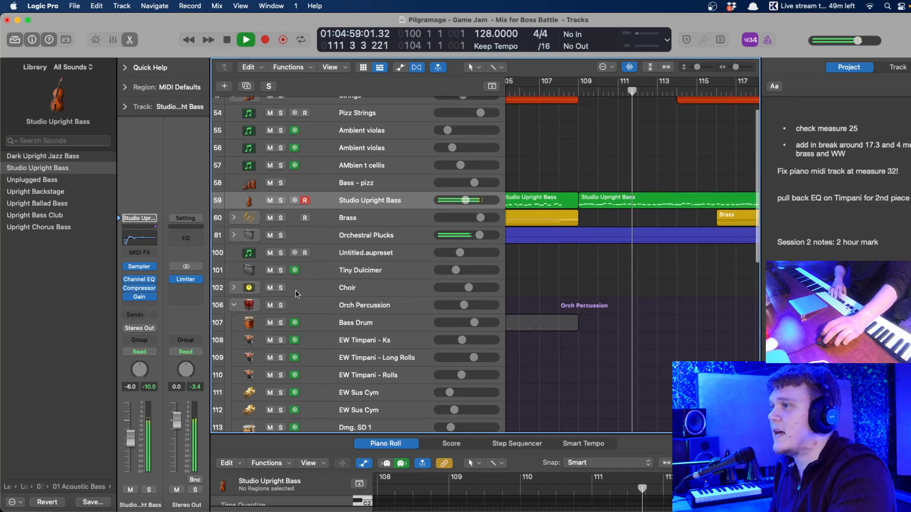
scroll(298, 291, "down", 10)
key("space")
- Collapse the Orch Percussion track stack and expand the Orchestral Plucks stack
scroll(254, 209, "up", 3)
left_click(234, 176)
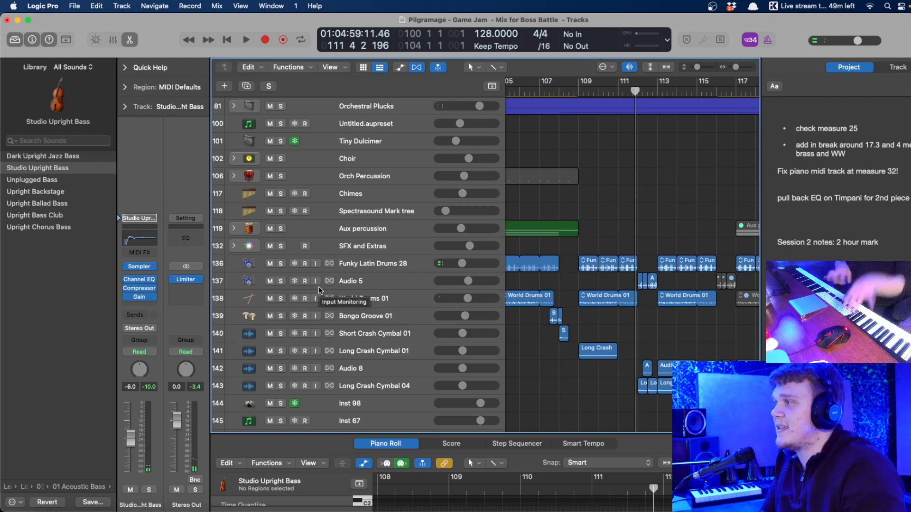
scroll(389, 334, "down", 3)
scroll(377, 332, "up", 8)
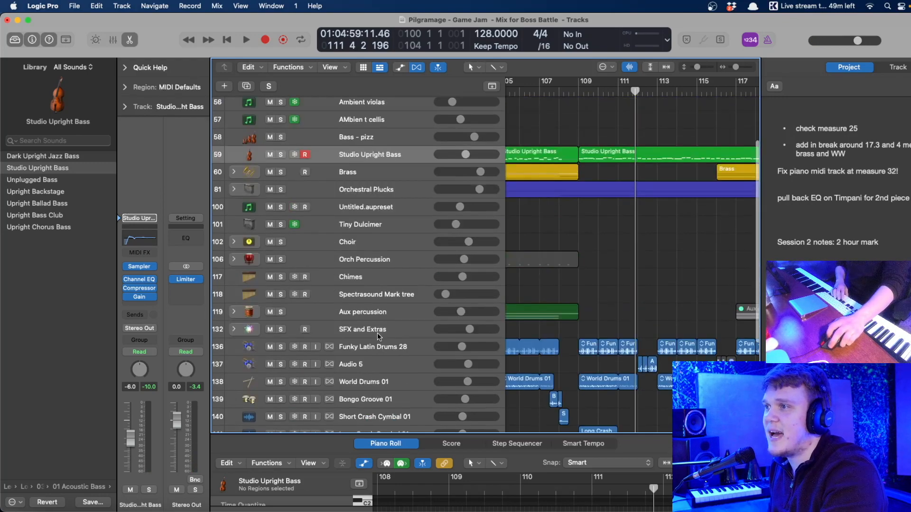
left_click(233, 219)
scroll(371, 203, "down", 3)
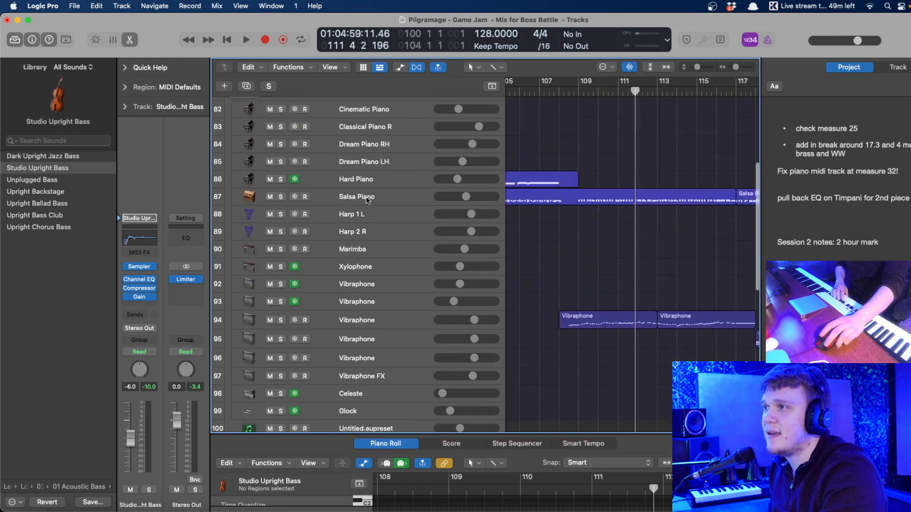
- Solo the Salsa Piano track and listen to it from around measure 108
left_click(282, 197)
left_click(574, 93)
key("space")
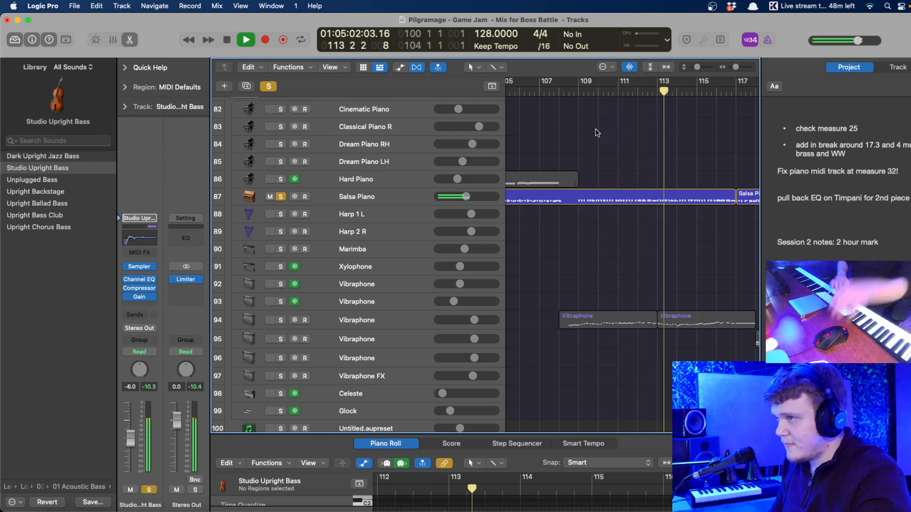
- Clear the solos during playback, listen on through measure 119, and return the playhead to measure 108
key("ctrl+alt+super+s")
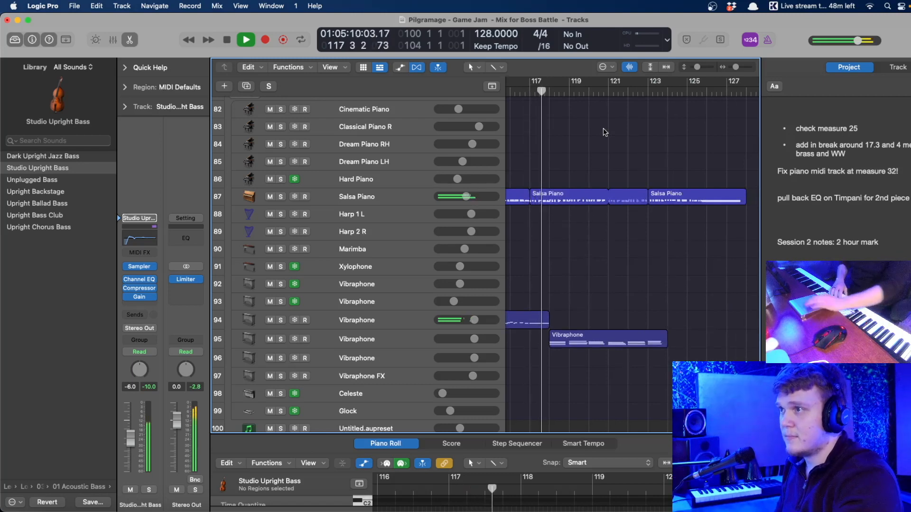
scroll(602, 128, "left", 5)
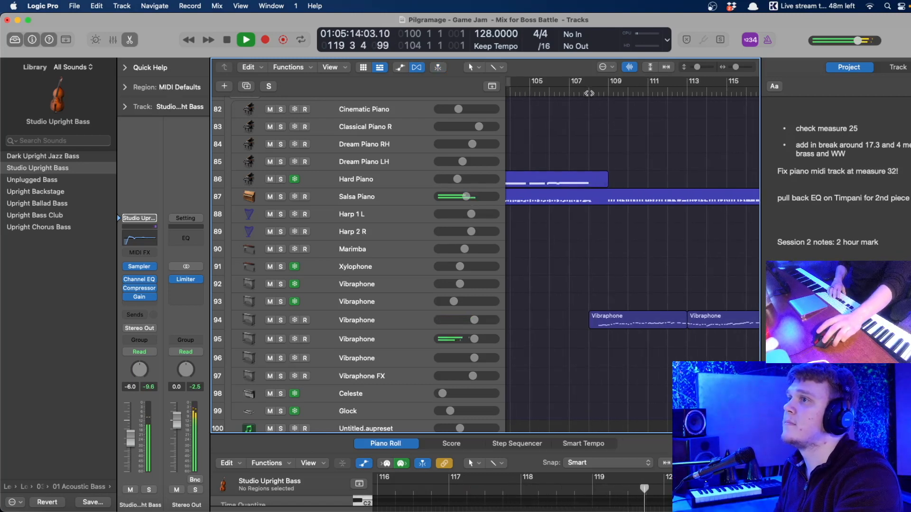
key("space")
left_click(588, 93)
- Go back to the start of the boss battle section and play the full mix from around measure 96
scroll(595, 244, "up", 5)
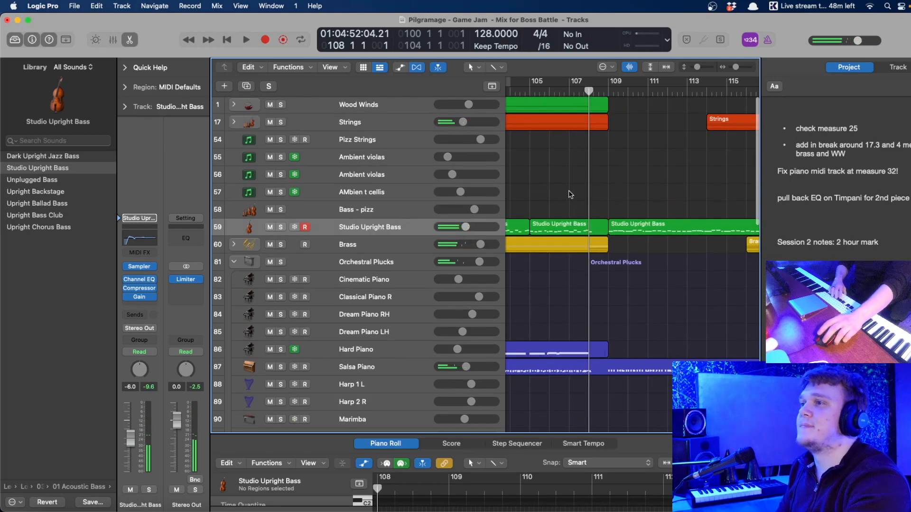
scroll(588, 192, "left", 6)
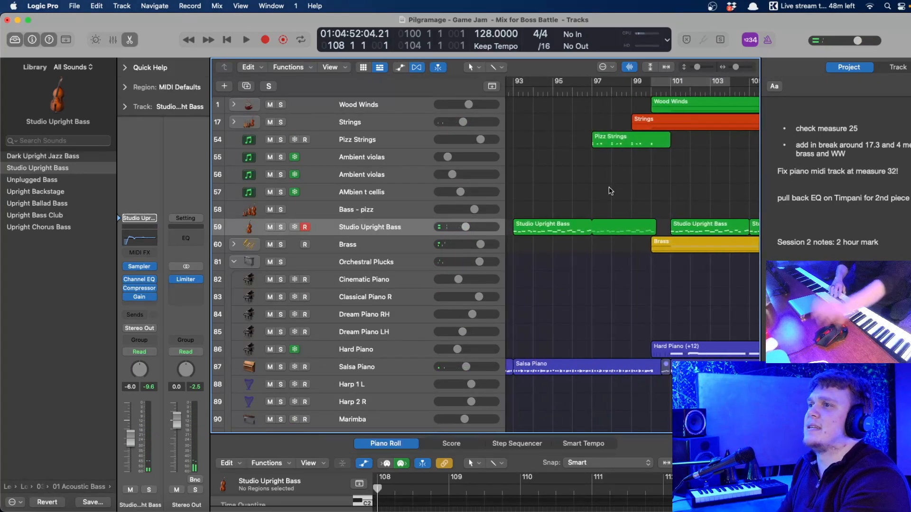
scroll(549, 189, "left", 2)
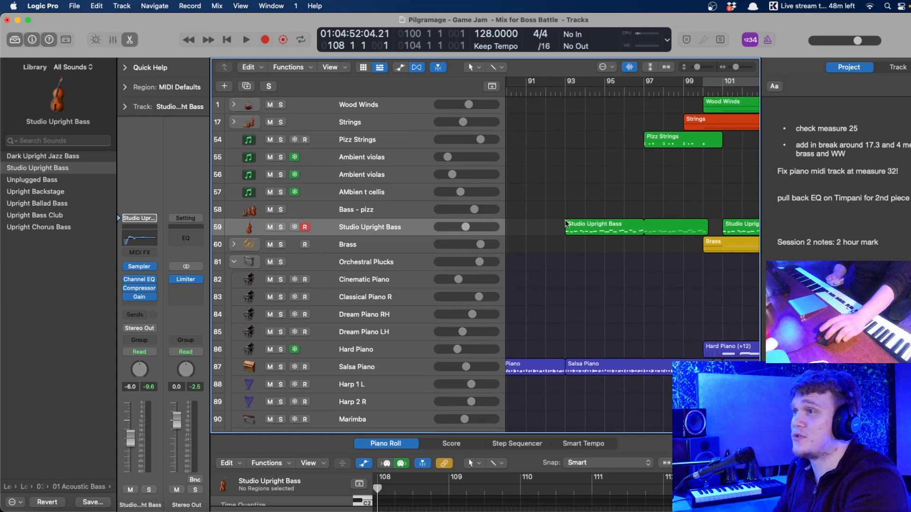
scroll(553, 222, "left", 3)
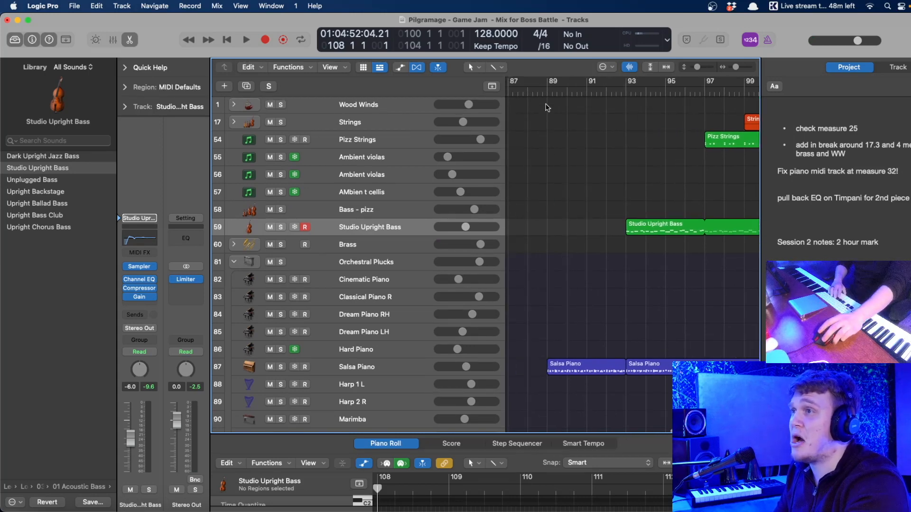
scroll(615, 167, "right", 3)
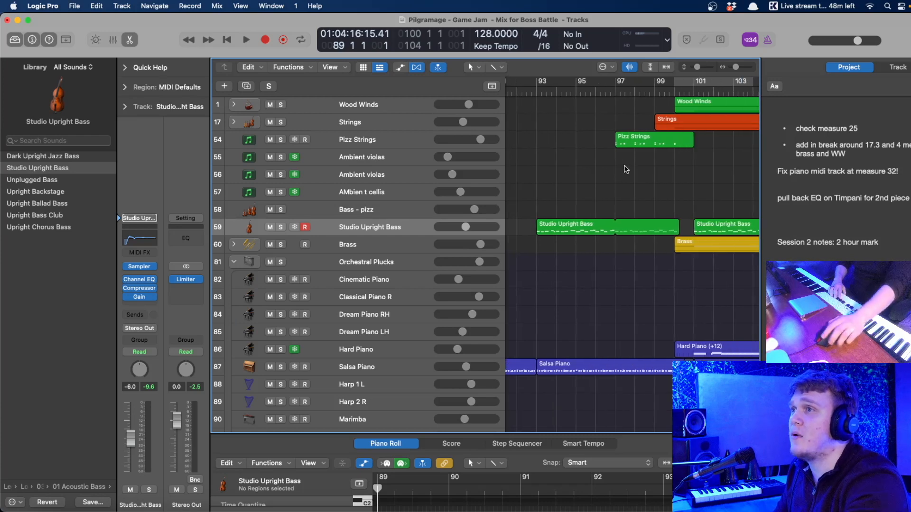
double_click(601, 90)
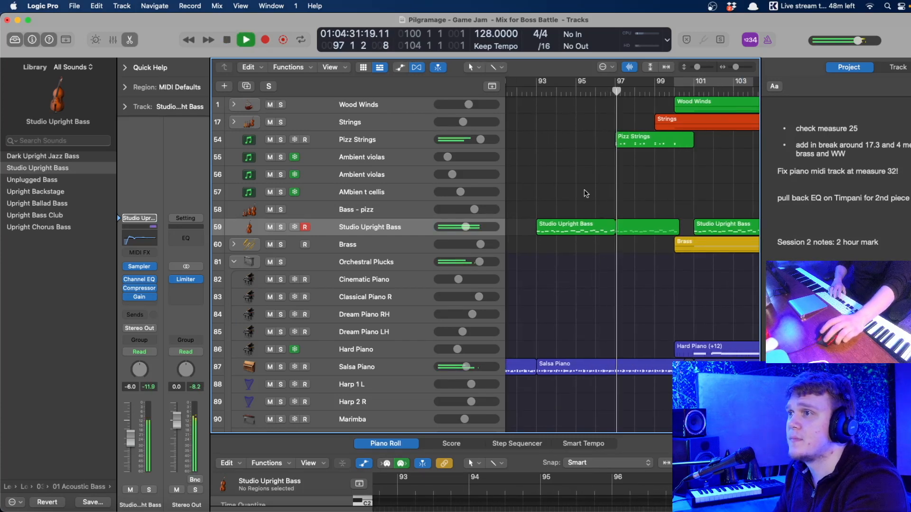
- Select and solo the Pizz Strings track, and add a Channel EQ to it
left_click(654, 139)
left_click(281, 140)
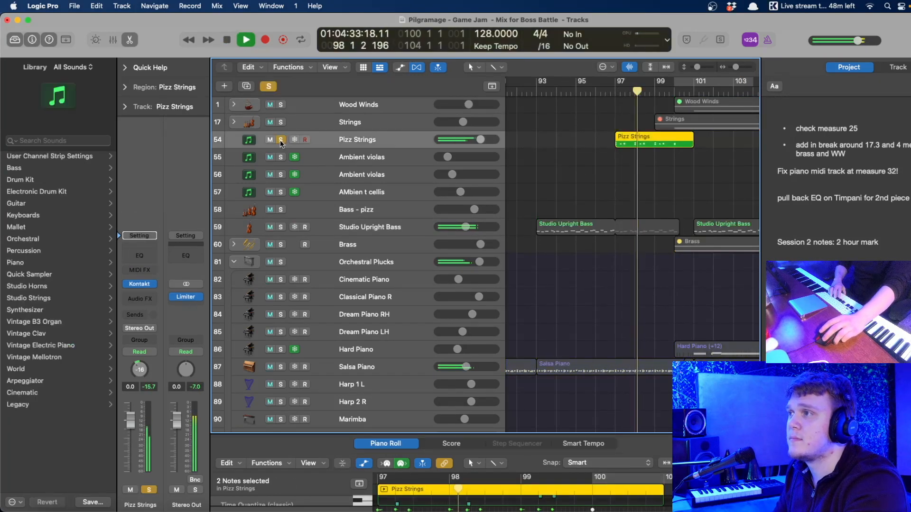
left_click(139, 255)
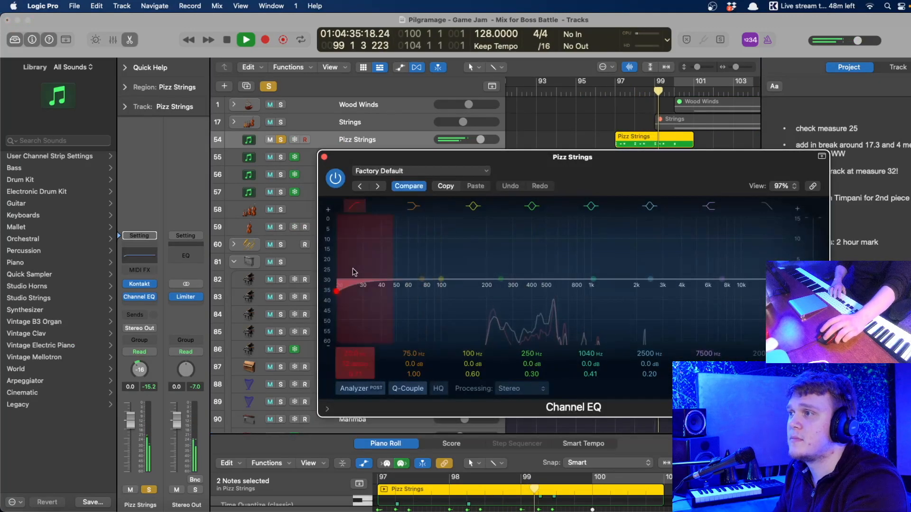
- Set the Pizz Strings low cut filter to 191 Hz with a 48 dB/Oct slope
left_click_drag(470, 280, 476, 280)
key("space")
left_click_drag(356, 365, 356, 353)
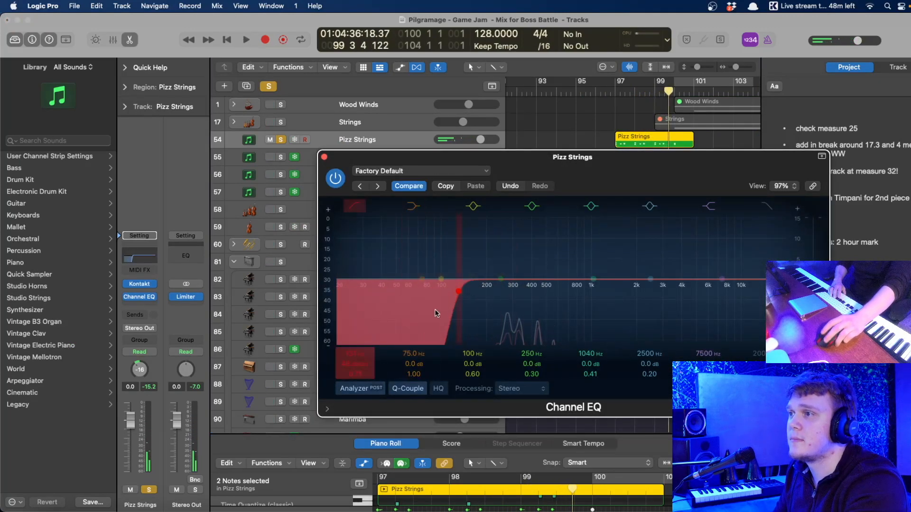
key("space")
left_click_drag(473, 305, 475, 300)
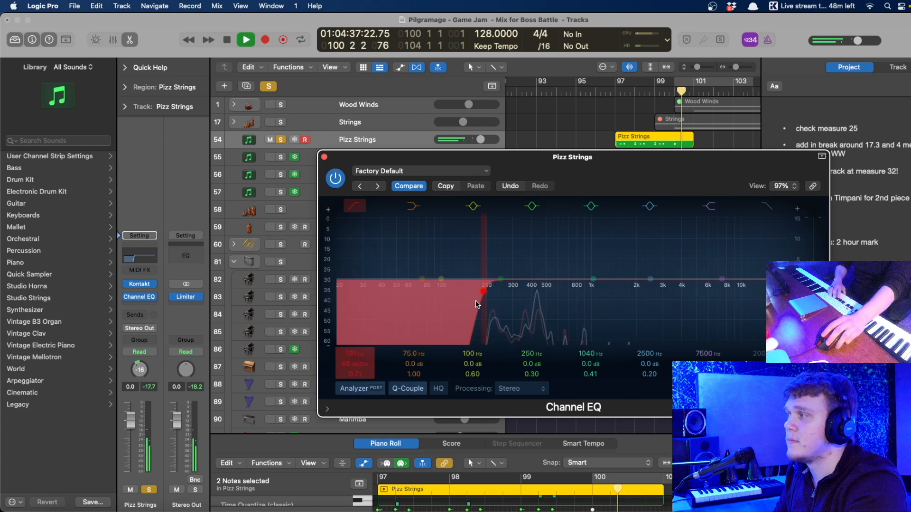
key("space")
- Play the Pizz Strings from measure 97 and pull the EQ's low shelf down to about -3.9 dB at 360 Hz
left_click_drag(534, 181, 507, 263)
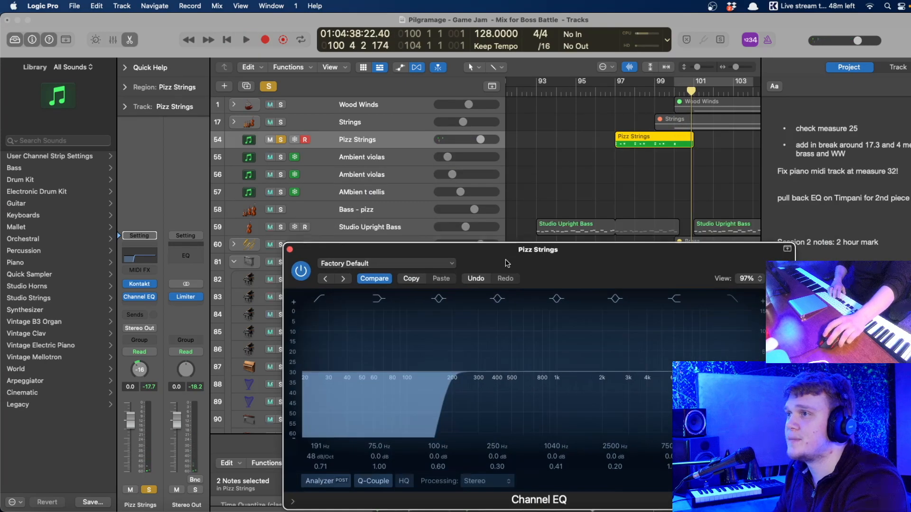
left_click(616, 93)
key("space")
left_click_drag(576, 261, 563, 243)
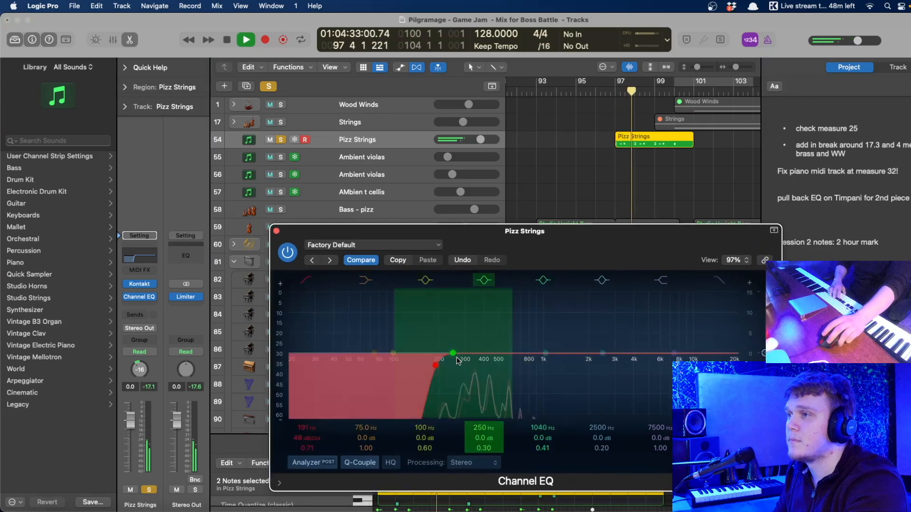
left_click_drag(374, 354, 475, 376)
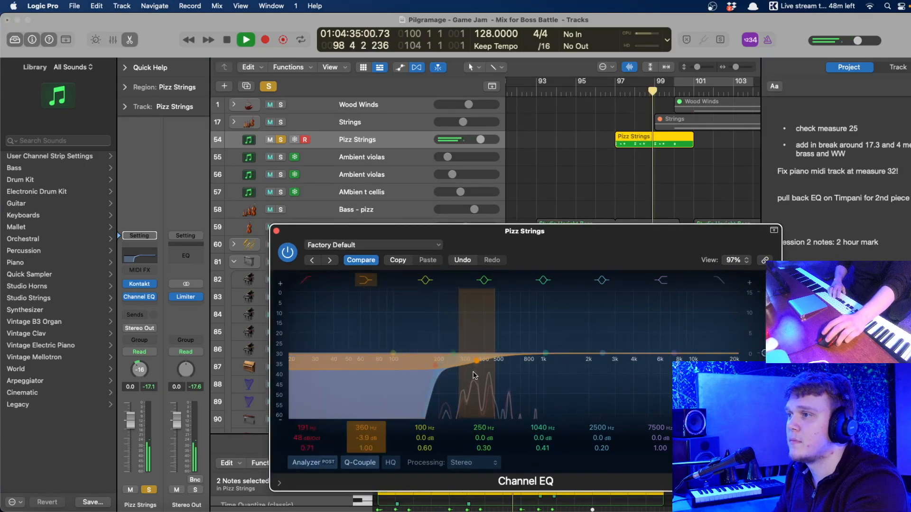
- Close the Channel EQ, unsolo the Pizz Strings, and listen to them in the full mix
key("space")
key("super+w")
left_click(534, 145)
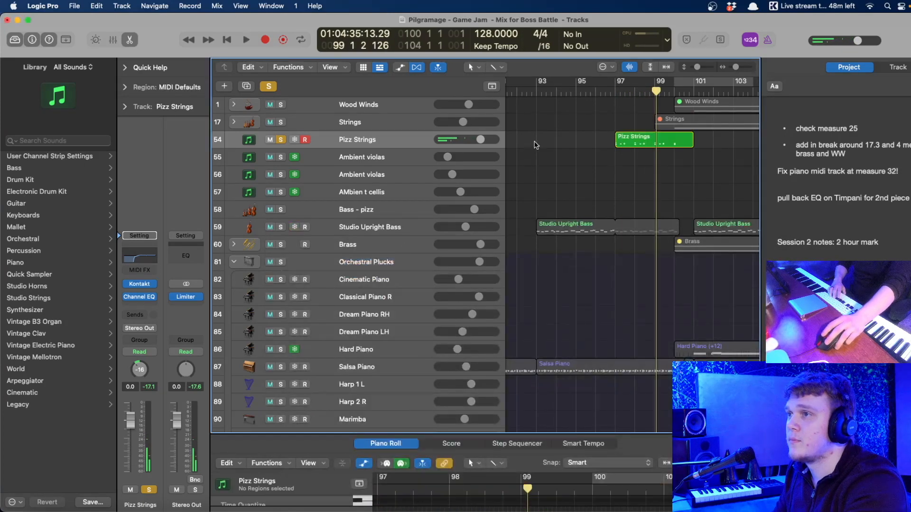
left_click(280, 140)
key("space")
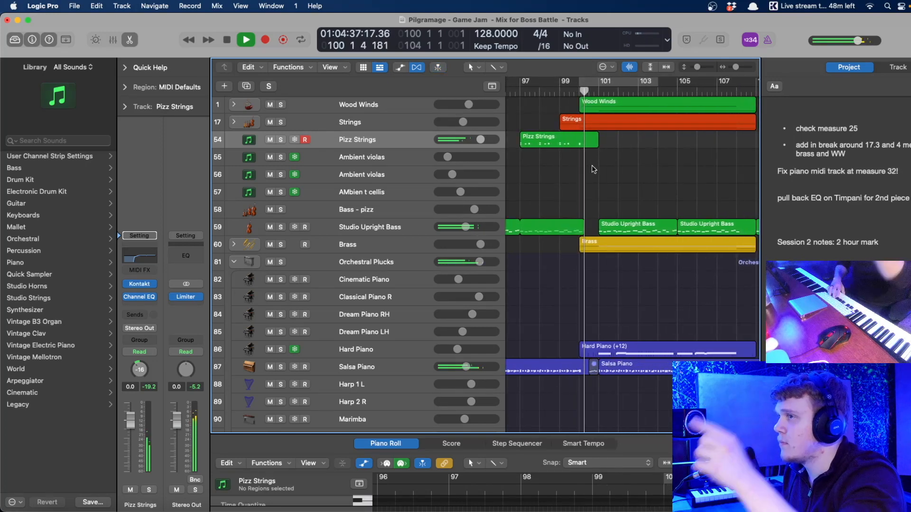
- Open the Pizz Strings region in an enlarged Piano Roll, and select the two notes at measure 100
double_click(589, 141)
key("space")
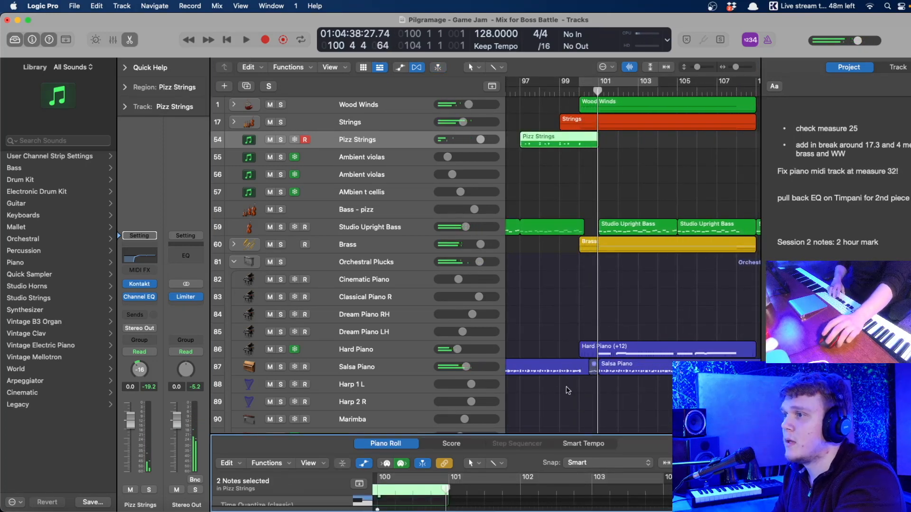
left_click_drag(554, 434, 551, 183)
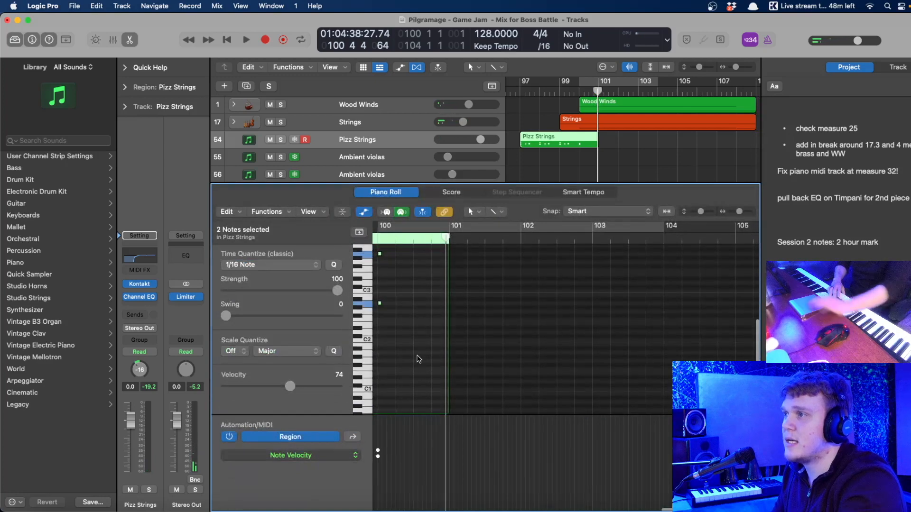
scroll(417, 359, "left", 4)
left_click(417, 360)
left_click_drag(484, 334, 450, 254)
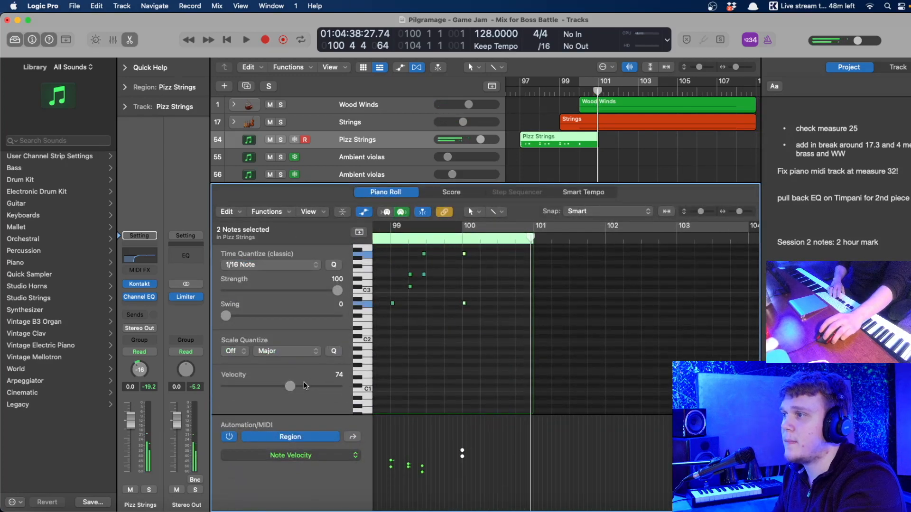
- Set the velocity of the two selected notes at measure 100 to 89, and play the passage
left_click(391, 241)
key("space")
scroll(427, 342, "up", 4)
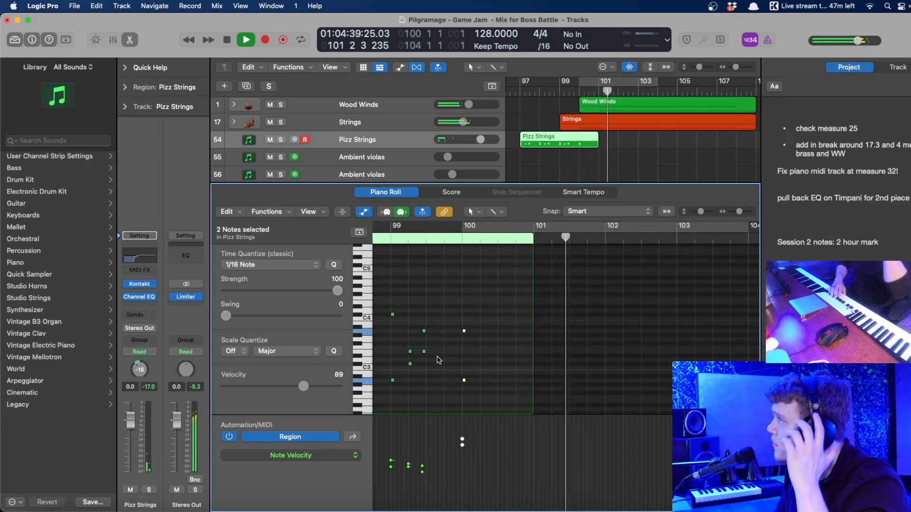
- Shrink the Piano Roll to expose the track list, clear the region selection, and listen to the full mix until measure 109
left_click_drag(537, 192, 538, 446)
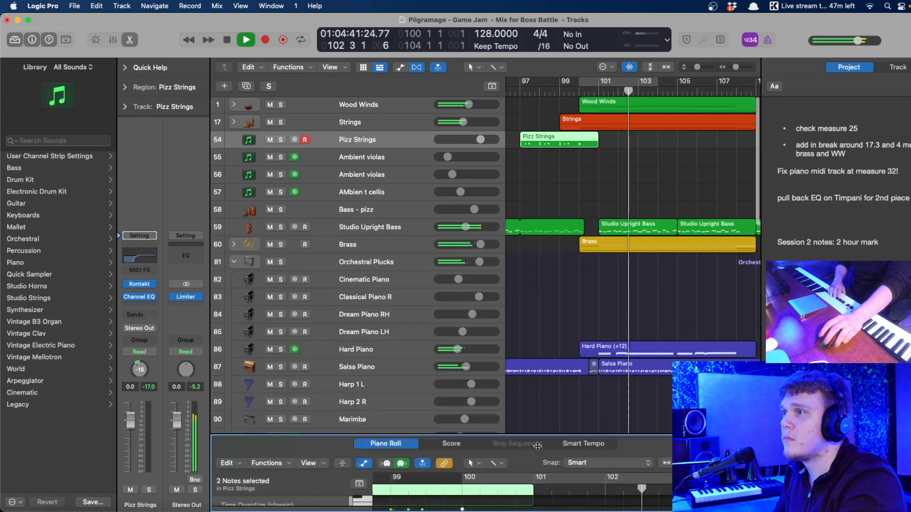
left_click(576, 250)
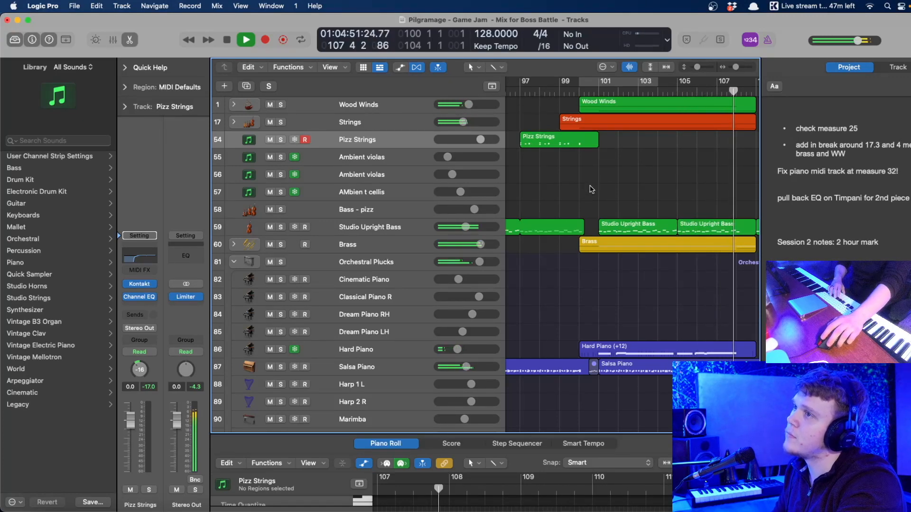
key("space")
- Set the cycle range to measures 100 to 109, and play it with the Brass and Strings stacks soloed
left_click_drag(523, 84, 700, 85)
left_click(274, 122)
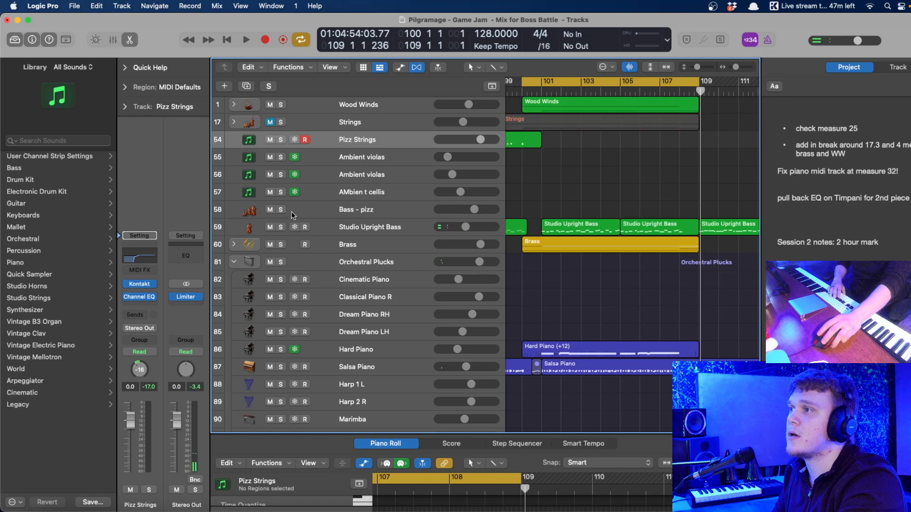
left_click(281, 245)
left_click(232, 105)
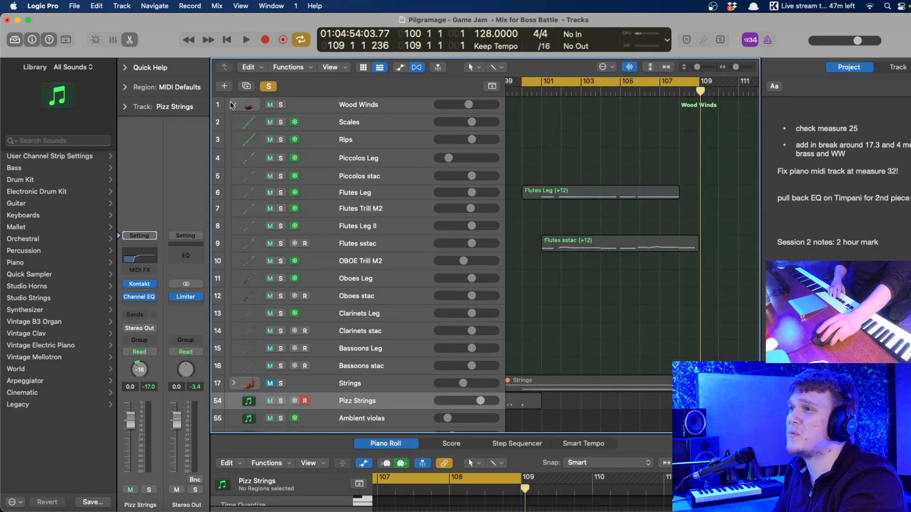
left_click(232, 104)
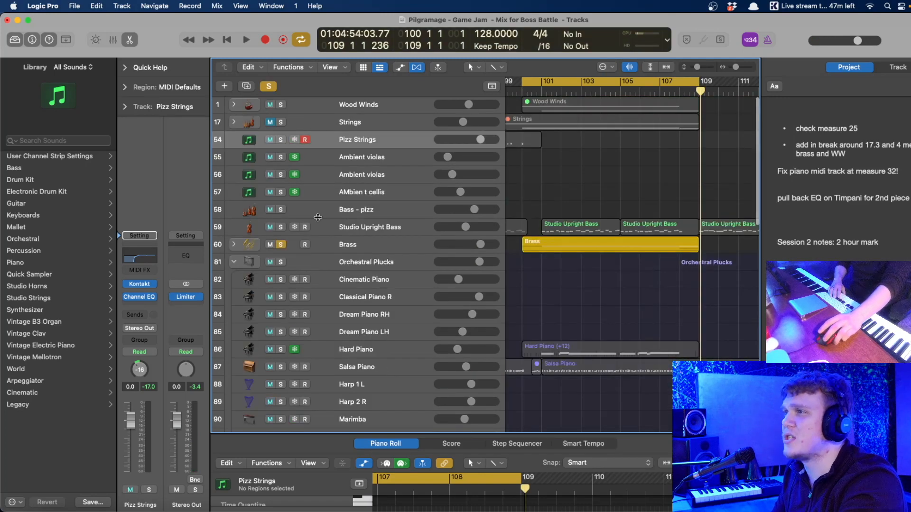
left_click(280, 122)
key("space")
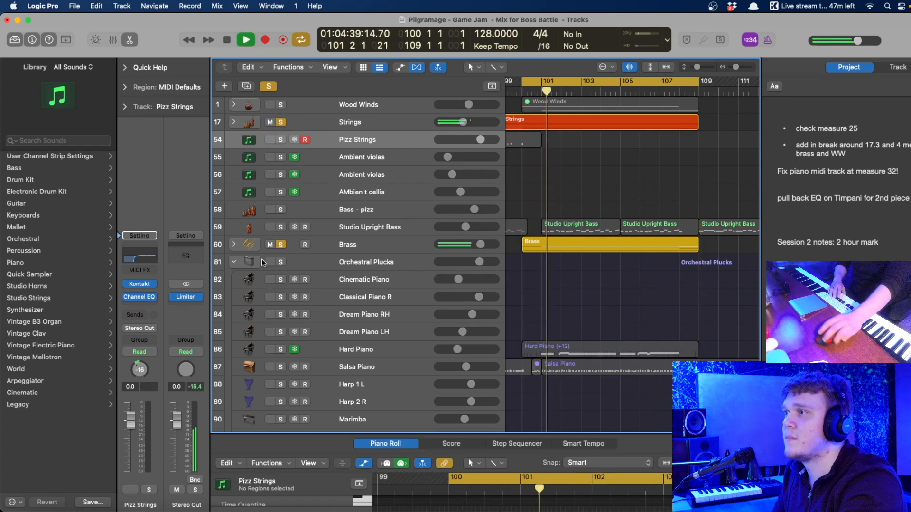
- Expand the Brass stack, solo only the FH BBCSO track on row 65, and play it with the cycle start moved to 100 4 1 1
left_click(234, 244)
scroll(540, 324, "down", 4)
scroll(531, 319, "down", 8)
scroll(532, 317, "up", 9)
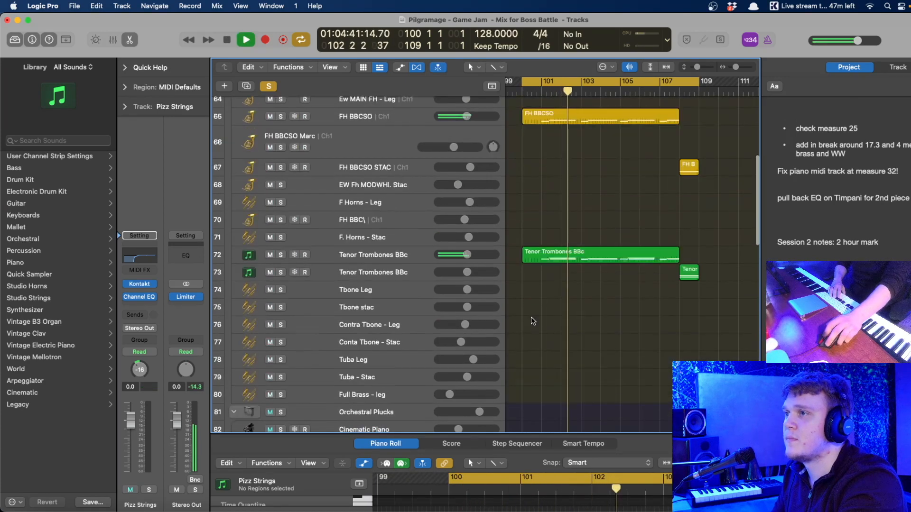
key("space")
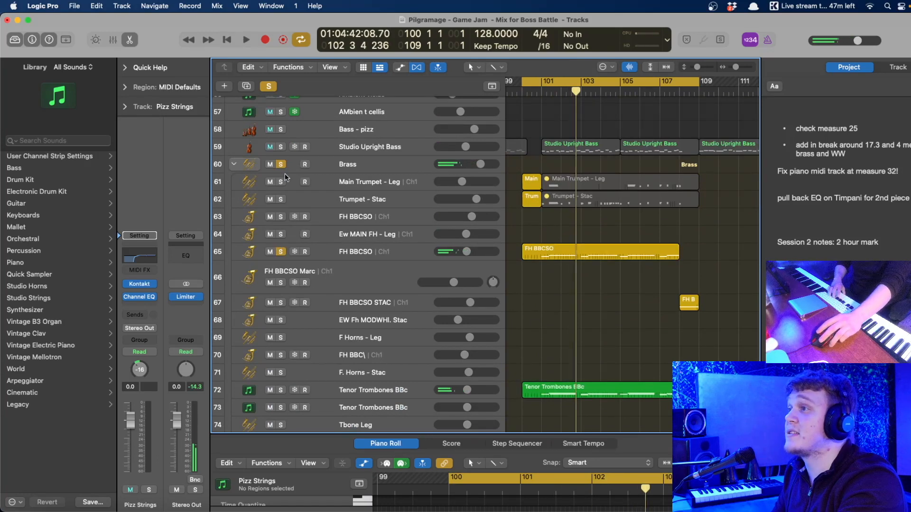
left_click(268, 85)
left_click(280, 252)
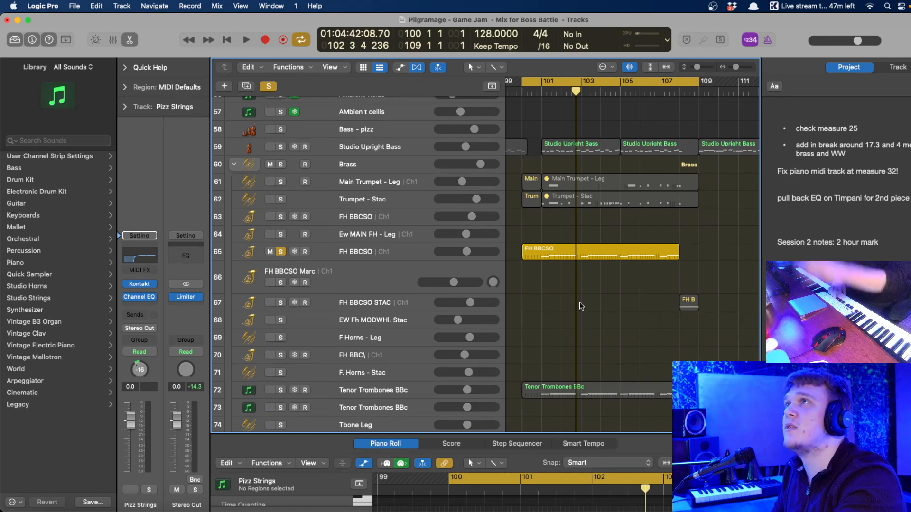
key("space")
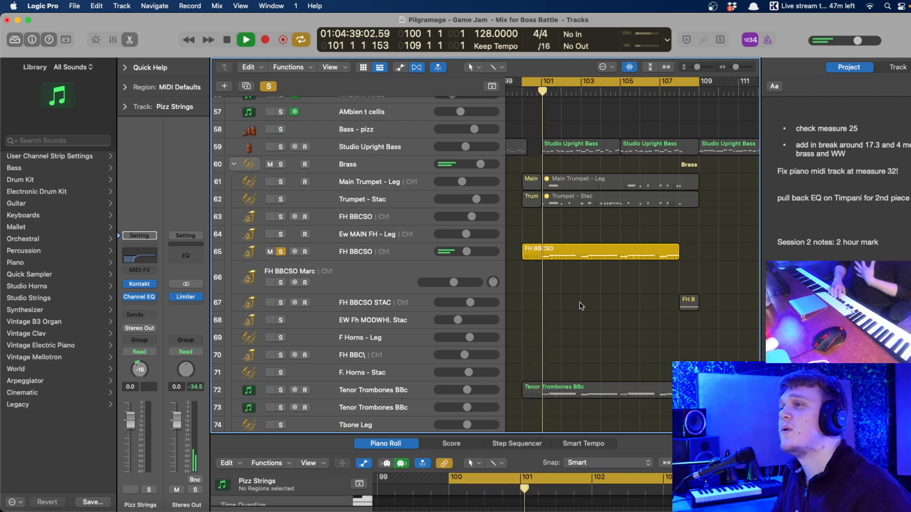
left_click_drag(523, 82, 537, 82)
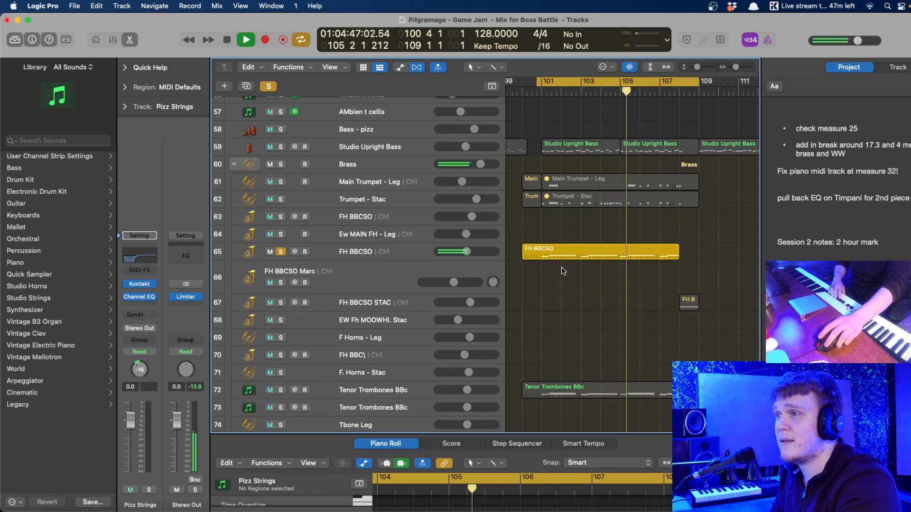
- Add a Channel EQ to the soloed FH BBCSO track and enable its low cut filter at 164 Hz
left_click(546, 252)
left_click(139, 230)
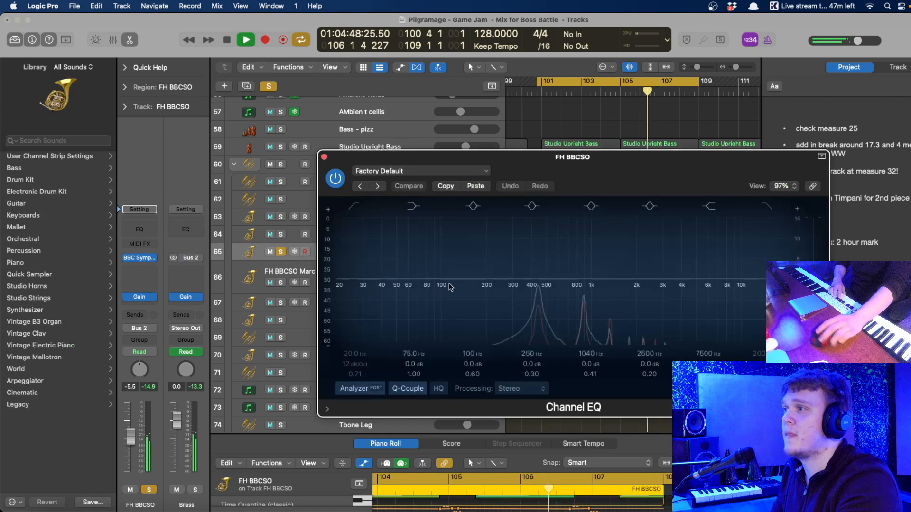
key("space")
left_click(355, 206)
left_click_drag(377, 296, 471, 291)
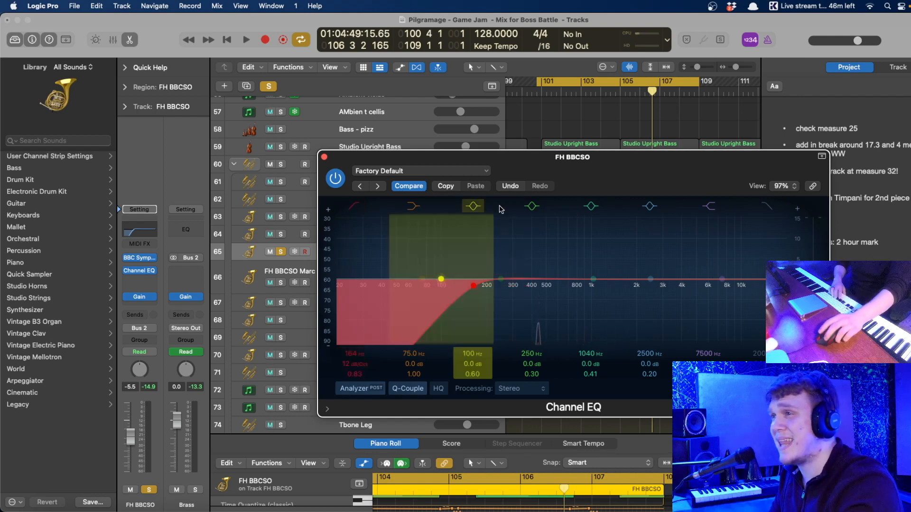
- During playback, set the low cut to 242 Hz at 36 dB/Oct and the low shelf to -0.7 dB at 142 Hz
key("space")
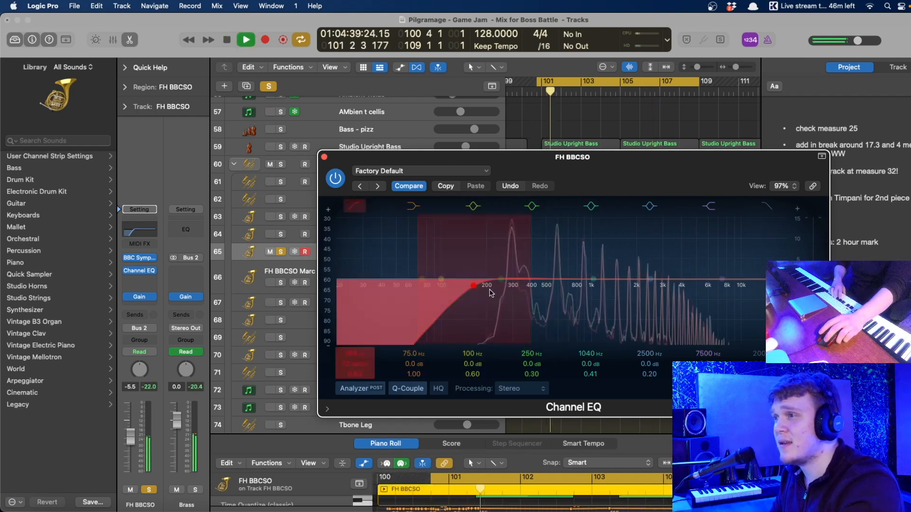
left_click_drag(473, 286, 498, 283)
left_click(419, 280)
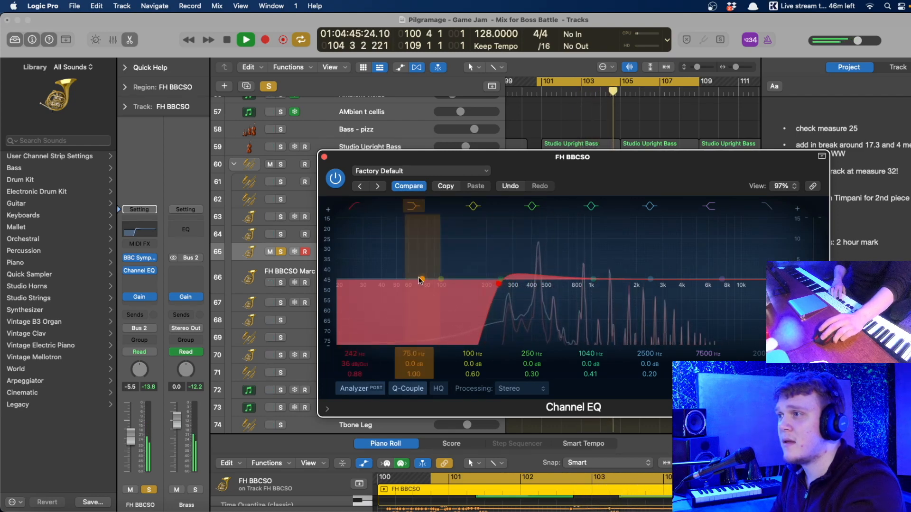
left_click_drag(419, 279, 464, 283)
- Sweep the 1040 Hz band with a narrow boost, and settle it at 438 Hz with -2.7 dB and a Q of 2.90
left_click_drag(591, 280, 545, 255)
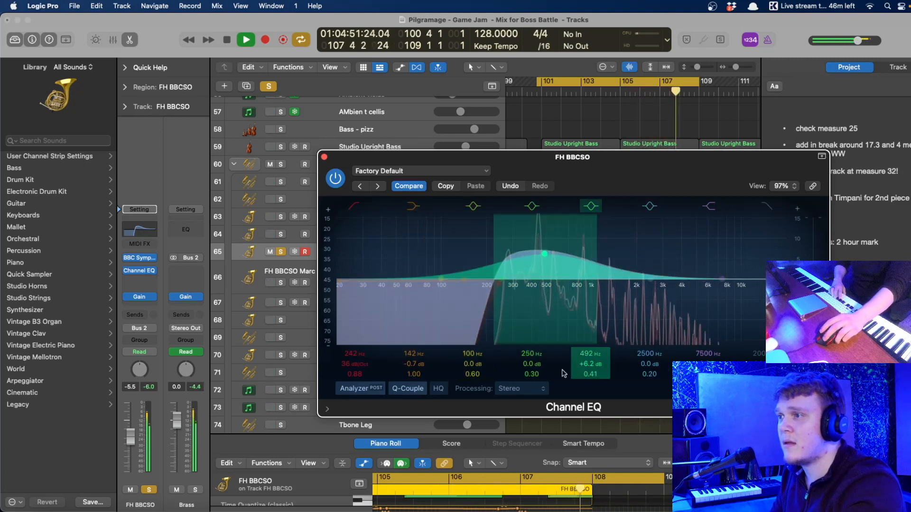
left_click_drag(590, 375, 591, 362)
left_click_drag(546, 255, 538, 223)
left_click_drag(591, 371, 553, 268)
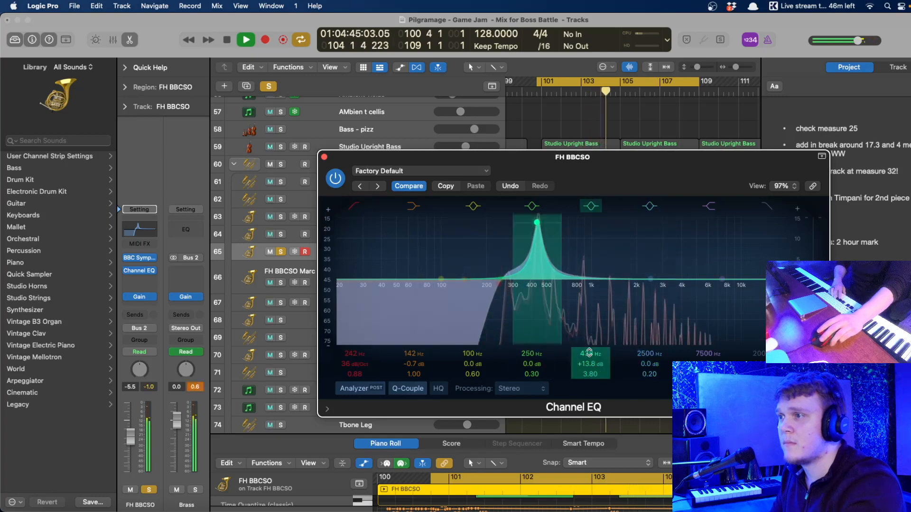
left_click_drag(543, 255, 539, 335)
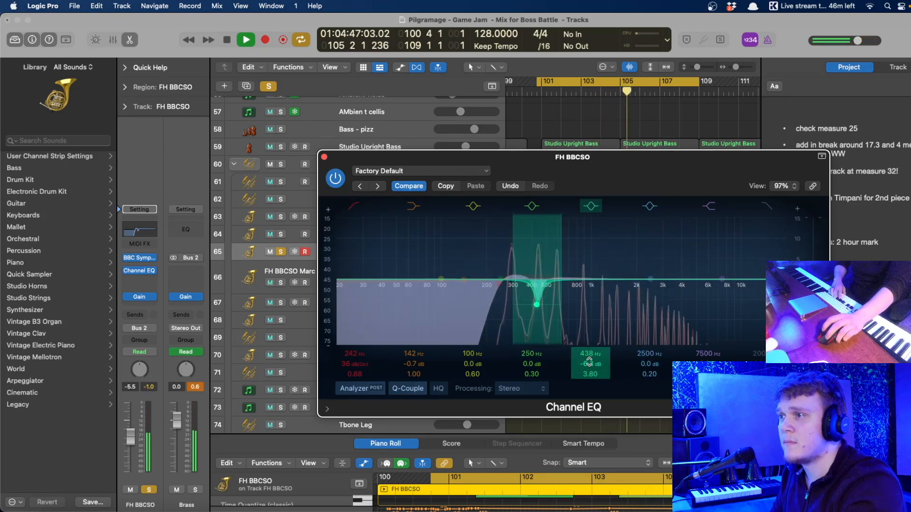
mouse_move(590, 374)
left_mouse_down()
mouse_move(590, 388)
mouse_move(594, 360)
left_mouse_up()
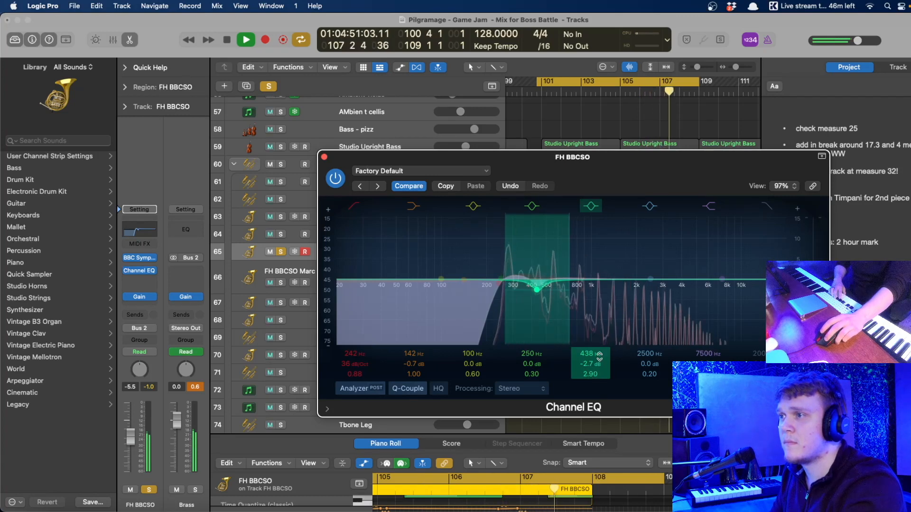
- Sweep the 2500 Hz band the same way, and settle it at 880 Hz with -4.3 dB and a Q of 3.60
left_click_drag(647, 293, 649, 281)
left_click_drag(652, 372, 653, 356)
left_click_drag(653, 269, 598, 243)
left_click_drag(650, 374, 650, 357)
left_click_drag(607, 259, 584, 299)
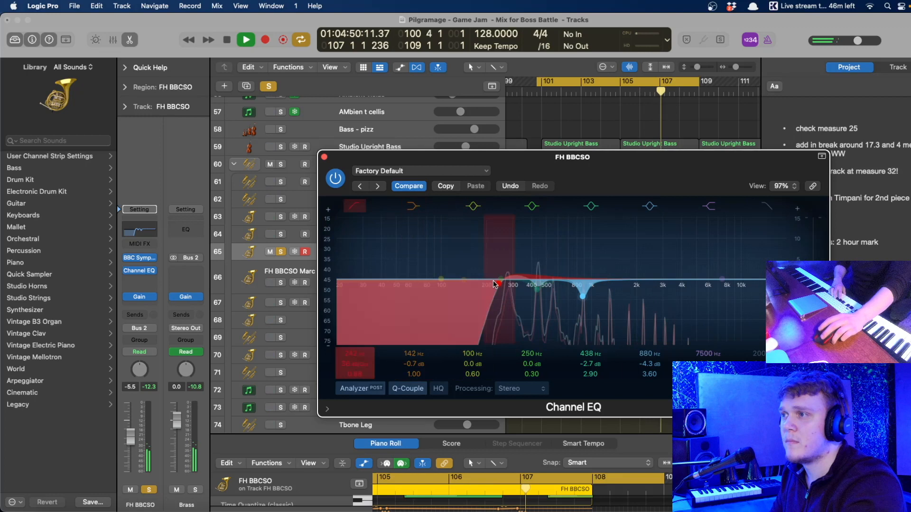
- Close the Channel EQ, stop playback, and select the FH BBC\ region at measure 116
key("super+w")
key("space")
scroll(545, 316, "down", 3)
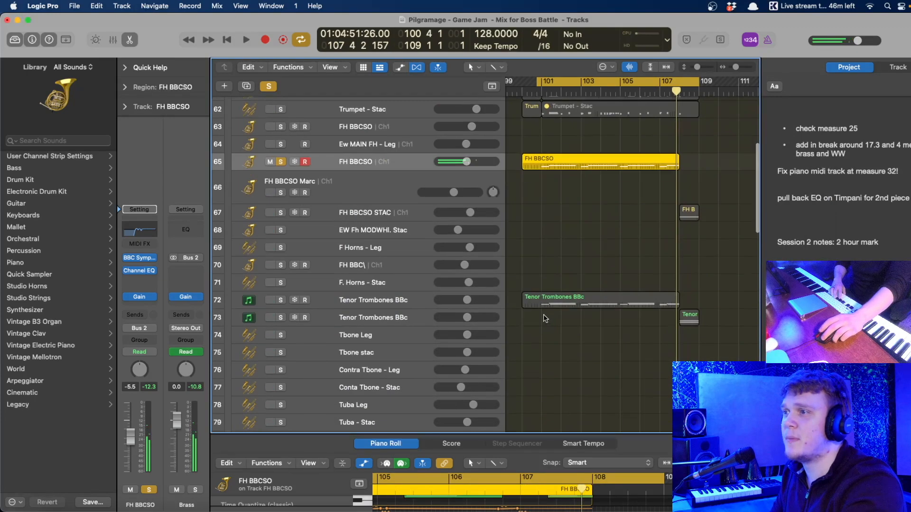
left_click(611, 252)
scroll(611, 247, "right", 10)
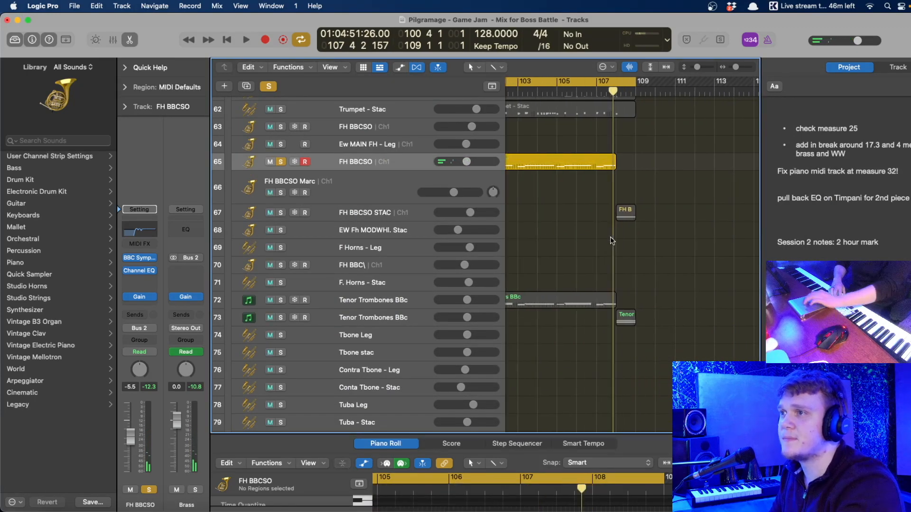
scroll(612, 241, "right", 4)
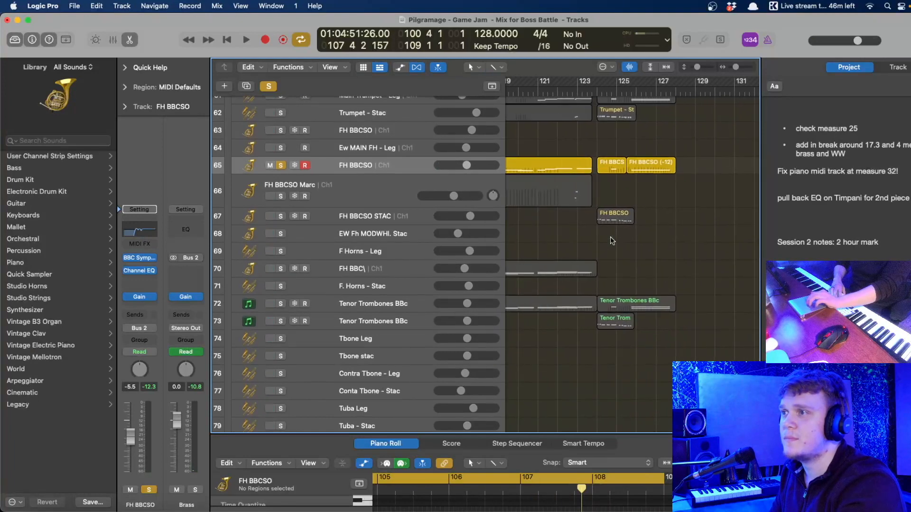
scroll(612, 240, "left", 5)
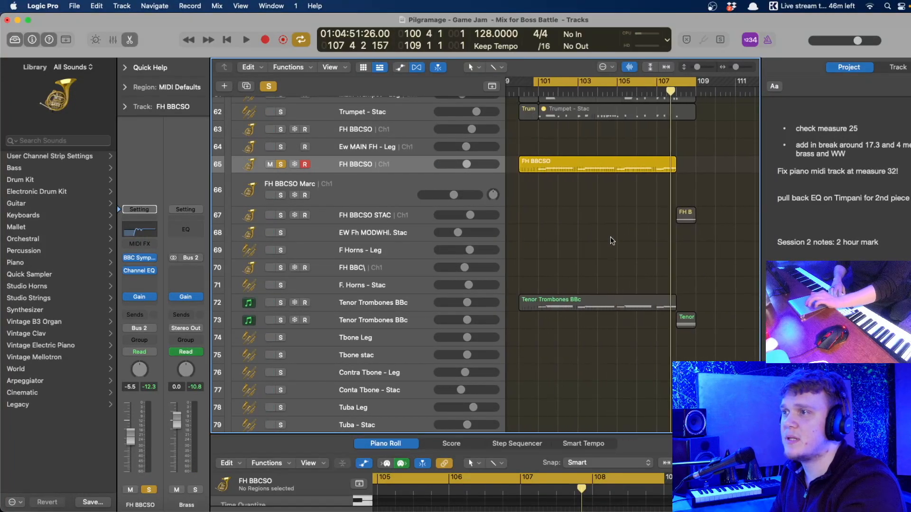
left_click(615, 272)
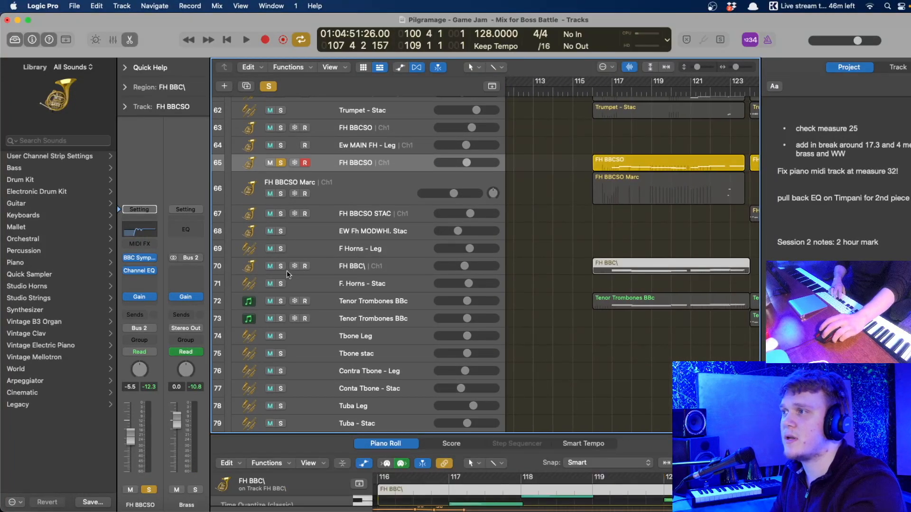
- Solo the FH BBC\ track instead of FH BBCSO, and set the cycle range to measures 116 to 124
left_click(281, 162)
left_click_drag(592, 78, 750, 81)
left_click(621, 250)
left_click(396, 269)
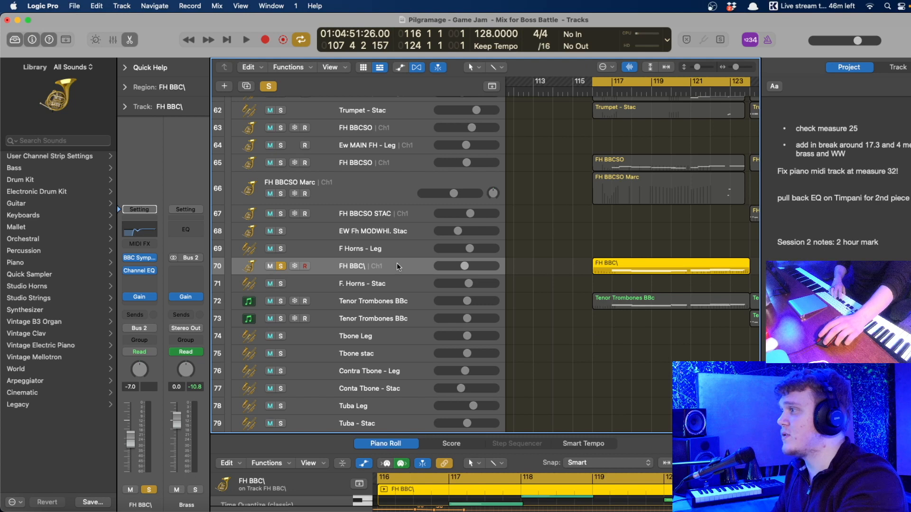
- Check the existing Channel EQ settings on the FH BBC\ track, and close the plug-in window
left_click(645, 228)
scroll(646, 228, "down", 1)
scroll(591, 281, "up", 3)
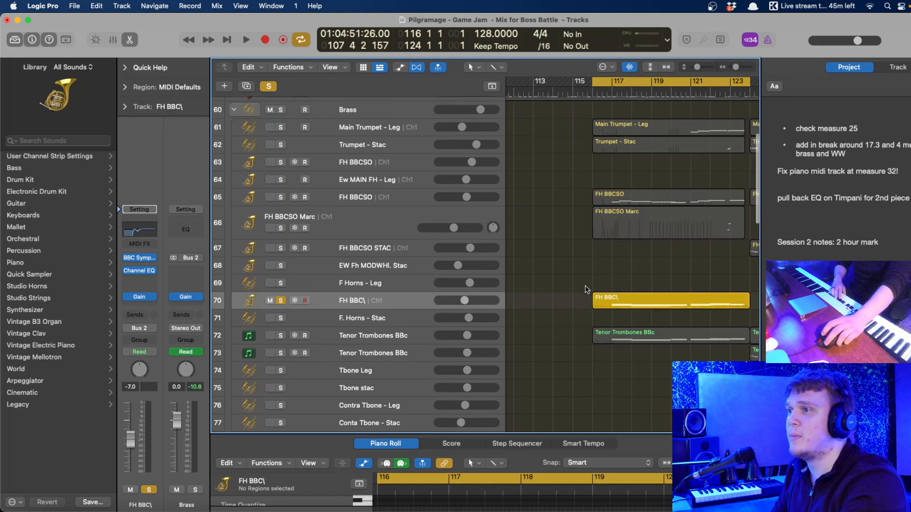
left_click(141, 238)
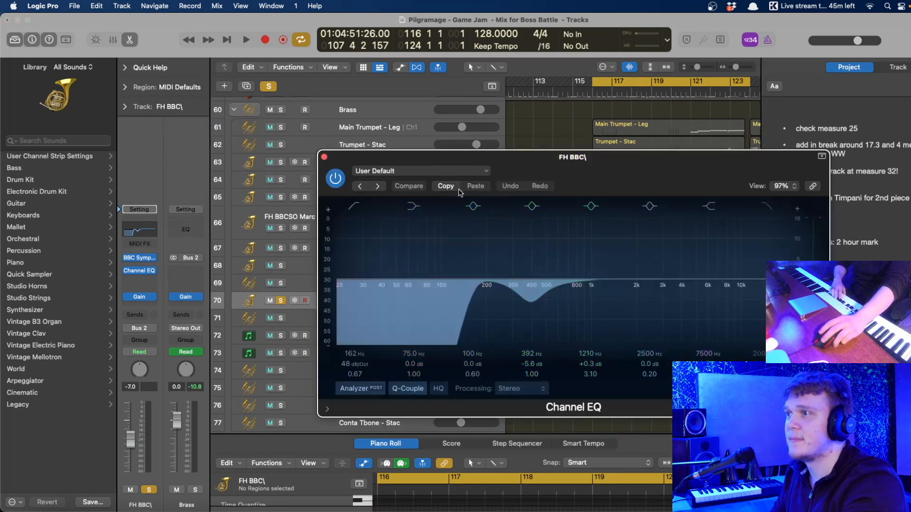
left_click(324, 157)
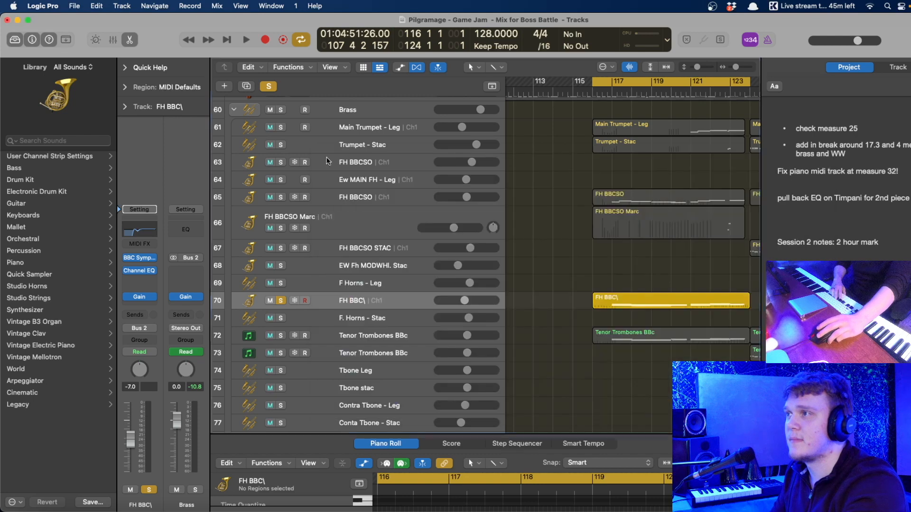
- Select the FH BBC\ track and play it with the cycle range moved to bars 117 through 125
left_click(401, 200)
left_click(380, 304)
key("space")
left_click_drag(630, 84, 649, 84)
scroll(568, 259, "right", 3)
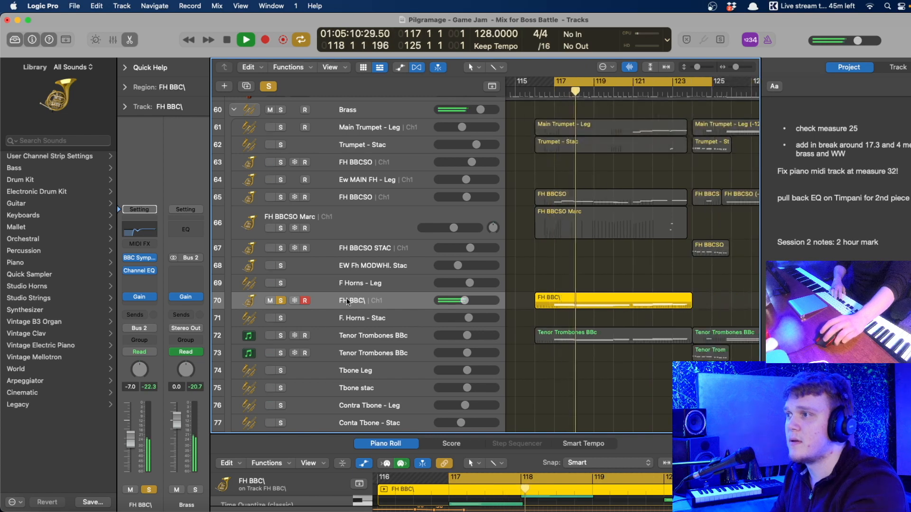
- In the FH BBC\ Channel EQ, cut 785 Hz by 4.9 dB with Q 5.60 and set the 392 Hz band to 400 Hz, -3.5 dB
key("e")
left_click_drag(668, 285, 663, 293)
left_click_drag(598, 339, 596, 327)
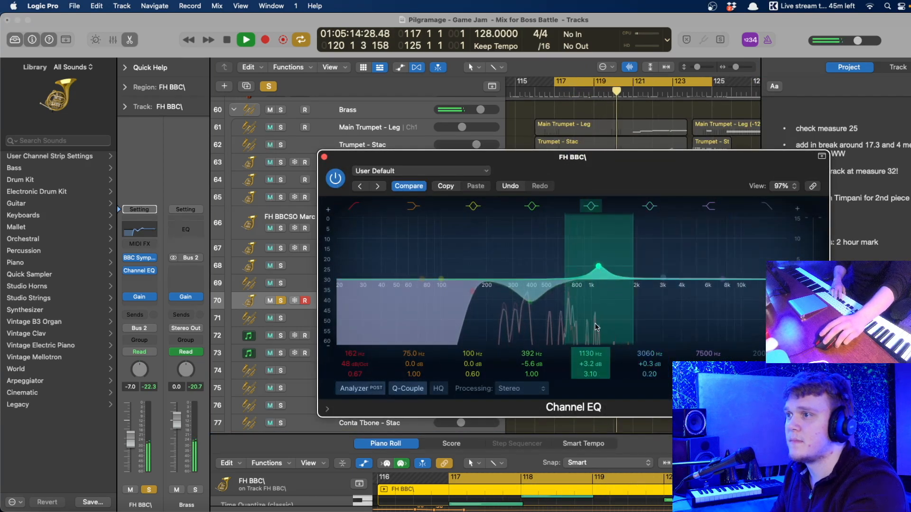
left_click_drag(592, 373, 591, 368)
left_click_drag(600, 274, 525, 286)
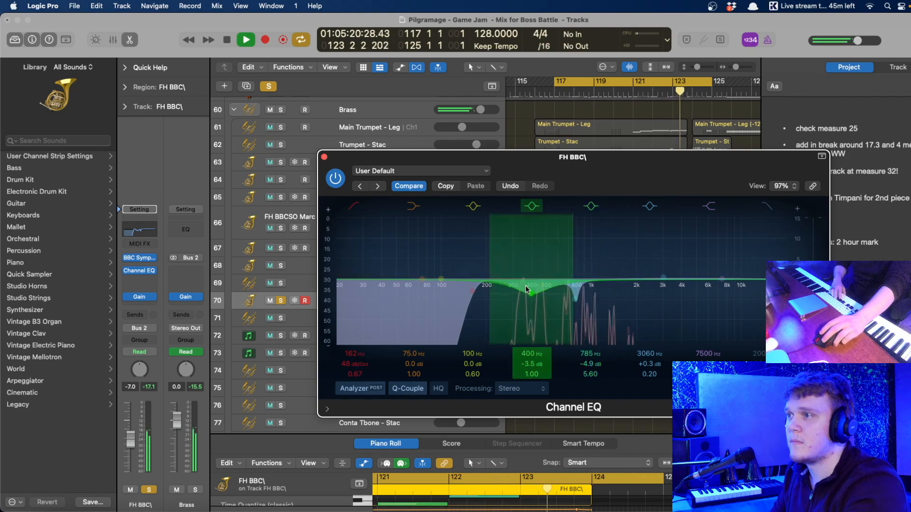
left_click(324, 157)
key("space")
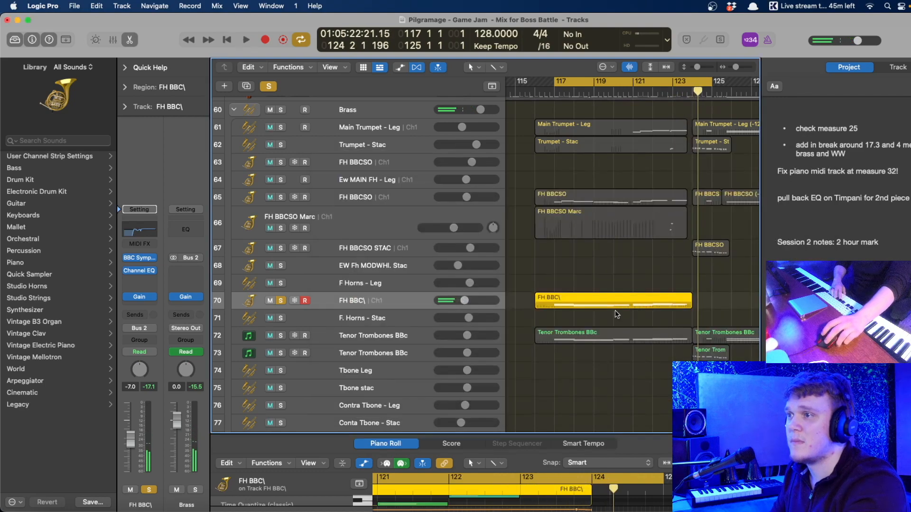
- Enlarge the Piano Roll and review the FH BBC\ region's Modulation and MIDI Volume automation during playback
double_click(608, 443)
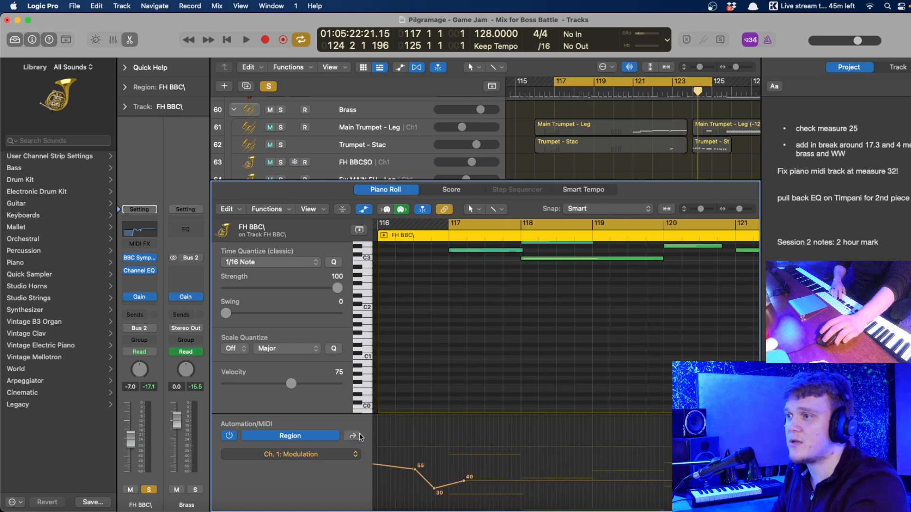
left_click(442, 460)
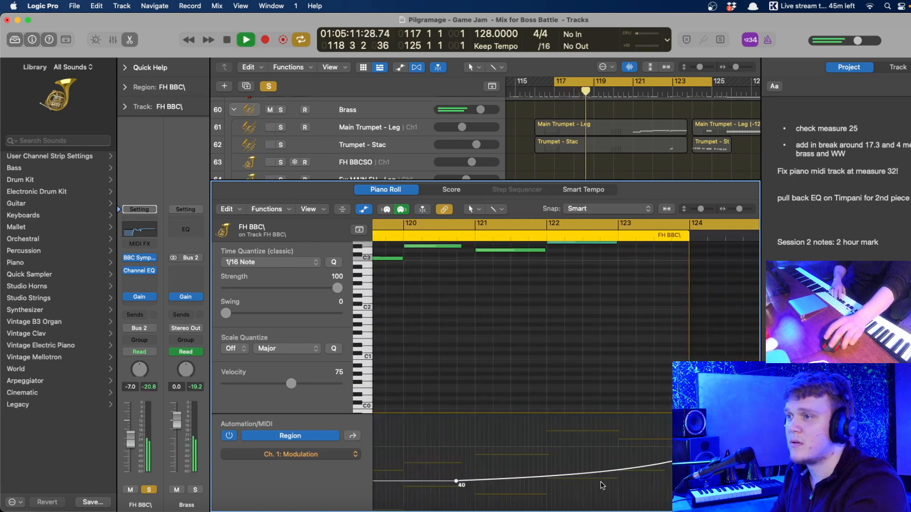
left_click_drag(585, 477, 583, 486)
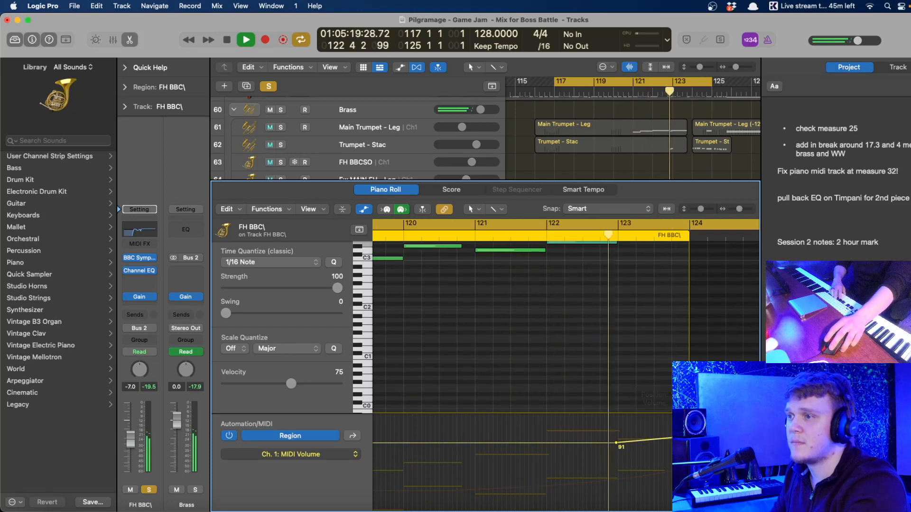
key("space")
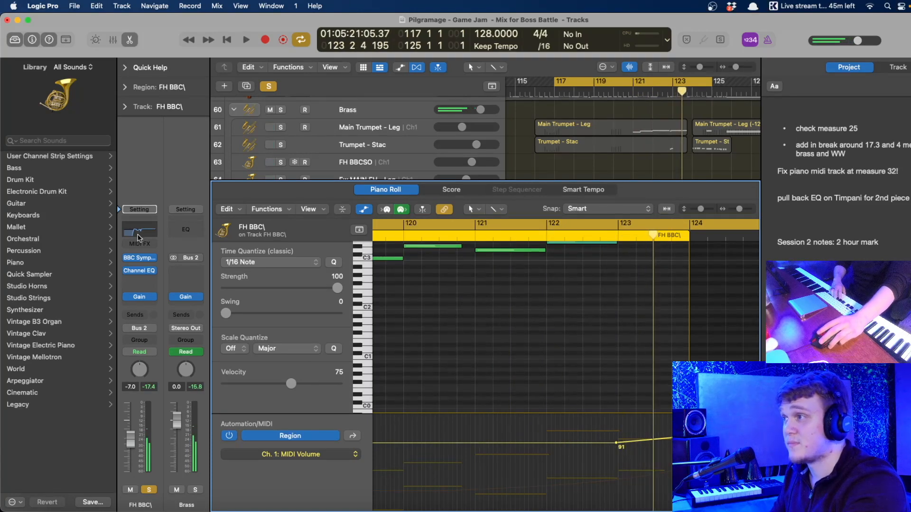
- In the FH BBC\ Channel EQ, set the fourth band to 785 Hz, -4.3 dB and turn off the fifth band
left_click(139, 270)
key("space")
mouse_move(572, 217)
left_mouse_down()
mouse_move(602, 217)
mouse_move(544, 217)
mouse_move(573, 216)
left_mouse_up()
left_click_drag(532, 290, 576, 302)
left_click(593, 208)
key("space")
- Sweep the third EQ band as a narrow boost around 388 Hz and turn it into a 2.5 dB cut at 422 Hz, Q 2.00
left_click_drag(441, 280, 534, 293)
mouse_move(487, 375)
left_mouse_down()
mouse_move(526, 299)
mouse_move(536, 214)
mouse_move(545, 216)
mouse_move(515, 216)
mouse_move(528, 217)
mouse_move(476, 385)
left_mouse_up()
key("space")
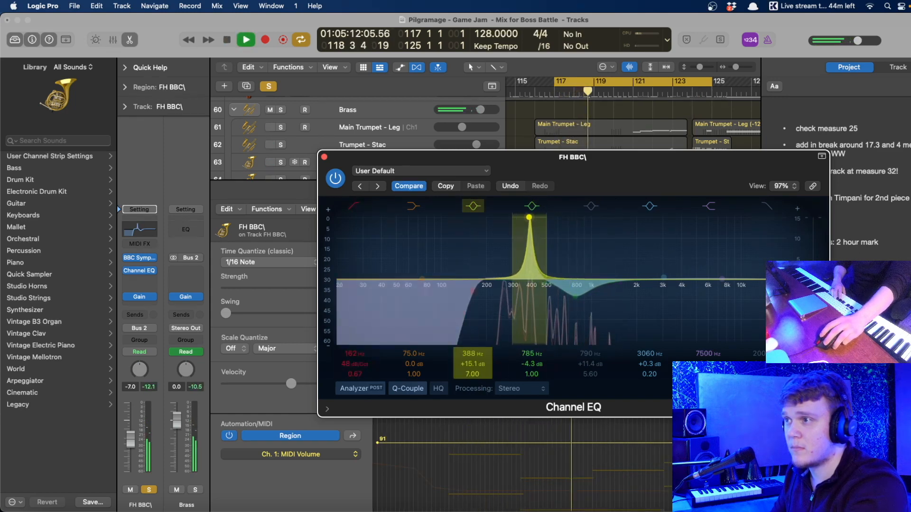
left_click_drag(528, 265, 524, 297)
left_click_drag(472, 375, 473, 380)
left_click_drag(524, 302, 527, 305)
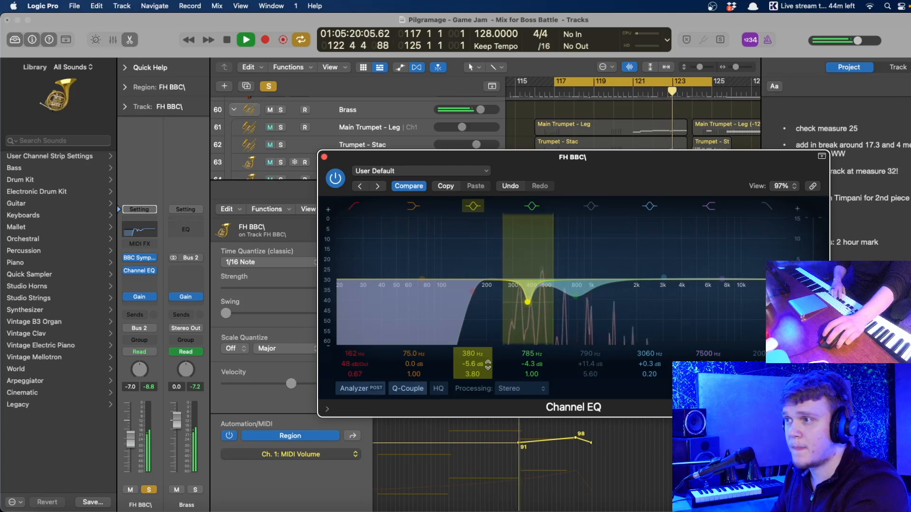
left_click_drag(474, 375, 474, 380)
left_click_drag(530, 302, 536, 295)
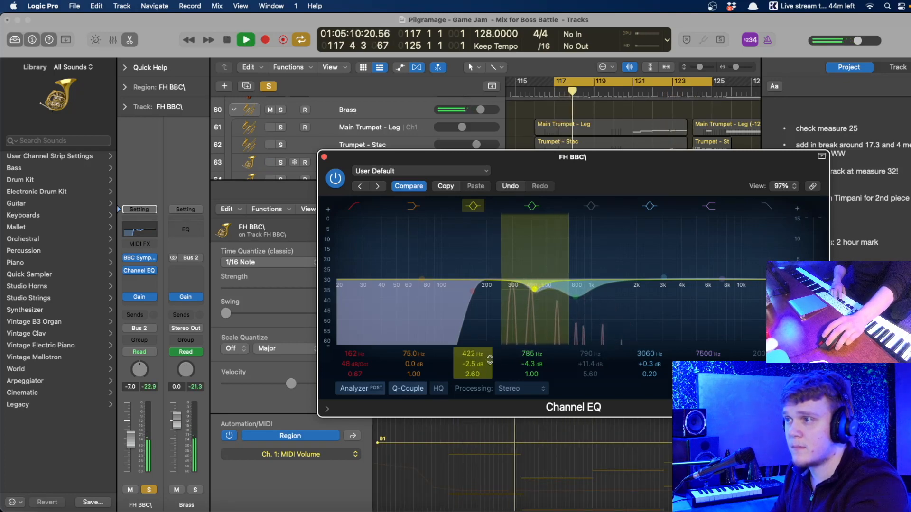
left_click_drag(473, 375, 474, 377)
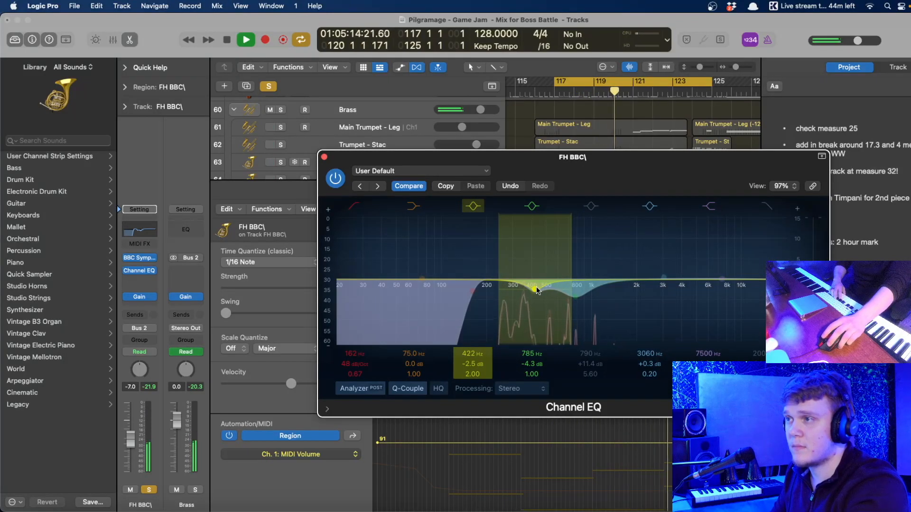
- Set the fourth EQ band to 730 Hz, -2.4 dB and the third to 388 Hz, -4.3 dB, Q 1.40, and close the EQ
left_click_drag(538, 291, 569, 297)
left_click(576, 308)
left_click(525, 305)
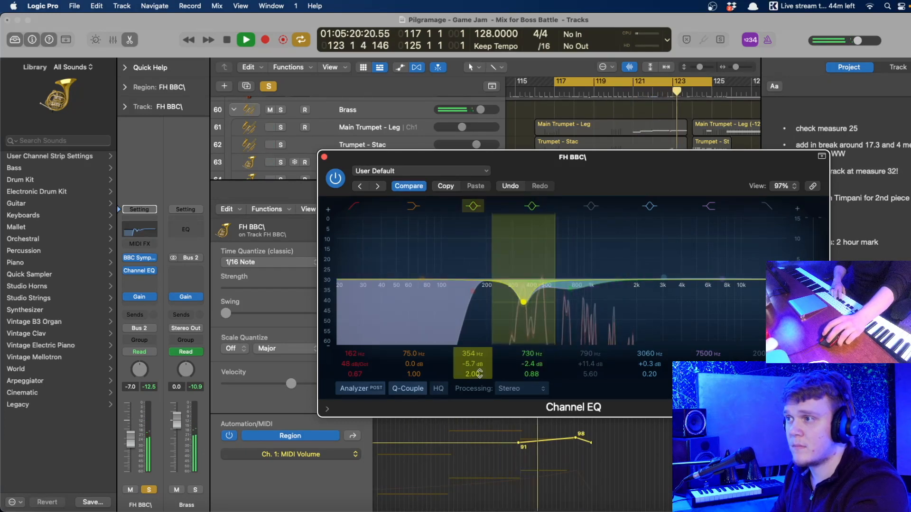
left_click_drag(530, 324, 533, 303)
key("space")
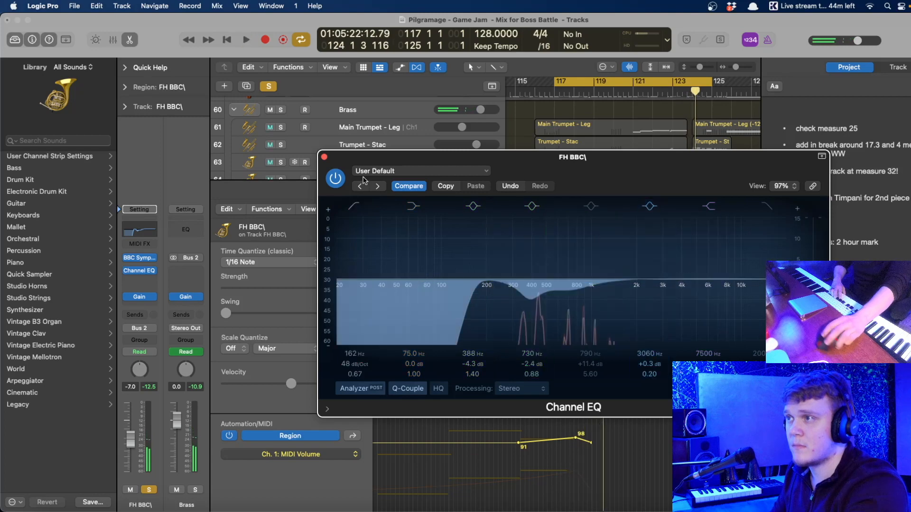
left_click(324, 157)
- Shrink the Piano Roll, solo Tenor Trombones BBc track 72 instead of FH BBC\, and play its region
scroll(546, 170, "down", 2)
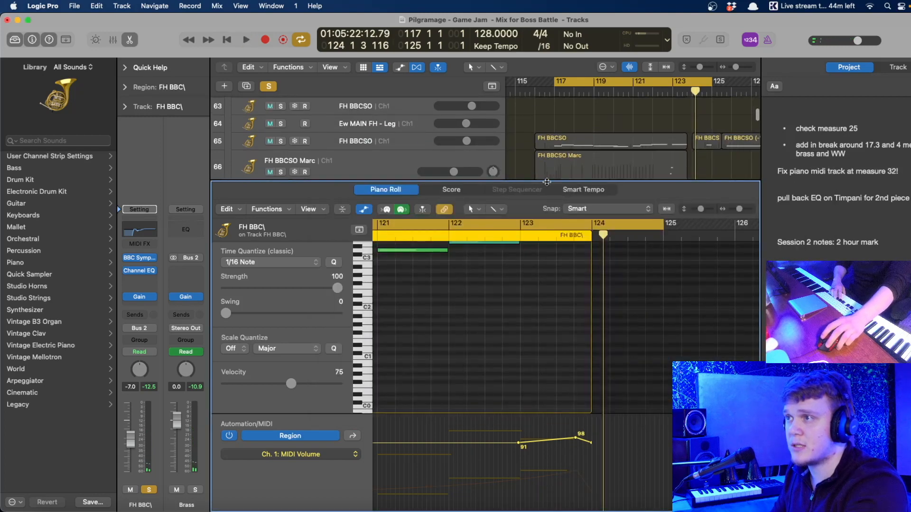
left_click_drag(545, 181, 558, 372)
scroll(576, 266, "down", 3)
left_click(539, 220)
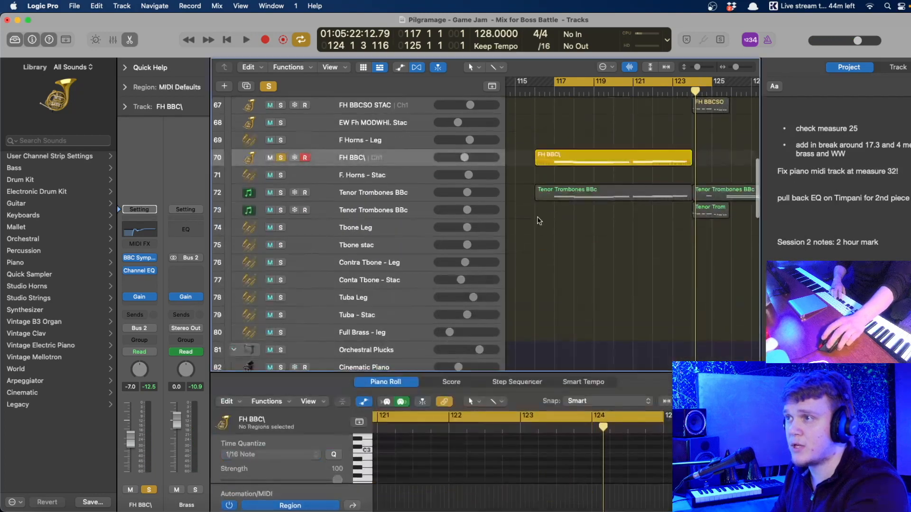
left_click(281, 192)
left_click(280, 157)
left_click(546, 194)
key("space")
left_click_drag(538, 370, 547, 424)
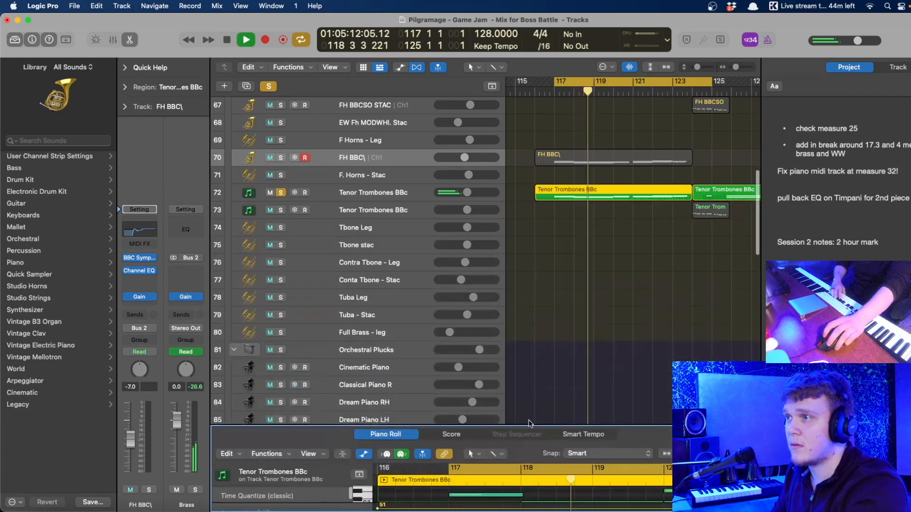
- Add a Channel EQ to Tenor Trombones BBc track 72 with a steep low cut at about 200 Hz, and close it
left_click(398, 192)
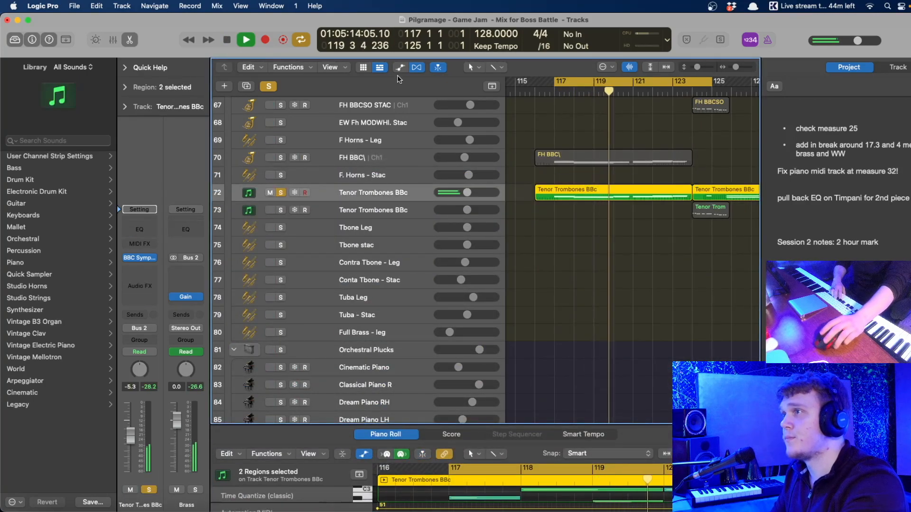
key("a")
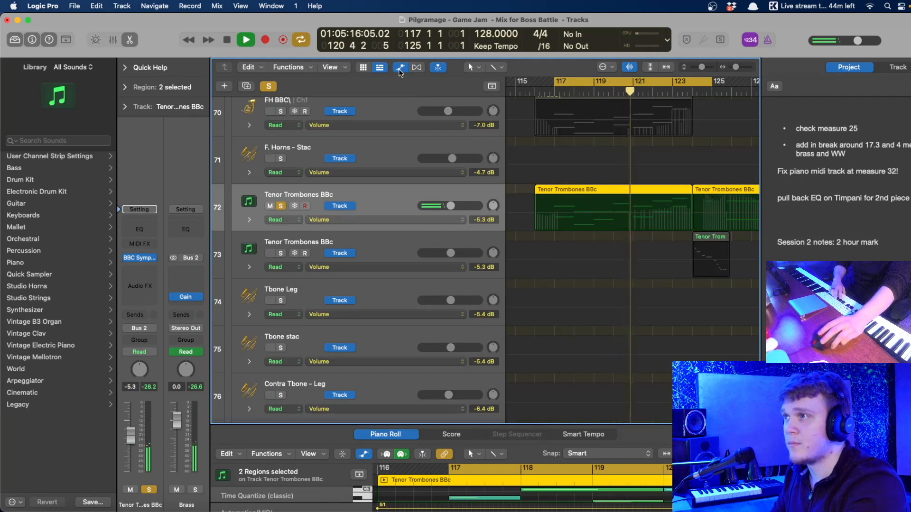
left_click(400, 69)
left_click(139, 230)
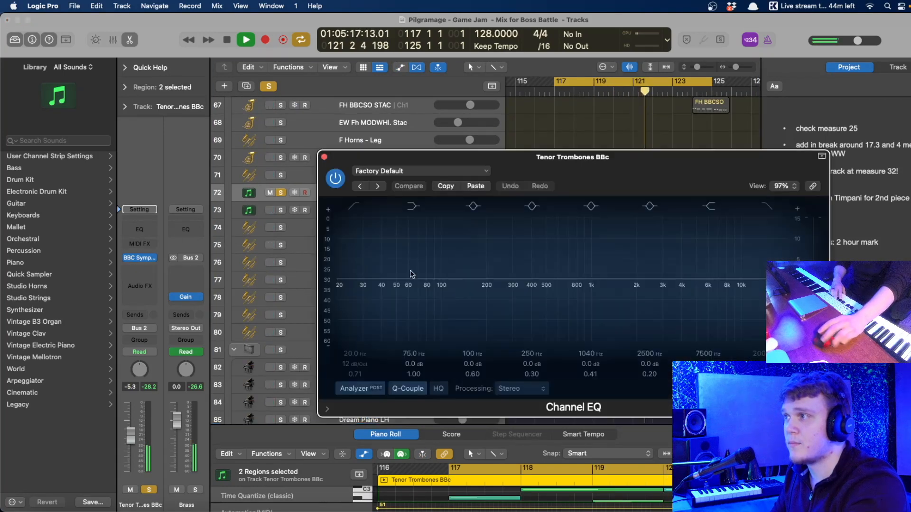
left_click(353, 208)
left_click_drag(368, 298, 465, 310)
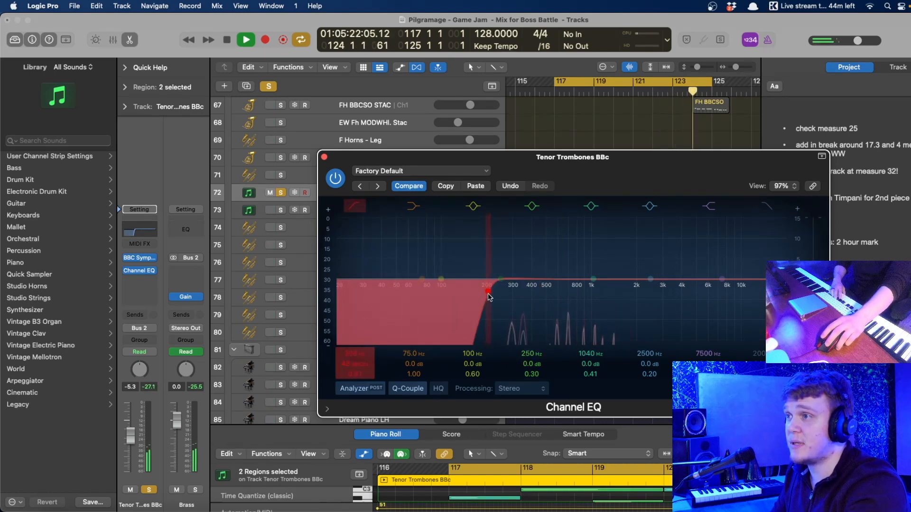
key("space")
left_click(325, 157)
left_click(572, 264)
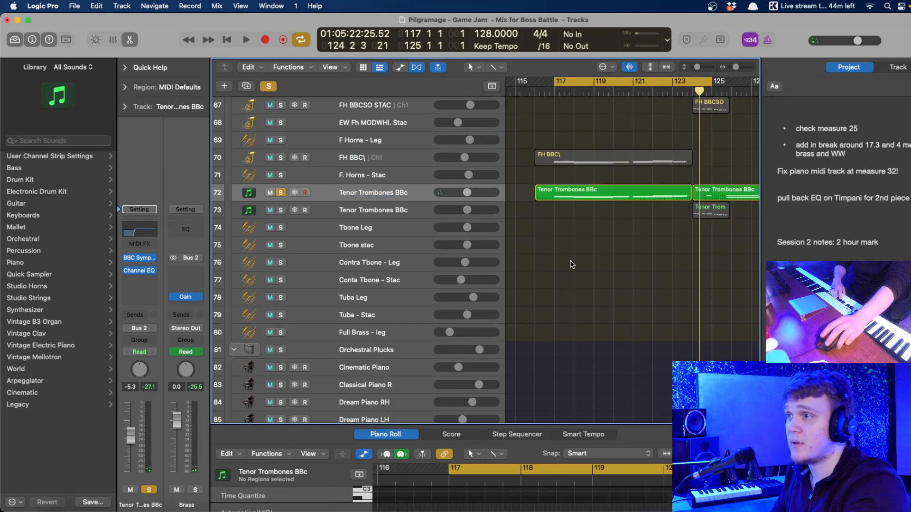
- Solo Tenor Trombones BBc track 73 instead of track 72 and play it with the cycle range at bars 124 through 132
scroll(572, 265, "up", 3)
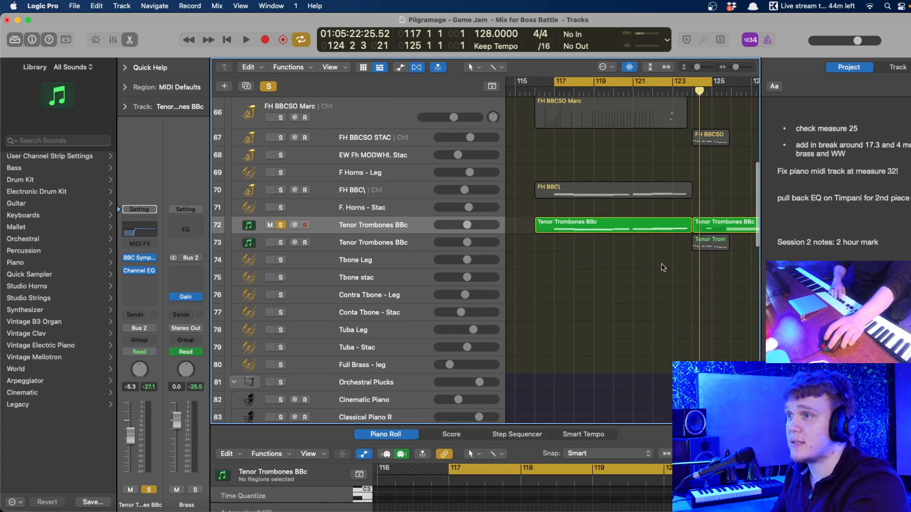
left_click(395, 231)
left_click(363, 241)
left_click(281, 242)
left_click(280, 226)
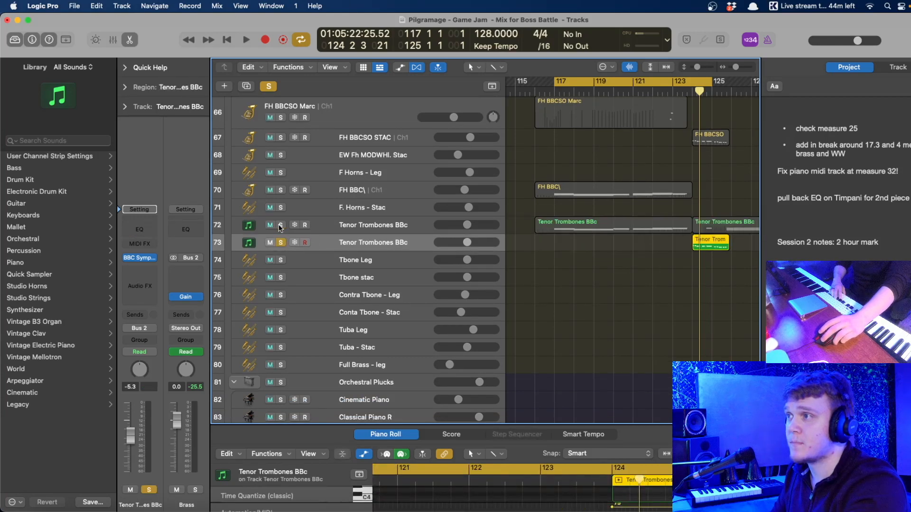
left_click_drag(641, 88, 736, 82)
key("space")
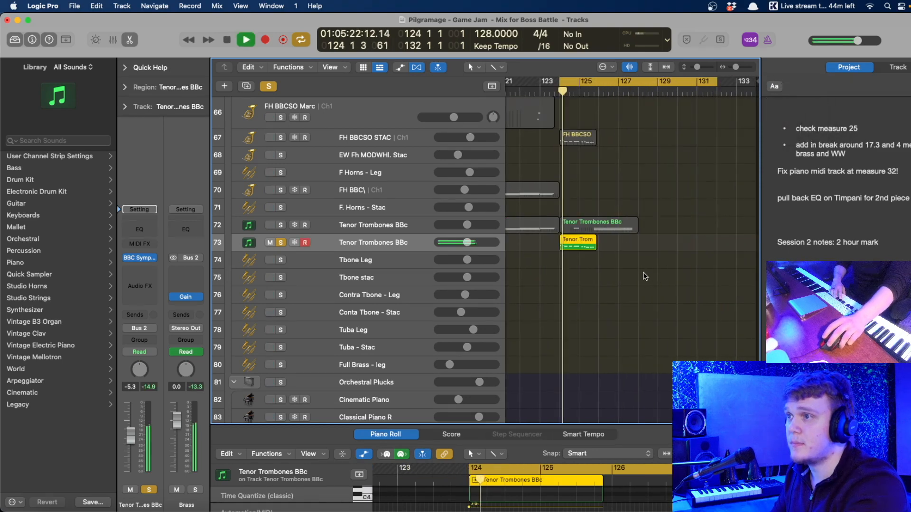
- Add a Channel EQ to Tenor Trombones BBc track 73 with a 48 dB/Oct low cut at about 137 Hz
left_click(143, 230)
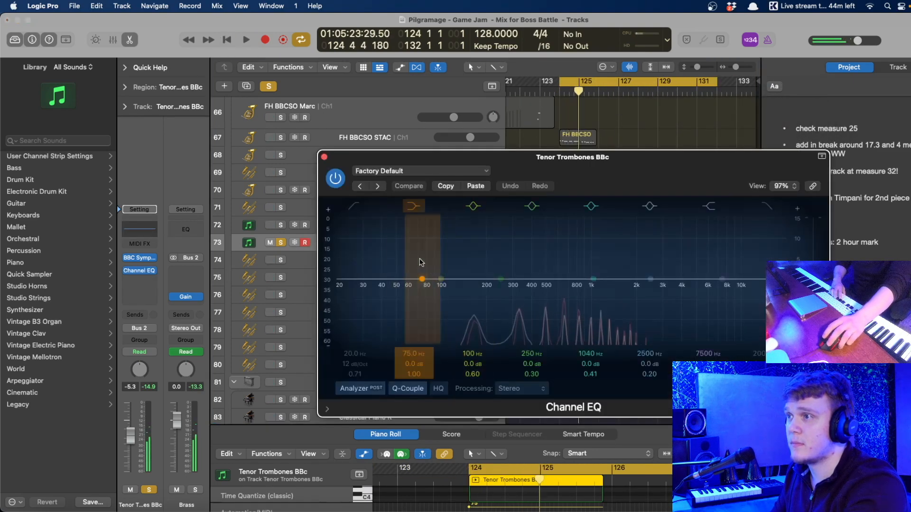
left_click_drag(358, 224, 477, 279)
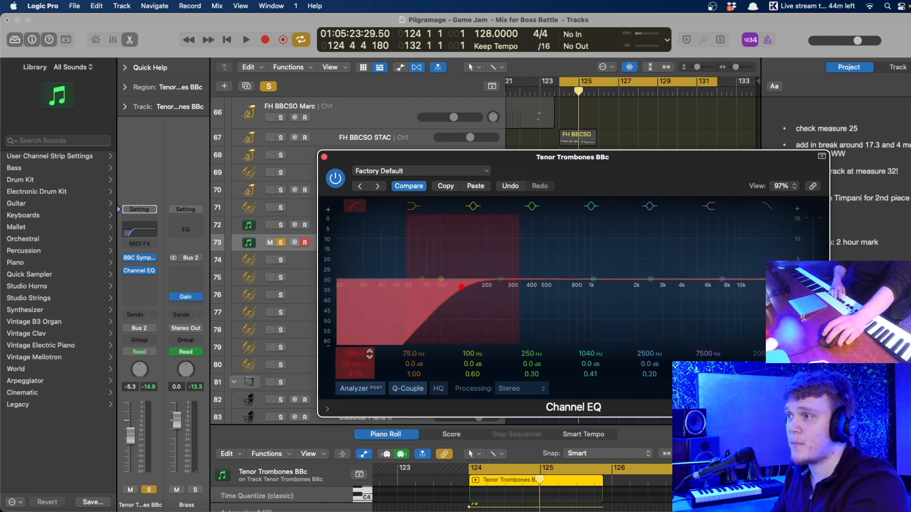
left_click_drag(368, 362, 369, 347)
key("space")
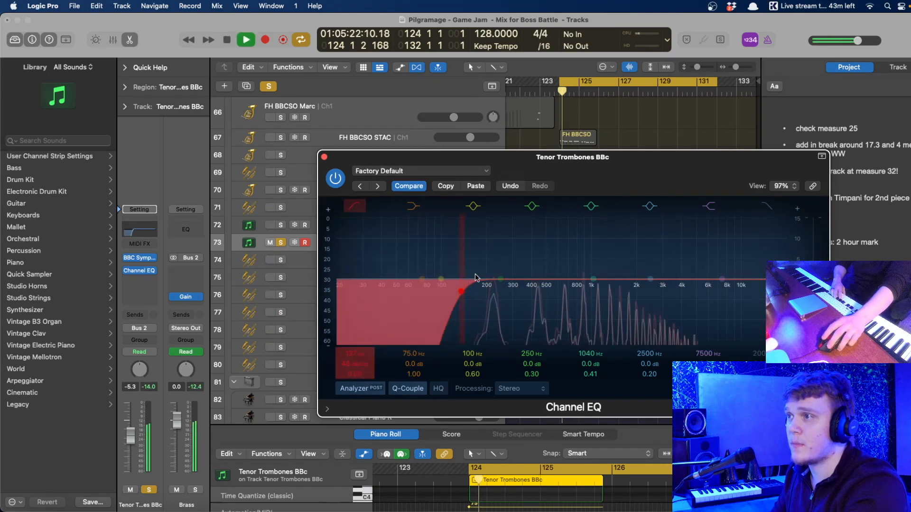
- Add a low shelf cut of 3.6 dB at 300 Hz and a bell cut of 2.3 dB at 875 Hz, and audition them
left_click_drag(399, 282, 495, 293)
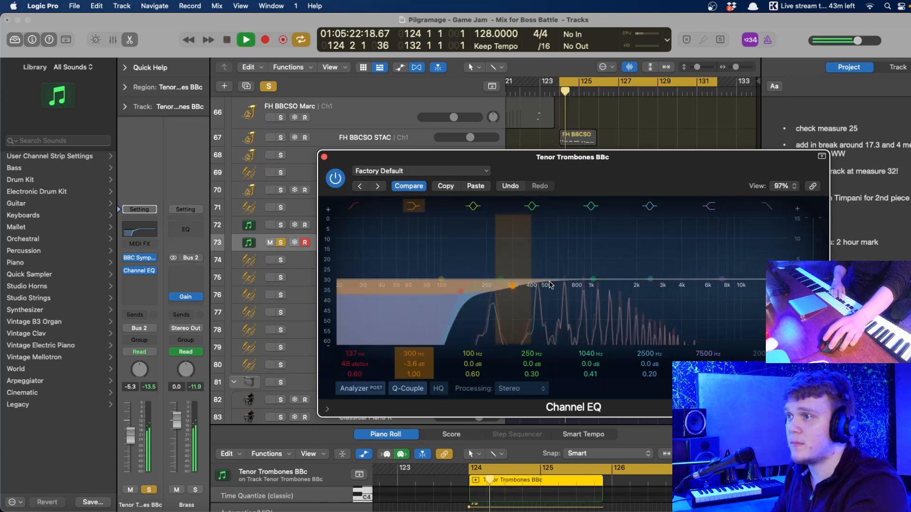
key("space")
mouse_move(593, 279)
left_mouse_down()
mouse_move(577, 231)
mouse_move(582, 286)
left_mouse_up()
key("space")
key("space")
key("space")
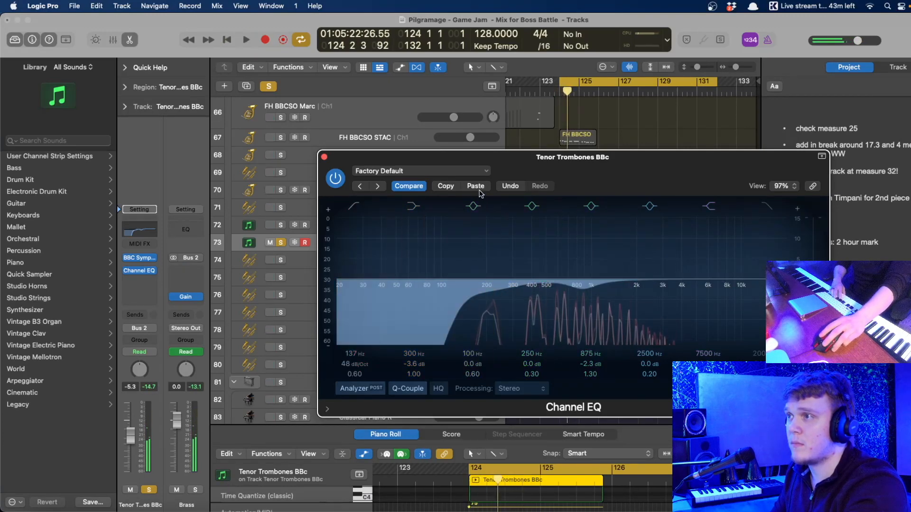
- Paste the copied French horn EQ settings into the track 73 Channel EQ and close the EQ window
left_click(475, 186)
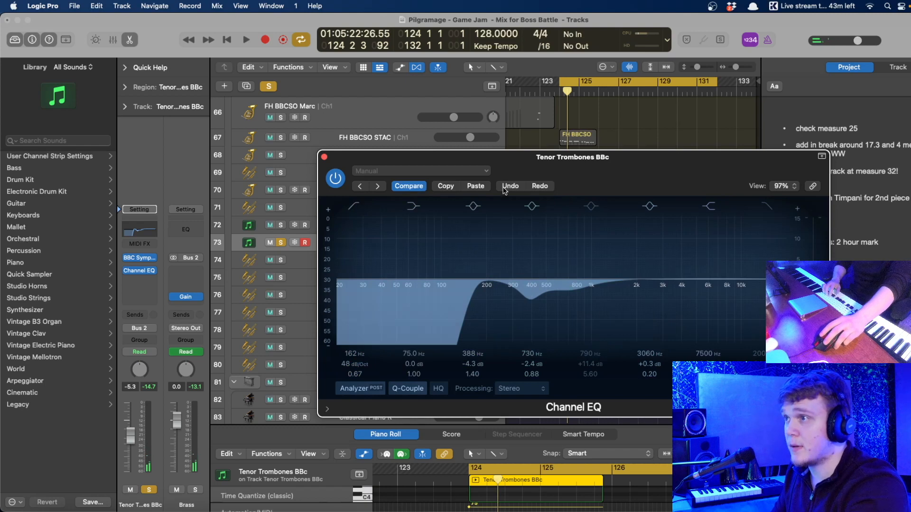
left_click(324, 157)
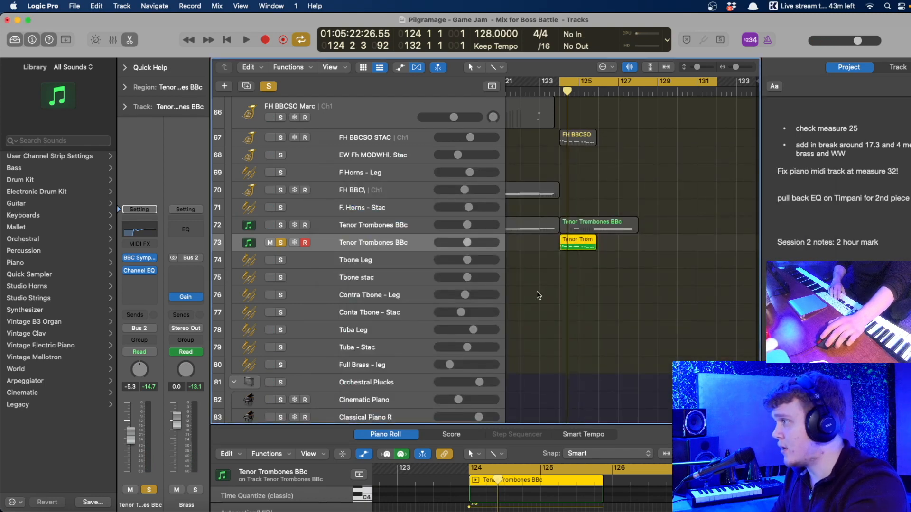
- Paste the copied EQ settings into the Channel EQ on Tenor Trombones BBc track 72 and close the EQ window
left_click(626, 292)
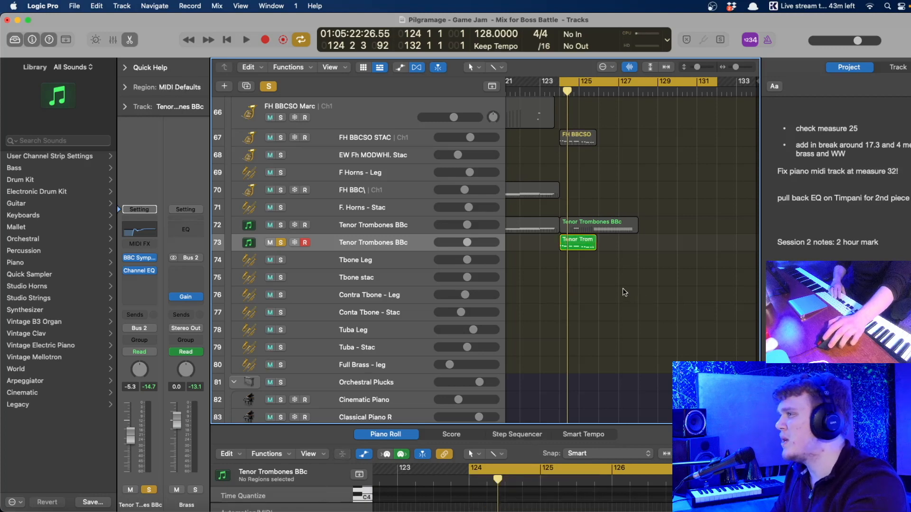
left_click(580, 225)
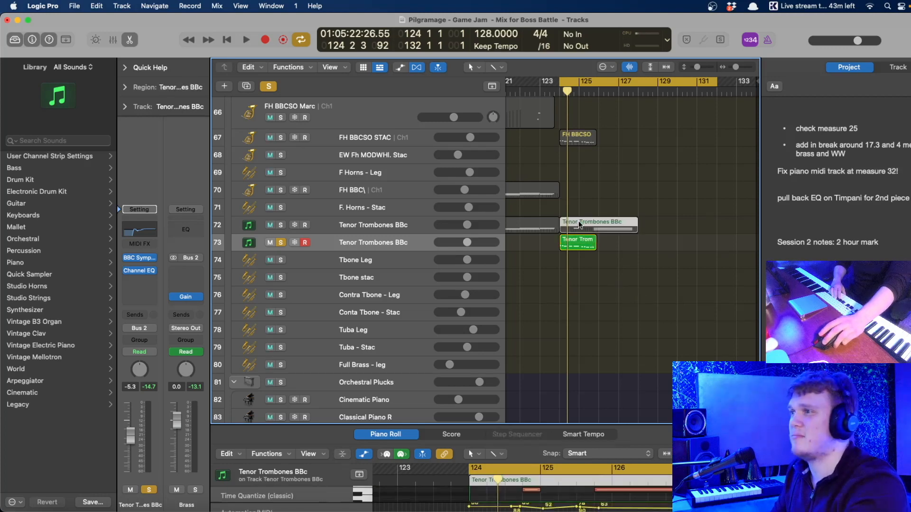
left_click(348, 226)
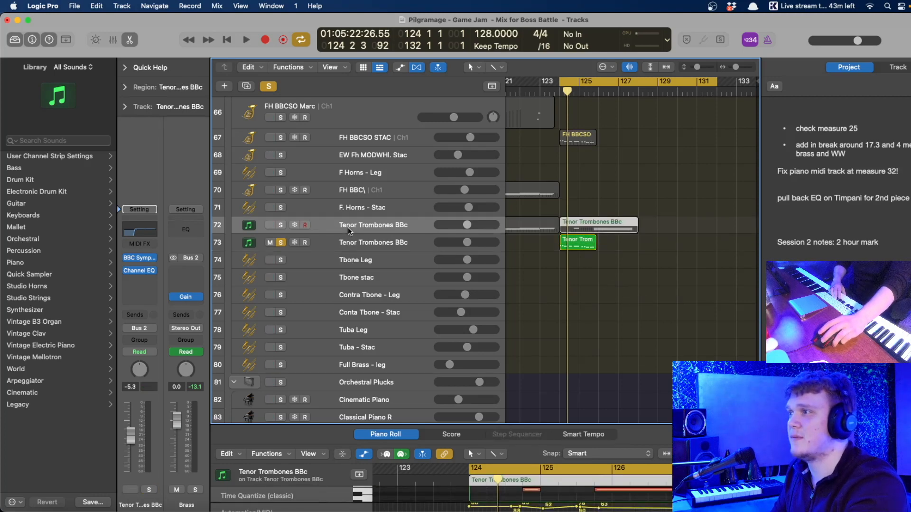
left_click(156, 229)
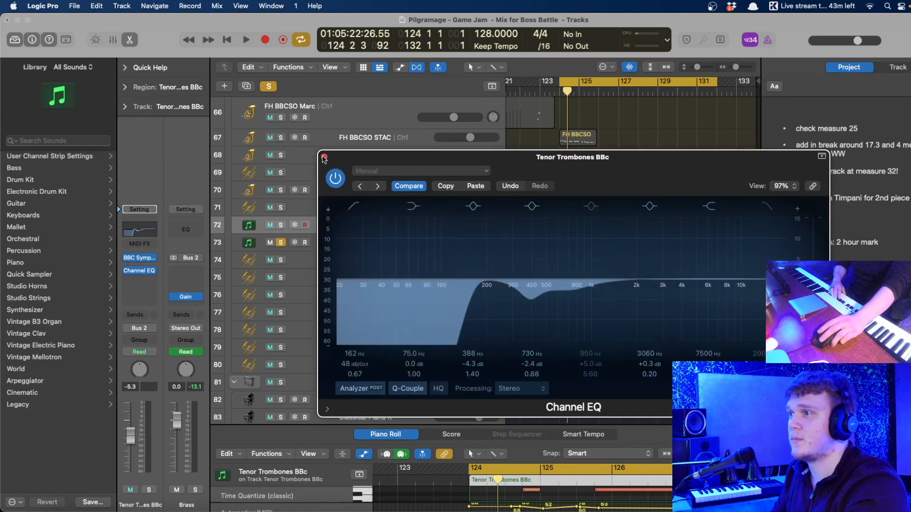
left_click(324, 158)
left_click(555, 209)
- Copy the Channel EQ settings from FH BBCSO track 65 and close its EQ window
scroll(558, 206, "up", 3)
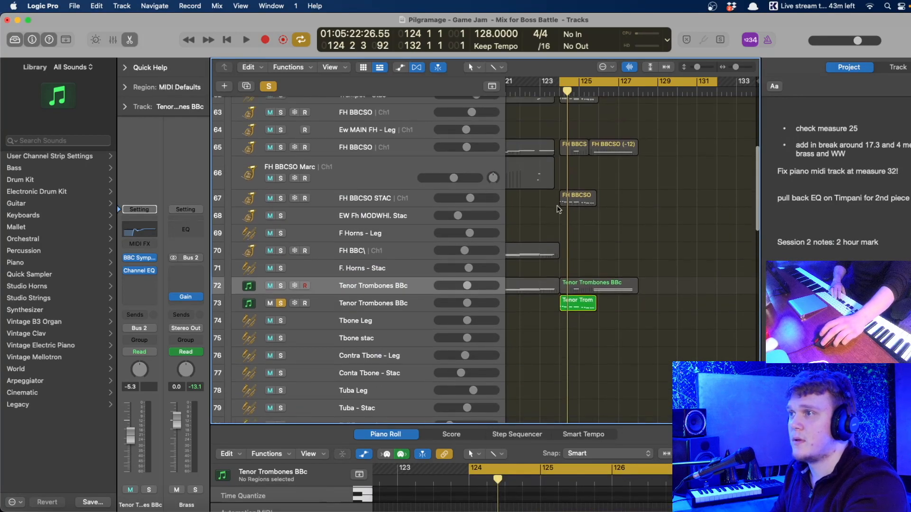
left_click(572, 204)
left_click(389, 174)
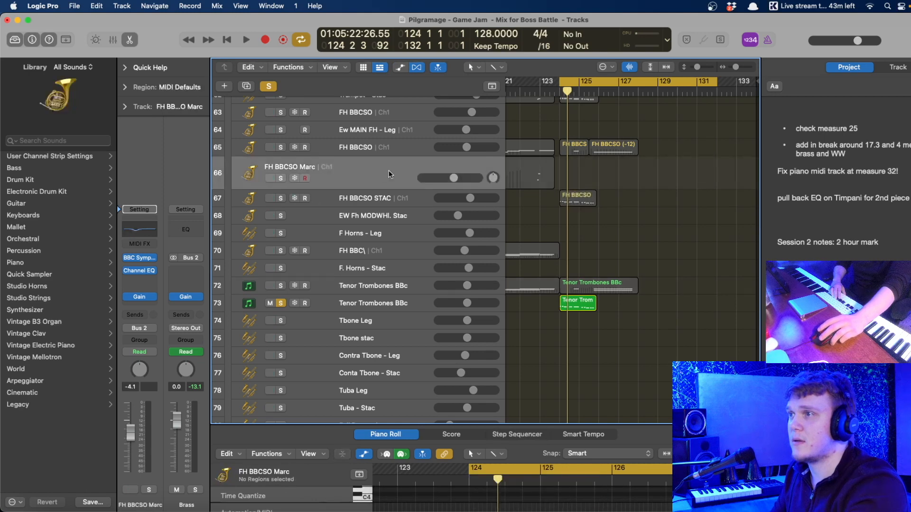
left_click(412, 147)
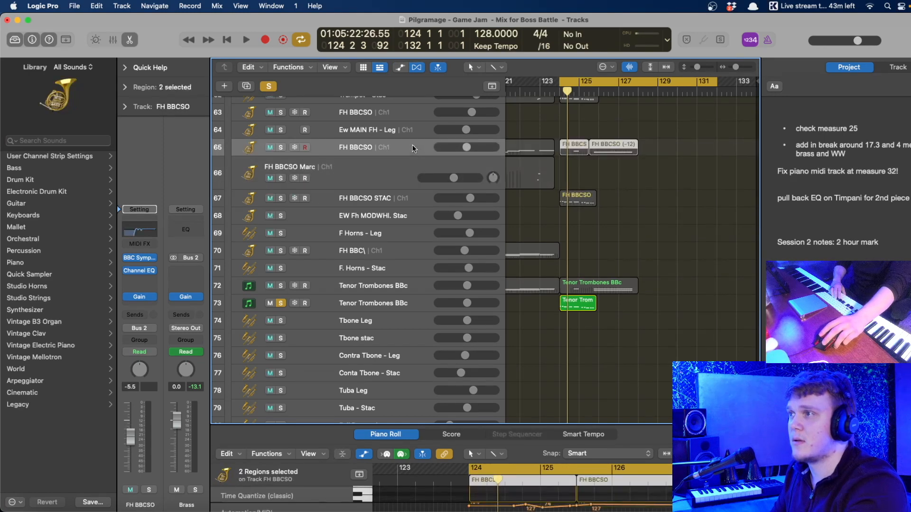
left_click(140, 230)
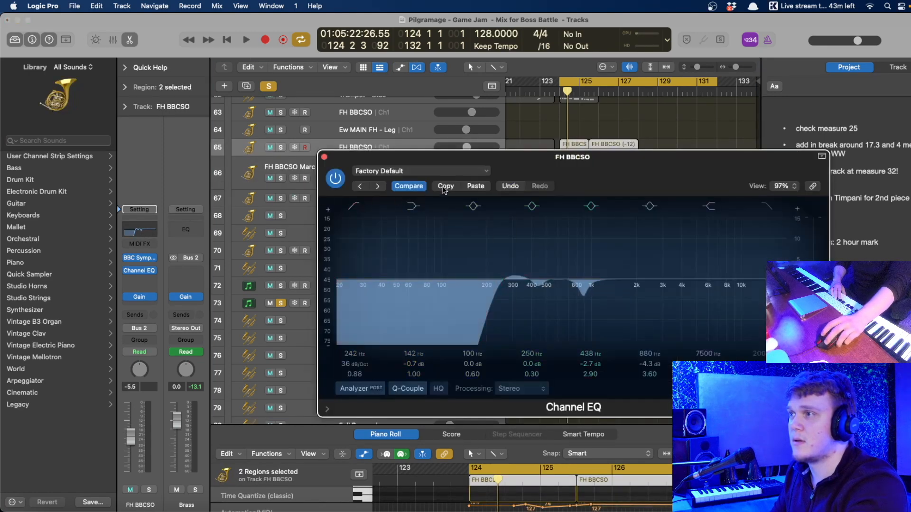
left_click(324, 157)
- Paste the copied EQ settings into the Channel EQ on FH BBCSO Marc track 66 and close the window
left_click(315, 181)
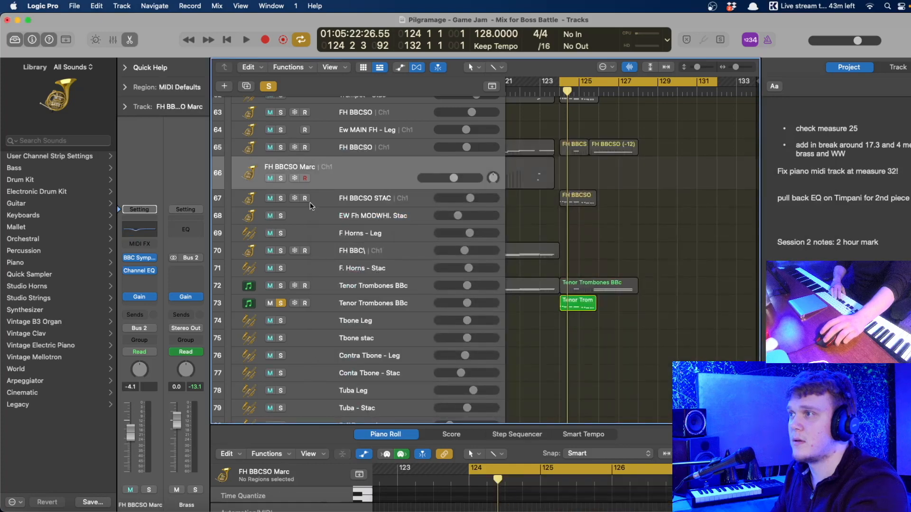
left_click(126, 235)
left_click(476, 185)
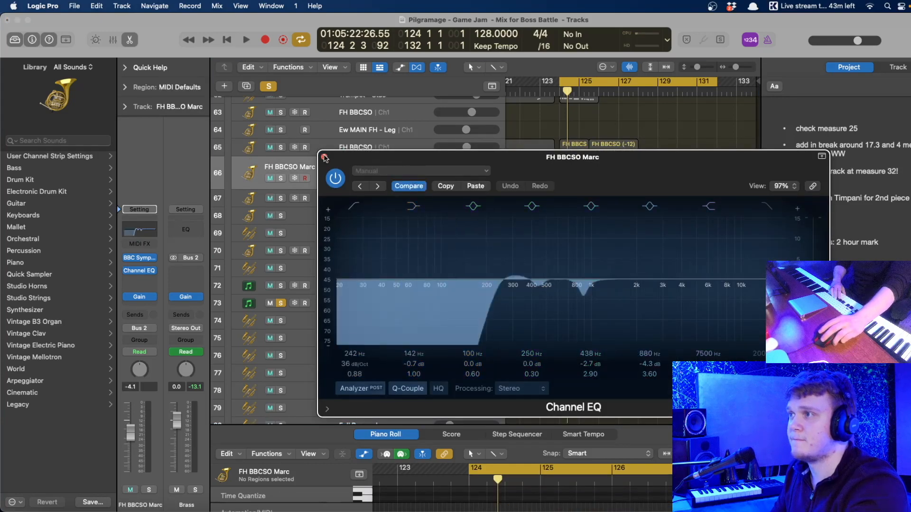
left_click(325, 158)
- Replace the FH BBCSO STAC track 67 Channel EQ settings with the copied French horn settings and close the window
left_click(367, 196)
left_click(140, 230)
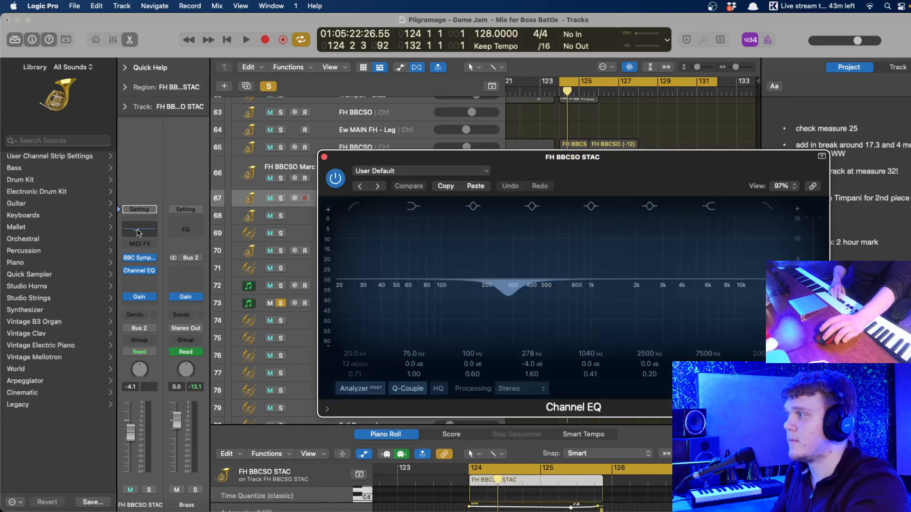
left_click(475, 186)
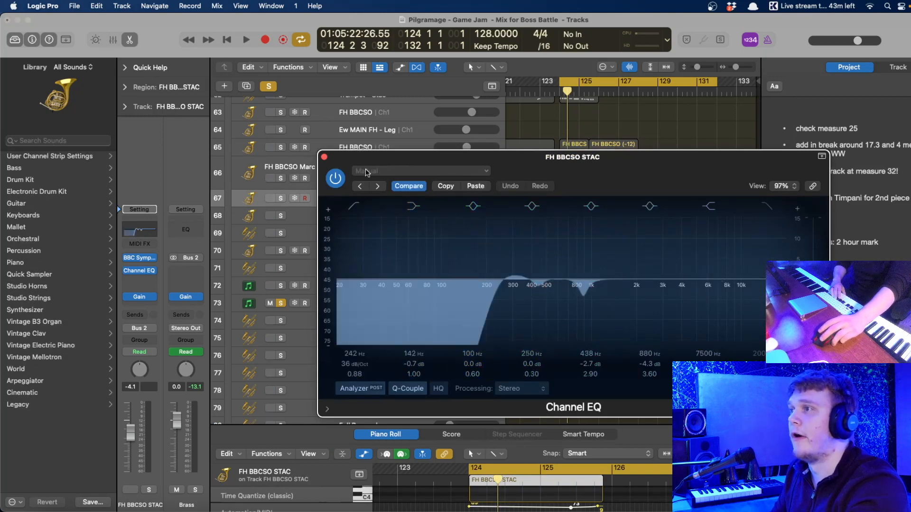
left_click(324, 157)
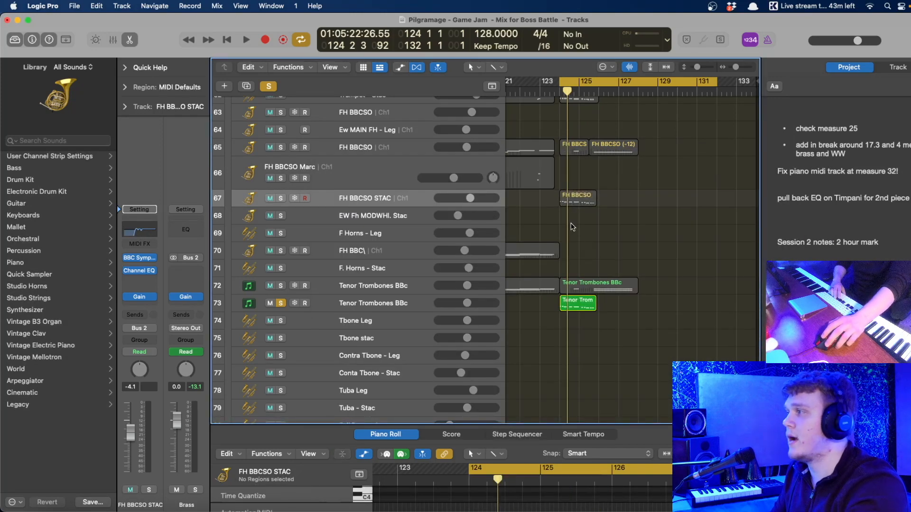
- Solo FH BBCSO STAC track 67 alongside Tenor Trombones BBc track 73 and audition them from bar 124
key("space")
key("space")
left_click(282, 199)
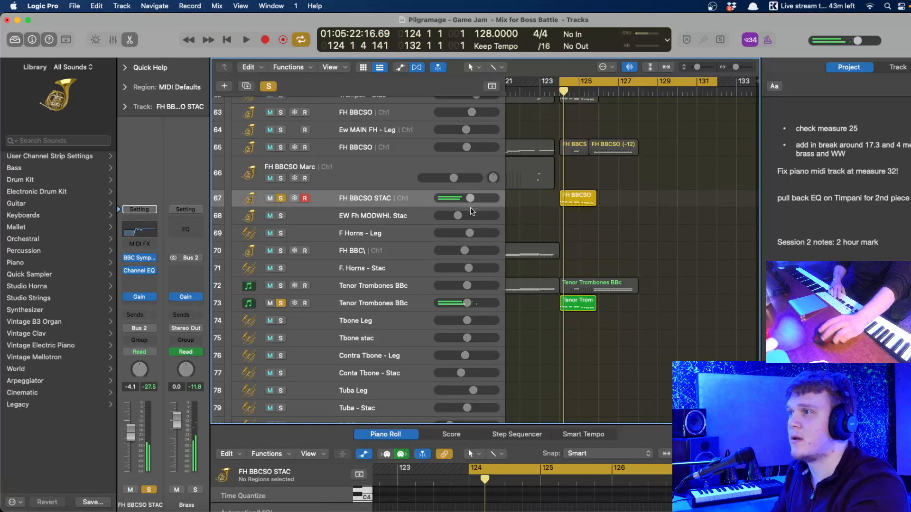
key("space")
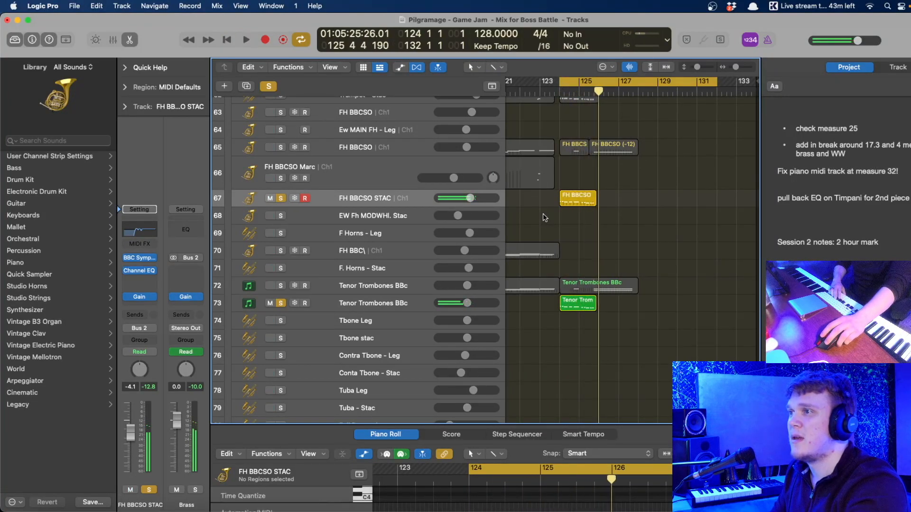
key("space")
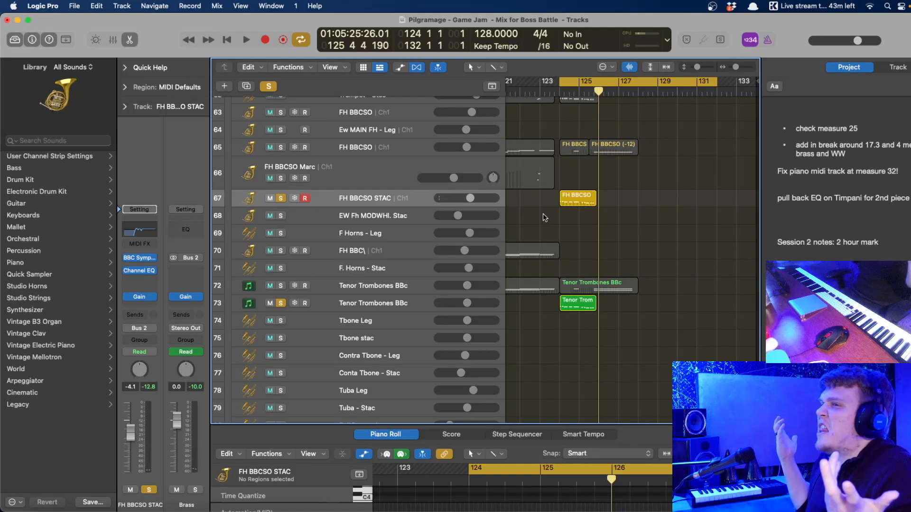
- Add FH BBCSO track 65 and Tenor Trombones BBc track 72 to the solo and audition the four tracks together
left_click(280, 147)
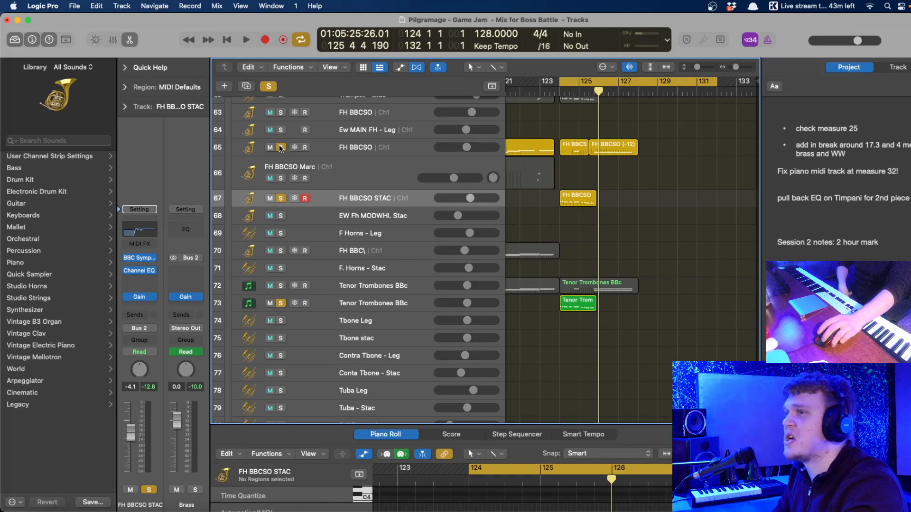
left_click(280, 286)
key("space")
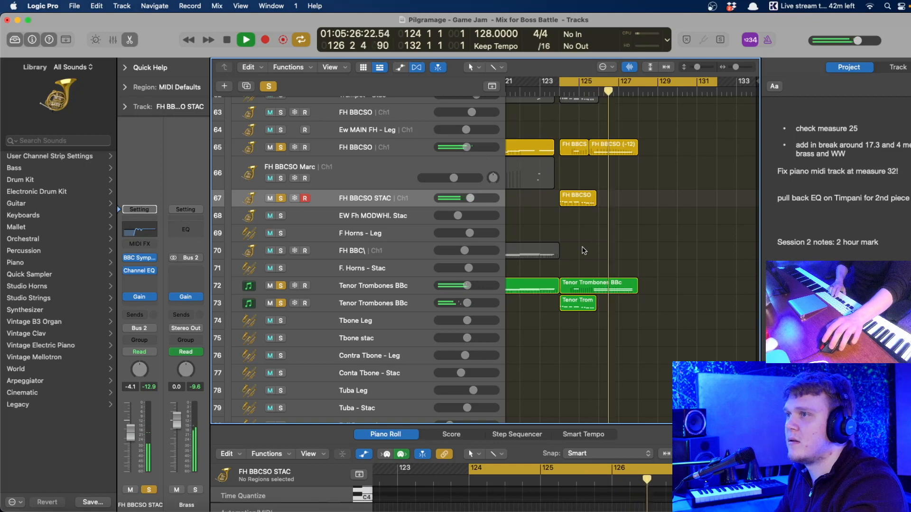
scroll(583, 256, "up", 4)
key("space")
- Solo the Main Trumpet - Leg and Trumpet - Stac tracks too and audition them with the horns and trombones
left_click(269, 212)
left_click(270, 229)
left_click_drag(281, 229, 280, 217)
key("space")
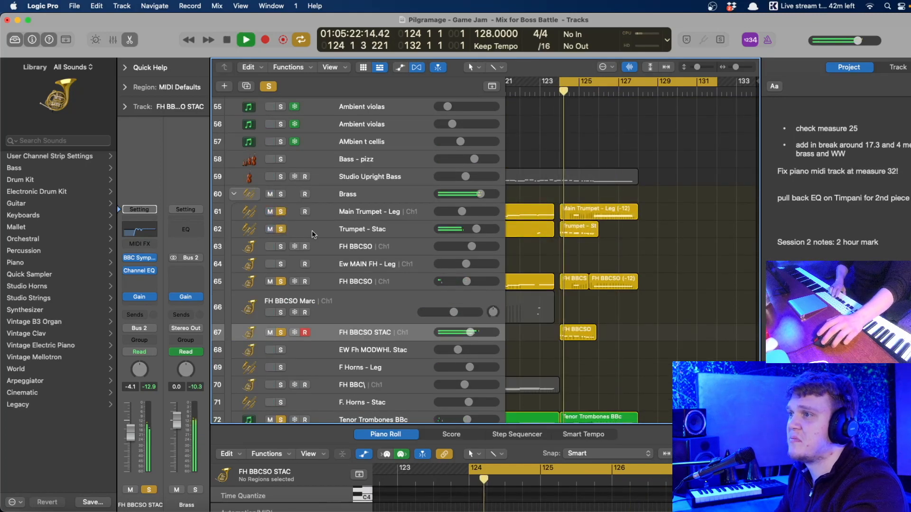
left_click(385, 229)
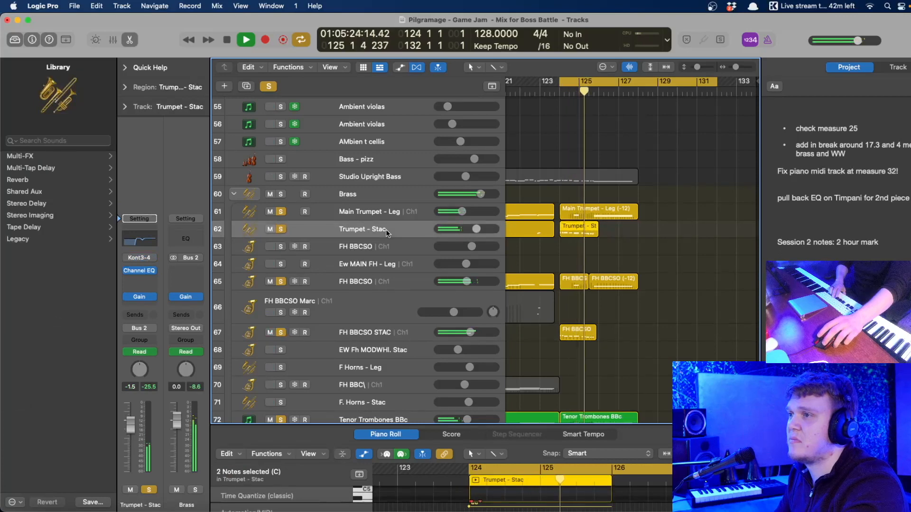
left_click(576, 208)
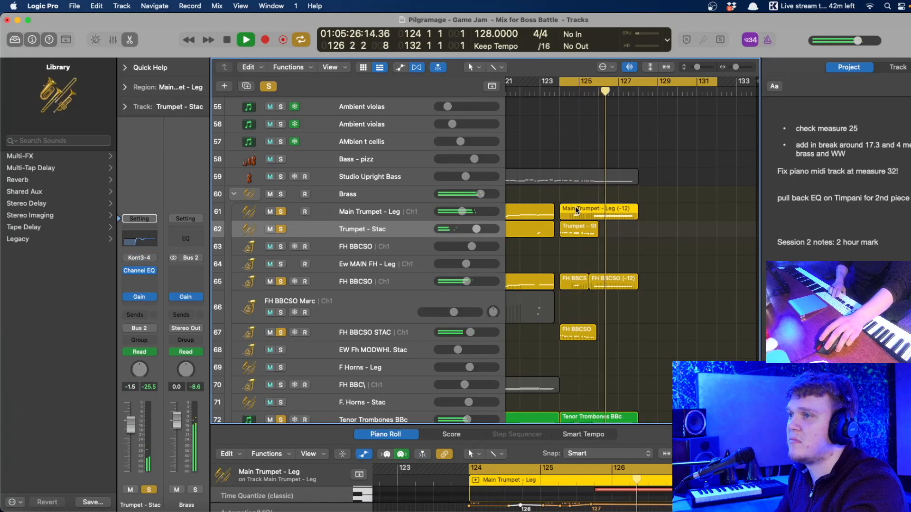
left_click(574, 197)
key("space")
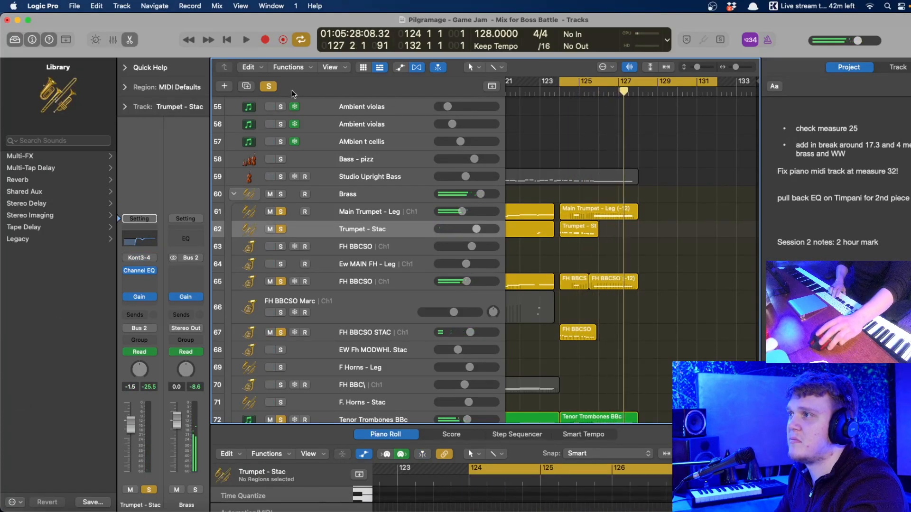
- Turn off all track solos, play the full arrangement from bar 124, and switch off cycle mode
left_click(269, 85)
key("space")
left_click(269, 212)
left_click(269, 212)
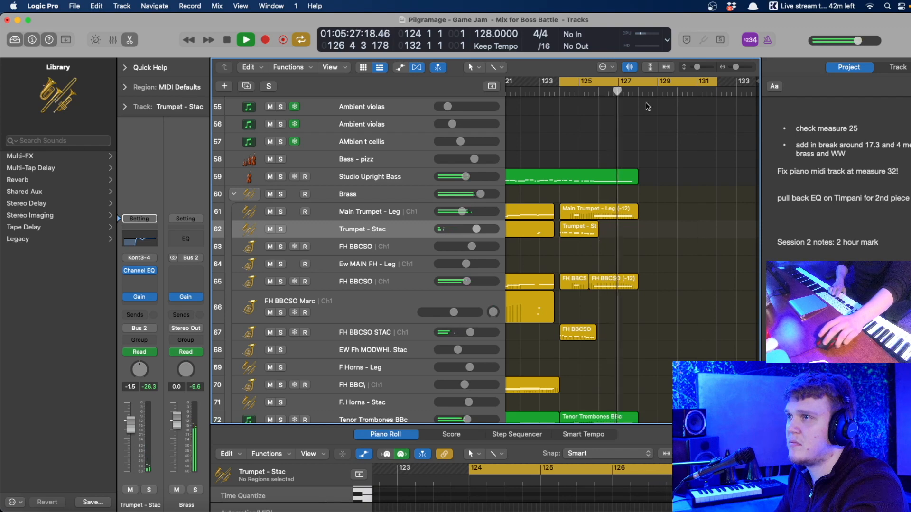
key("c")
key("space")
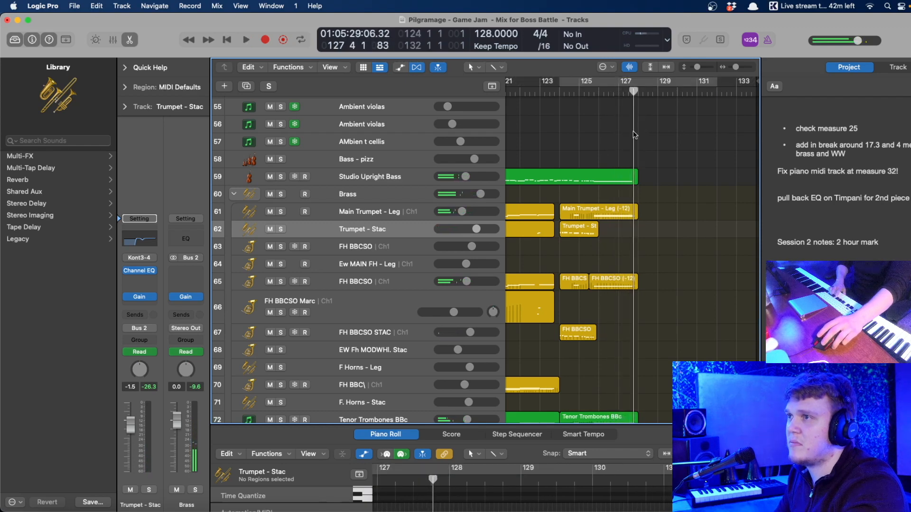
- Move the playhead back to around bar 108 and play the passage leading into bar 109
scroll(631, 136, "left", 6)
scroll(629, 137, "left", 3)
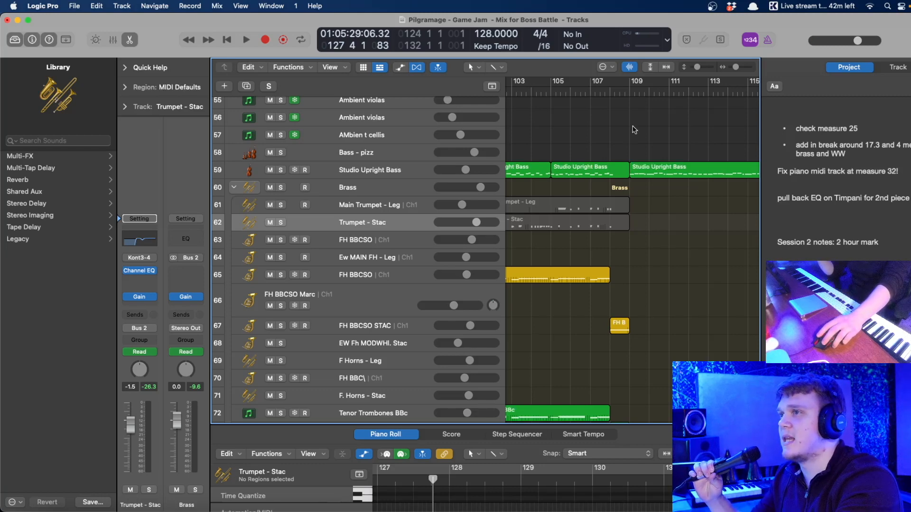
left_click(604, 91)
key("space")
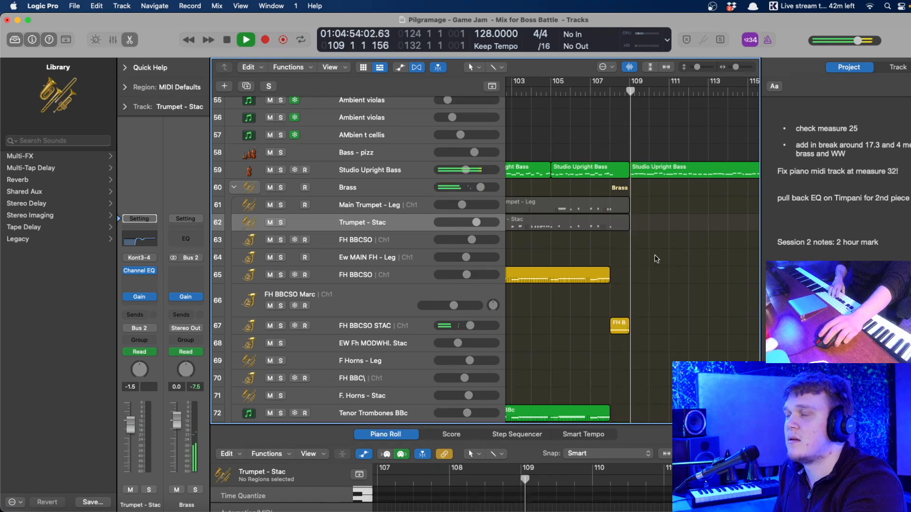
- Collapse the Brass and Orchestral Plucks track stacks, stop playback, and briefly check the Strings stack
left_click(233, 187)
left_click(305, 187)
key("space")
scroll(613, 268, "down", 10)
scroll(420, 242, "up", 10)
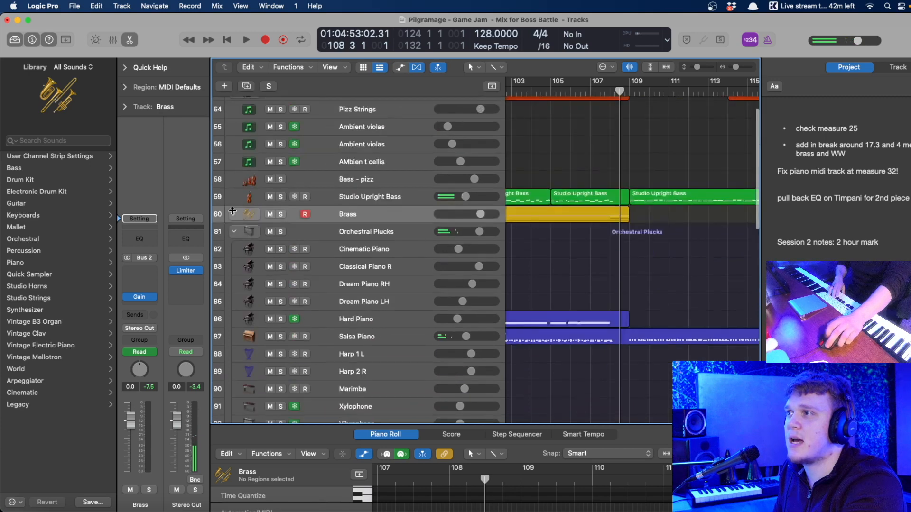
left_click(233, 231)
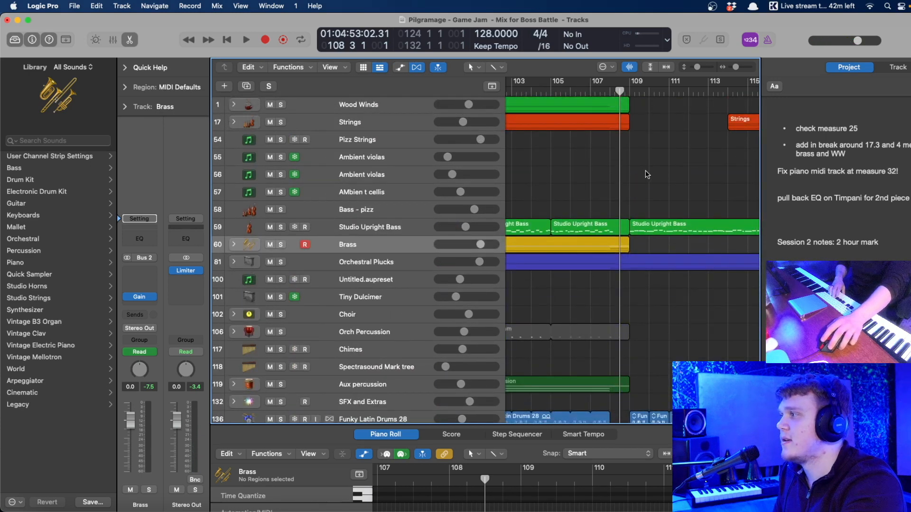
left_click(234, 123)
left_click(234, 123)
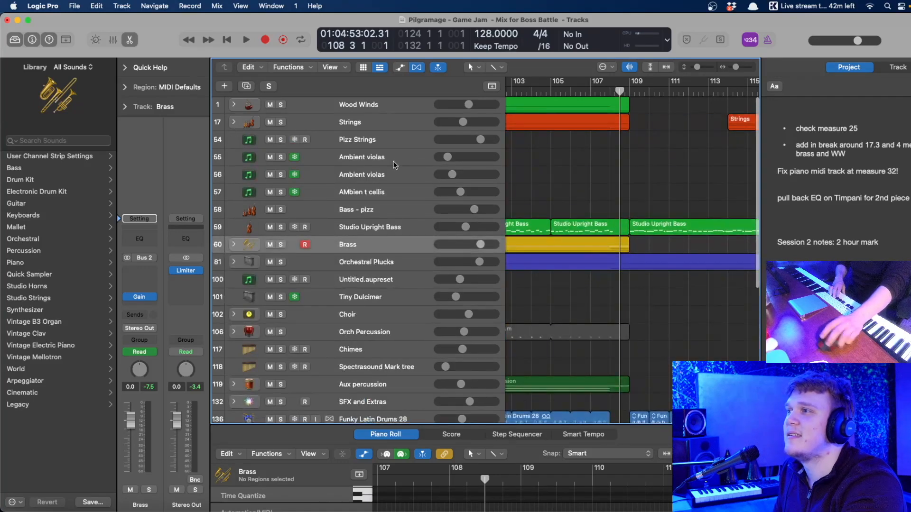
- Look through the remaining track stacks and expand the Orch Percussion stack
scroll(266, 213, "down", 3)
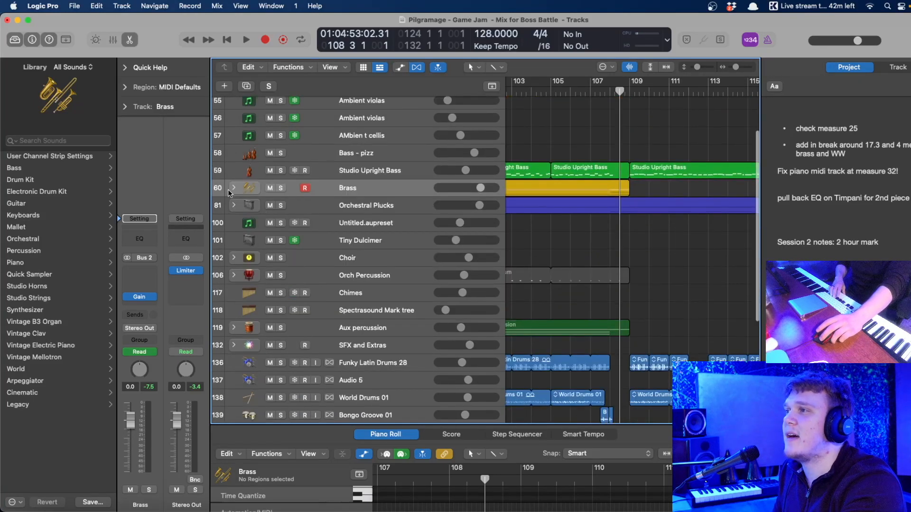
scroll(230, 193, "down", 3)
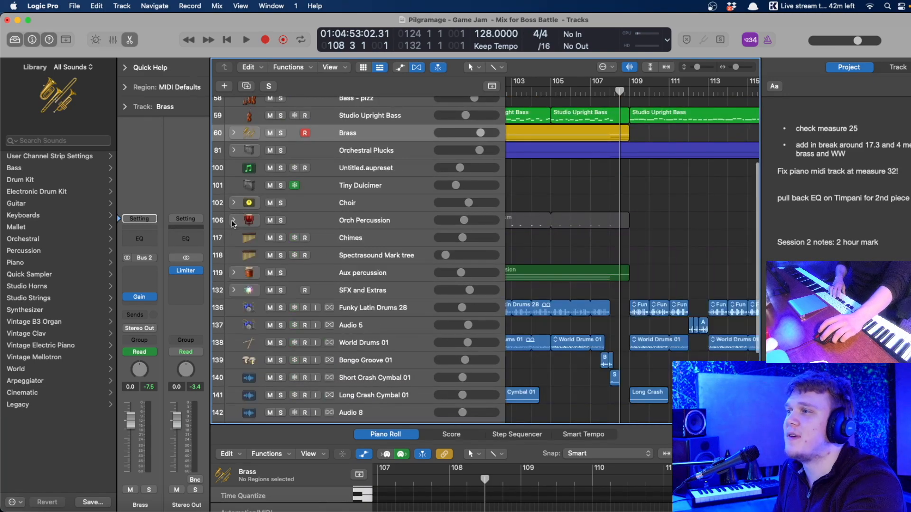
scroll(233, 220, "down", 5)
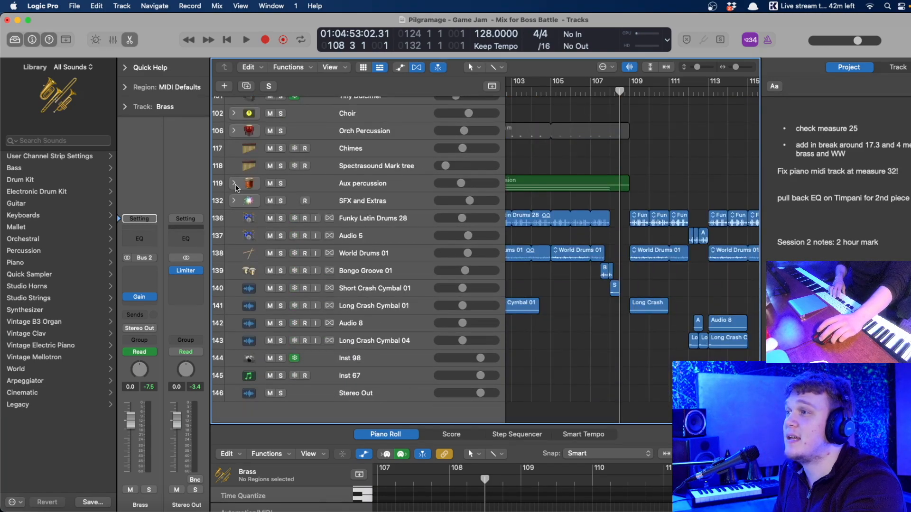
scroll(235, 188, "up", 3)
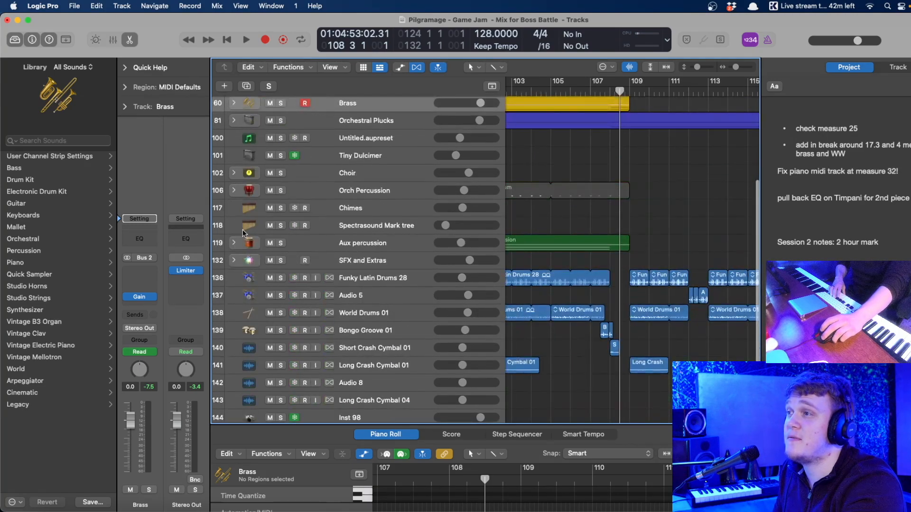
left_click(234, 191)
scroll(634, 321, "down", 10)
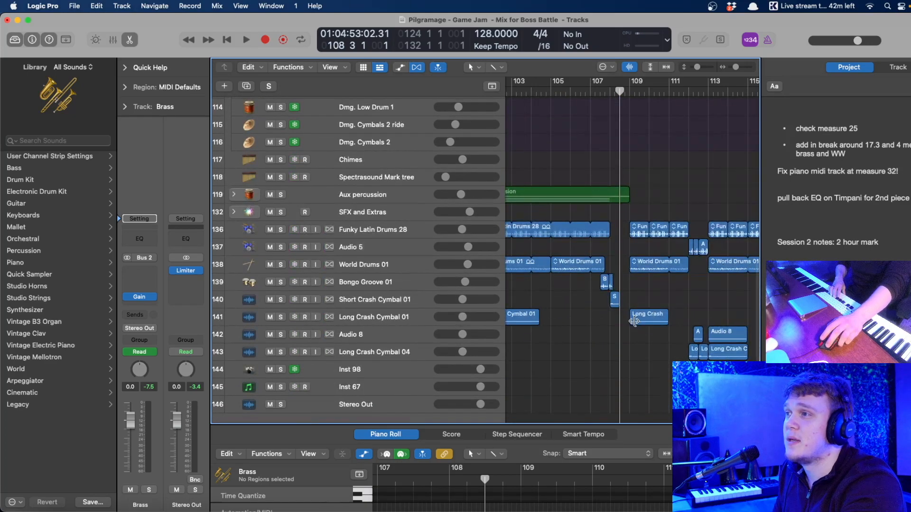
scroll(634, 322, "up", 10)
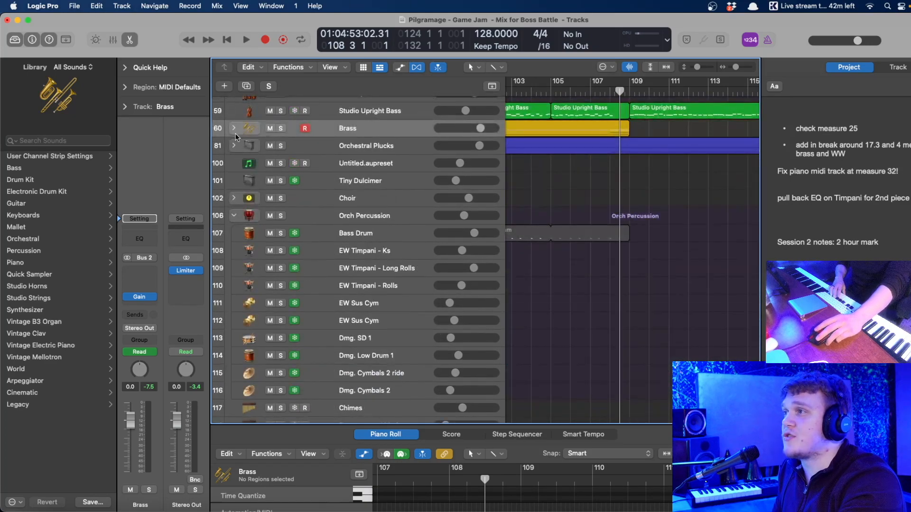
- Expand the Orchestral Plucks stack and show the notes of the Vibraphone regions starting at bar 108 in an enlarged Piano Roll
left_click(234, 147)
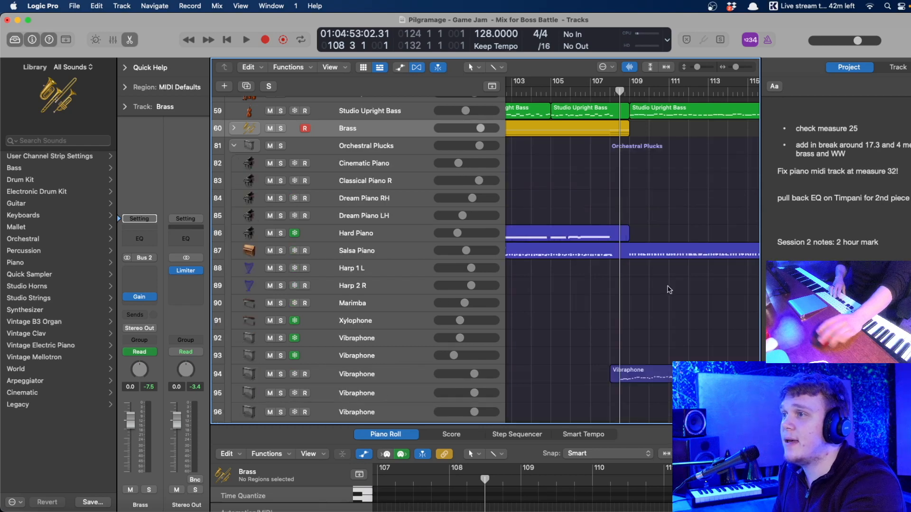
left_click(622, 376)
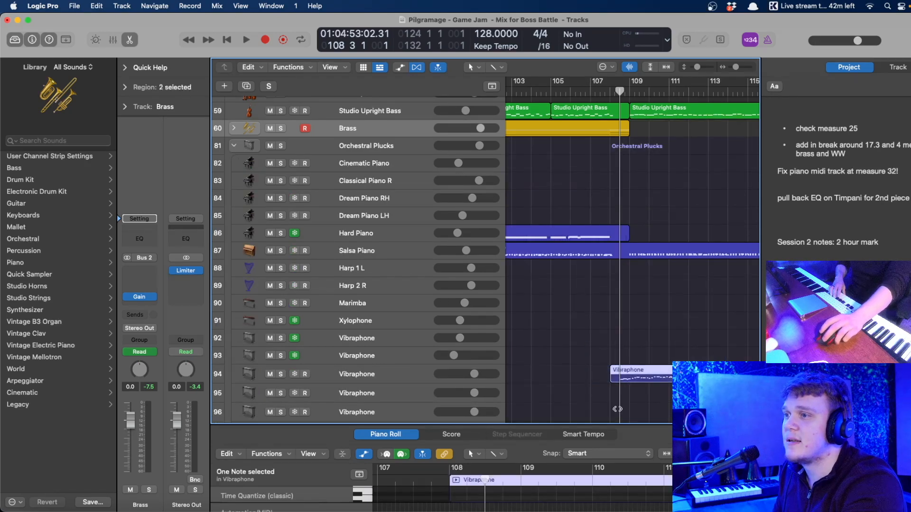
left_click_drag(604, 425, 590, 156)
scroll(574, 334, "up", 6)
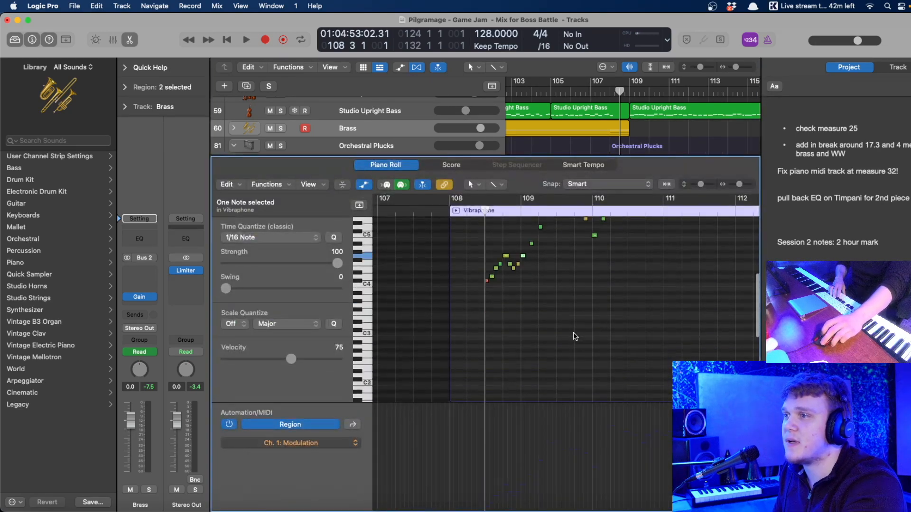
left_click(573, 337)
key("super+Left")
key("super+Up")
key("super+Up")
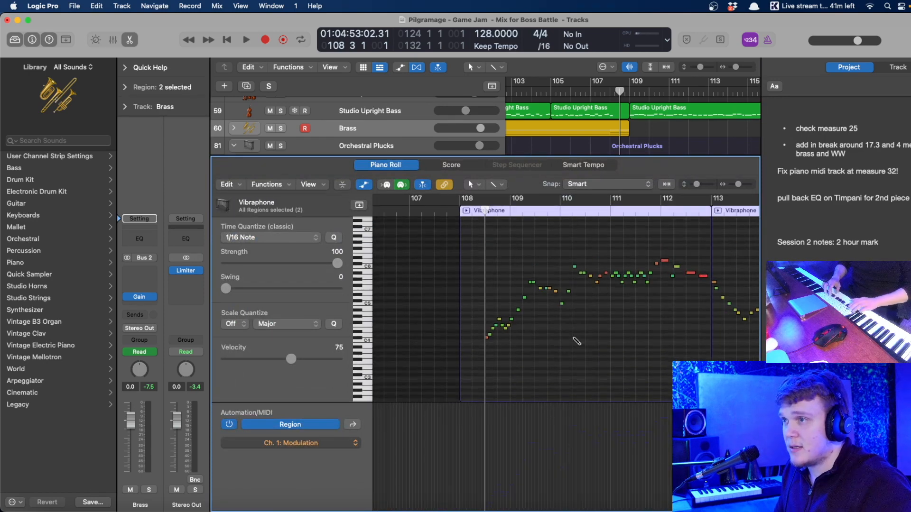
key("super+Right")
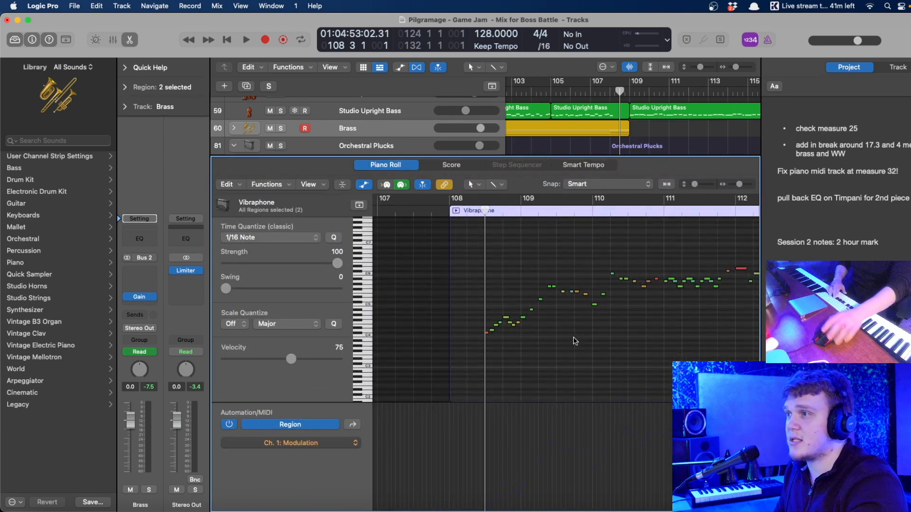
- Hide the Library and play the arrangement from bar 108 to about bar 127, collapsing the Piano Roll during playback
left_click_drag(116, 332, 50, 318)
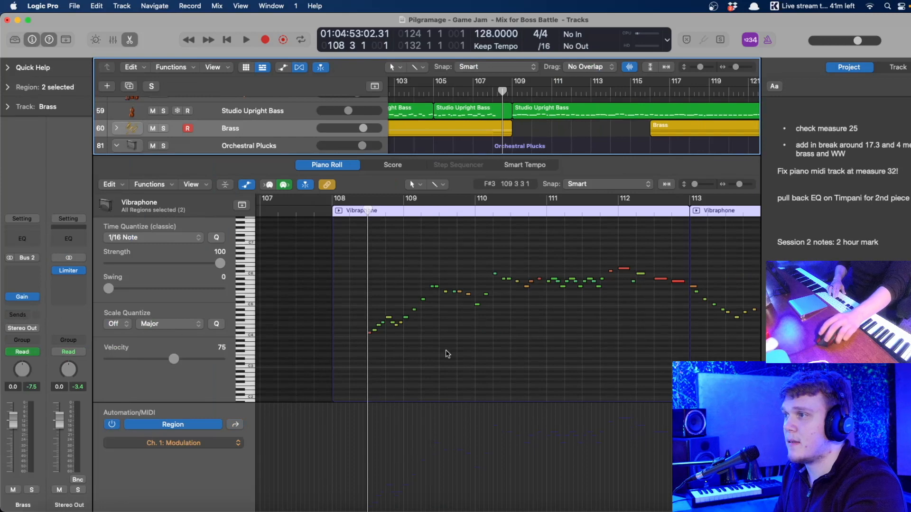
key("space")
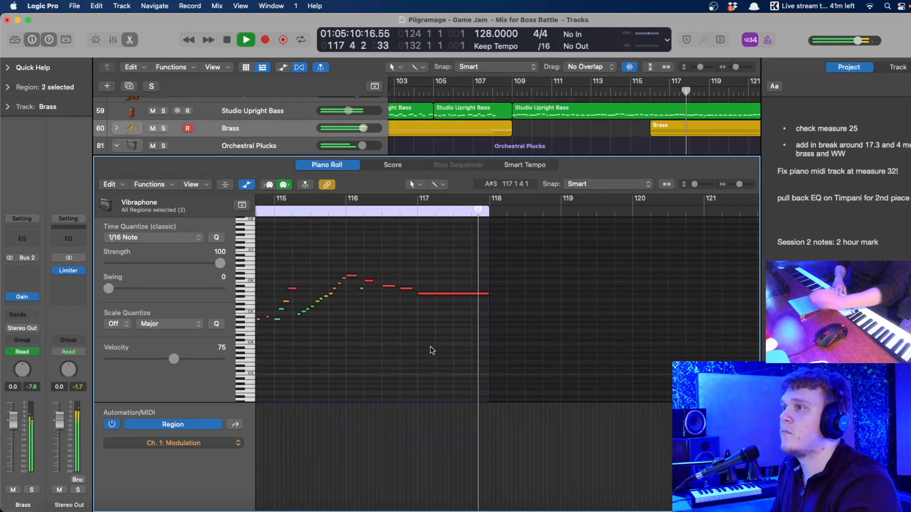
left_click_drag(596, 158, 526, 493)
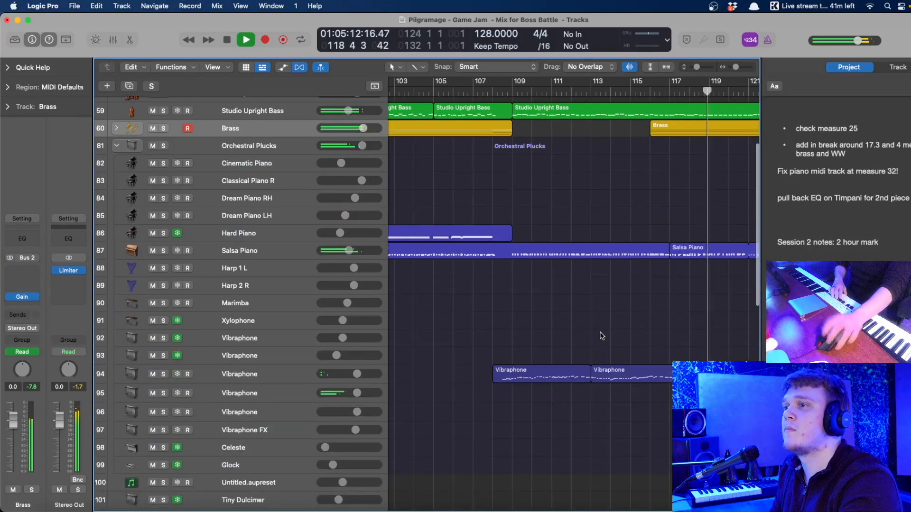
scroll(607, 332, "right", 5)
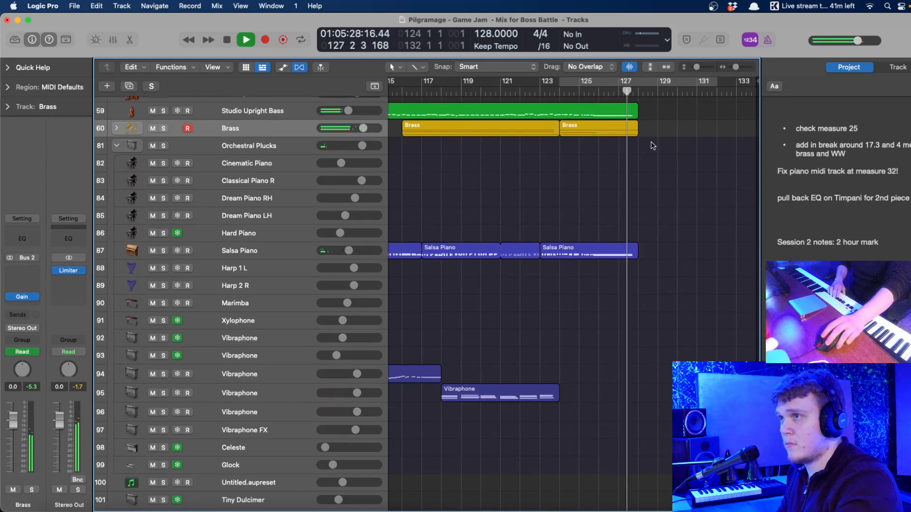
key("space")
- Collapse the Orchestral Plucks and Orch Percussion stacks and briefly check the Choir stack
left_click(116, 145)
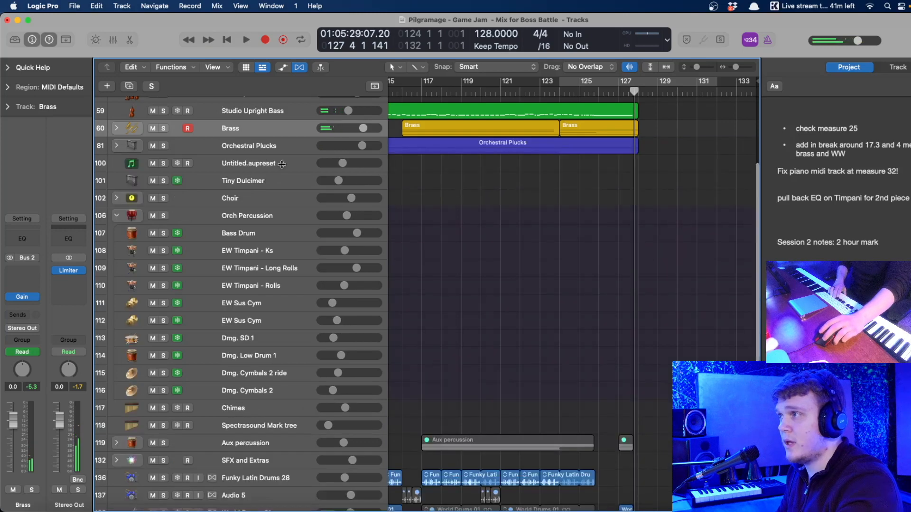
left_click(119, 214)
left_click(117, 198)
left_click(117, 198)
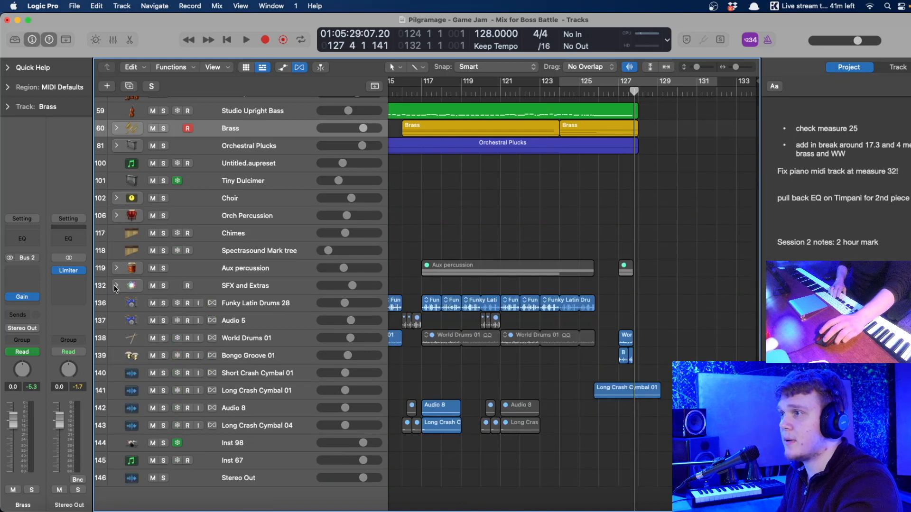
- Expand the Orchestral Plucks stack and select the Cinematic Piano track for live playing, leaving no regions selected
left_click(117, 145)
left_click(257, 164)
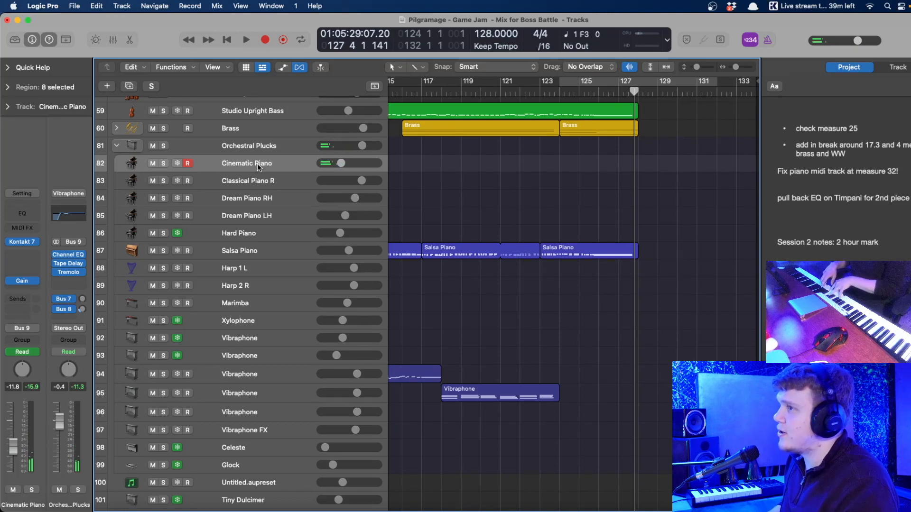
left_click(700, 266)
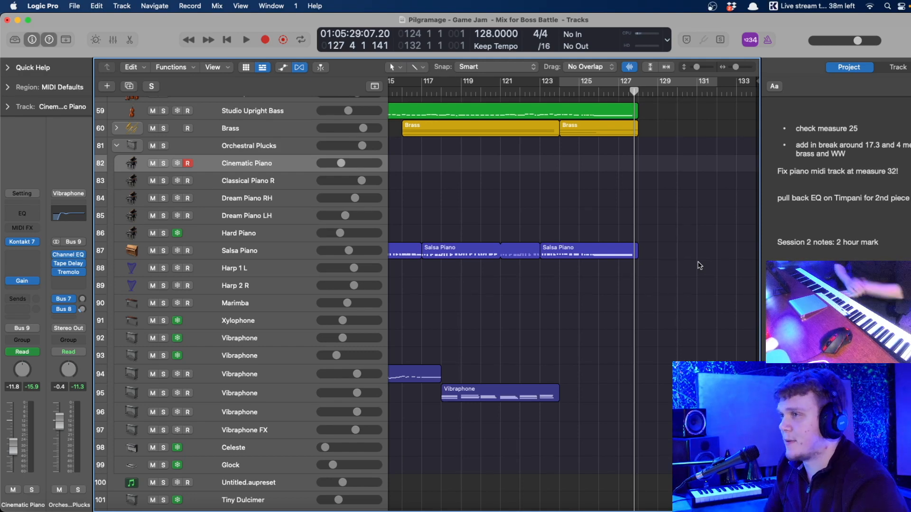
- Solo the Salsa Piano track and set the cycle range from bar 101 to bar 117
scroll(605, 296, "left", 5)
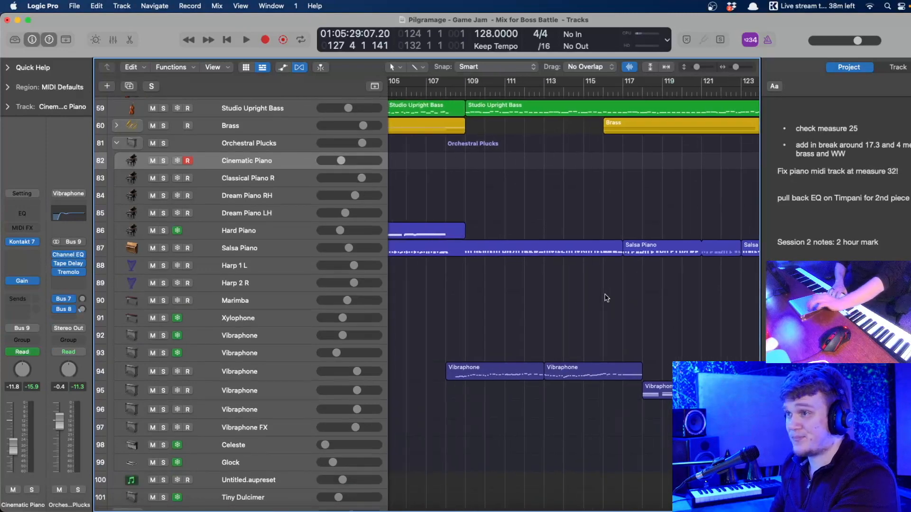
left_click(163, 248)
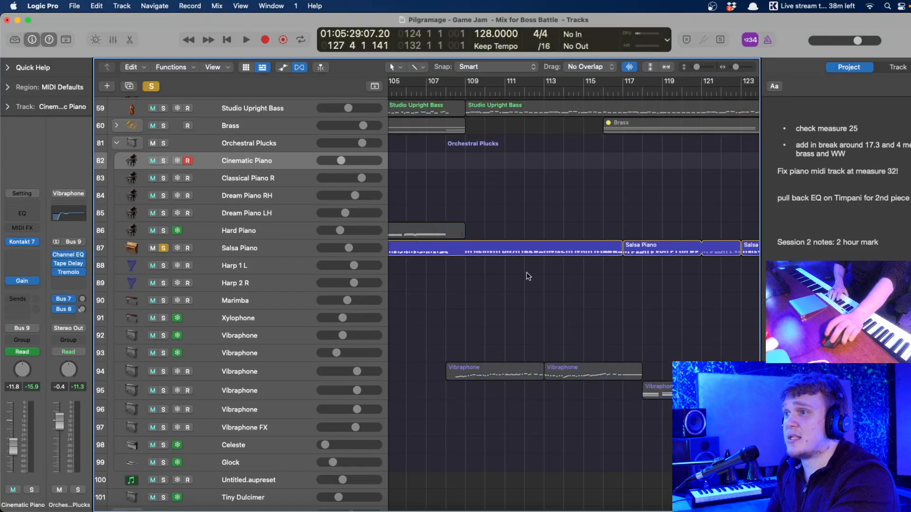
scroll(492, 280, "left", 3)
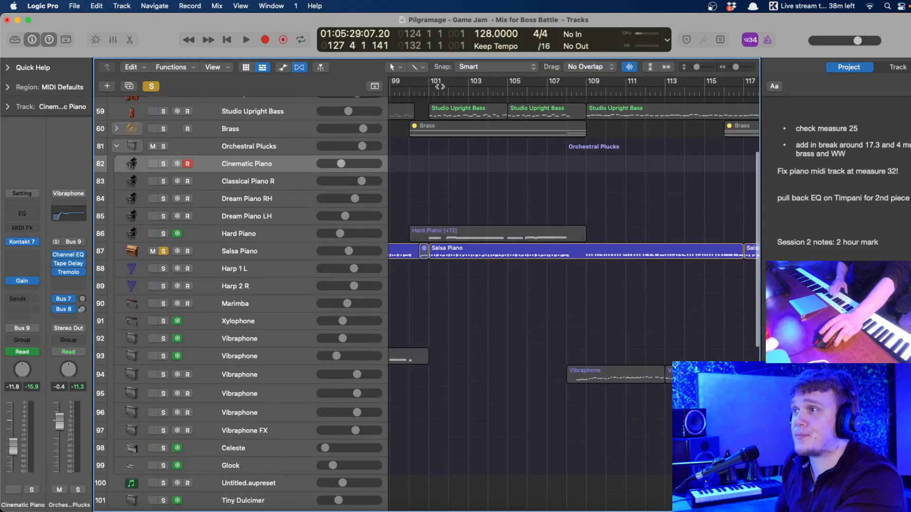
left_click_drag(437, 87, 733, 87)
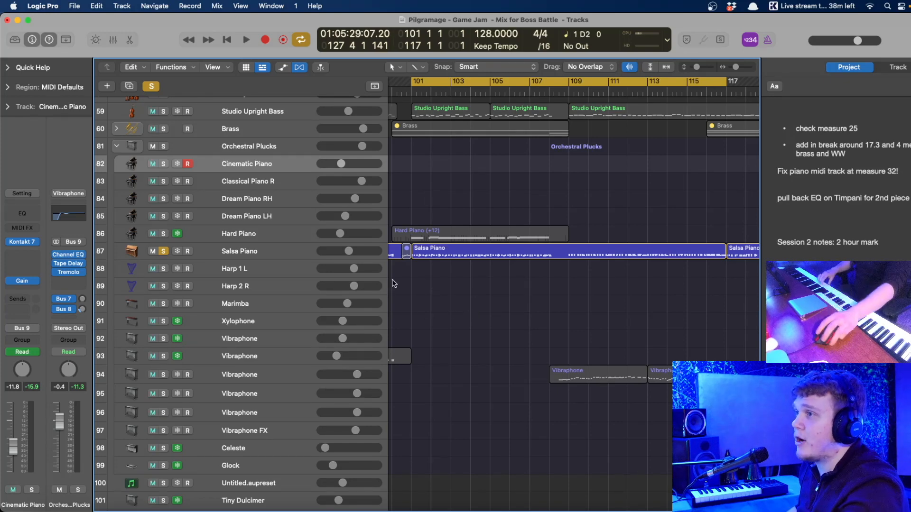
- Select the Salsa Piano track without any of its regions and play the soloed loop from bar 101
left_click(266, 250)
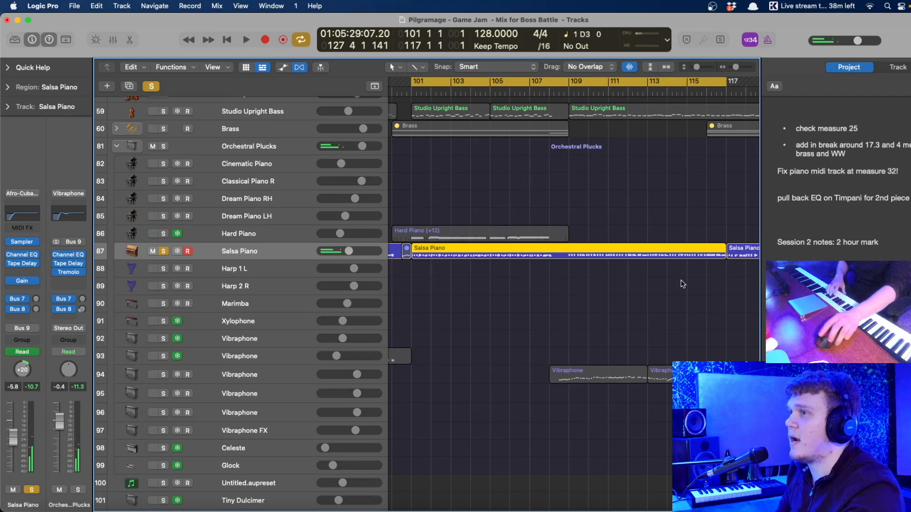
left_click(590, 276)
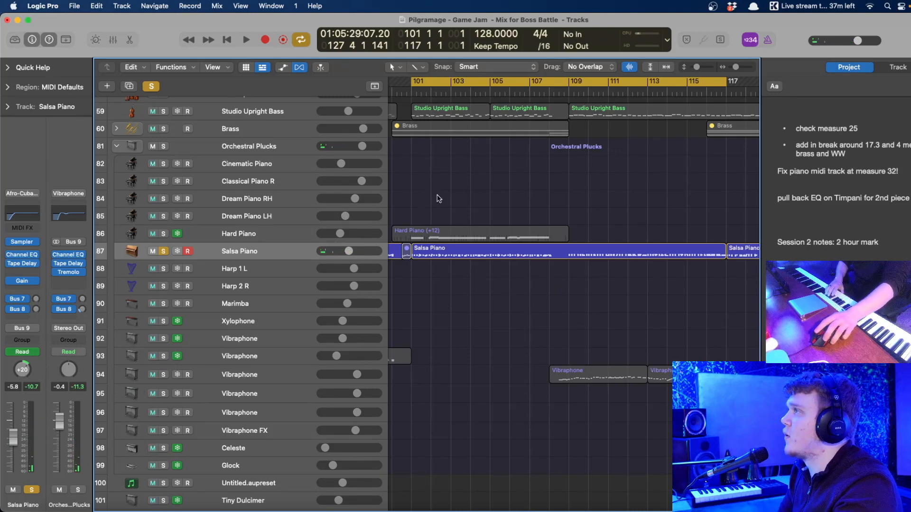
left_click(791, 280)
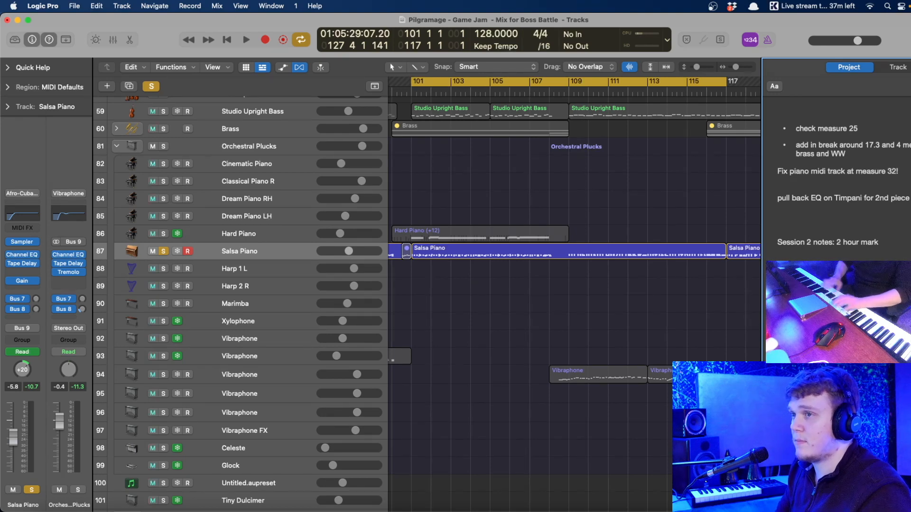
key("space")
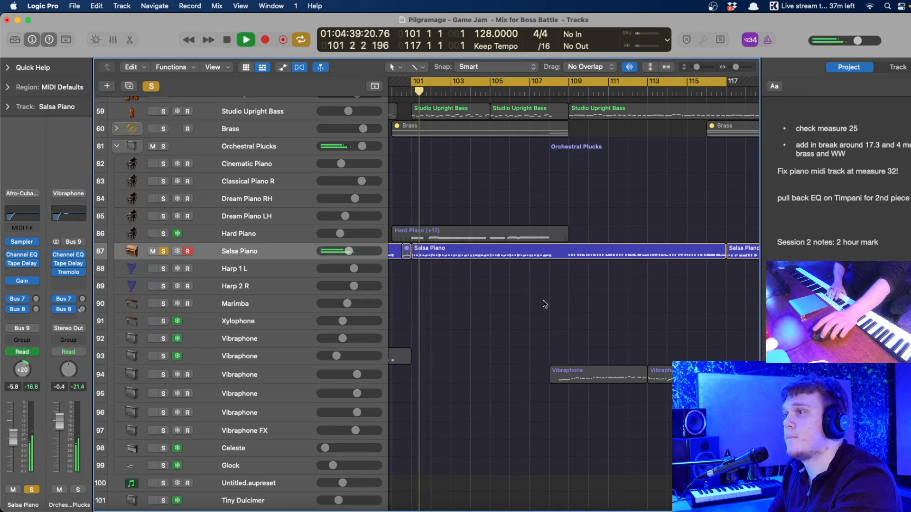
- Open the Salsa Piano's Channel EQ, nudge the low-cut frequency slightly down during playback, and turn on the analyzer
left_click(33, 217)
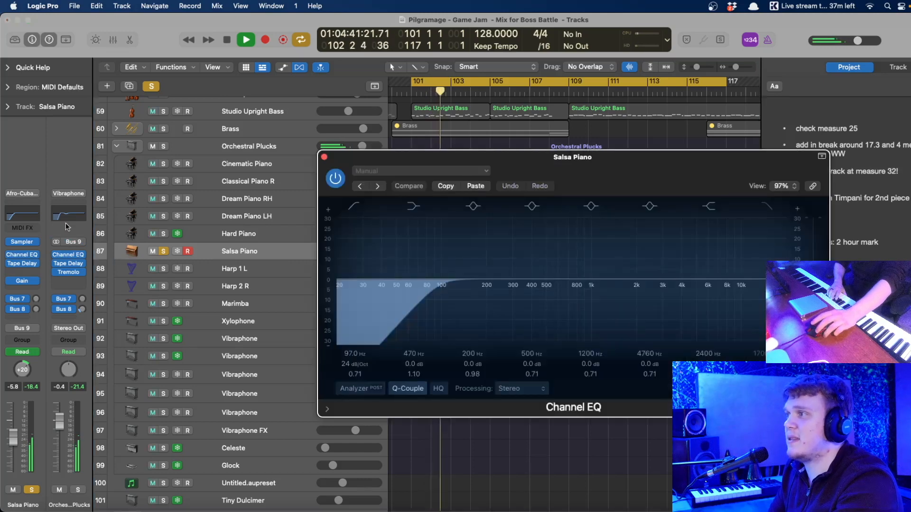
key("space")
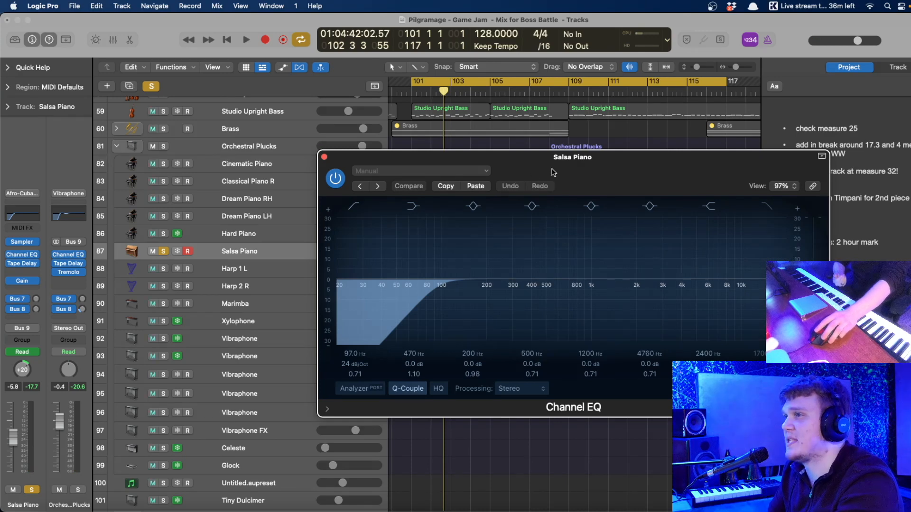
key("space")
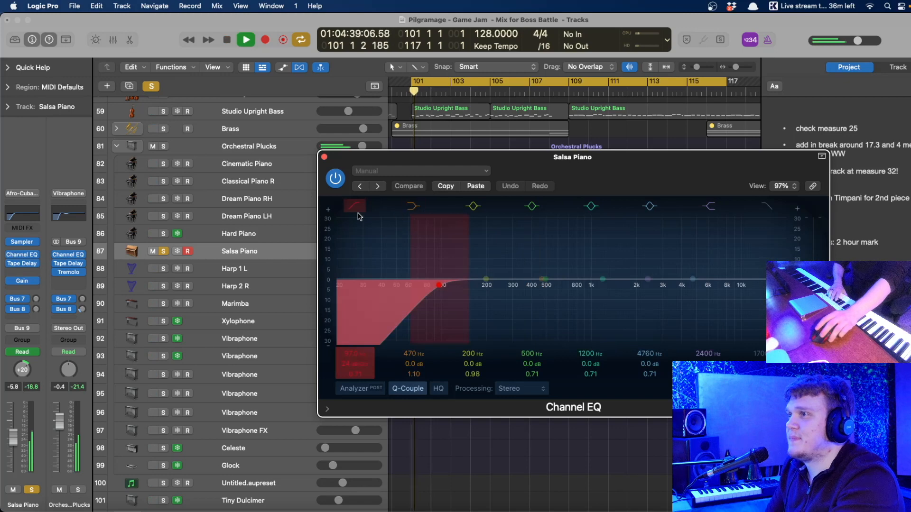
left_click_drag(440, 287, 438, 287)
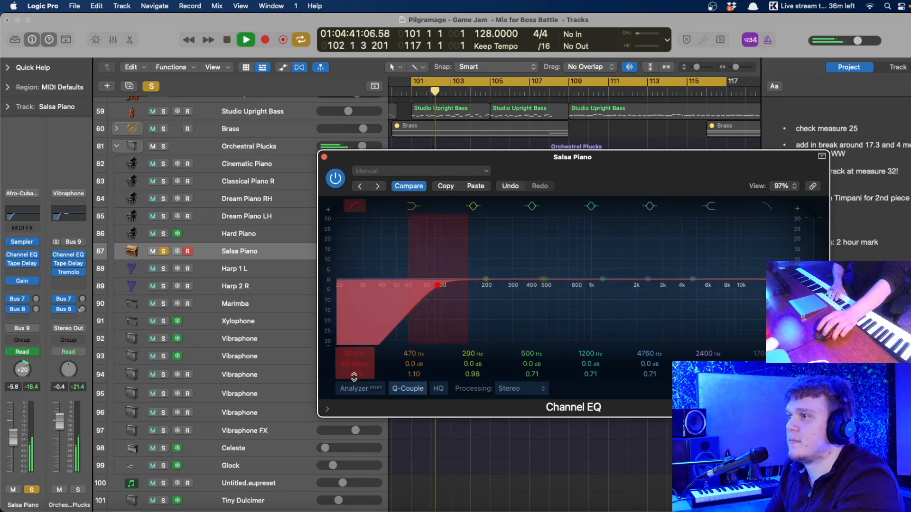
left_click(361, 388)
- Set the Salsa Piano's low-cut filter to 109 Hz with a 48 dB/Oct slope while checking it in playback
key("space")
left_click_drag(440, 285, 444, 284)
left_click_drag(364, 364, 364, 356)
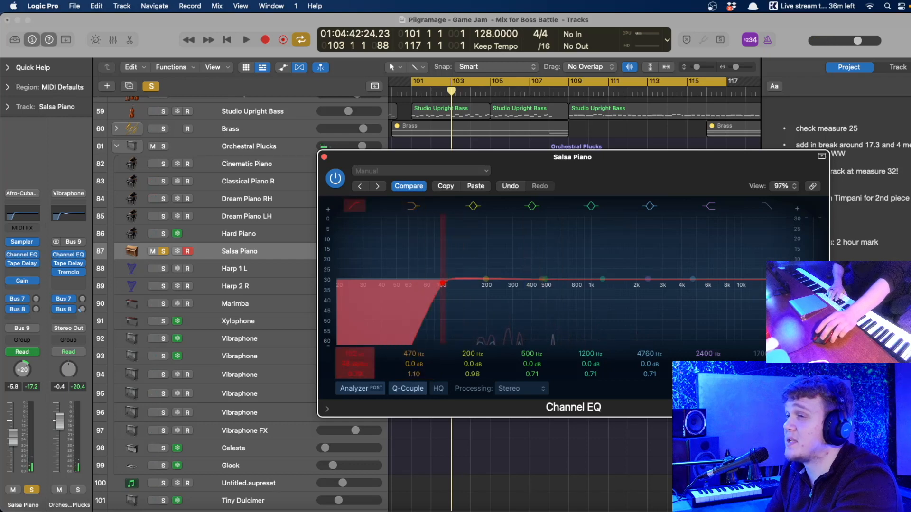
key("space")
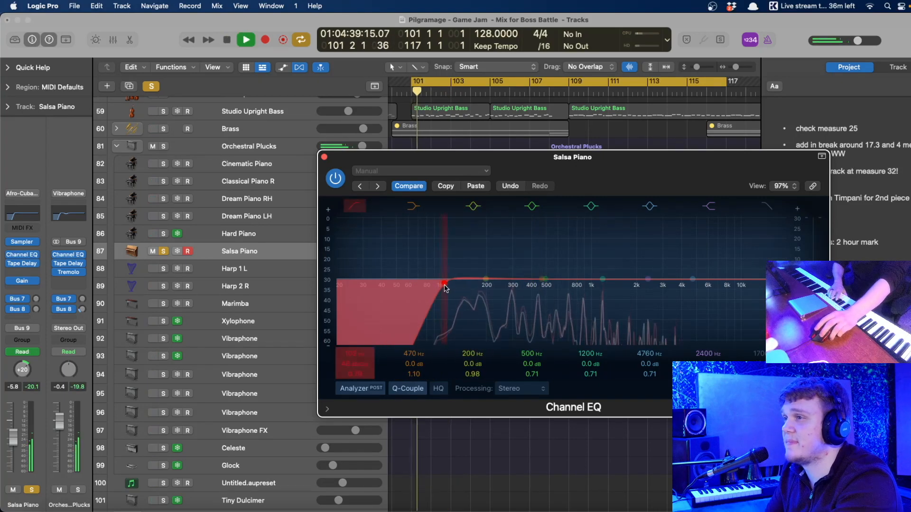
left_click_drag(444, 286, 451, 288)
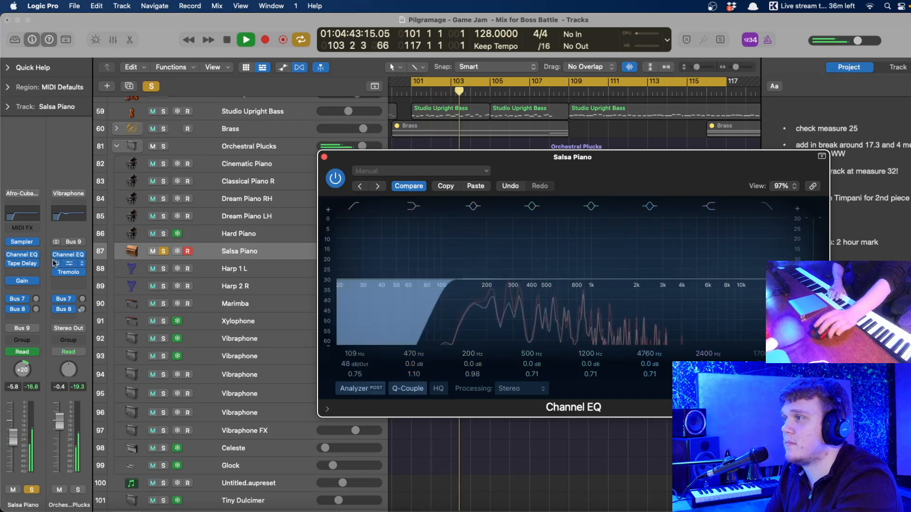
left_click(21, 271)
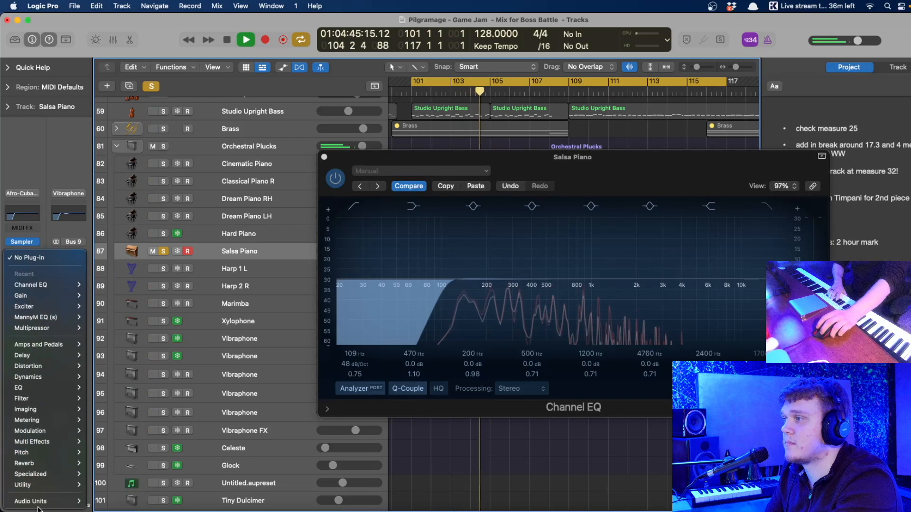
left_click(43, 369)
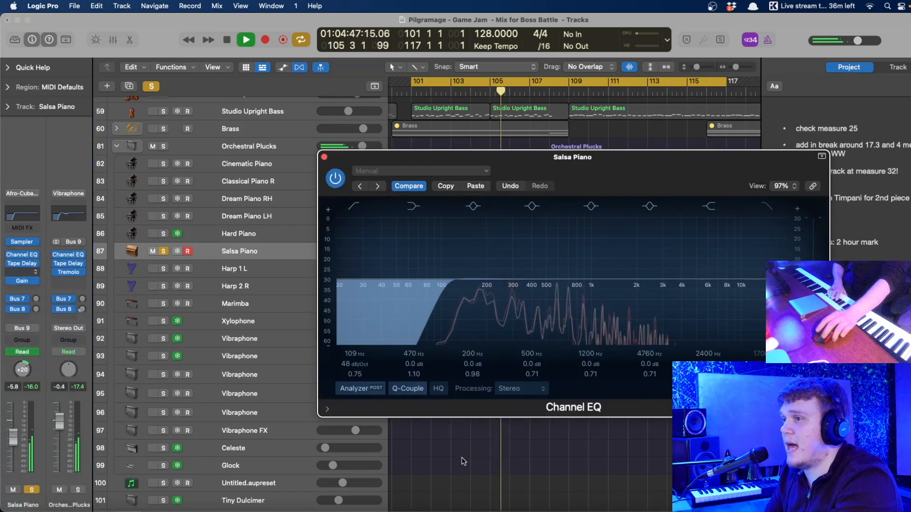
left_click(158, 382)
- Stop playback and move the Salsa Piano's Gain plug-in two slots down the effect chain to make room above it
key("space")
left_click_drag(23, 281, 20, 288)
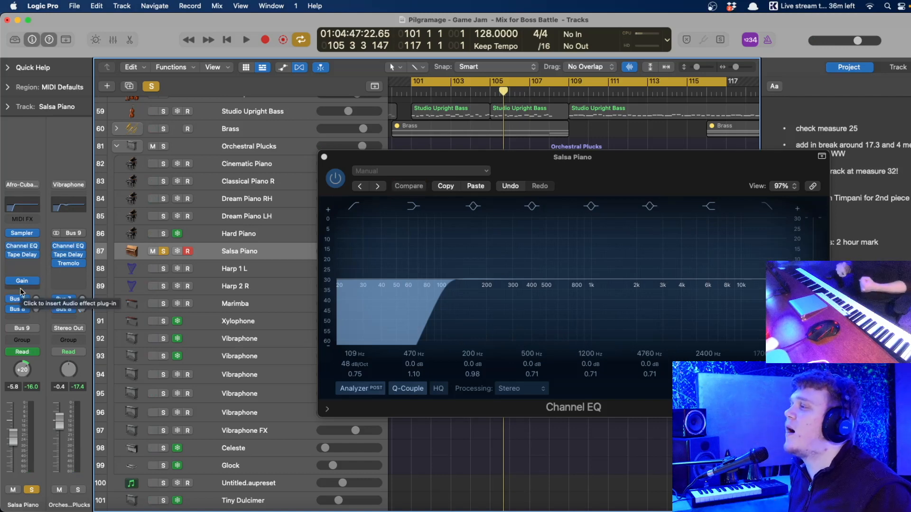
left_click_drag(24, 279, 23, 292)
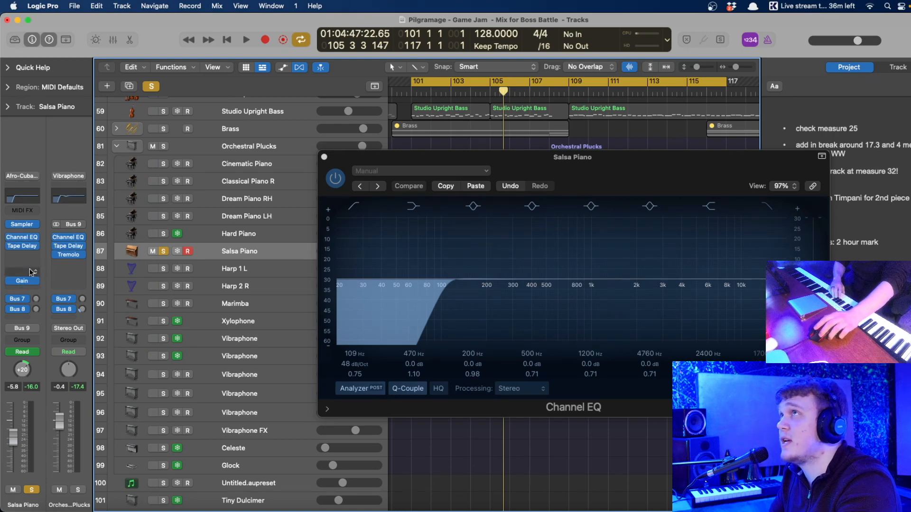
- Insert a Multipressor directly above the Gain plug-in on the Salsa Piano and play the loop from bar 101
left_click(31, 272)
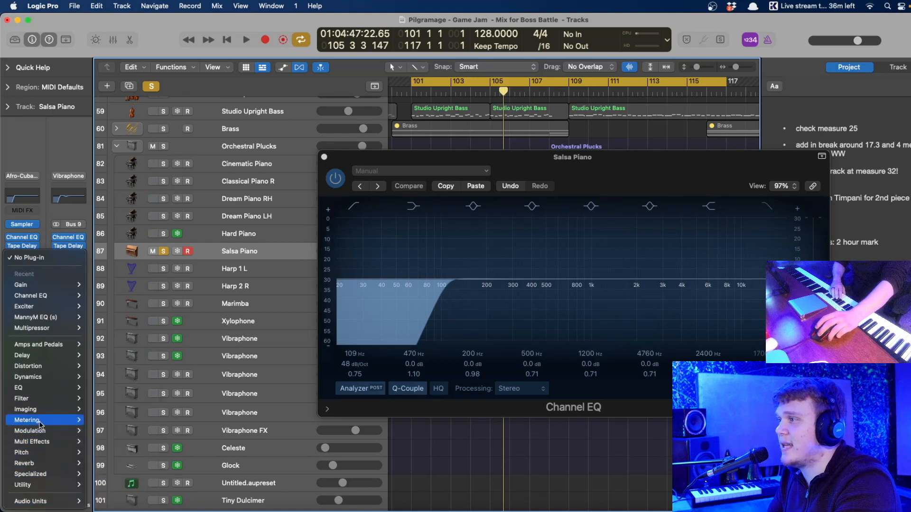
mouse_move(45, 380)
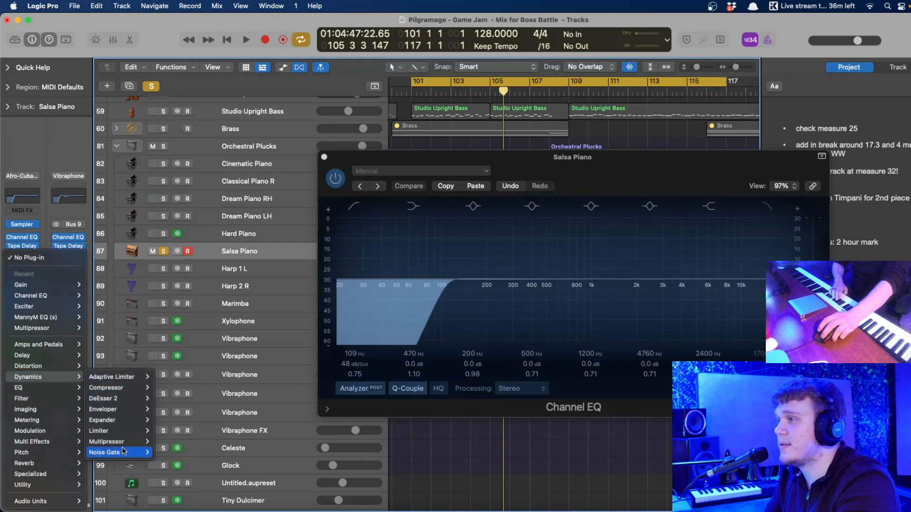
left_click(164, 442)
key("space")
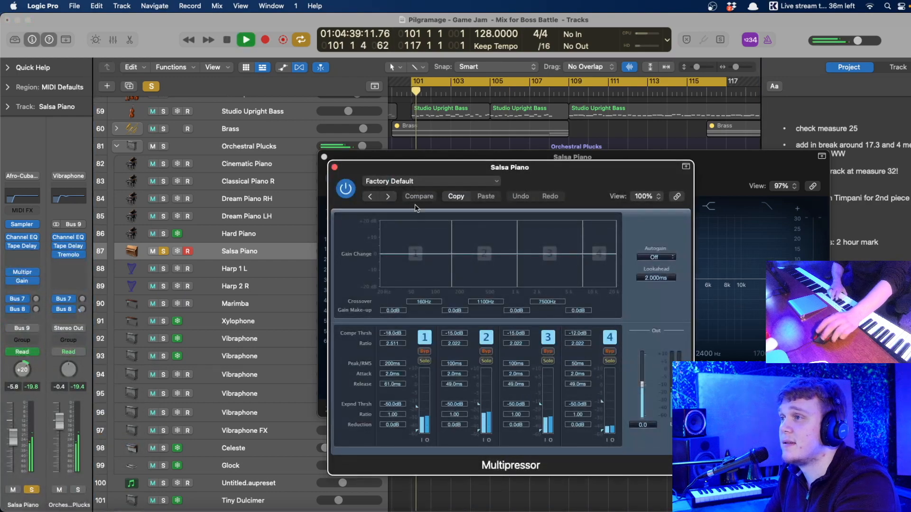
- Try the Final Rock Compressor preset on the Salsa Piano's Multipressor and audition it from bar 101
left_click(417, 181)
left_click(589, 202)
key("space")
left_click(437, 184)
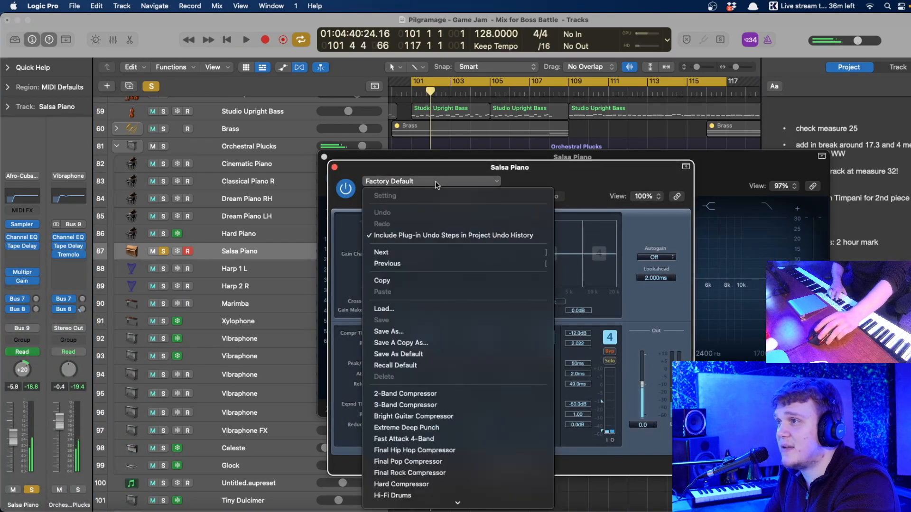
scroll(441, 469, "down", 3)
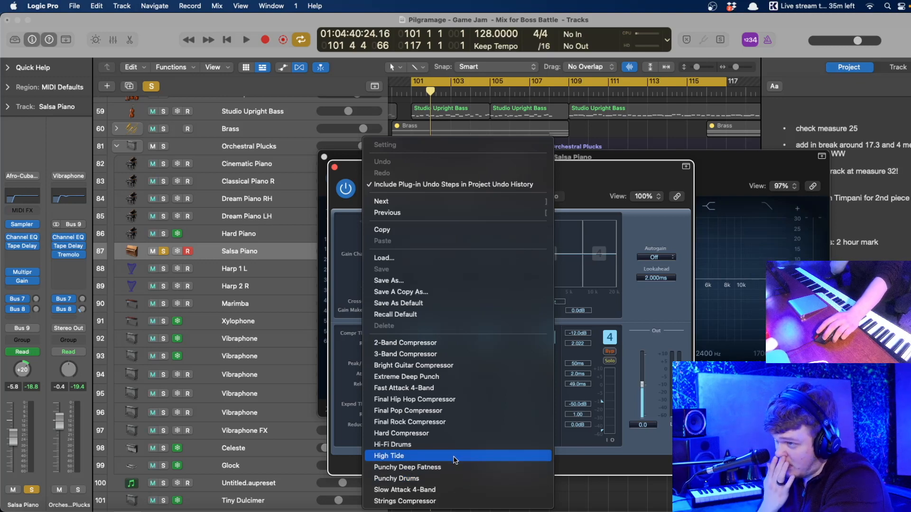
left_click(433, 421)
key("space")
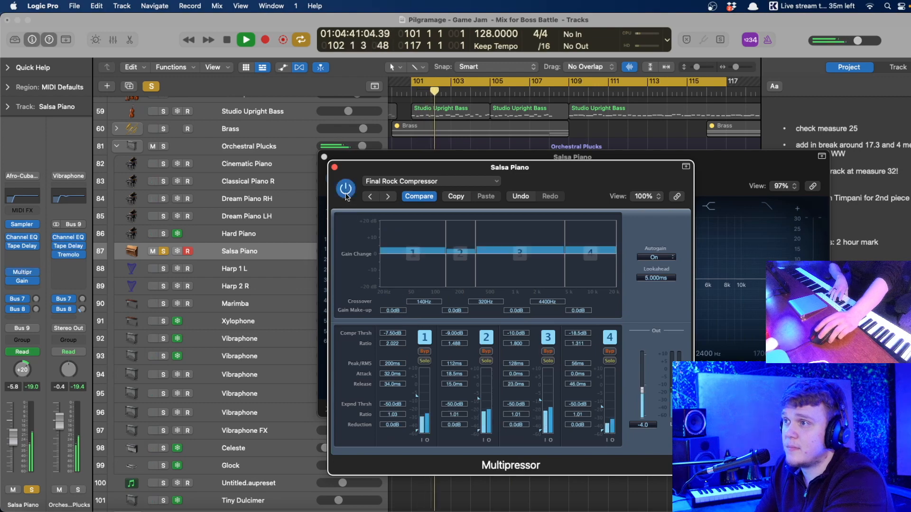
key("space")
- Try the Final Pop Compressor preset on the Multipressor and audition it from bar 101
left_click(431, 181)
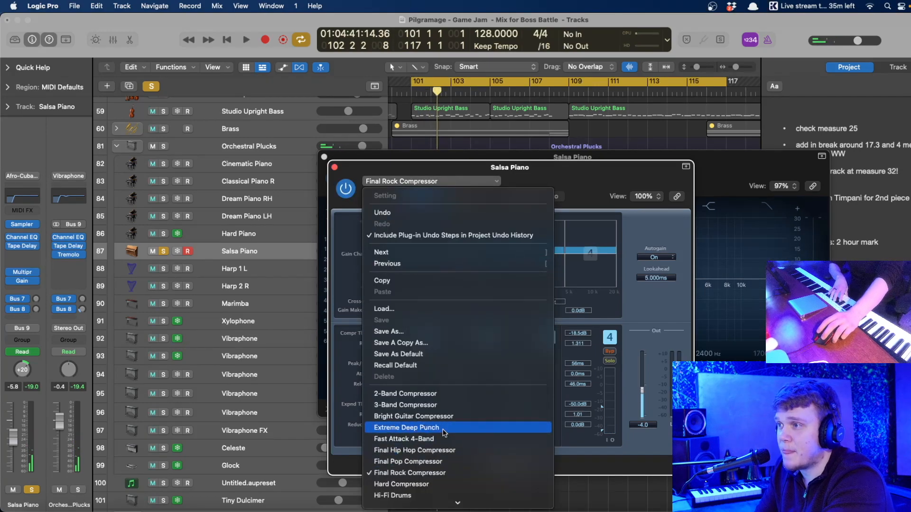
left_click(450, 461)
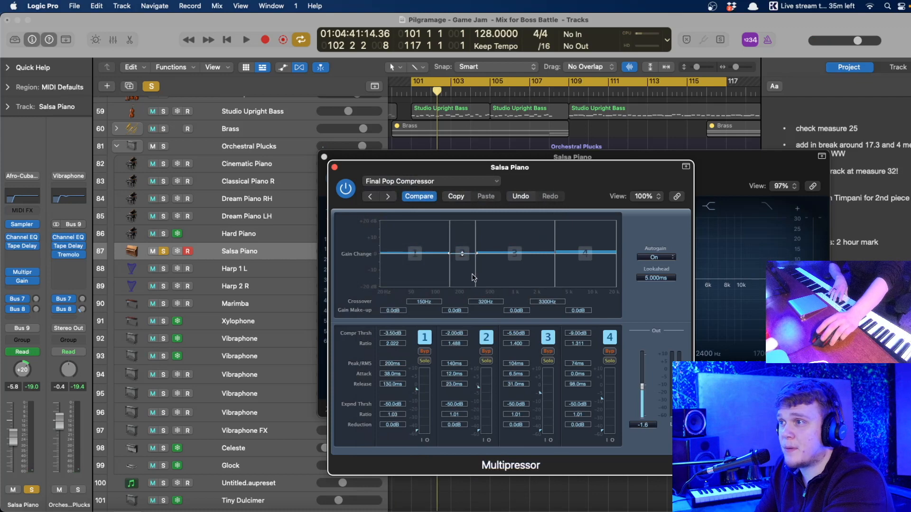
key("space")
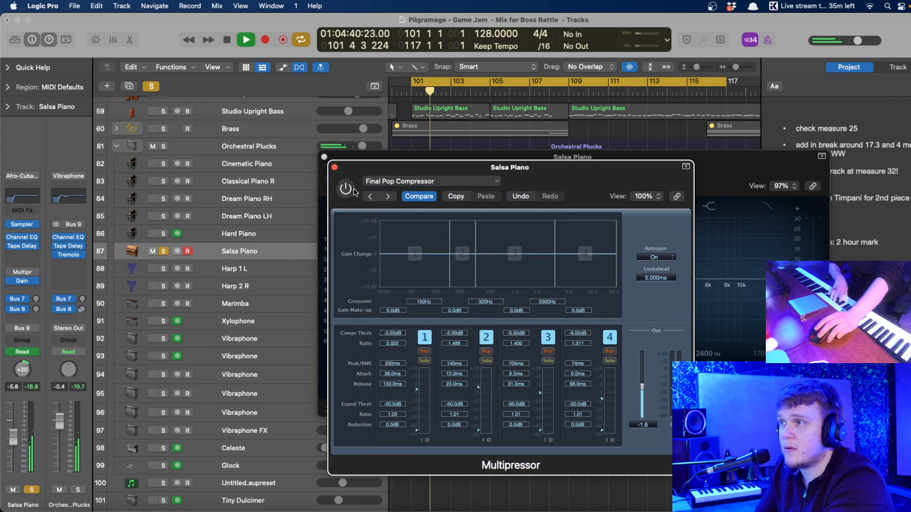
- Load the Hi-Fi Drums preset on the Multipressor and compare the piano with the plug-in bypassed and active during playback
left_click(432, 181)
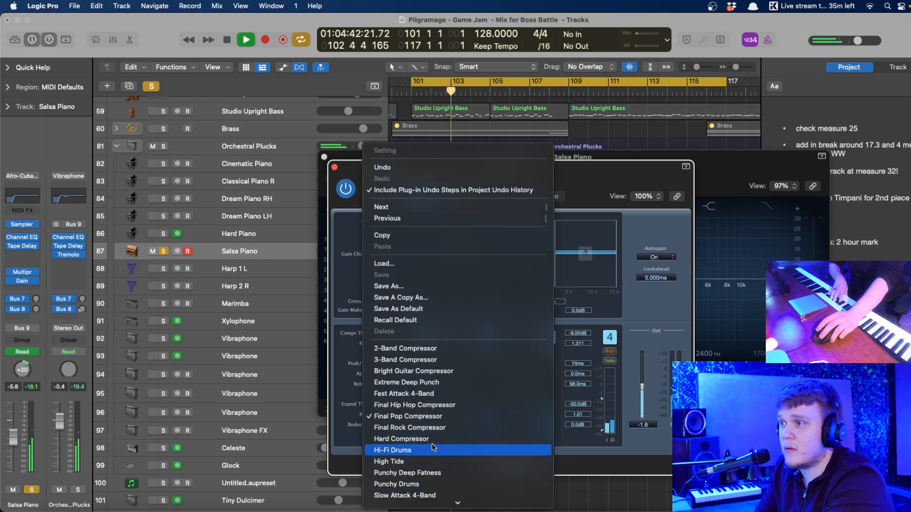
left_click(431, 445)
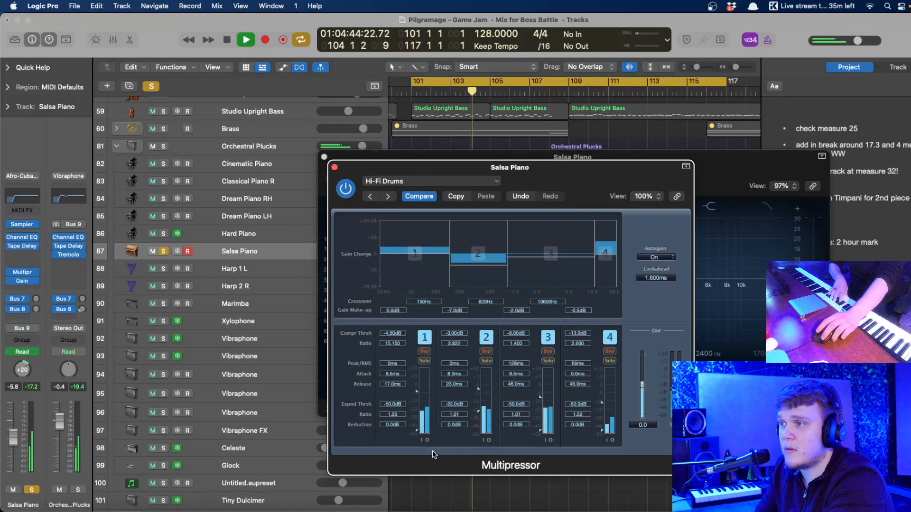
key("space")
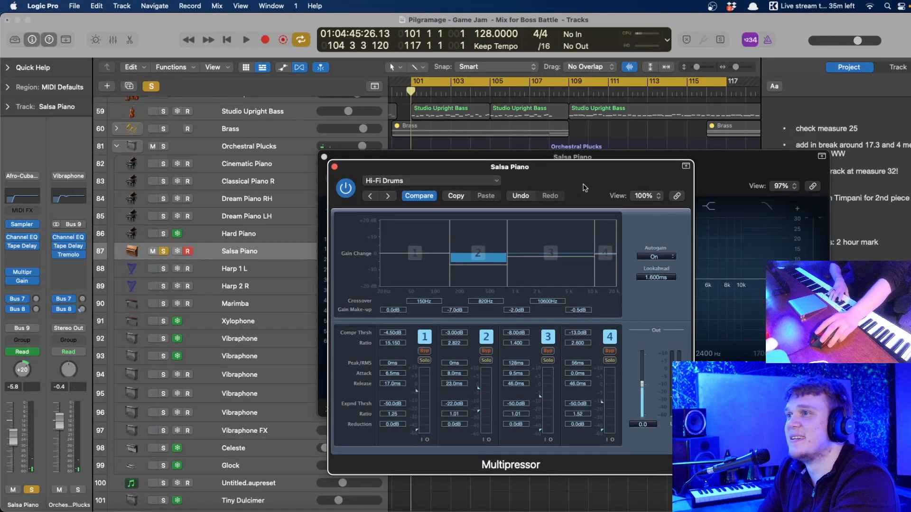
key("space")
left_click(345, 188)
key("space")
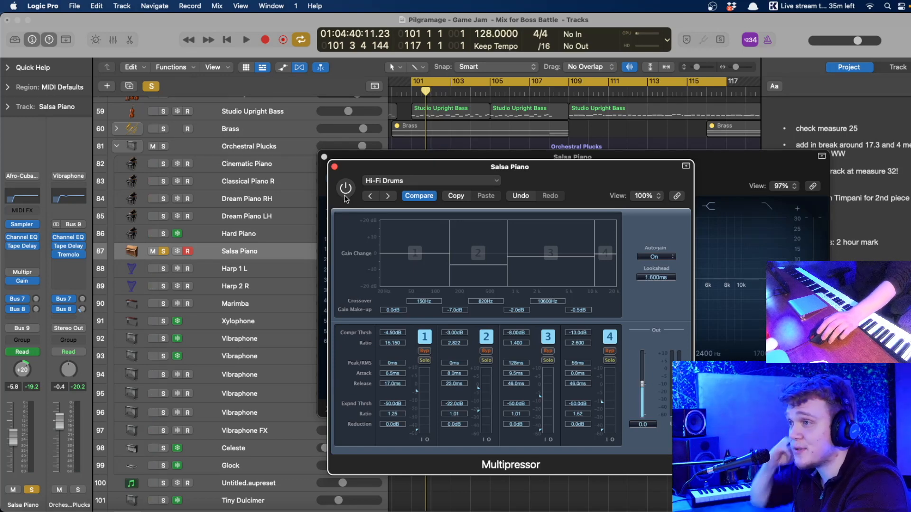
key("space")
left_click(345, 192)
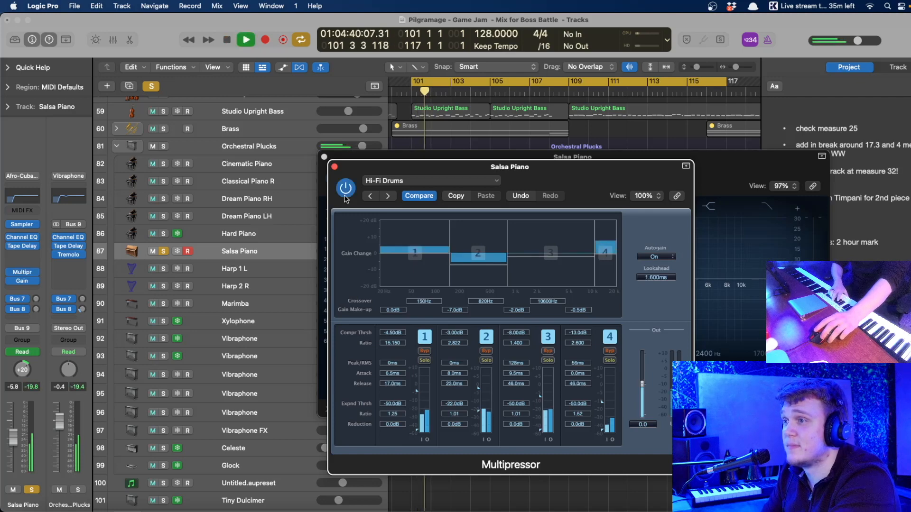
- Set the Multipressor's gain make-up to 2.0 dB on band 1 and -4.5 dB on band 2, adjust band 1's threshold, and close it
left_click_drag(488, 265, 489, 265)
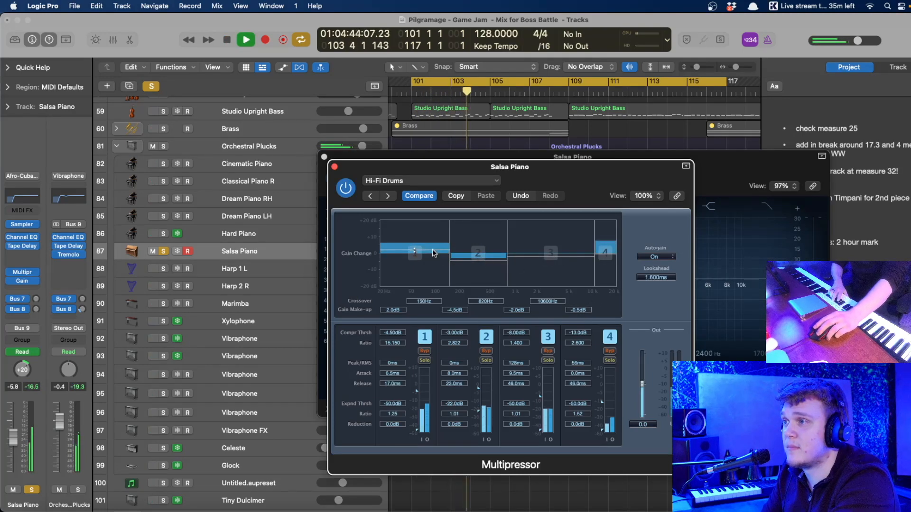
left_click_drag(416, 393, 416, 389)
left_click(334, 167)
- Sweep the Channel EQ's third band to a -5.1 dB cut at 278 Hz with Q 0.79, and lower the low cut to 81.5 Hz
left_click_drag(493, 305, 520, 258)
left_click_drag(480, 374, 478, 367)
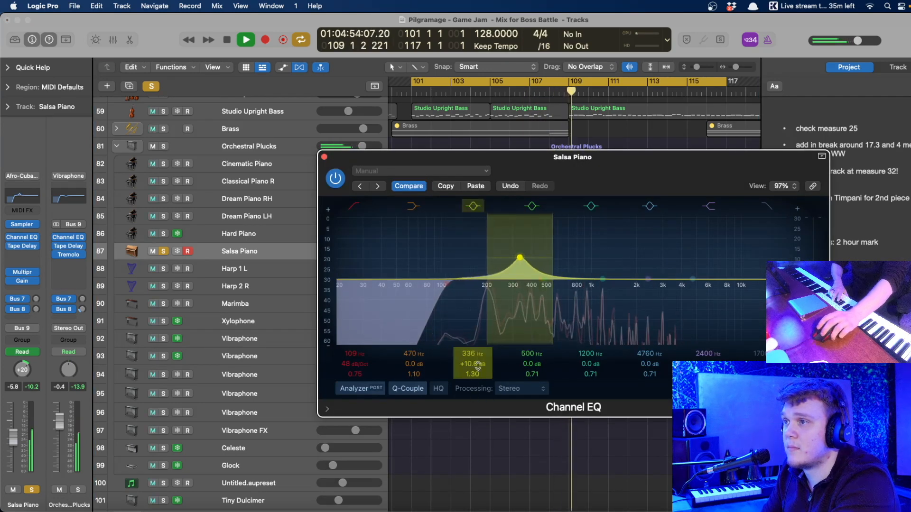
left_click_drag(516, 260, 504, 293)
left_click_drag(475, 373, 475, 383)
left_click_drag(447, 281, 427, 284)
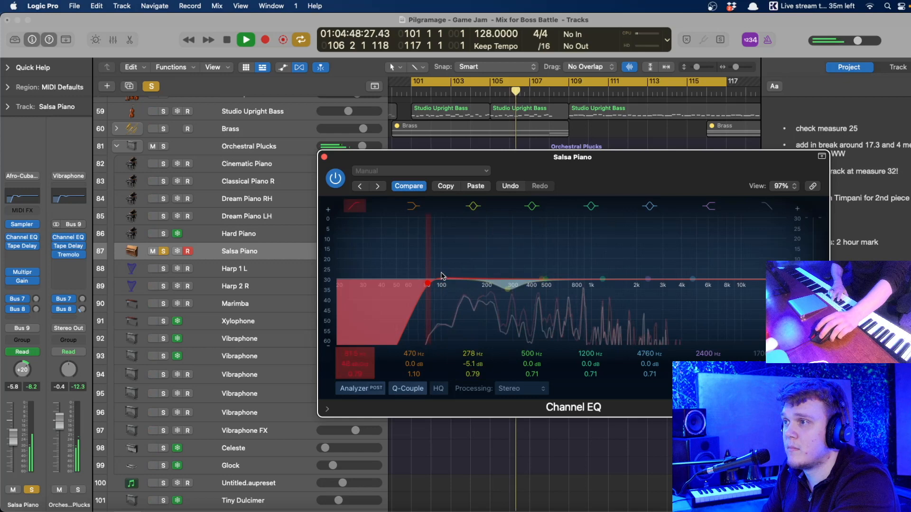
- Sweep the EQ's fourth band to a +3.5 dB boost at 129 Hz with Q 0.98, close the Channel EQ, and stop playback
left_click_drag(549, 270, 473, 264)
left_click_drag(527, 375, 532, 363)
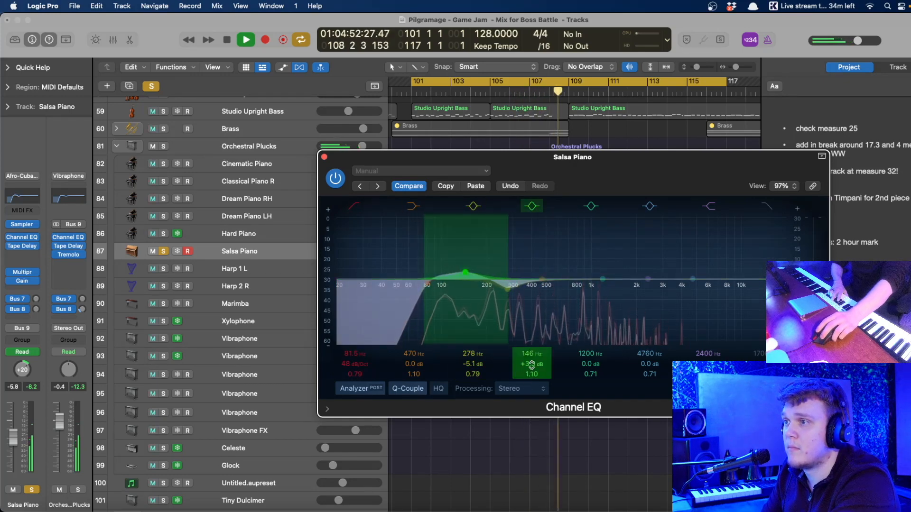
left_click_drag(466, 274, 465, 243)
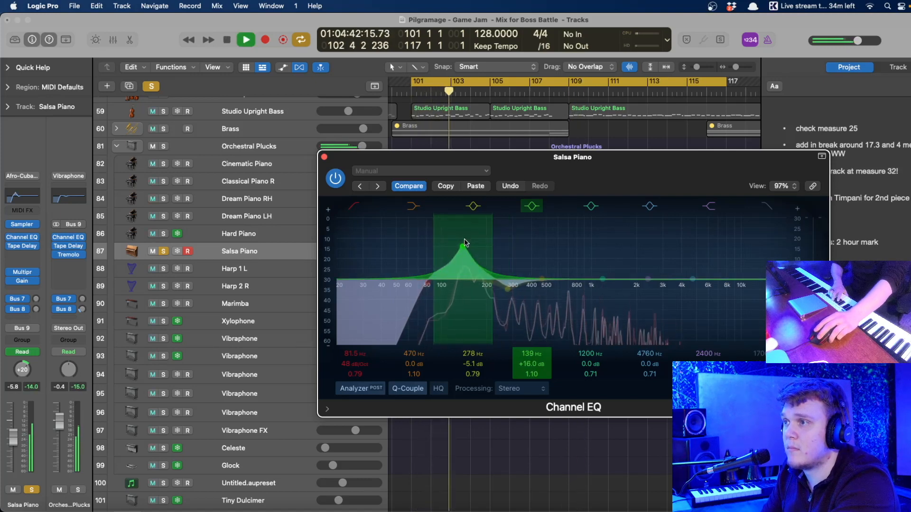
left_click_drag(465, 243, 460, 266)
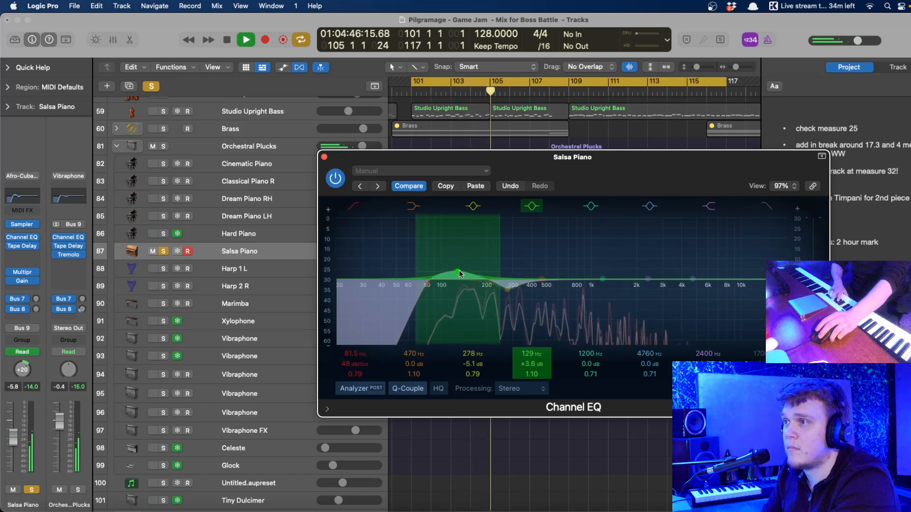
left_click_drag(532, 374, 534, 369)
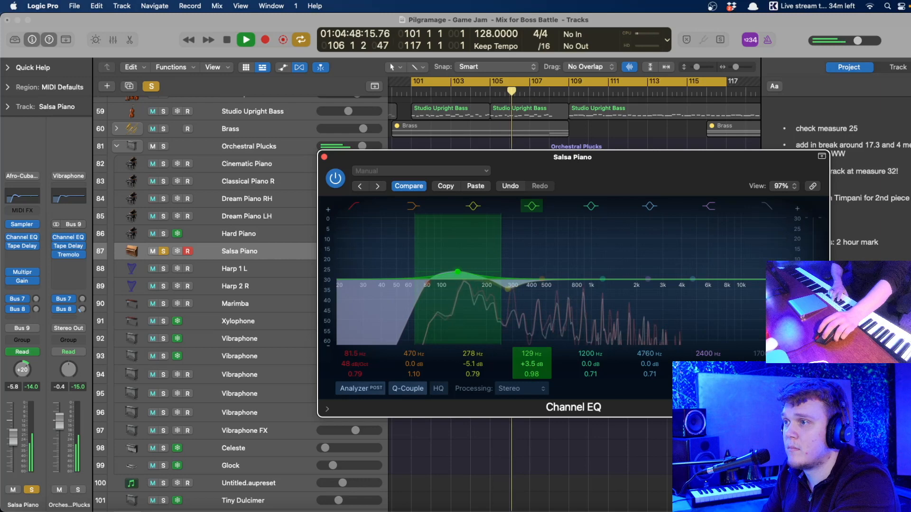
left_click(324, 158)
key("space")
- Check the Salsa Piano's Bus 7 send destination and audition the Bus 8 send level in playback, turning it back down to -∞
left_click(21, 321)
left_click(26, 317)
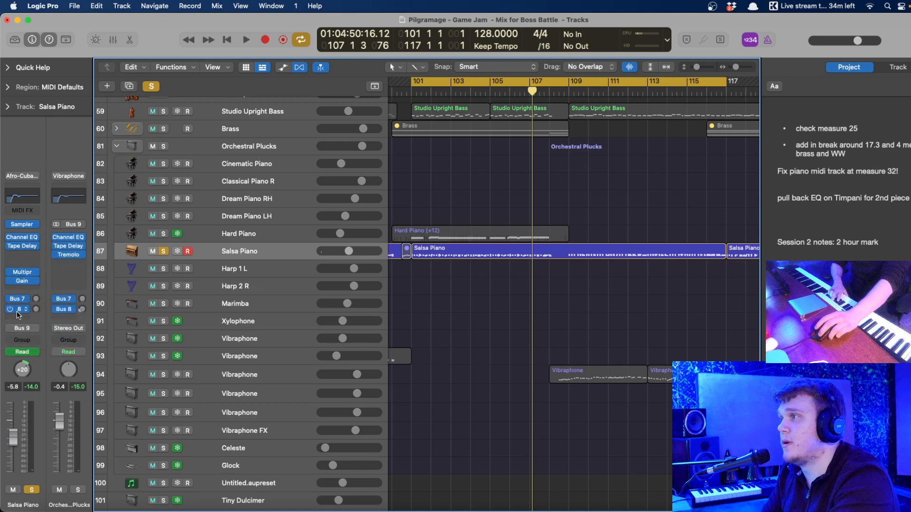
left_click(17, 312)
left_click(22, 298)
left_click(22, 299)
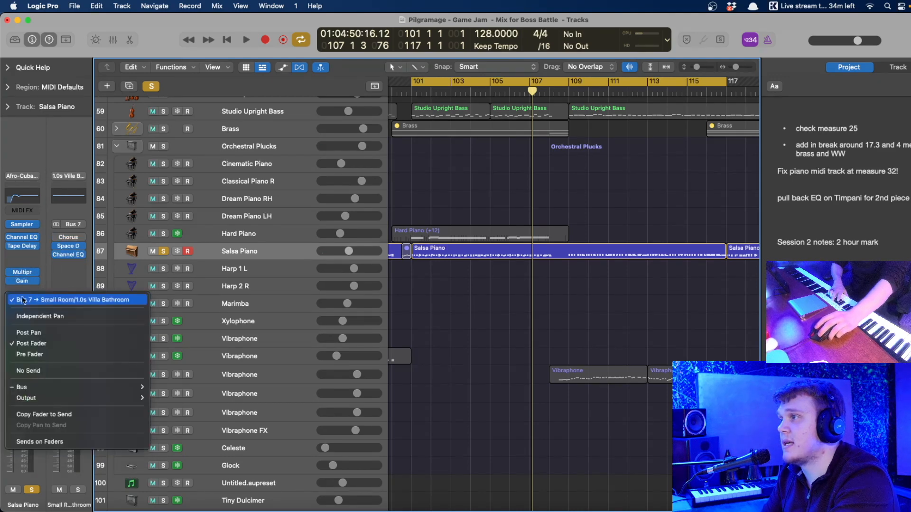
left_click(33, 298)
key("space")
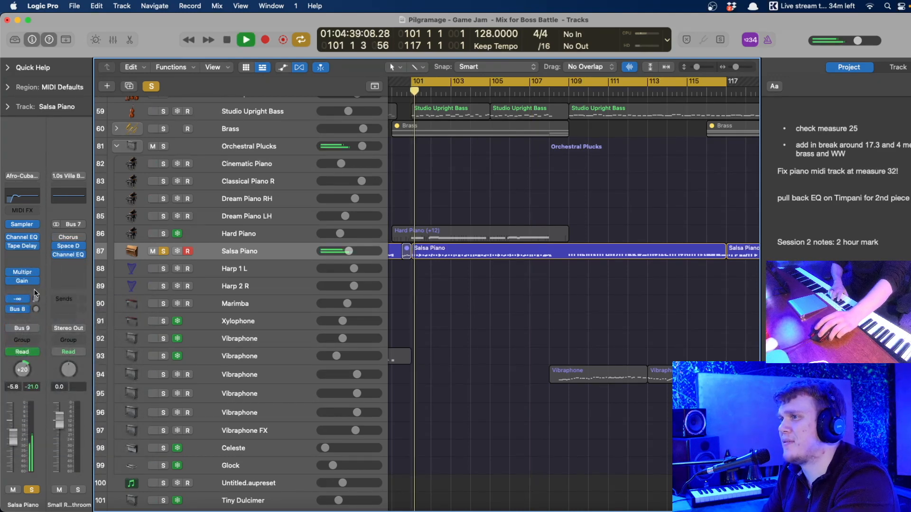
left_click_drag(37, 310, 37, 343)
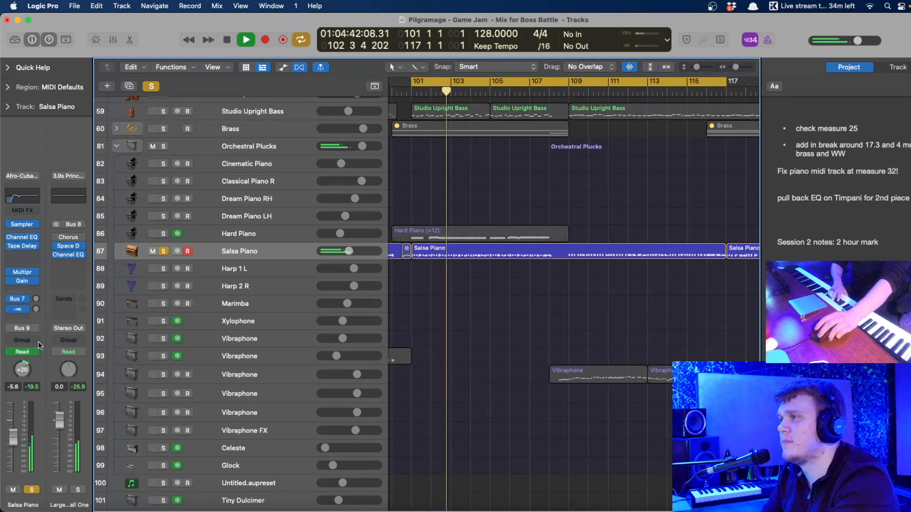
- Open Space Designer on the Bus 8 Large Hall reverb, load the 01.4s Jazz Vocal Room preset, and play the loop
left_click(69, 247)
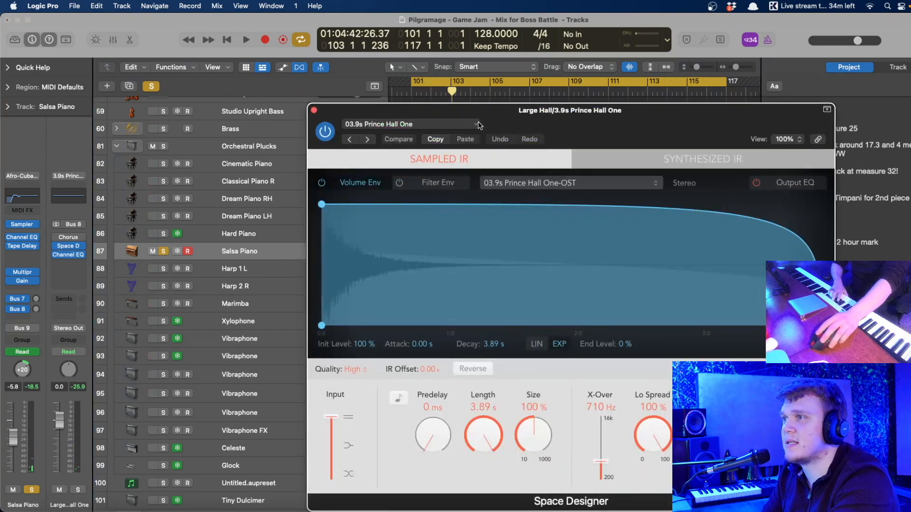
left_click(410, 124)
mouse_move(475, 336)
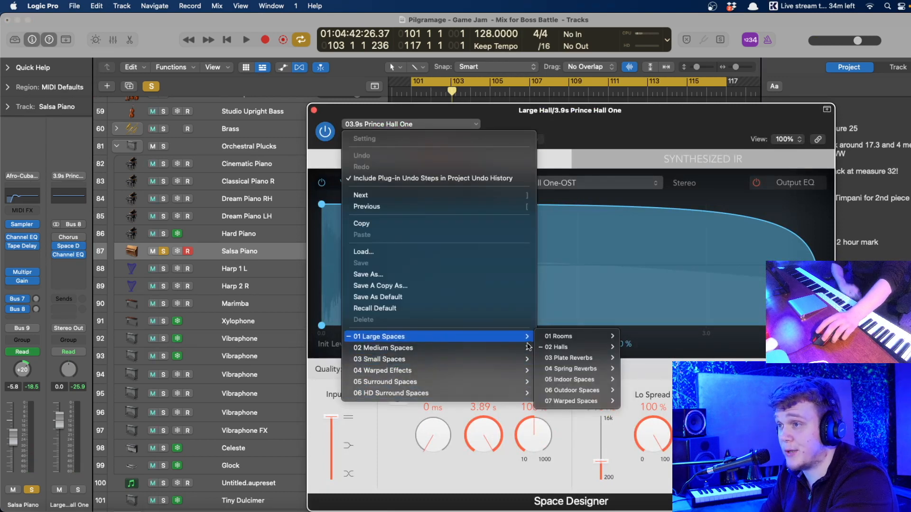
mouse_move(582, 340)
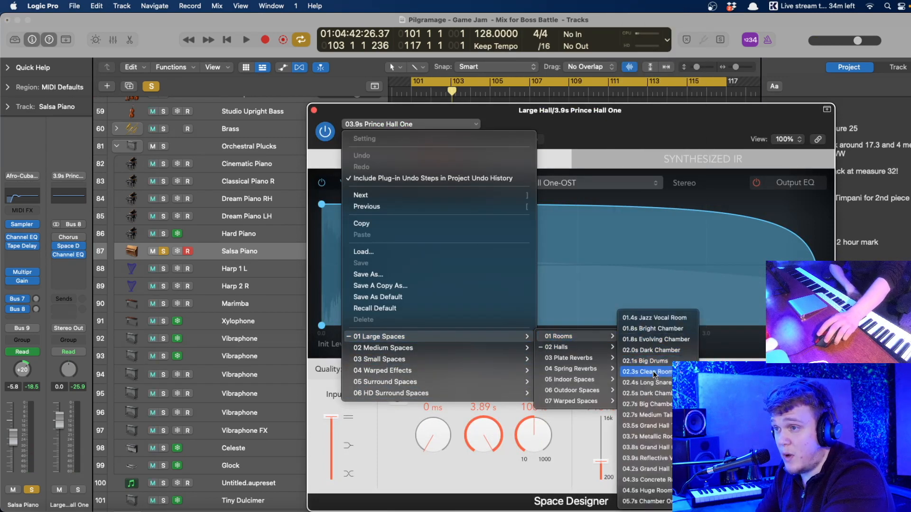
left_click(654, 318)
key("space")
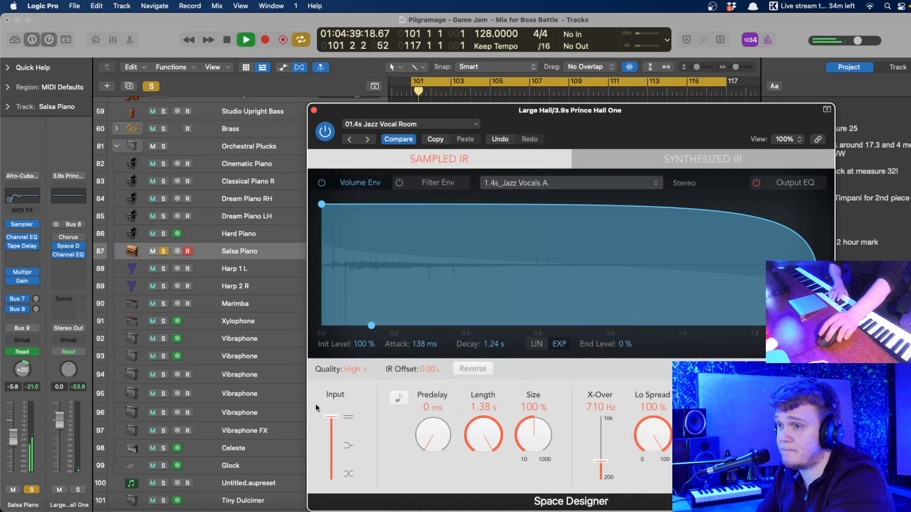
- Raise the Salsa Piano's Bus 7 send to -11.0 dB and copy the Large Hall Space Designer's settings
left_click(36, 299)
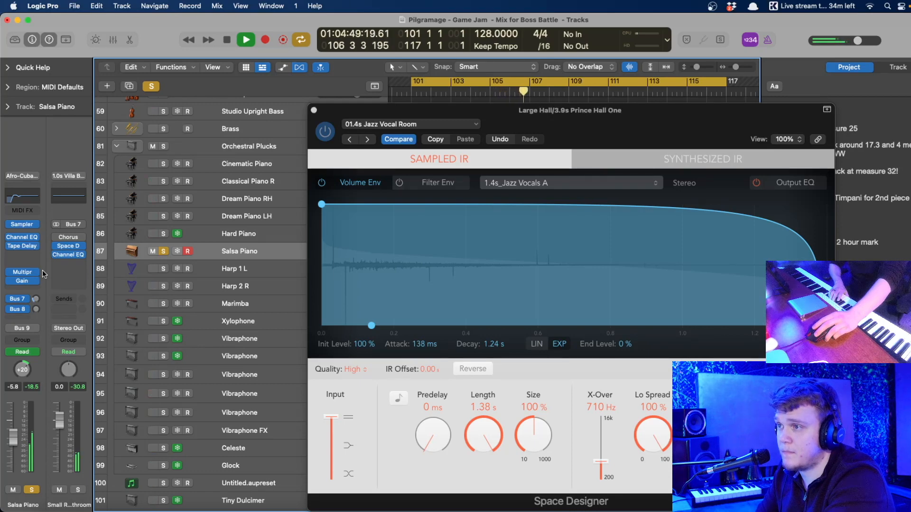
key("space")
left_click(435, 140)
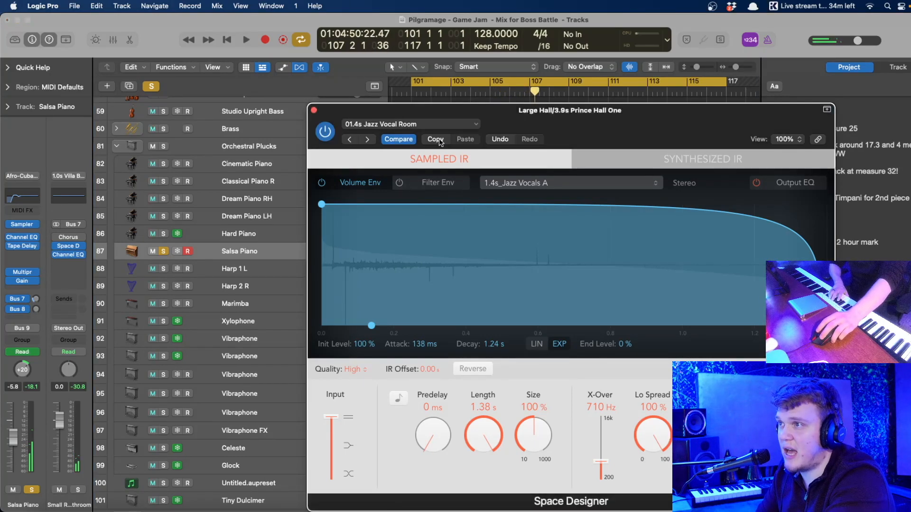
key("space")
- Try the 03.5s Grand Hall Three preset in the Large Hall Space Designer during playback, and paste the copied Jazz Vocal Room settings back
left_click(473, 125)
left_click(525, 139)
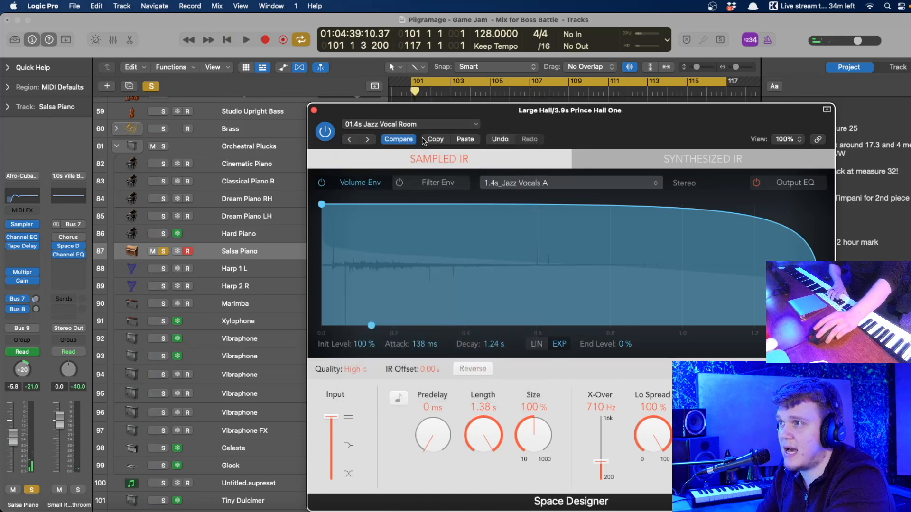
left_click(476, 124)
mouse_move(462, 346)
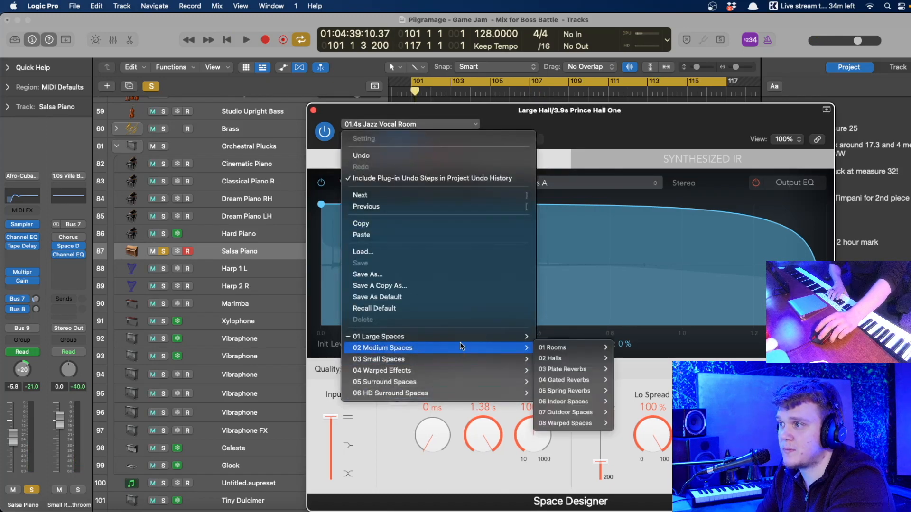
mouse_move(593, 373)
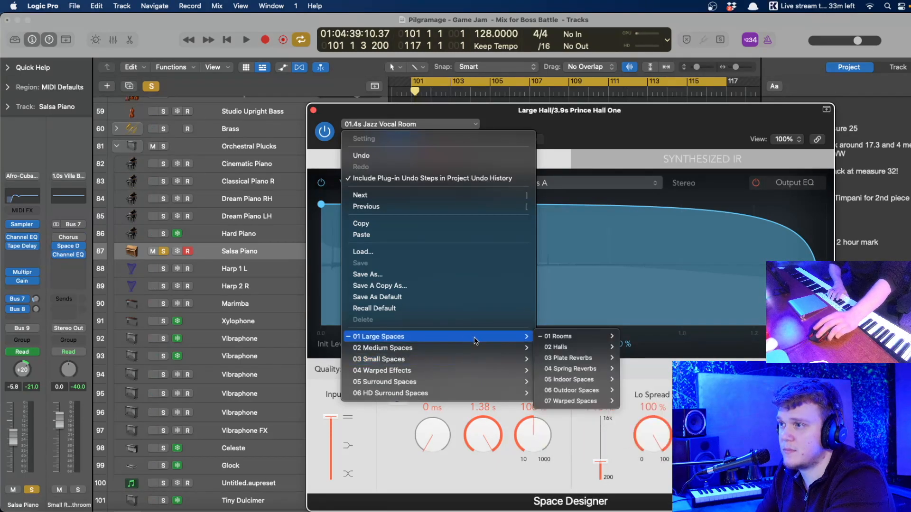
mouse_move(569, 336)
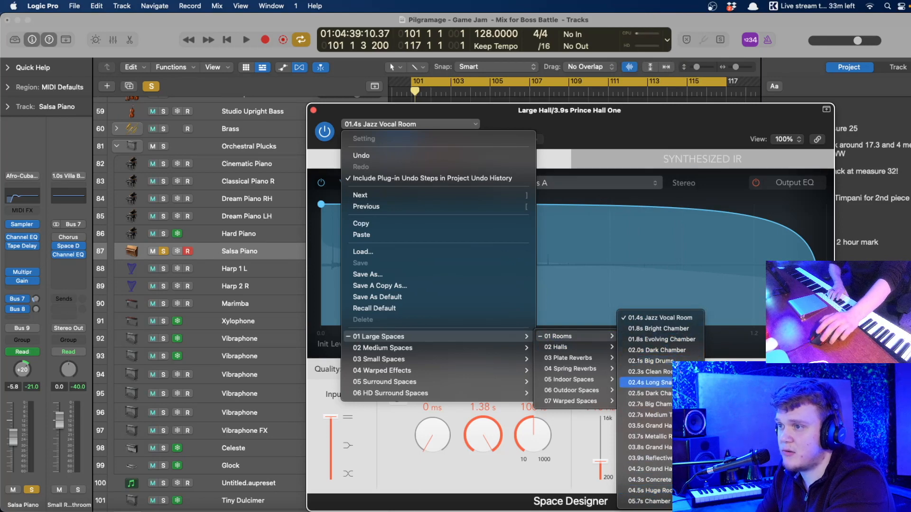
left_click(645, 426)
key("space")
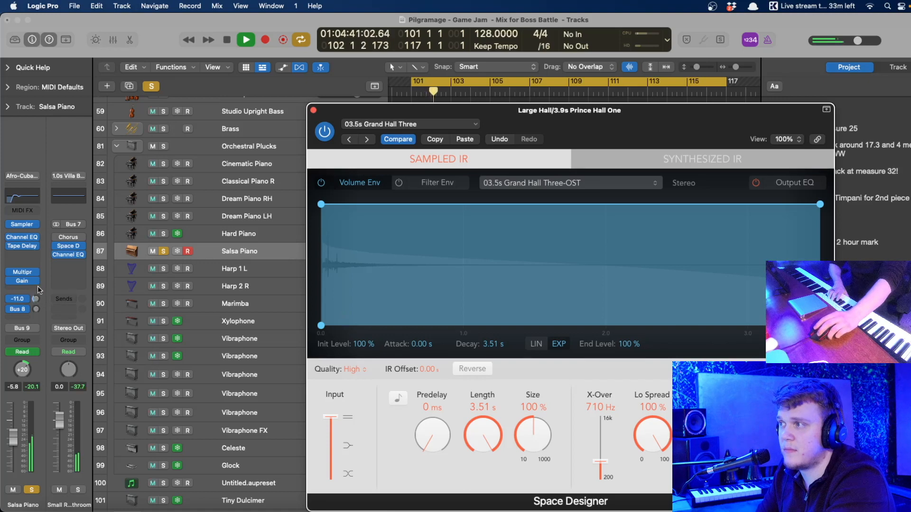
left_click(12, 300)
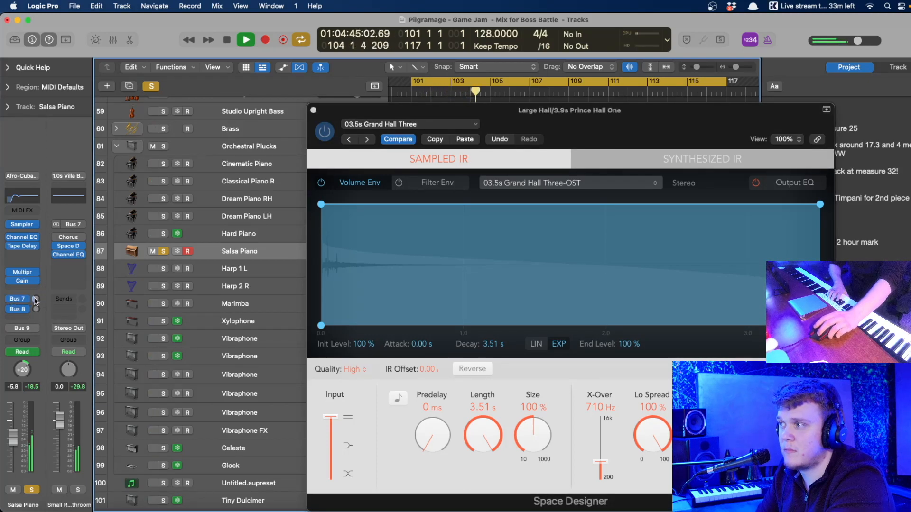
left_click(464, 139)
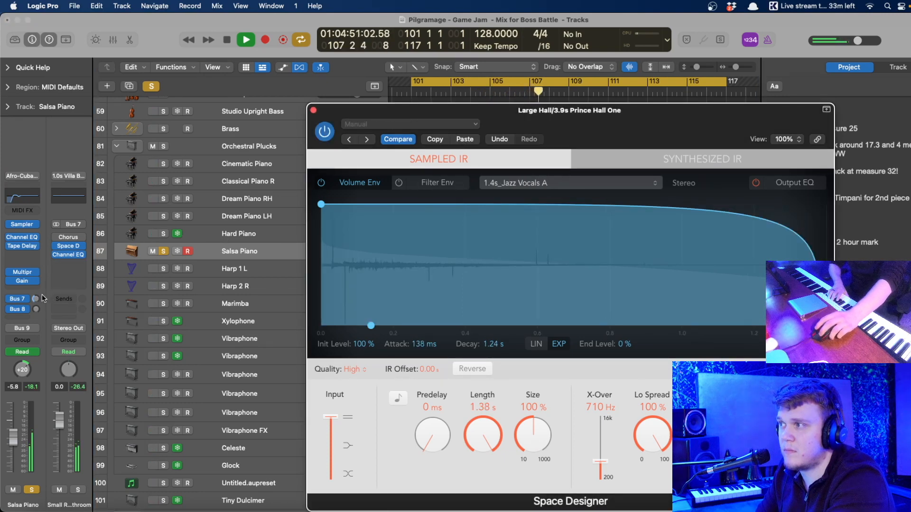
- Check the Bus 7 Small Room Space Designer, and set the Salsa Piano's Bus 8 send to -8.9 dB during loop playback
left_click(66, 251)
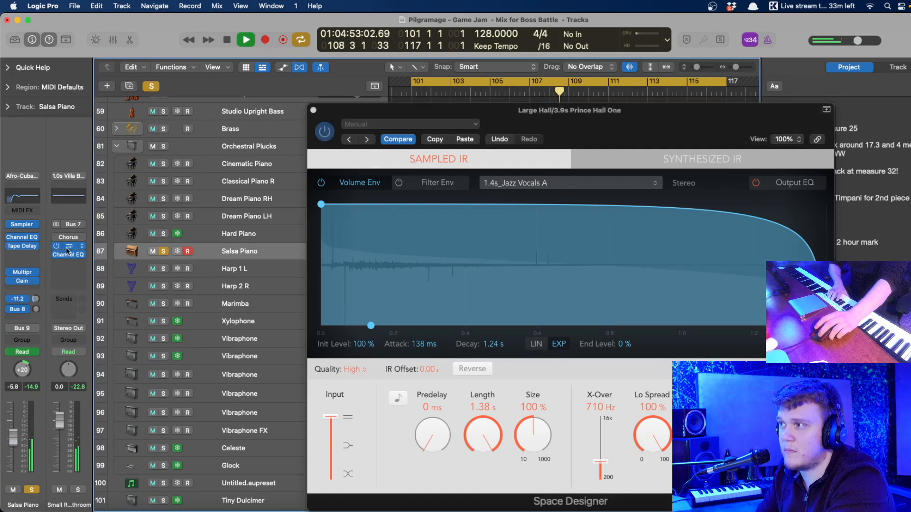
left_click(69, 247)
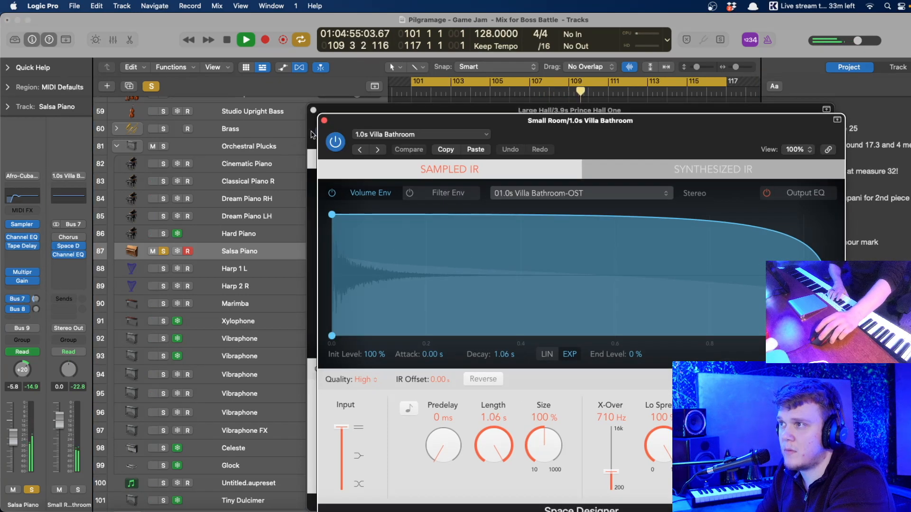
left_click(324, 120)
key("space")
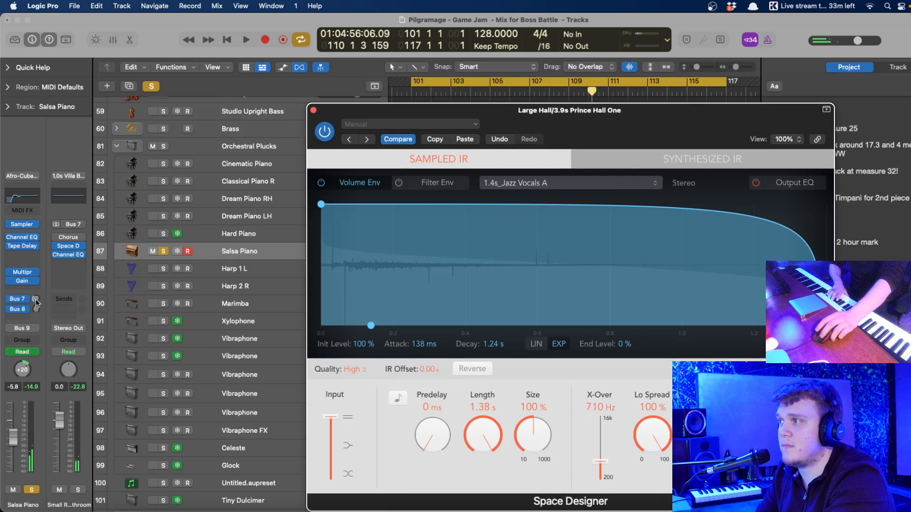
left_click(36, 308)
key("space")
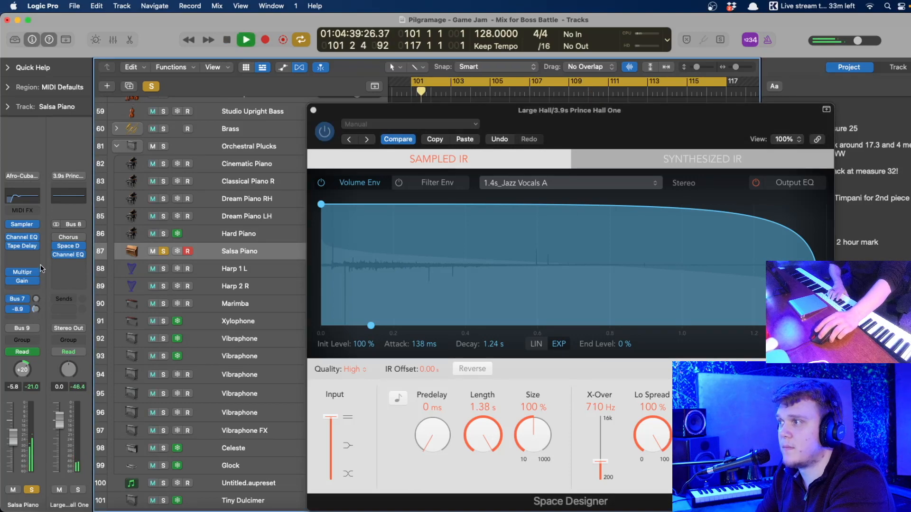
- Compare the 03.9s Prince Hall One and 01.4s Jazz Vocal Room settings in the Large Hall Space Designer during playback using undo and redo
left_click(66, 247)
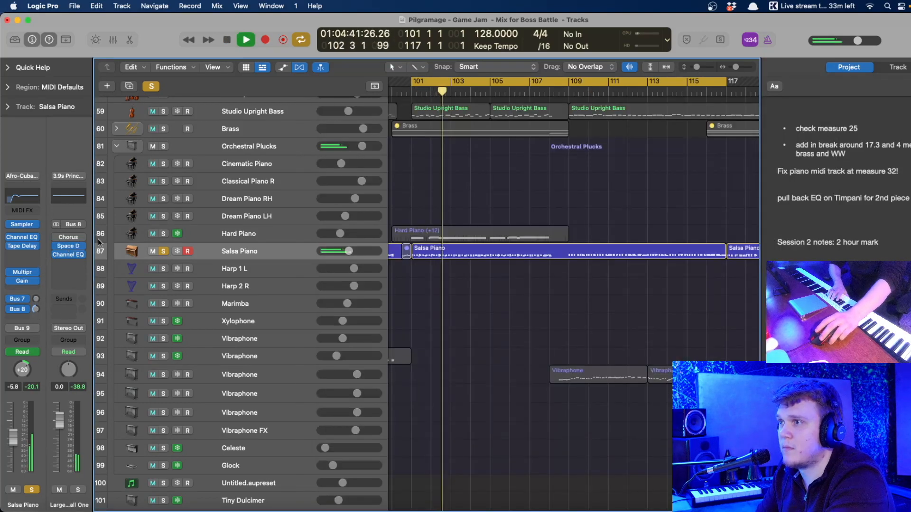
left_click(66, 246)
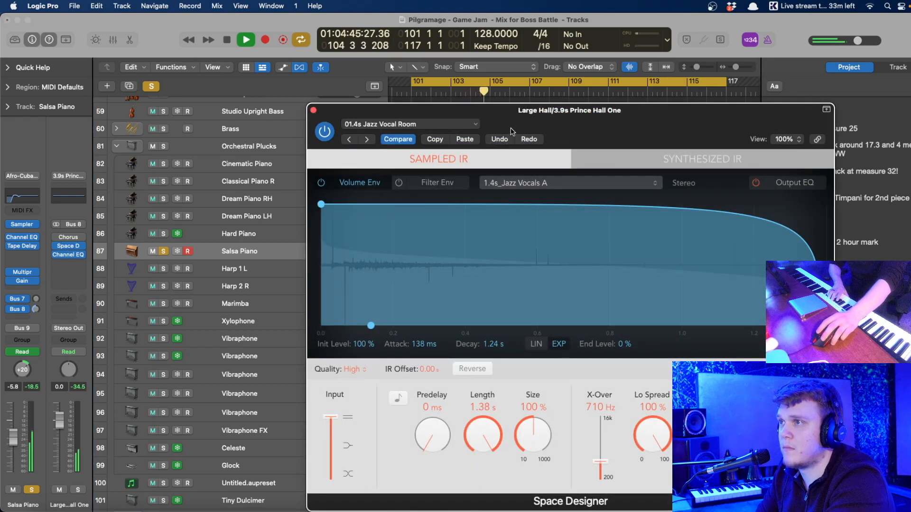
left_click(499, 139)
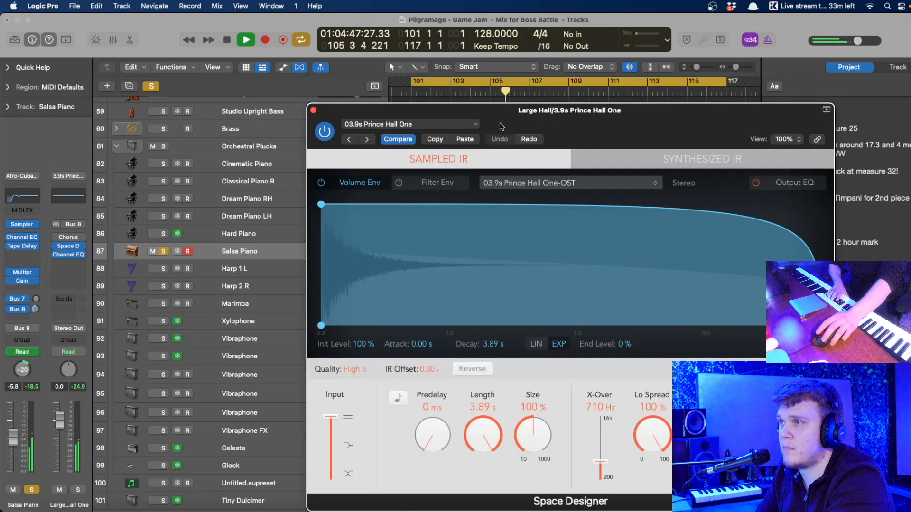
left_click(529, 140)
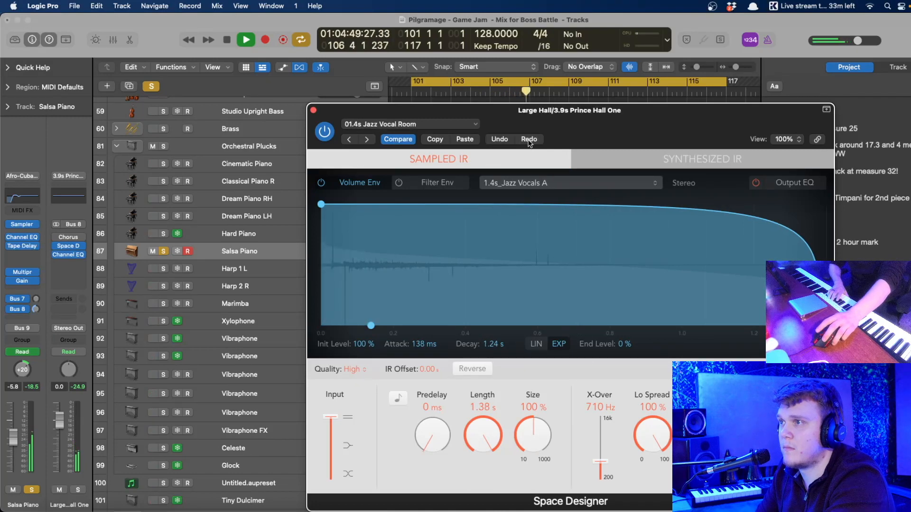
key("space")
- Try the 02.0s Dark Chamber preset from the large rooms in the Large Hall Space Designer while the loop plays
left_click(456, 124)
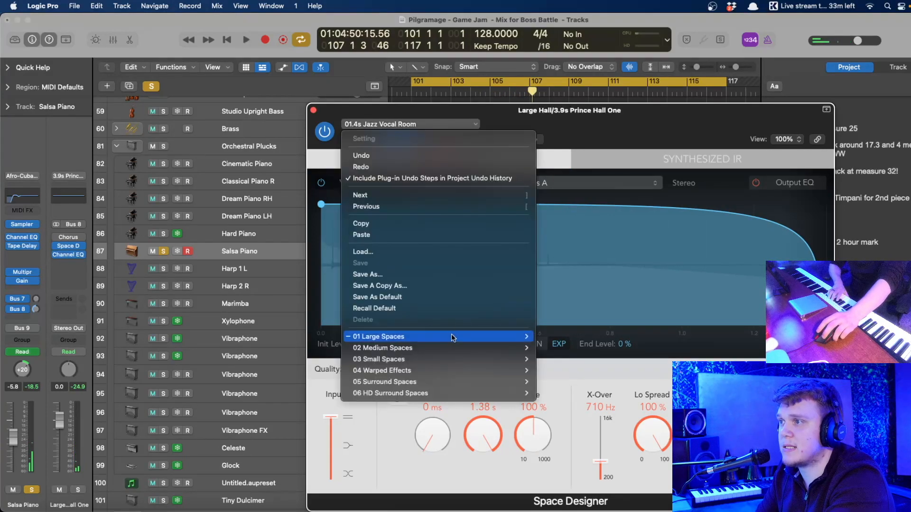
left_click(568, 140)
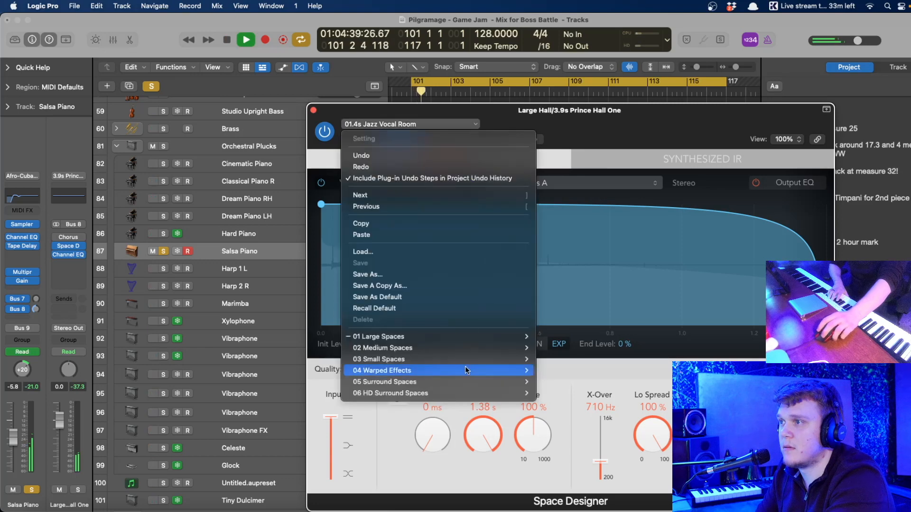
mouse_move(472, 337)
mouse_move(563, 337)
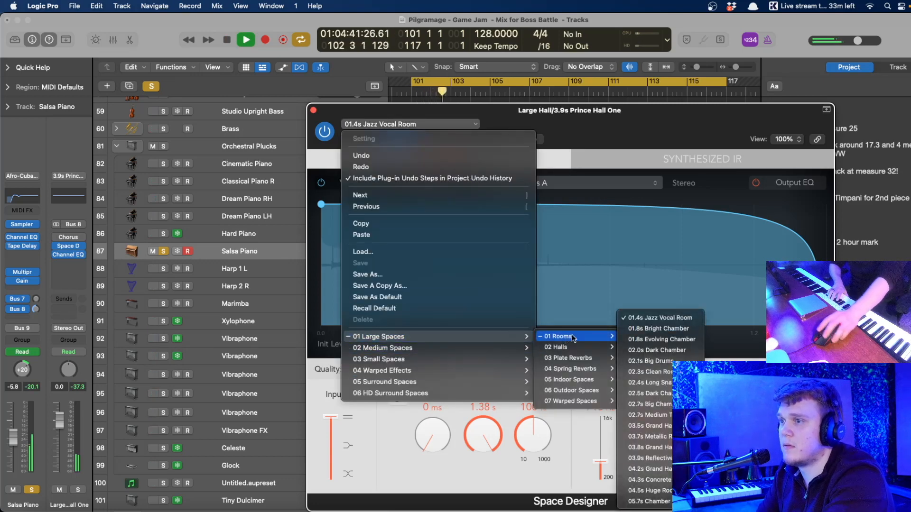
left_click(666, 357)
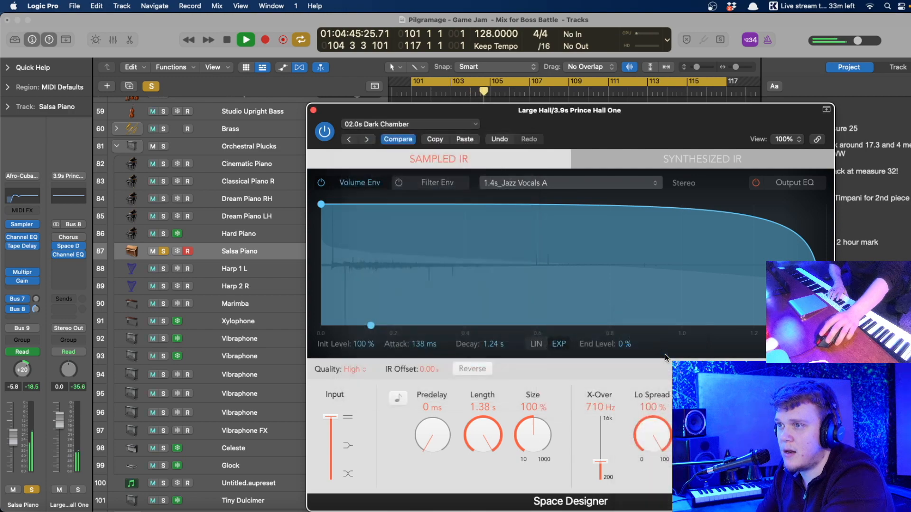
key("space")
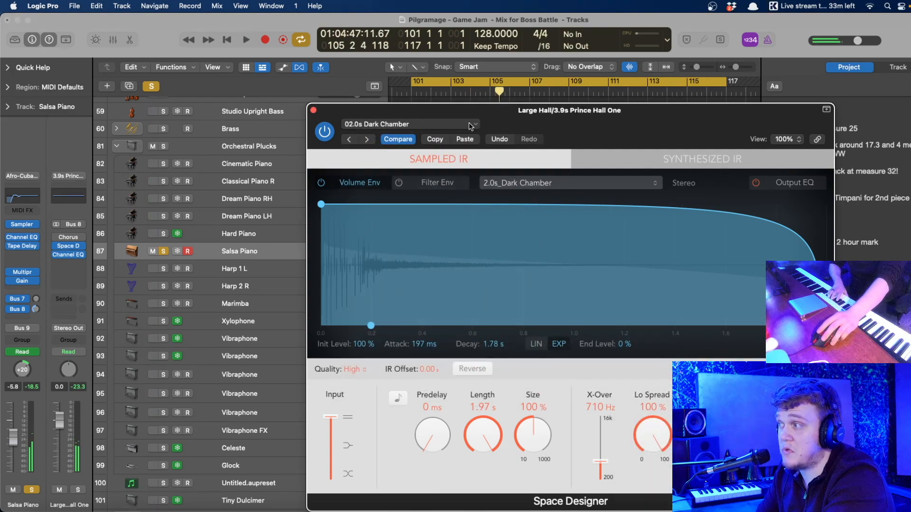
- Try the 03.8s Grand Hall One preset from the large rooms in the Large Hall Space Designer and play the loop
left_click(469, 126)
mouse_move(474, 335)
mouse_move(570, 338)
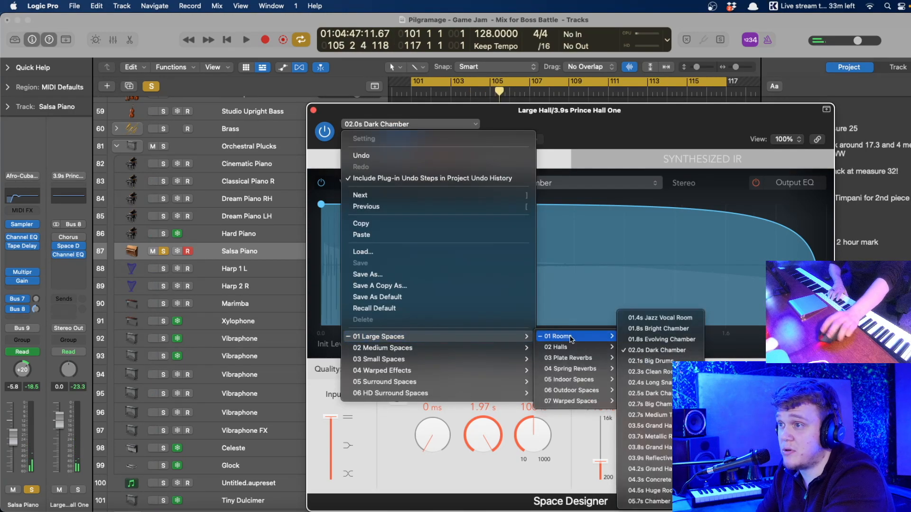
left_click(650, 447)
key("space")
- Reload the 01.4s Jazz Vocal Room preset in the Large Hall Space Designer and adjust the Bus 8 send to about -13.6 dB during playback
left_click(475, 124)
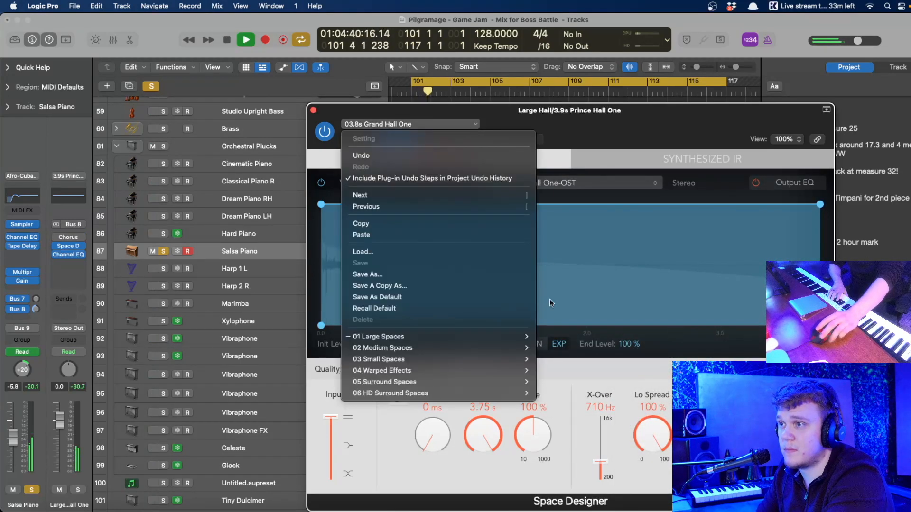
mouse_move(475, 337)
mouse_move(585, 348)
mouse_move(609, 337)
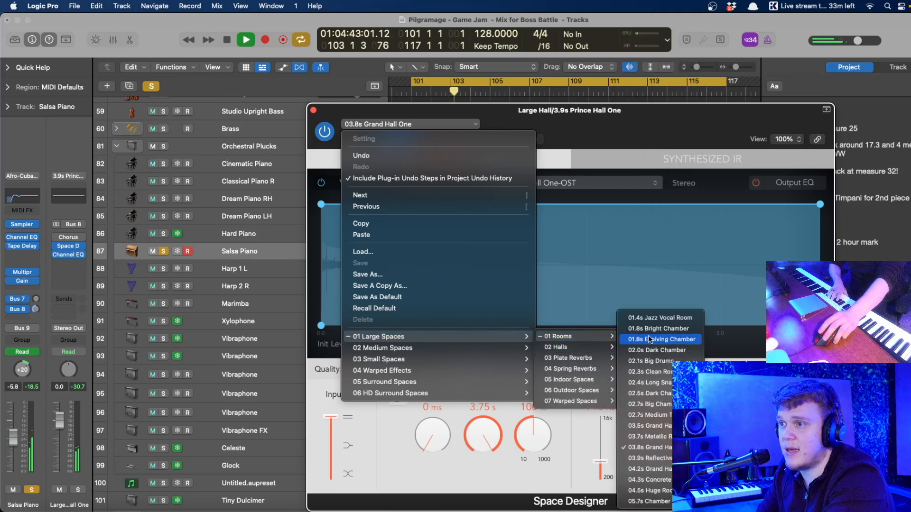
left_click(693, 318)
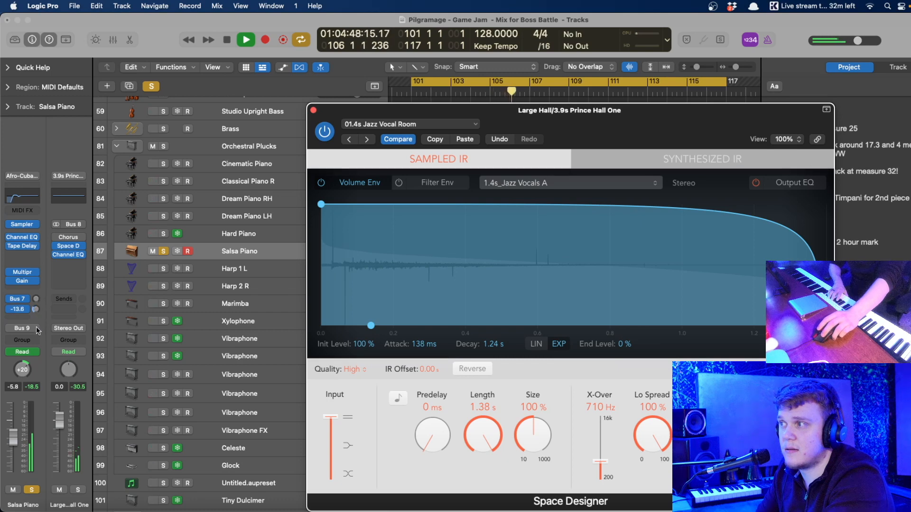
left_click(10, 315)
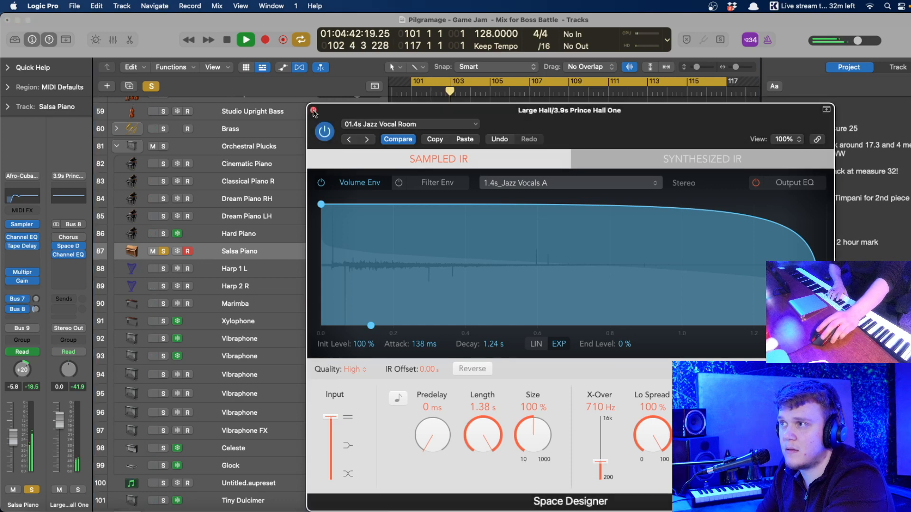
key("super+w")
key("space")
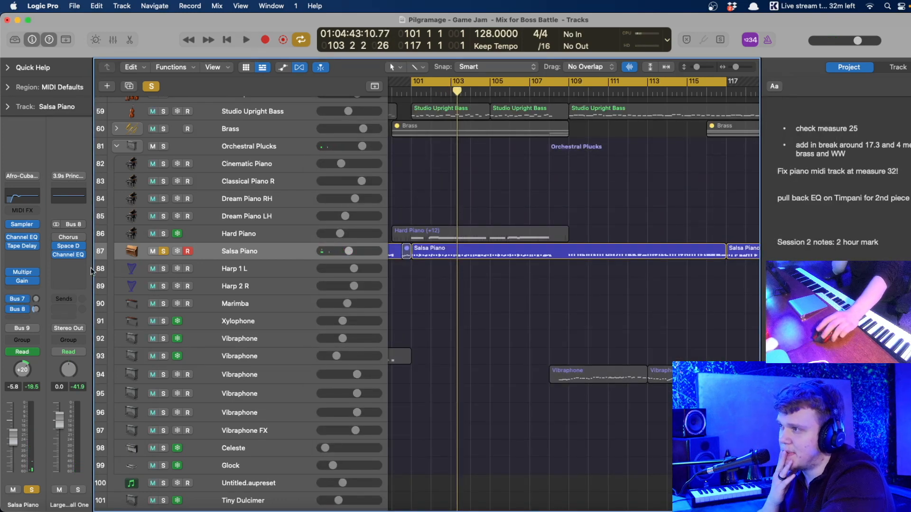
left_click(36, 246)
key("Escape")
left_click(29, 246)
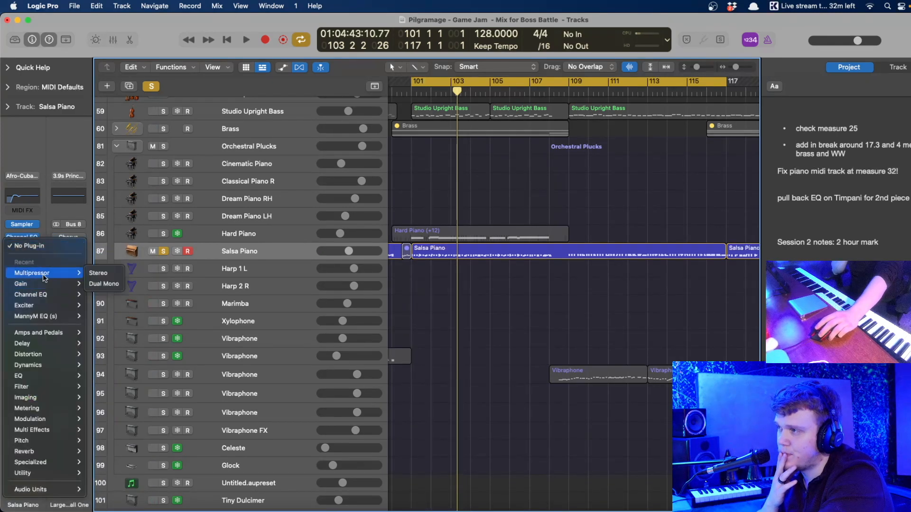
mouse_move(78, 364)
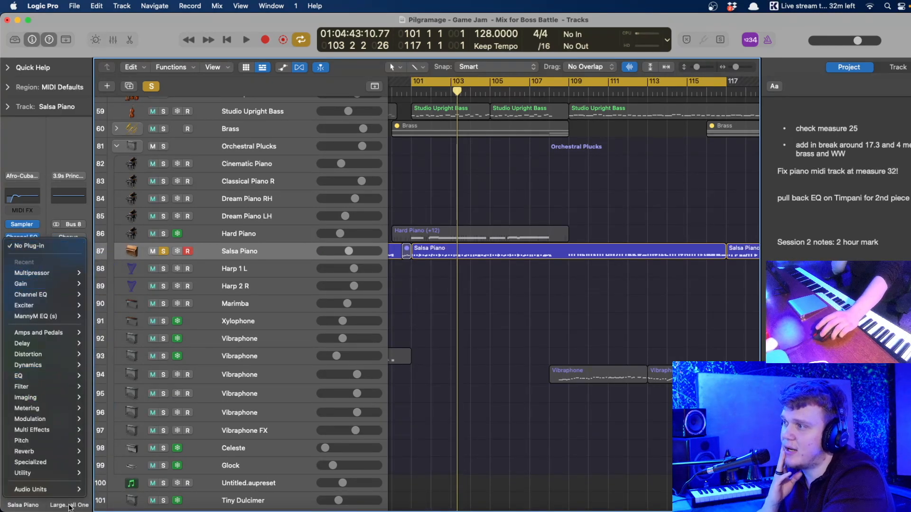
mouse_move(68, 464)
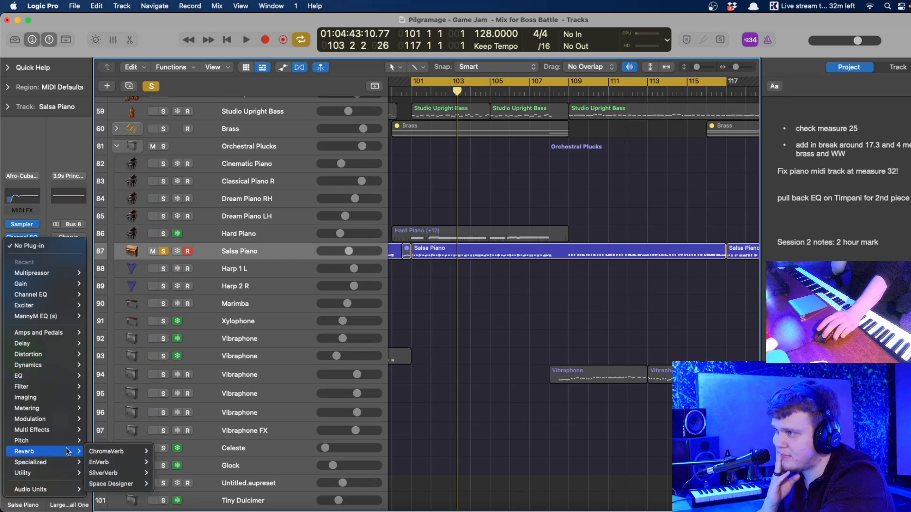
mouse_move(65, 435)
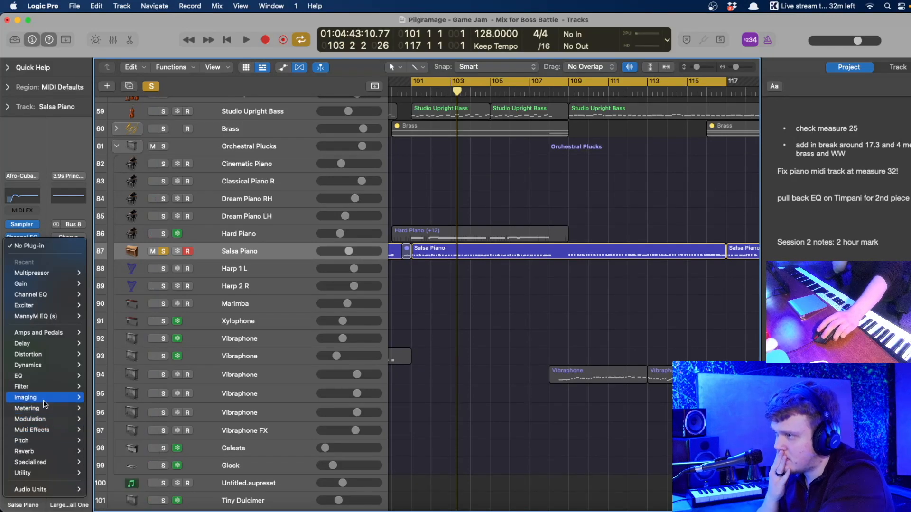
mouse_move(43, 400)
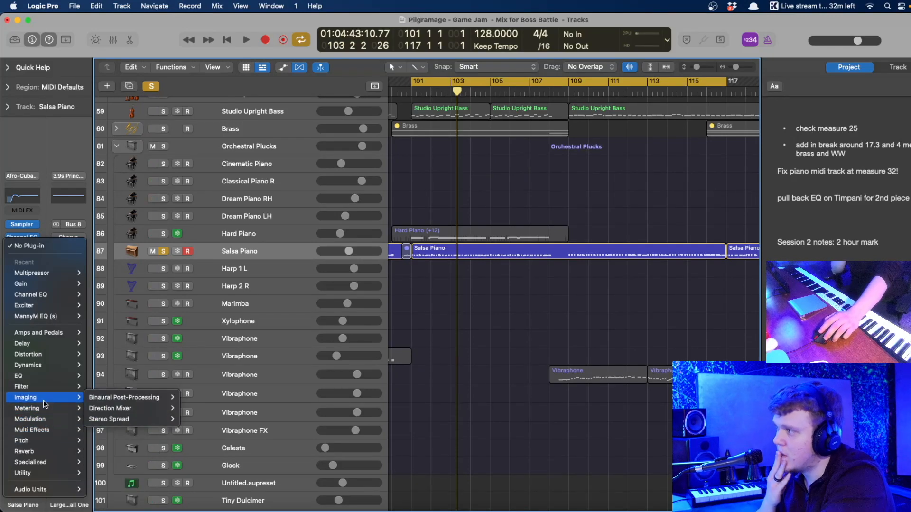
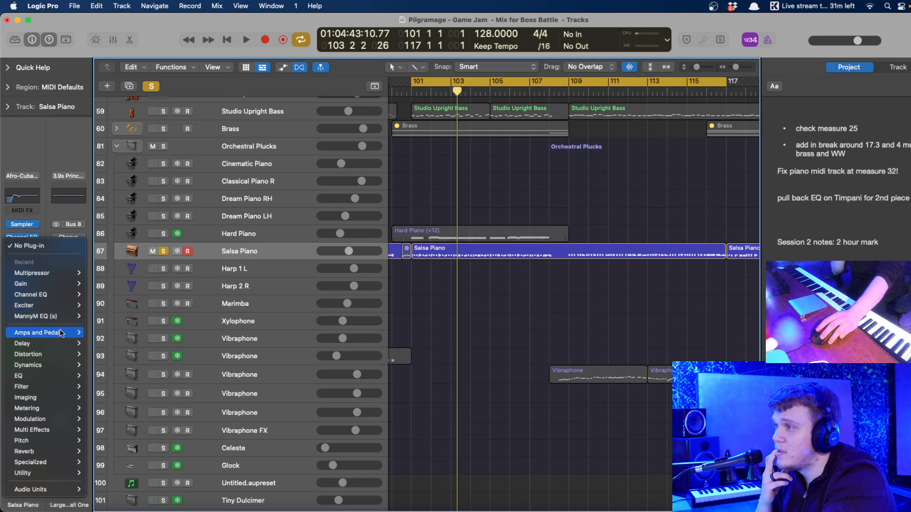
left_click(491, 349)
- Play the loop, audition the Salsa Piano's Multipressor bypass, and review the Hi-Fi Drums compression settings
key("space")
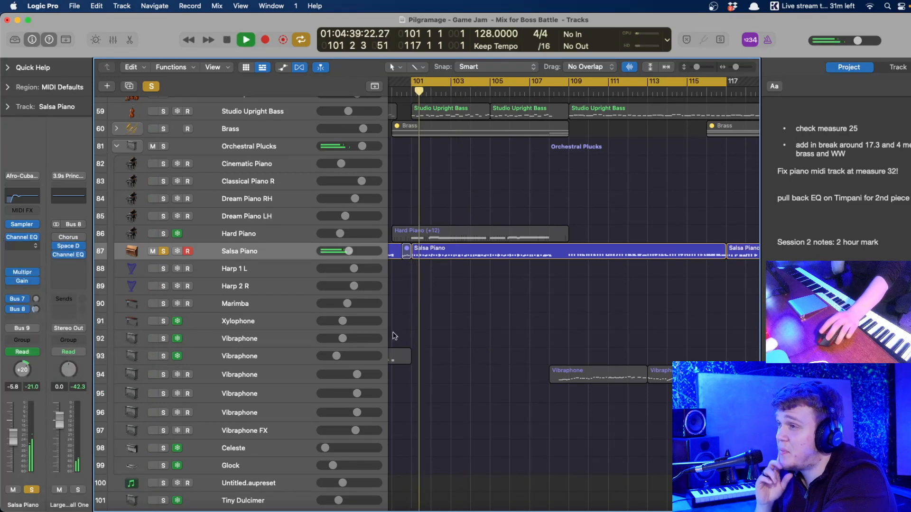
left_click(10, 273)
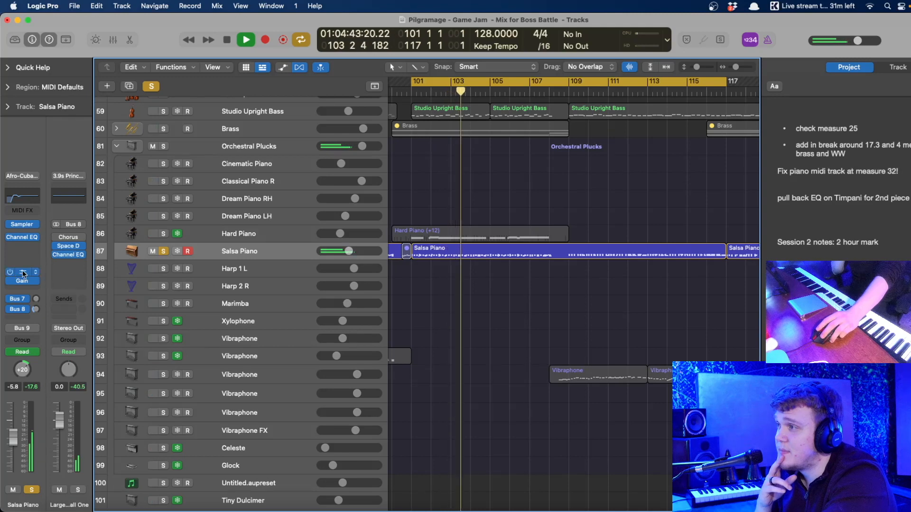
left_click(22, 272)
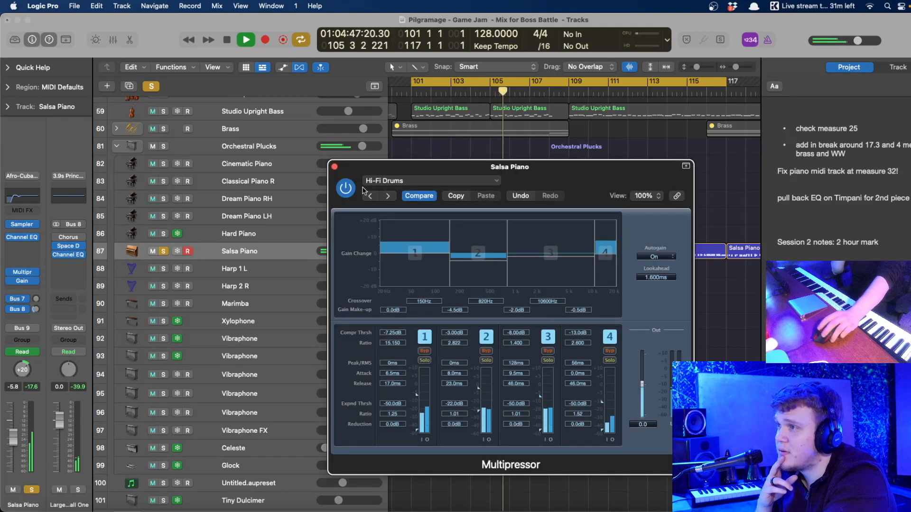
left_click(335, 167)
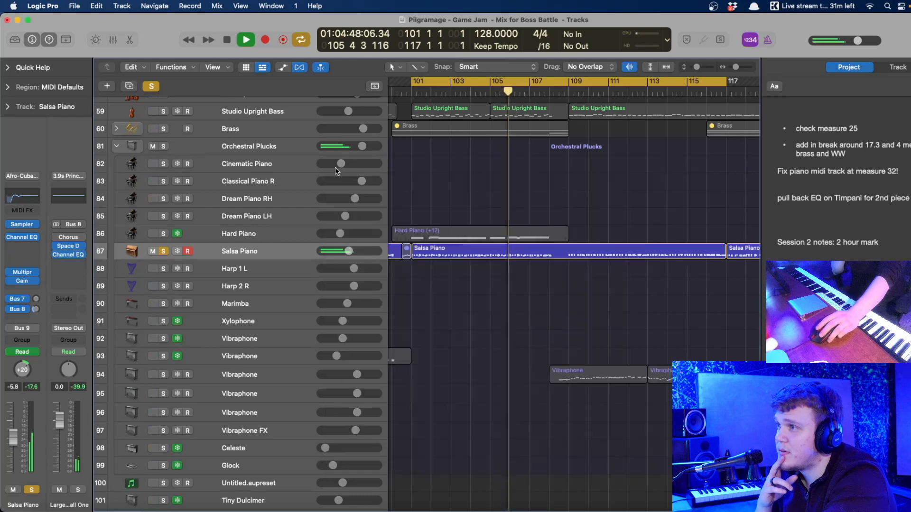
- Unsolo the Salsa Piano, set the cycle range to bars 89 to 105, and play that section with the full mix
left_click(163, 251)
key("space")
left_click_drag(428, 87, 409, 82)
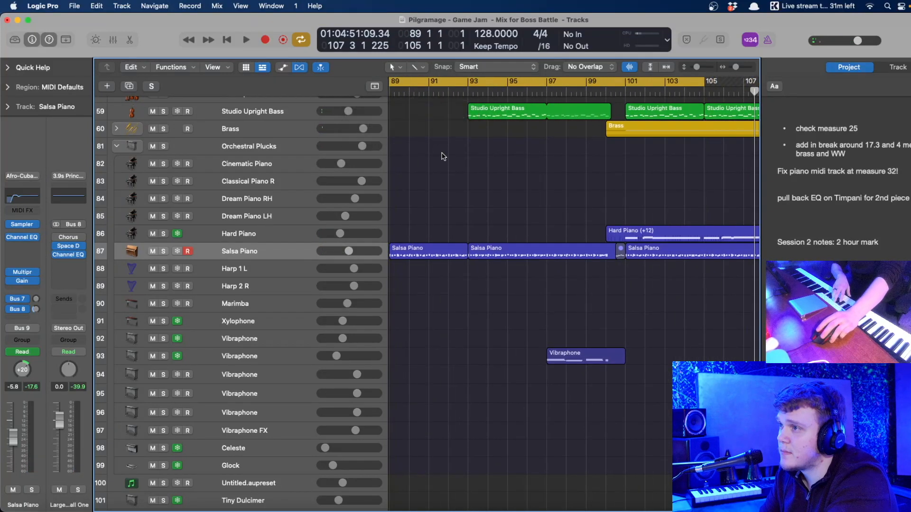
key("space")
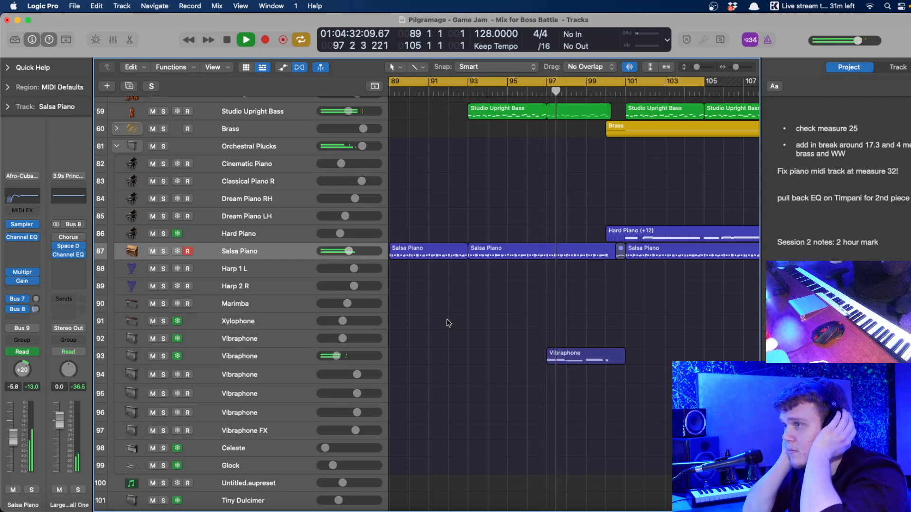
key("space")
key("space")
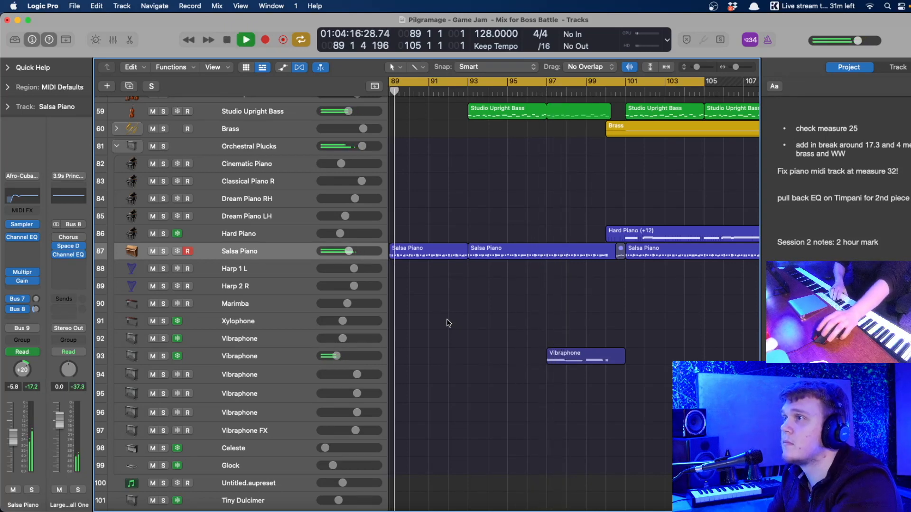
key("space")
- Solo the Salsa Piano and adjust its Channel EQ mid cut to 595 Hz at -6.0 dB during playback
left_click(163, 251)
key("space")
left_click_drag(587, 291, 557, 291)
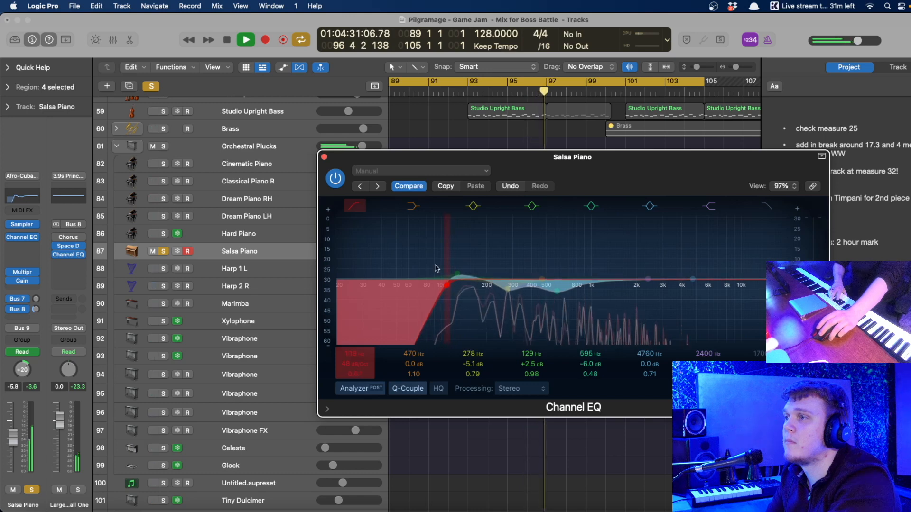
left_click(324, 157)
- Move playback to bar 101 and set the cycle range to bars 101 to 107
left_click(624, 90)
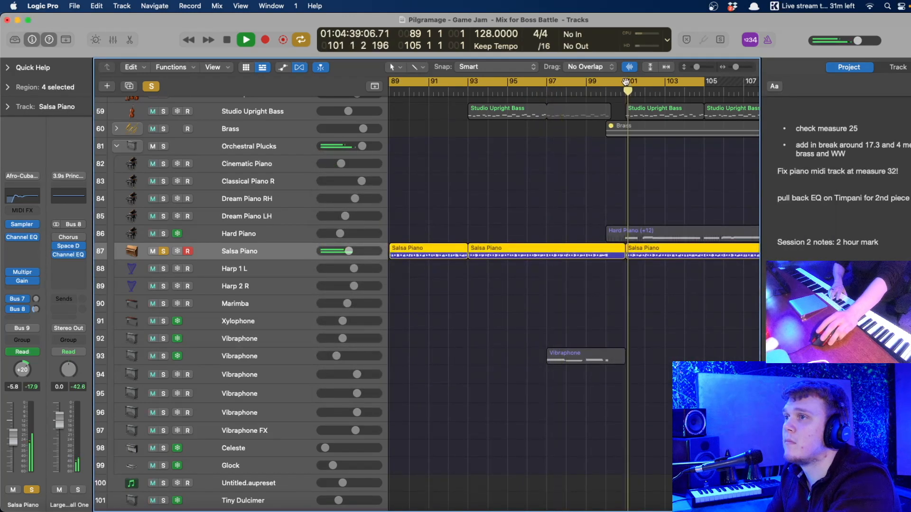
left_click(626, 82)
left_click_drag(628, 83, 745, 84)
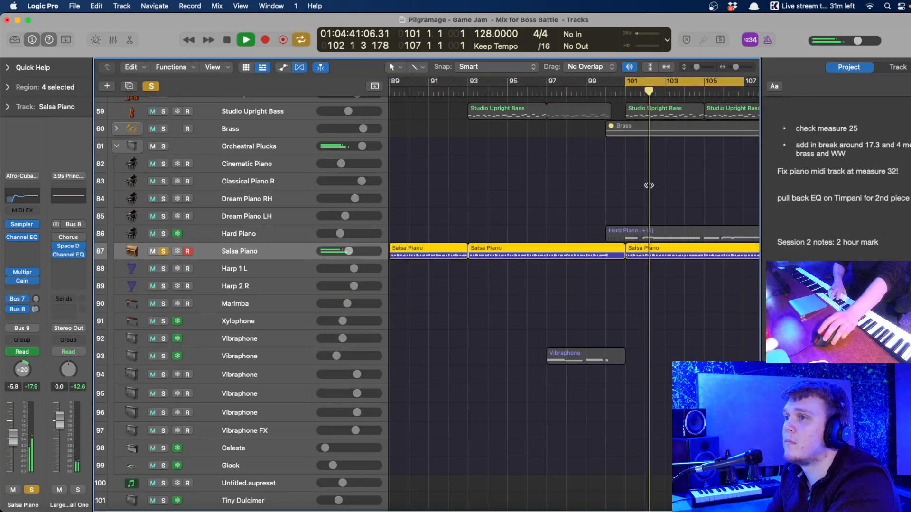
- Set the cycle range to bars 109 to 117 and open the Salsa Piano region starting at bar 101 in the Piano Roll
scroll(648, 186, "right", 5)
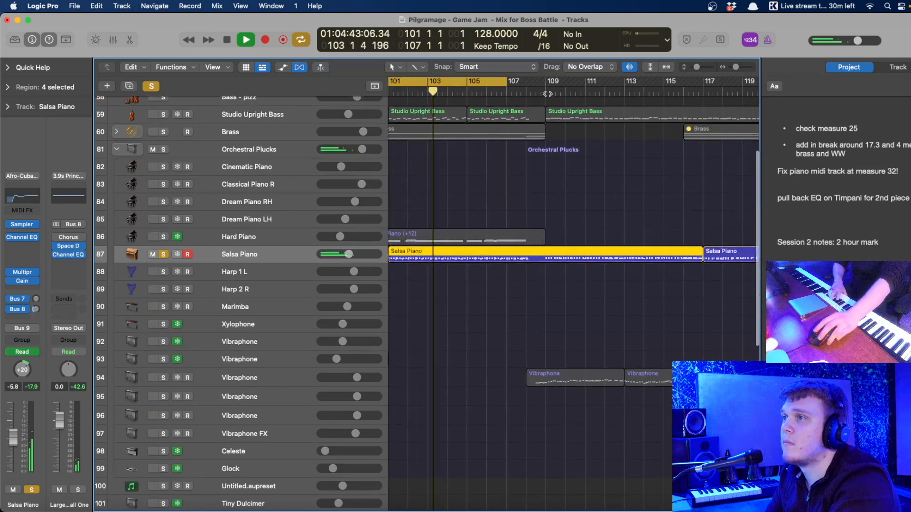
left_click_drag(550, 83, 703, 82)
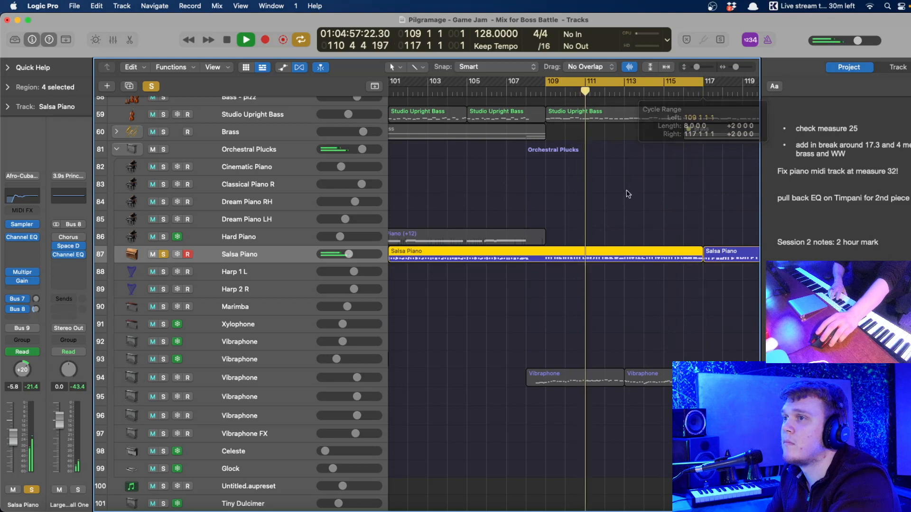
left_click(633, 186)
left_click(305, 255)
left_click_drag(571, 300, 590, 260)
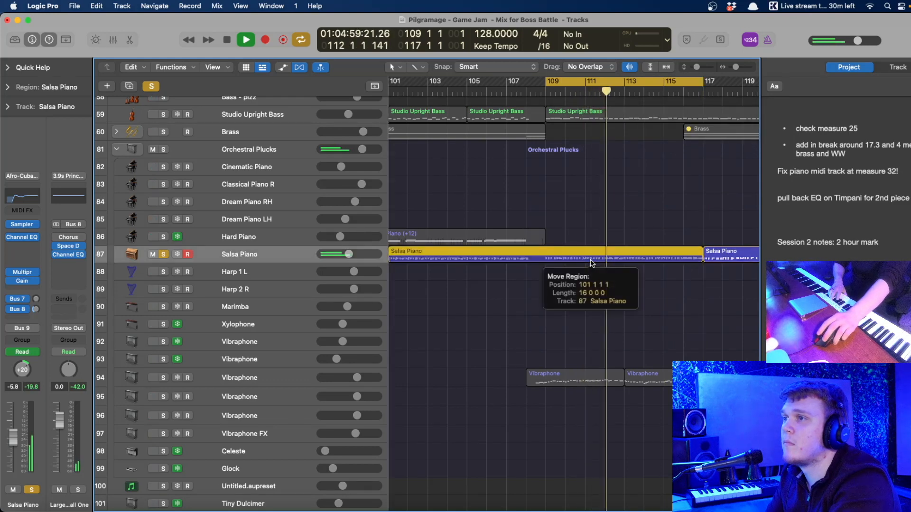
double_click(592, 260)
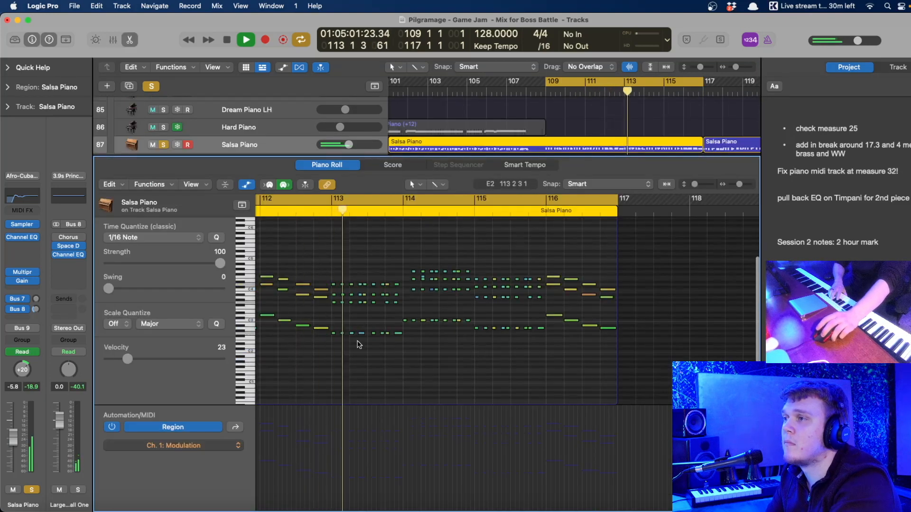
- Duplicate the opening bass notes of bars 109–111 and 113–115 and the bass runs in bars 112 and 116 an octave lower
scroll(358, 341, "left", 10)
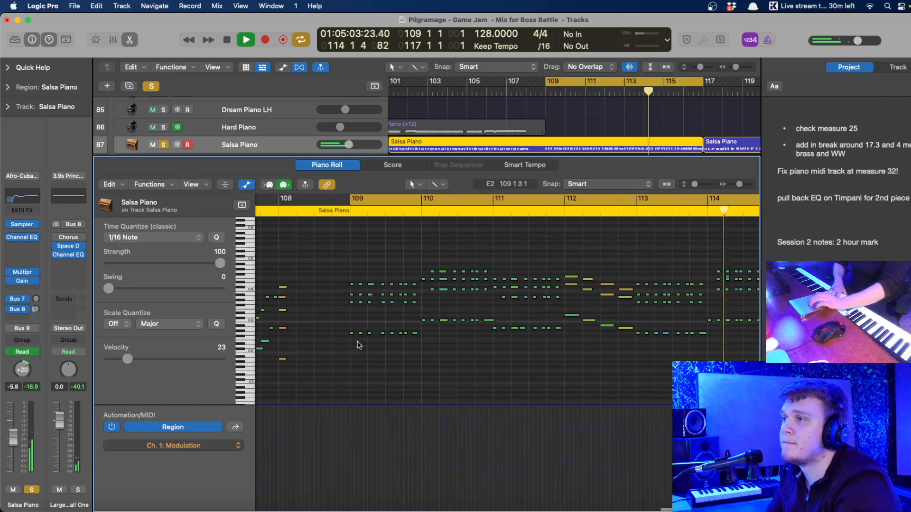
scroll(365, 351, "right", 7)
scroll(365, 351, "left", 6)
scroll(366, 351, "left", 3)
key("space")
left_click_drag(353, 351, 345, 322)
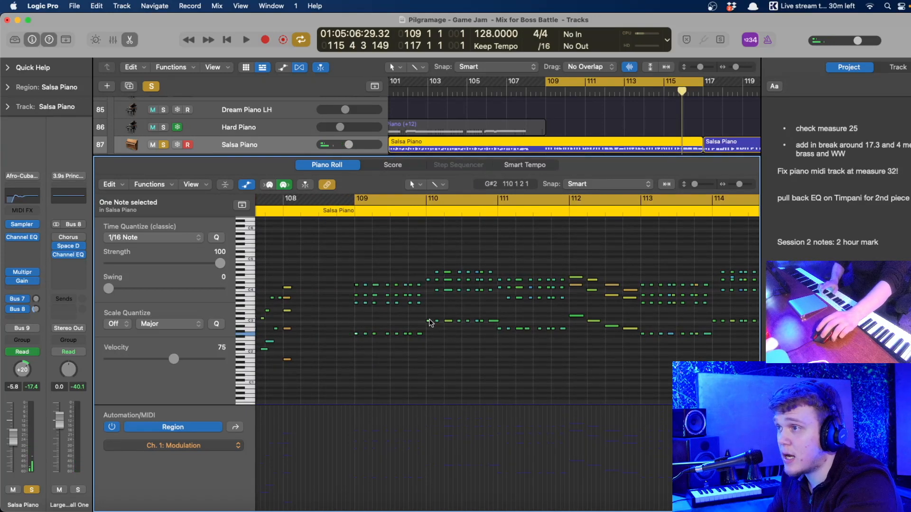
left_click(430, 322, "shift")
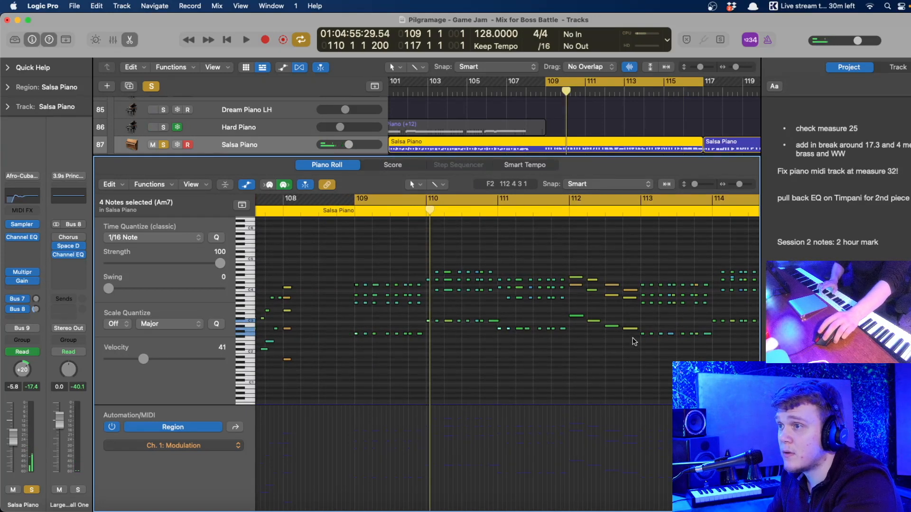
left_click_drag(578, 309, 579, 308)
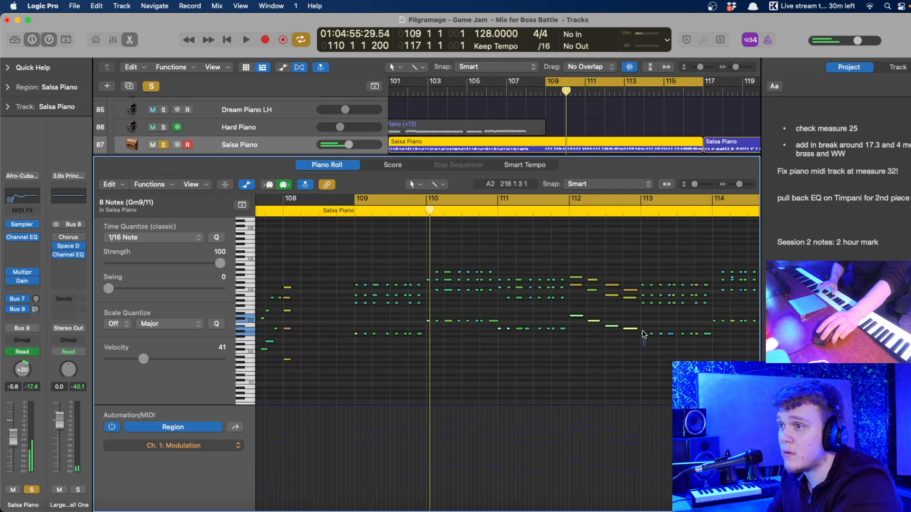
scroll(656, 372, "right", 6)
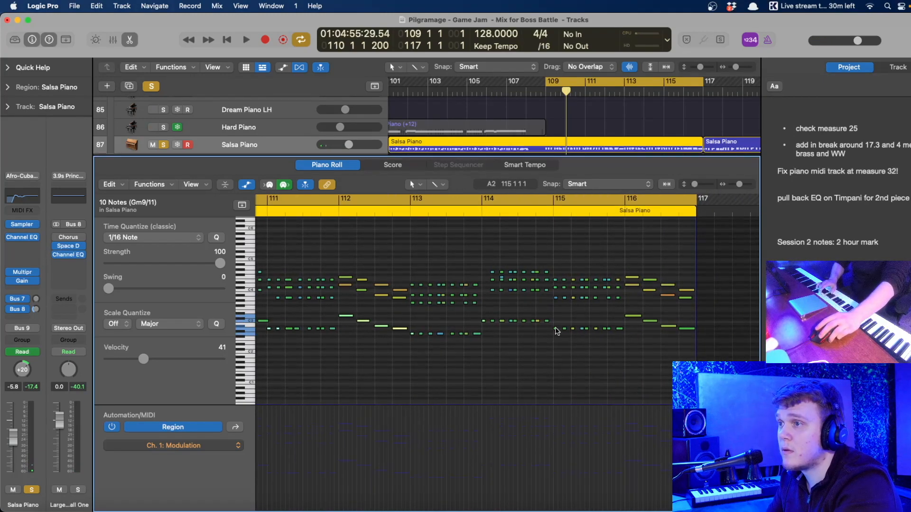
left_click_drag(682, 333, 637, 314)
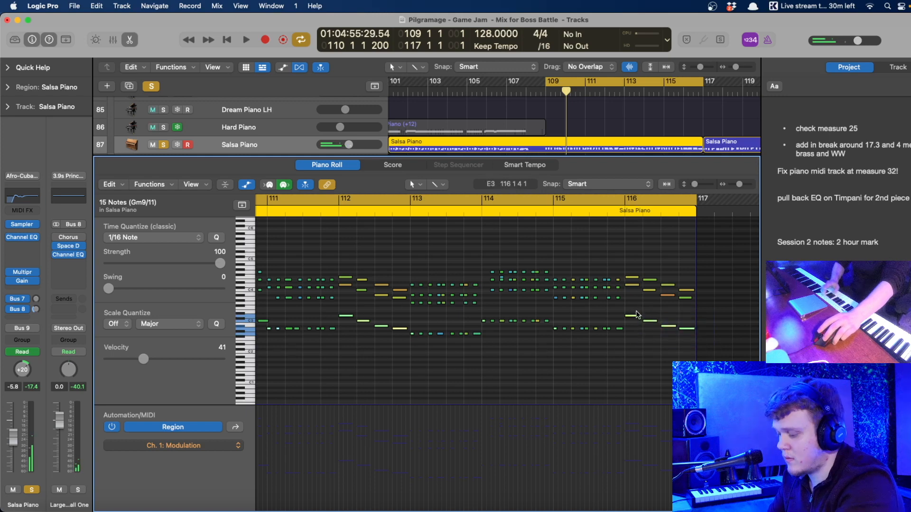
scroll(577, 334, "left", 6)
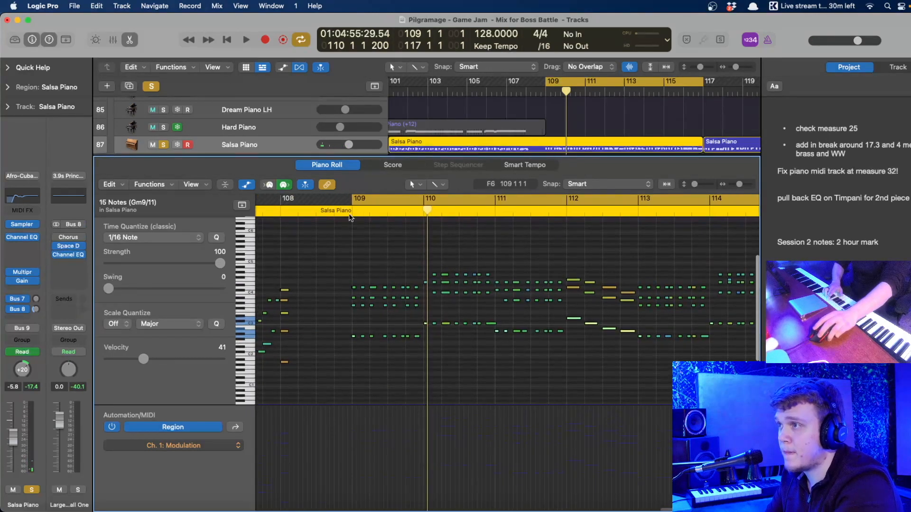
key("space")
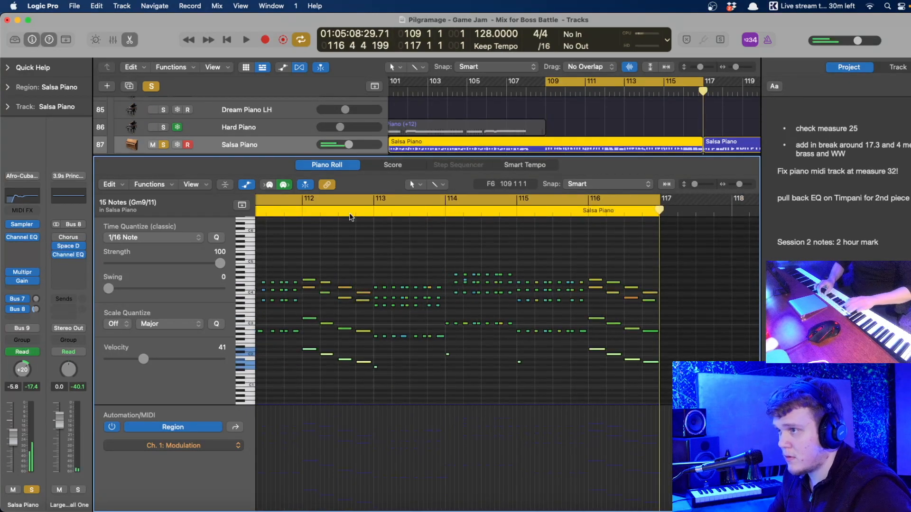
key("space")
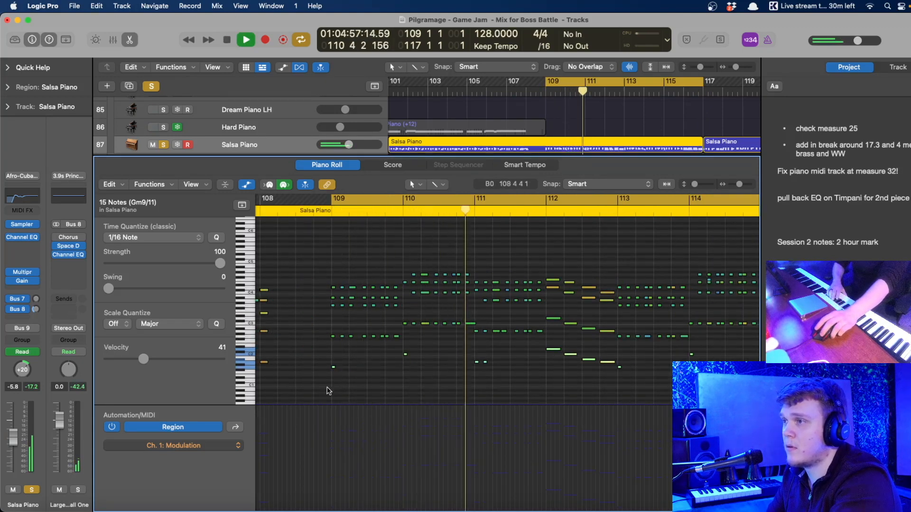
- Delete the extra low octave note in bar 111
left_click(485, 361)
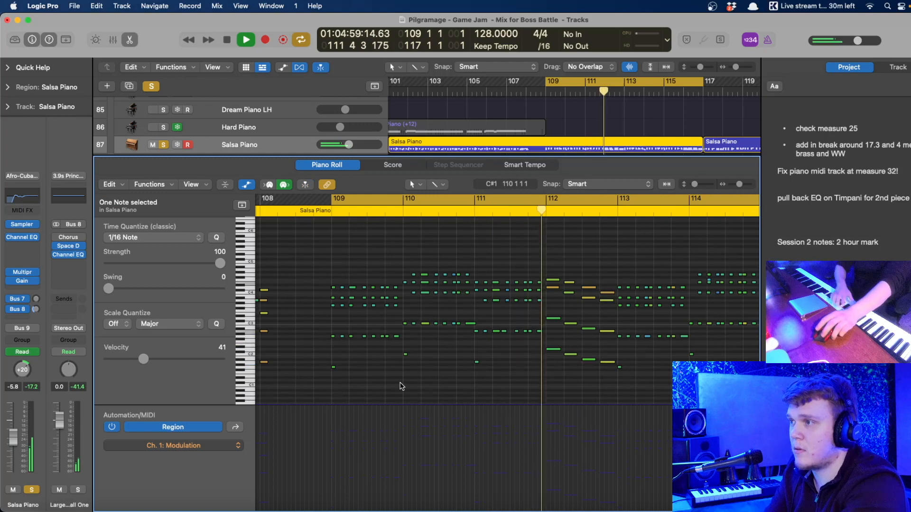
key("space")
- Lengthen the low octave notes that open bars 109, 110 and 111 and set their velocity to 74
left_click_drag(330, 379, 493, 344)
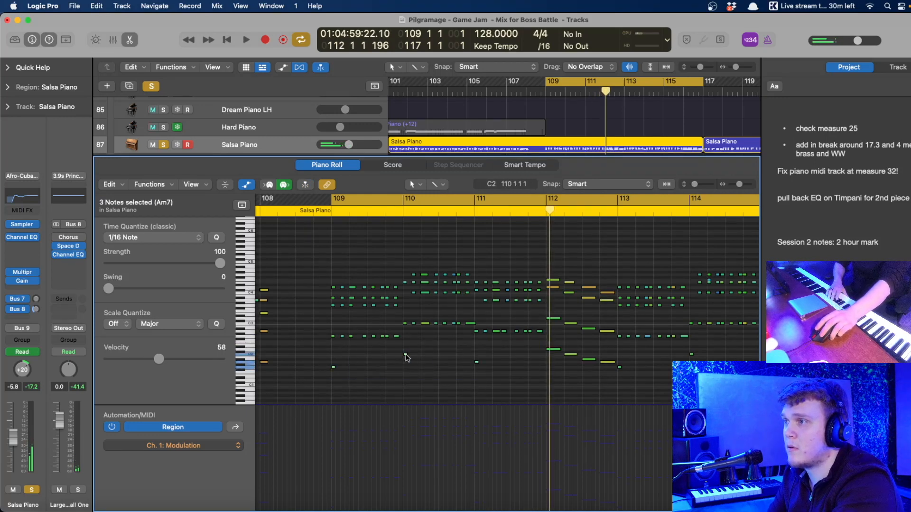
left_click_drag(407, 354, 413, 372)
key("space")
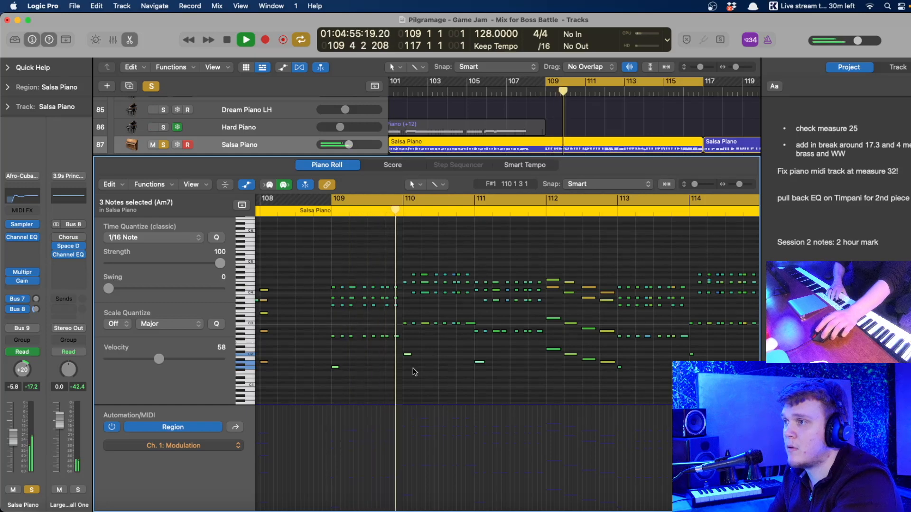
left_click_drag(159, 359, 173, 359)
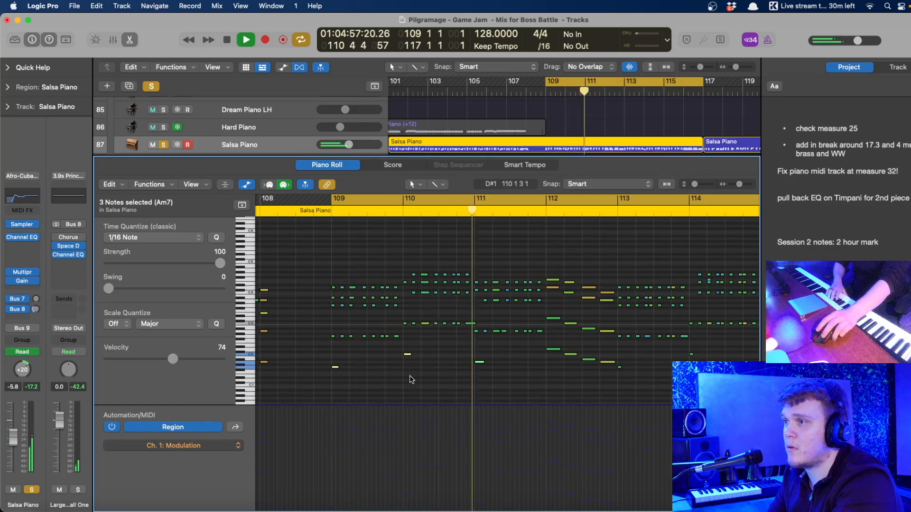
left_click(438, 376)
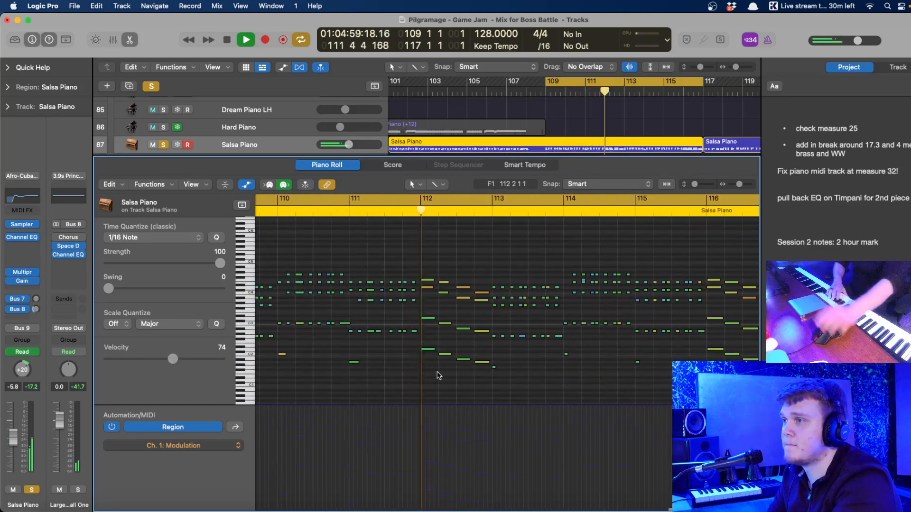
- Lengthen the low octave notes that open bars 113, 114 and 115 slightly
key("space")
left_click_drag(394, 385, 548, 354)
left_click_drag(397, 368, 400, 368)
key("space")
key("space")
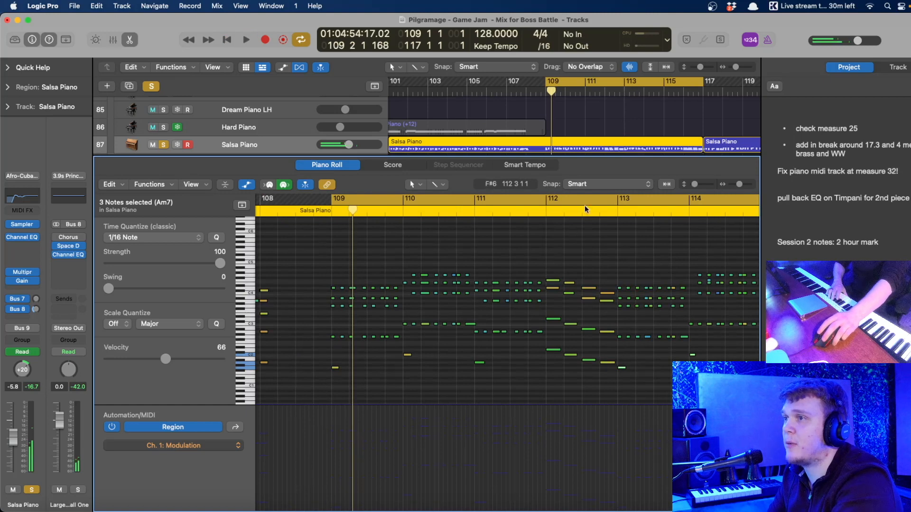
- Turn off cycling, play from the middle of bar 112, and set the low notes of bars 113 to 115 to velocity 74
left_click(584, 202)
left_click(584, 210)
scroll(486, 345, "right", 10)
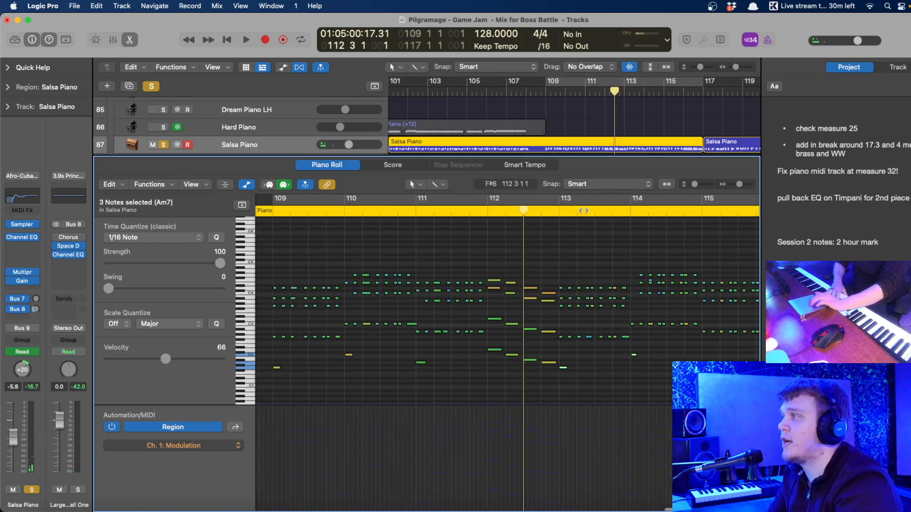
key("space")
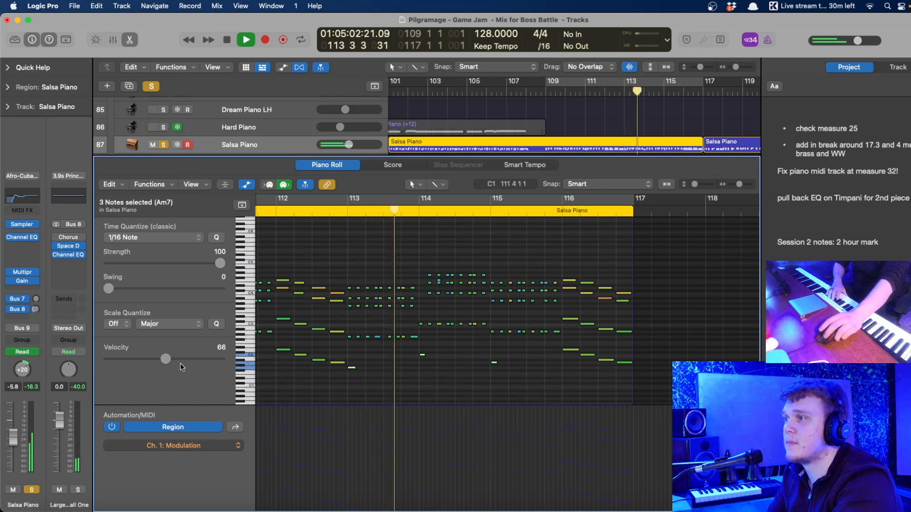
left_click(400, 386)
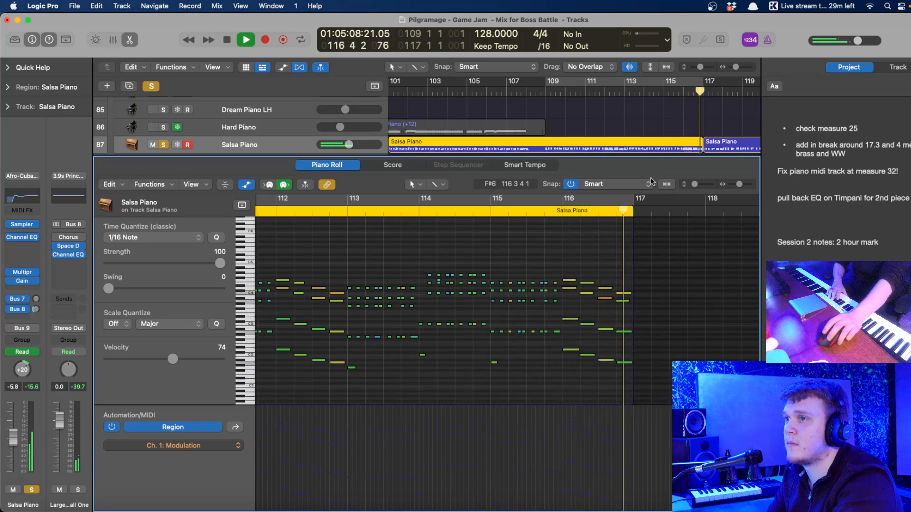
key("space")
- Try to copy the opening bass notes of bars 117 to 120 an octave lower, then undo the misplaced paste
scroll(671, 362, "right", 5)
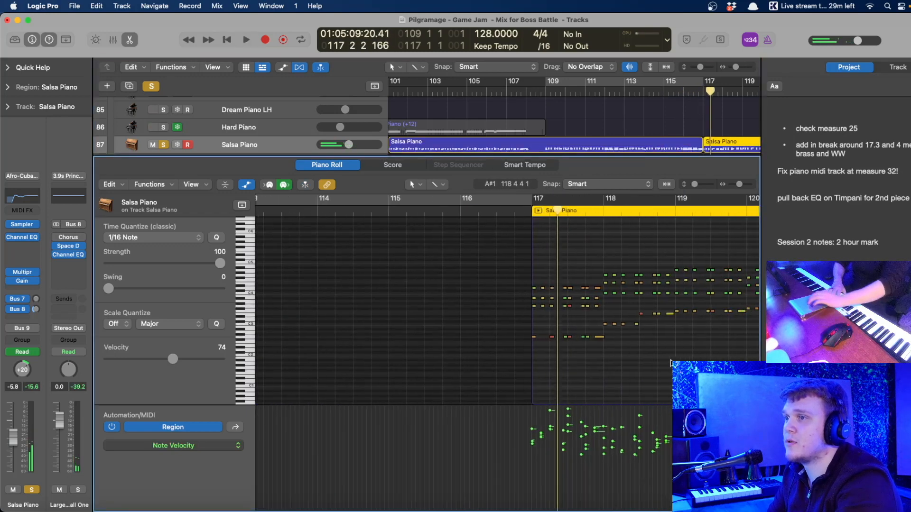
left_click(372, 337)
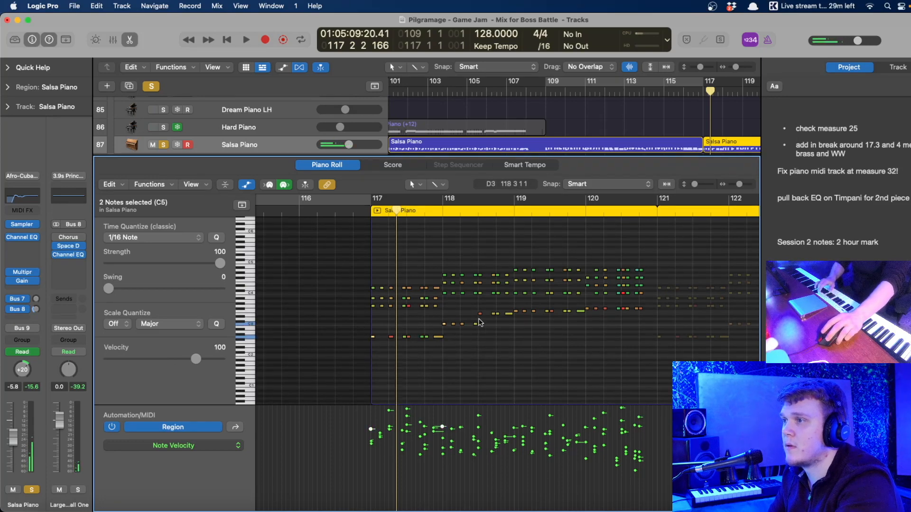
left_click(480, 317, "shift")
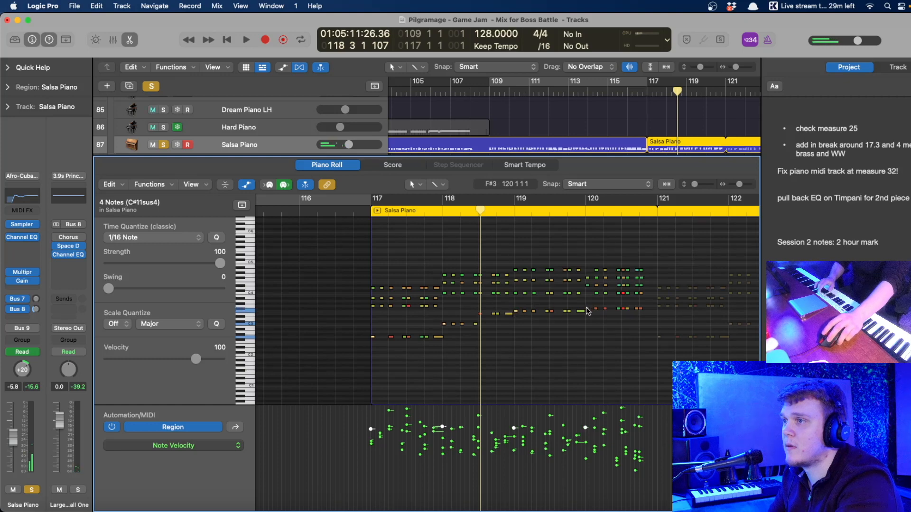
left_click(367, 213)
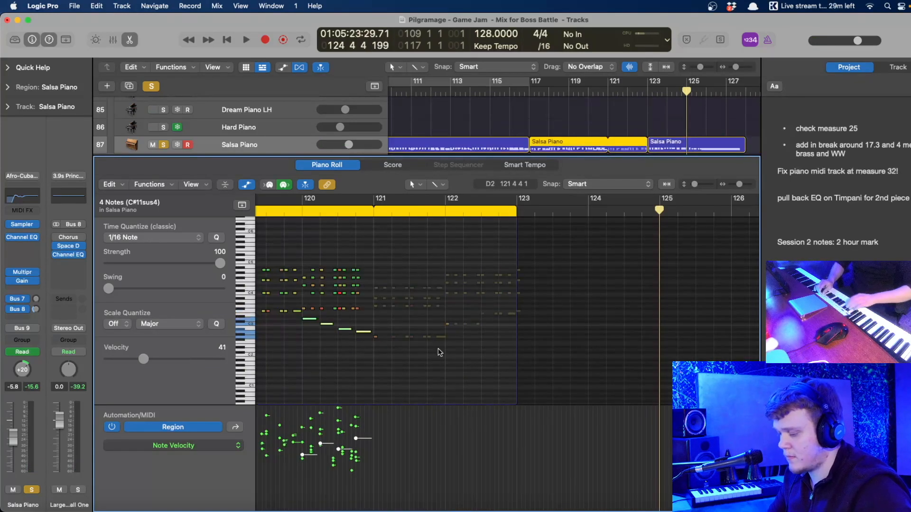
key("alt+shift+Down")
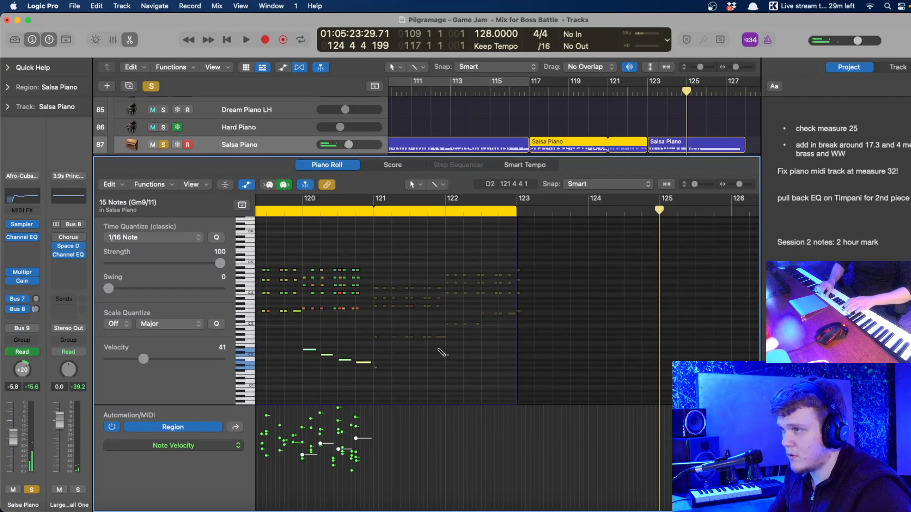
key("super+z")
key("super+z")
- Duplicate the opening bass notes of bars 117, 118, 119 and 120 an octave lower, starting at bar 117
scroll(440, 352, "left", 10)
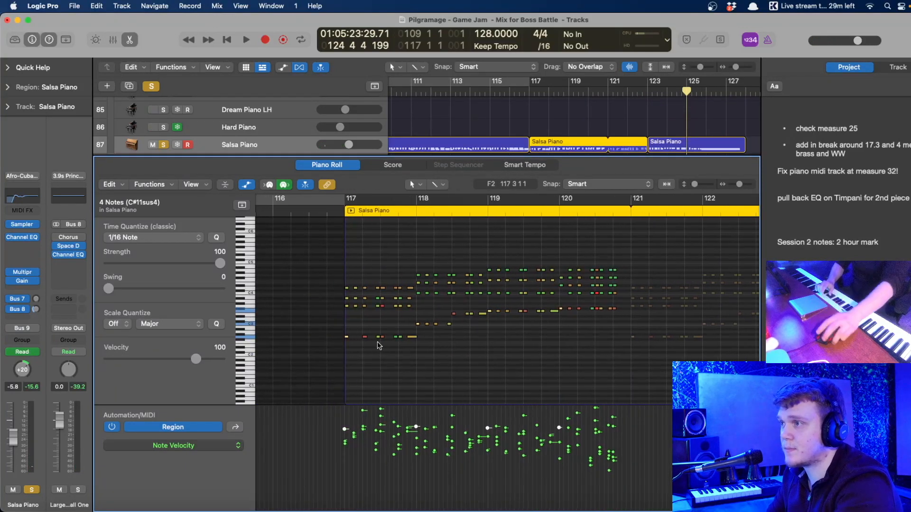
right_click(346, 338)
left_click(345, 341)
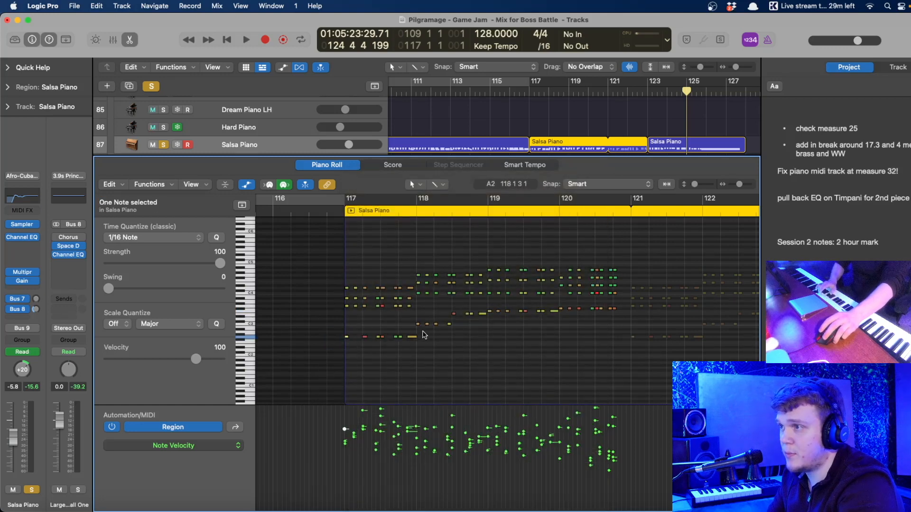
left_click(489, 313)
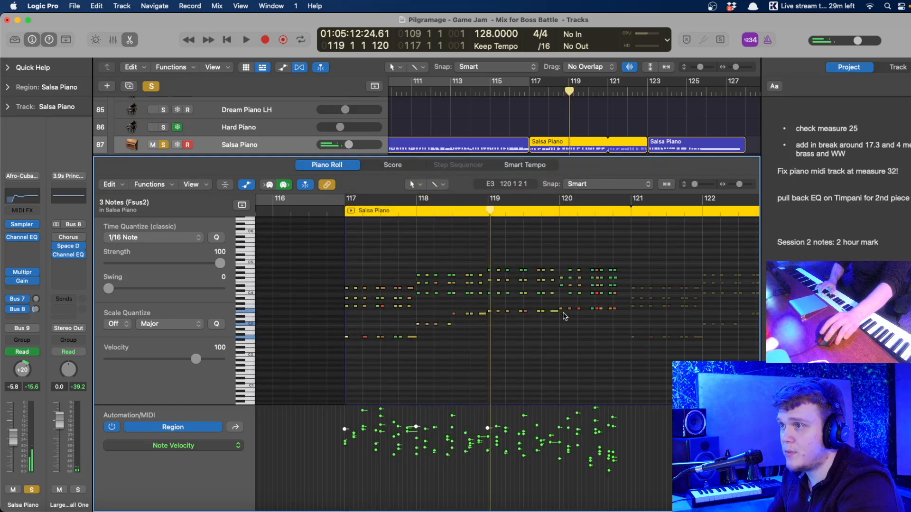
left_click(345, 212)
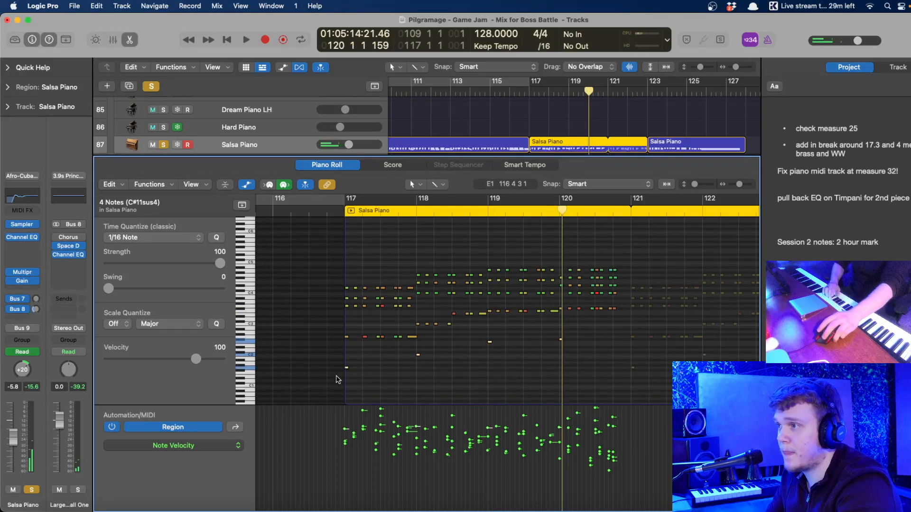
- Lengthen the four low octave notes in bars 117 to 120, set their velocity to 109, and play them back
left_click_drag(347, 369, 352, 369)
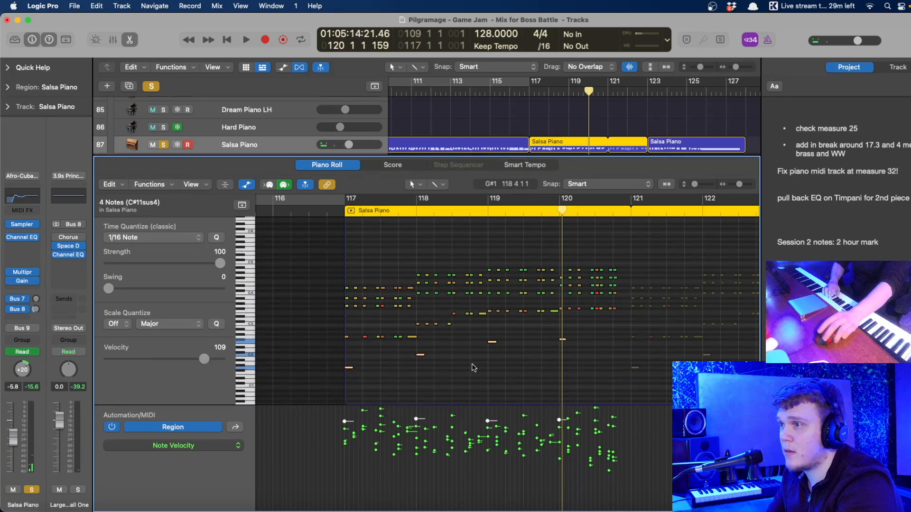
key("space")
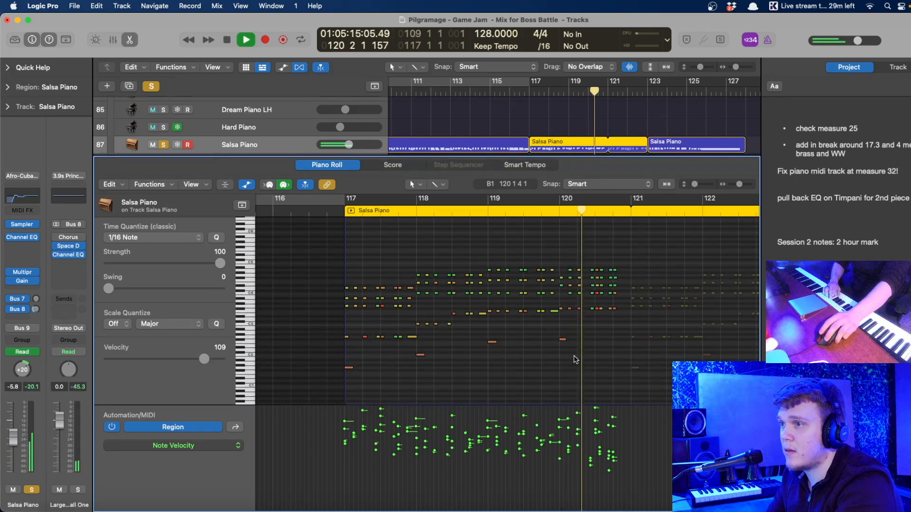
- Enlarge the track area and show the Salsa Piano region starting at bar 123 in the Piano Roll
left_click_drag(596, 166, 616, 257)
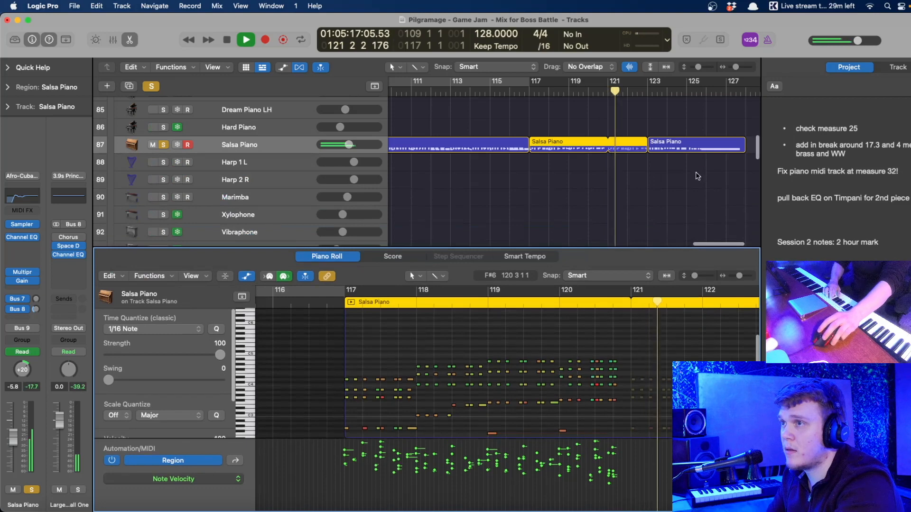
left_click(666, 145)
scroll(351, 380, "down", 2)
scroll(352, 379, "left", 2)
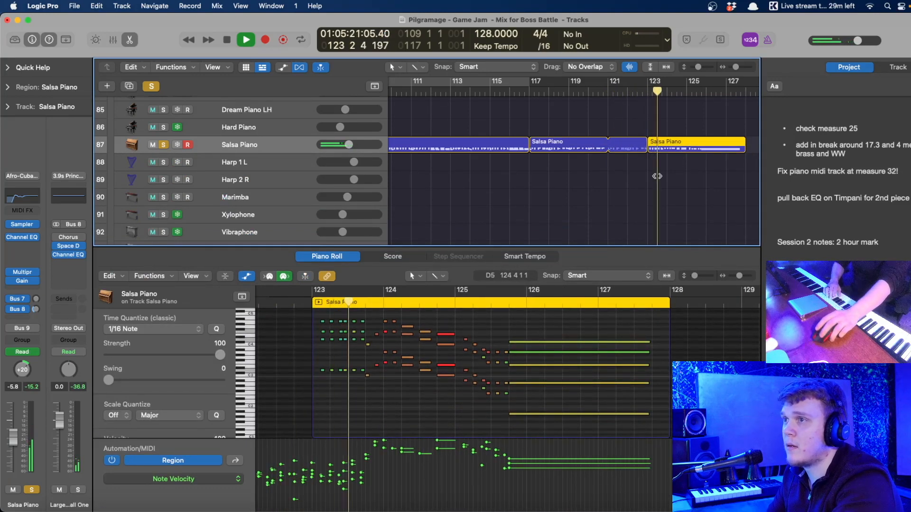
- Duplicate the opening bass note of bar 123 in the Salsa Piano region an octave lower
key("space")
scroll(399, 371, "up", 2)
left_click_drag(342, 424, 331, 336)
left_click(332, 336)
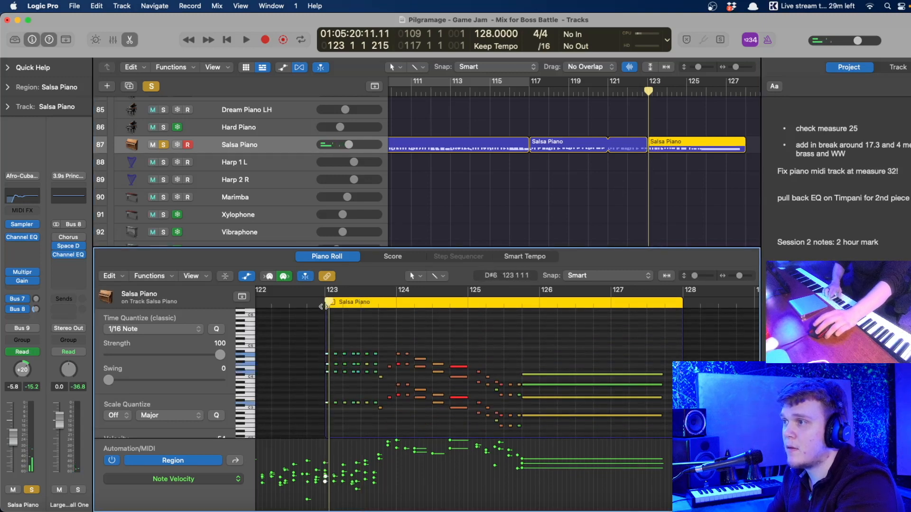
left_click_drag(317, 412, 329, 403)
scroll(351, 418, "down", 3)
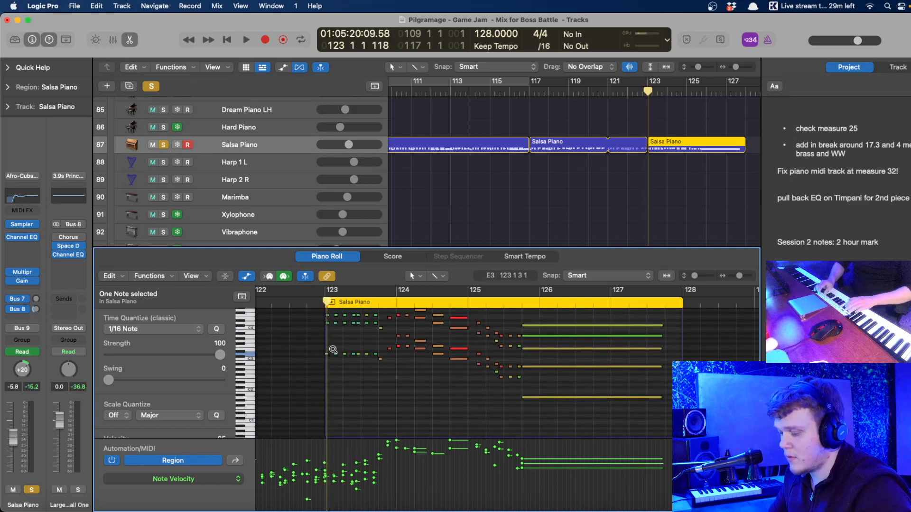
left_click_drag(327, 386, 332, 385)
left_click(353, 396)
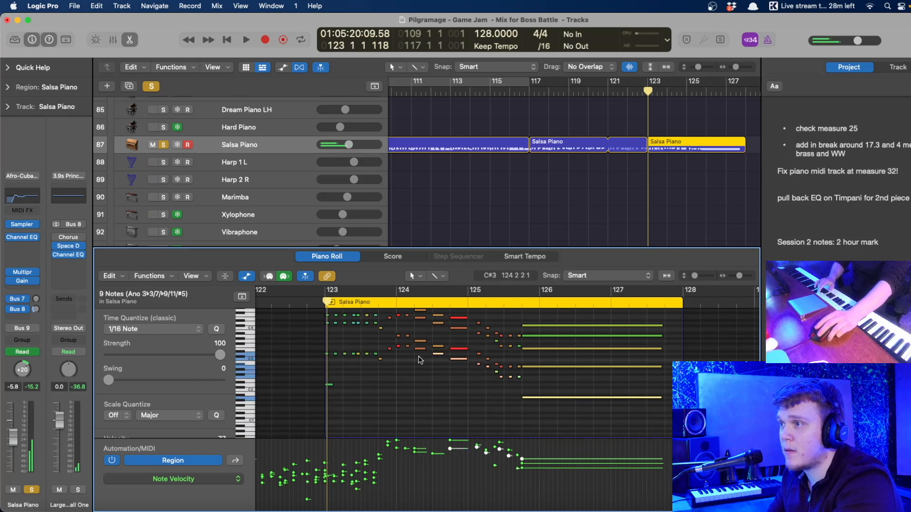
- Raise the velocity of the low octave note at bar 123 to about 88 and shorten the note
left_click(473, 386)
left_click(329, 384)
left_click_drag(328, 384, 335, 385)
left_click(335, 377)
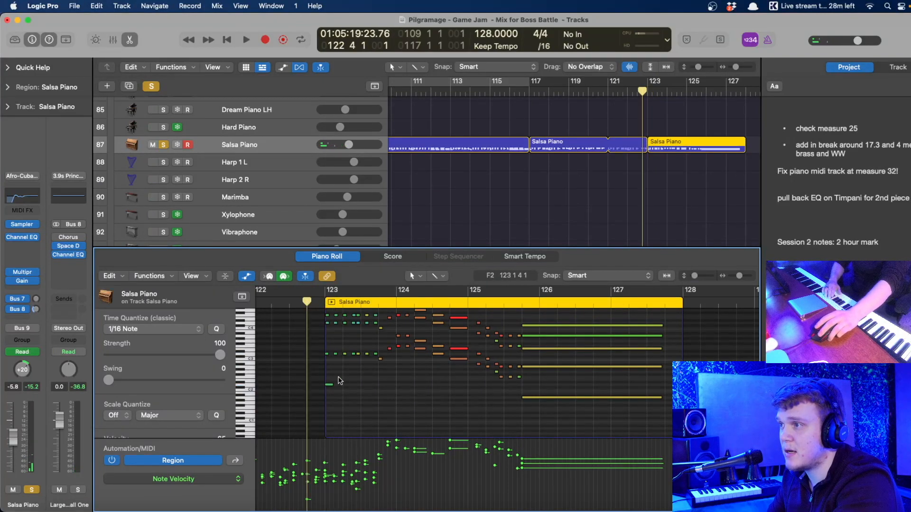
scroll(176, 417, "down", 3)
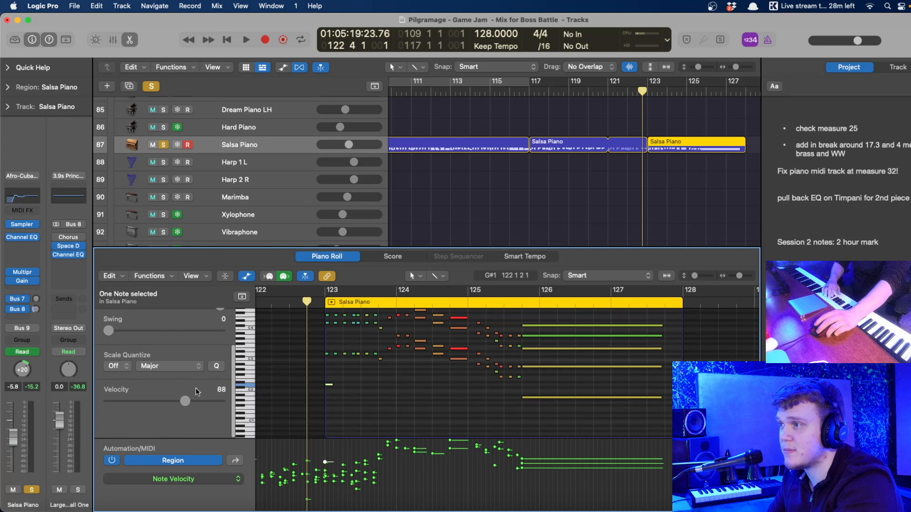
key("space")
left_click(296, 348)
key("space")
left_click_drag(332, 385, 327, 385)
- Play back the Salsa Piano passage around bar 123 to check the new low octave note
left_click(318, 301)
key("space")
left_click(374, 396)
key("space")
left_click(318, 301)
key("space")
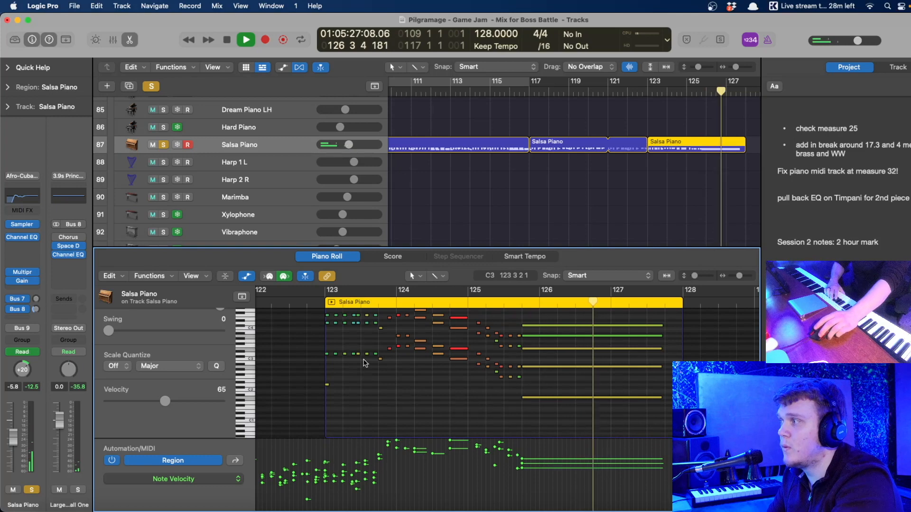
key("space")
- Solo Vibraphone track 94 in place of the Salsa Piano and play its regions in a loop from bar 108 to 118
double_click(487, 222)
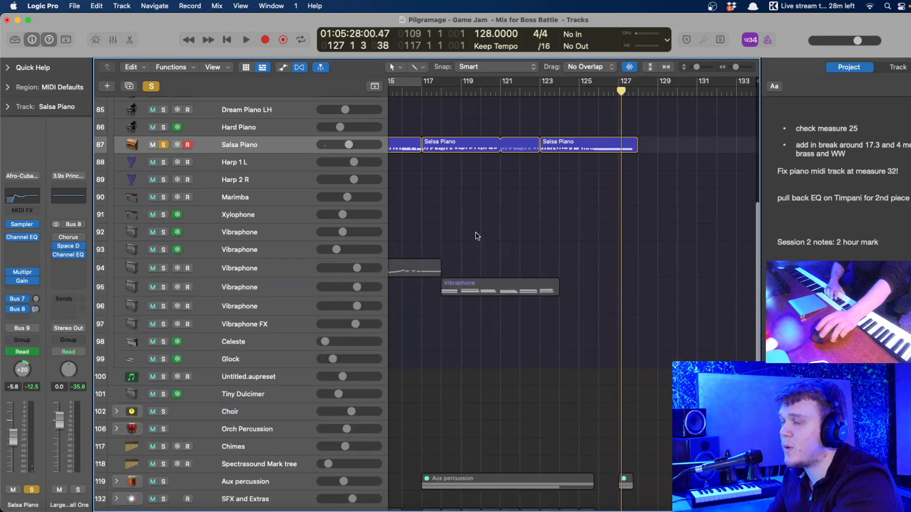
scroll(483, 239, "left", 10)
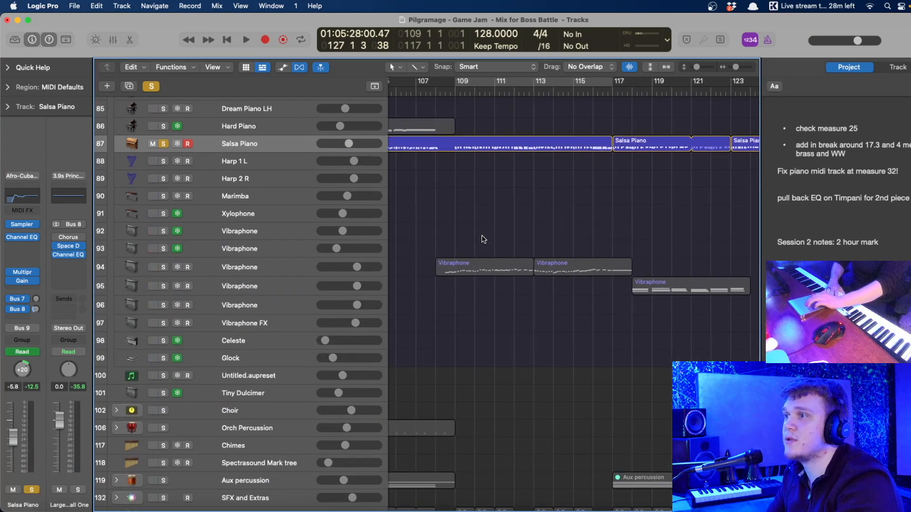
left_click(451, 94)
left_click(164, 267)
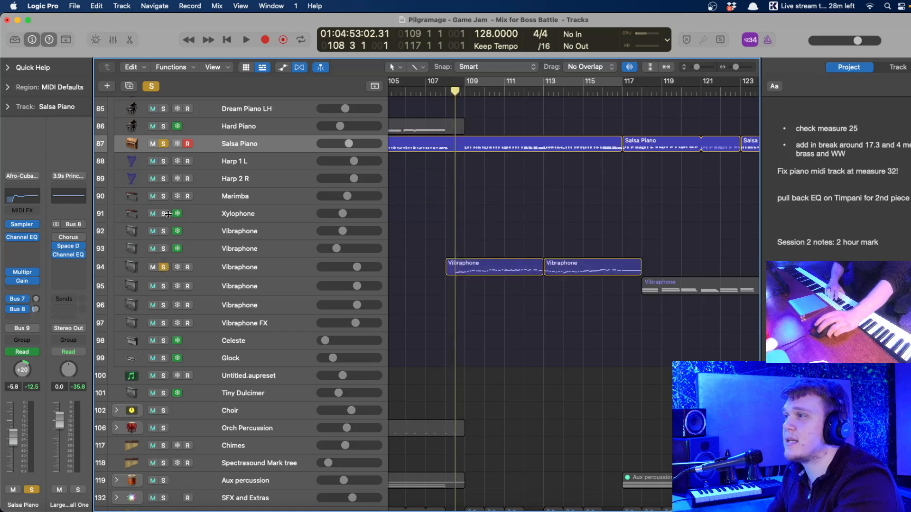
left_click(164, 143)
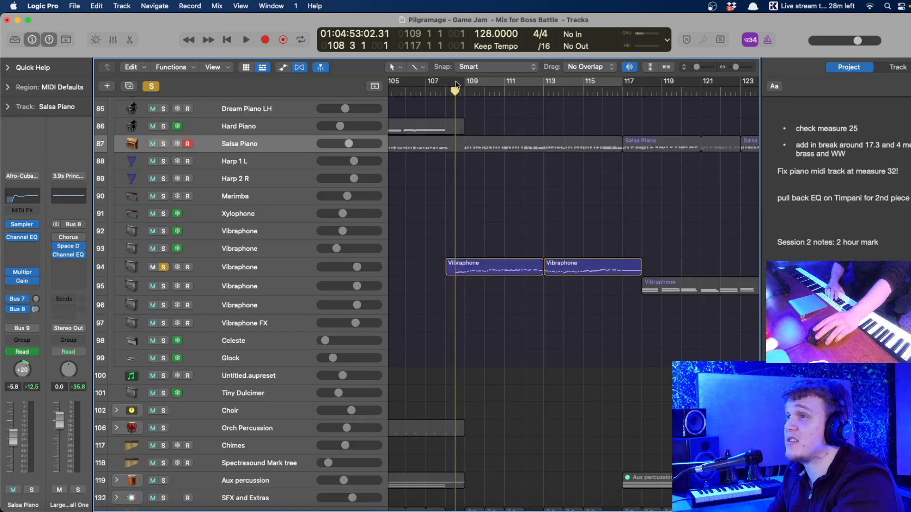
left_click_drag(456, 85, 642, 88)
key("space")
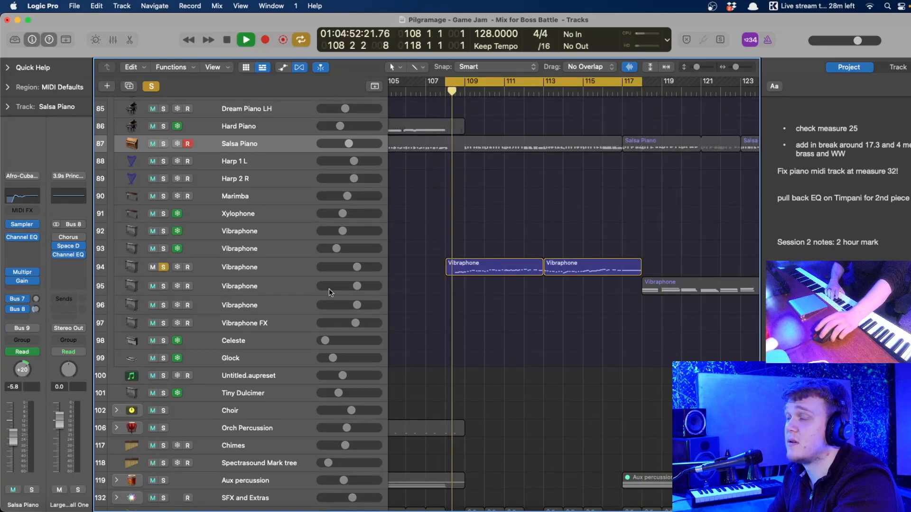
- Enable an 89 Hz, 24 dB/Oct low cut in the Channel EQ of Vibraphone track 94, with its analyzer on
left_click(225, 262)
left_click(23, 223)
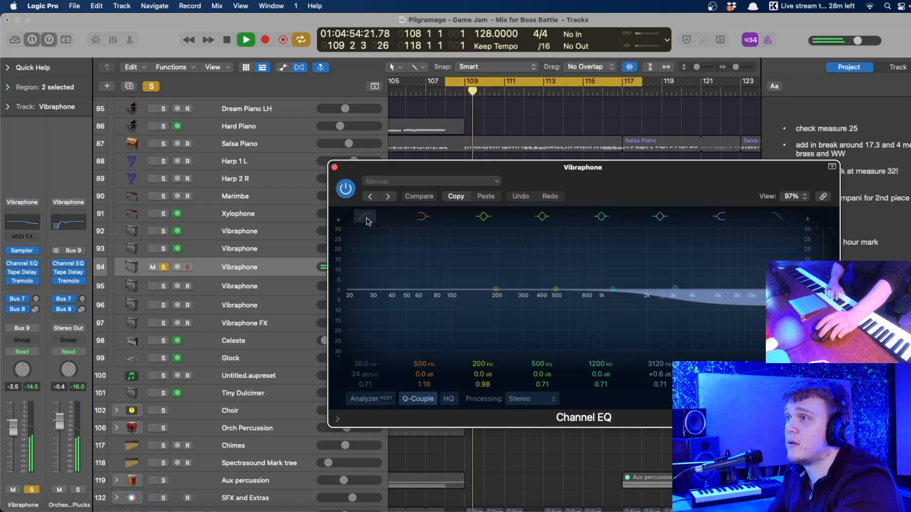
left_click(368, 220)
left_click_drag(384, 313, 454, 314)
left_click(375, 398)
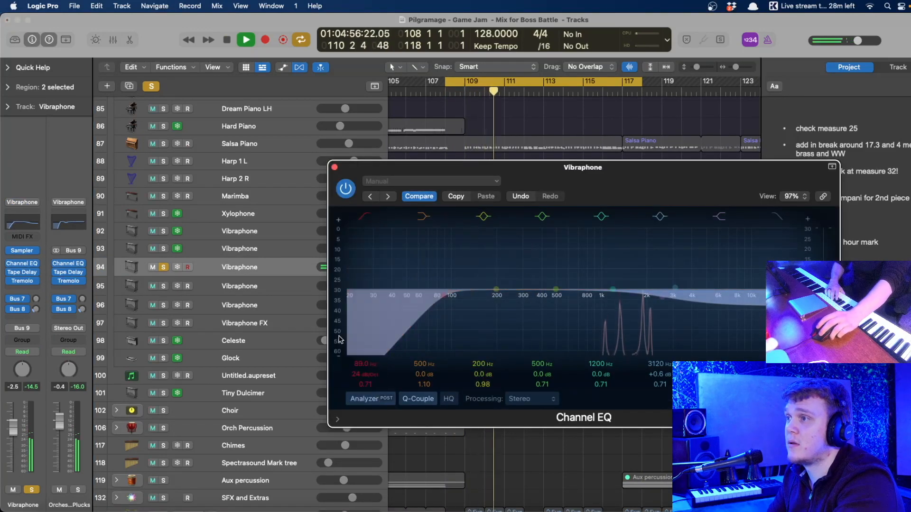
left_click_drag(339, 340, 340, 319)
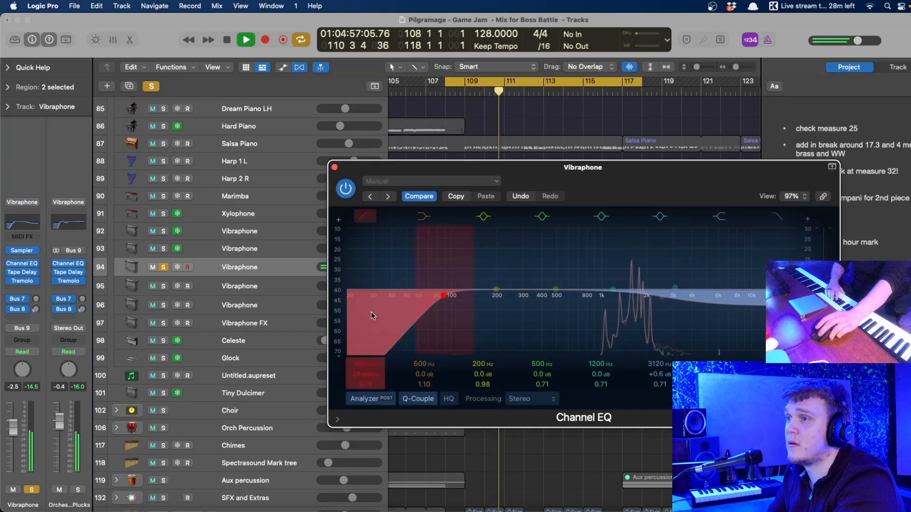
- Add a Compressor after the Tremolo on Vibraphone track 94 and bring its window fully into view
left_click(24, 282)
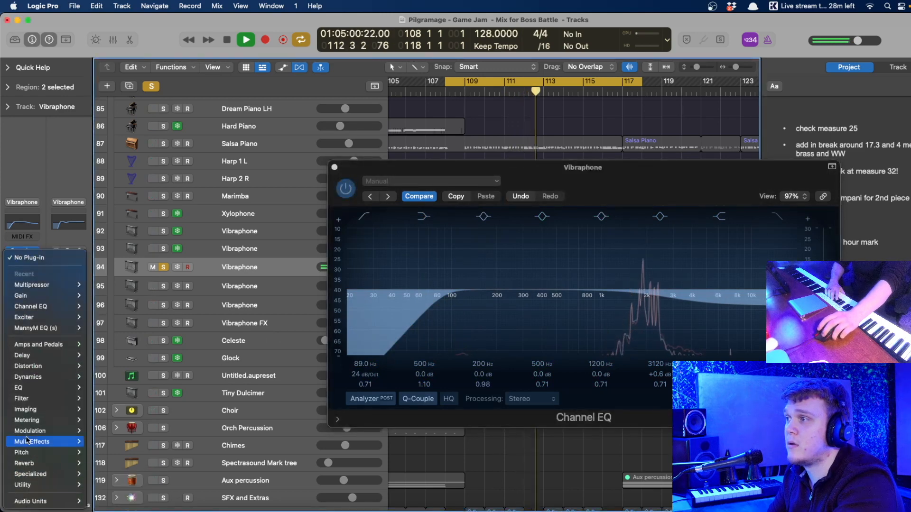
mouse_move(43, 431)
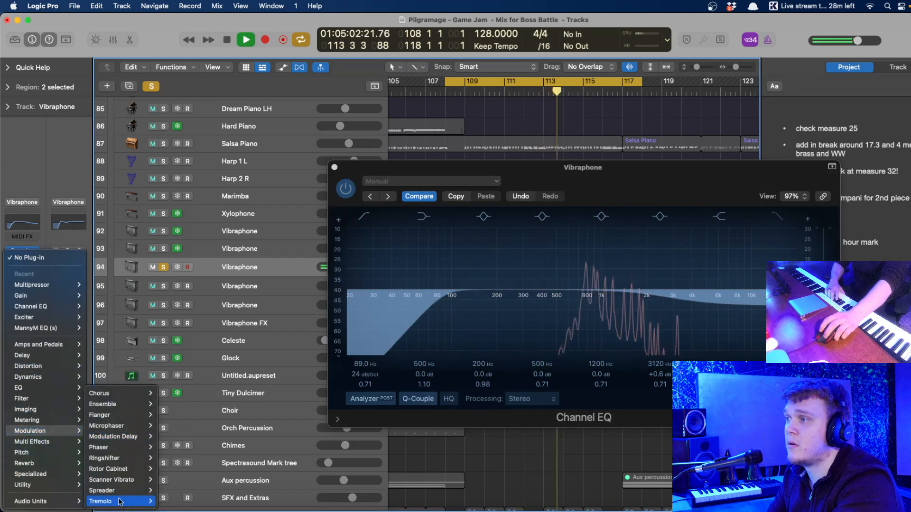
mouse_move(43, 377)
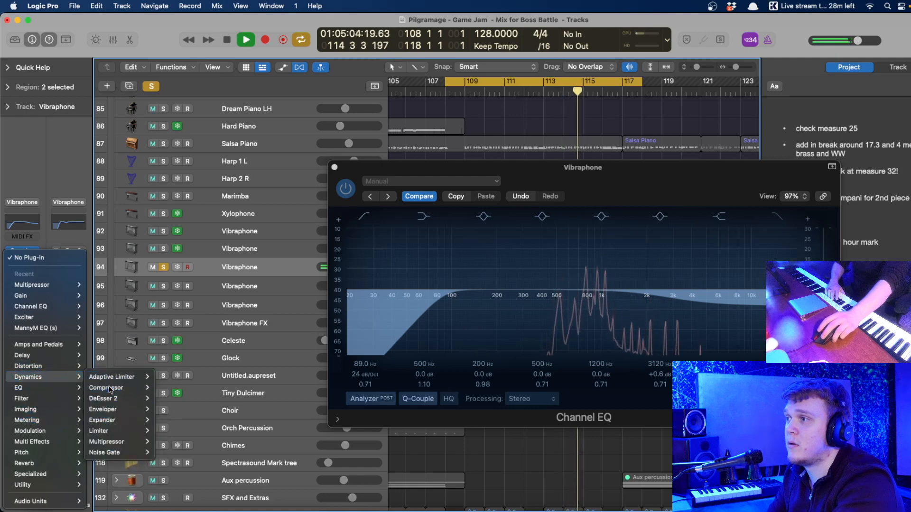
left_click(110, 386)
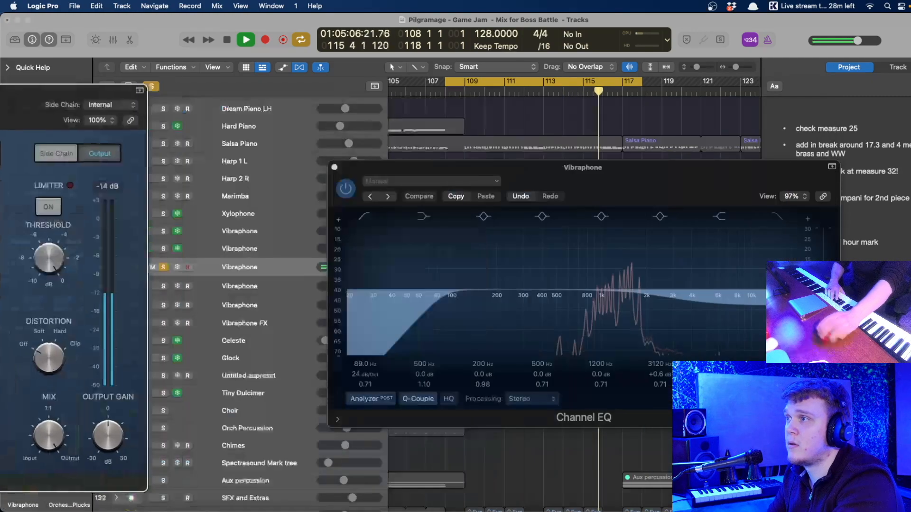
left_click_drag(5, 91, 0, 91)
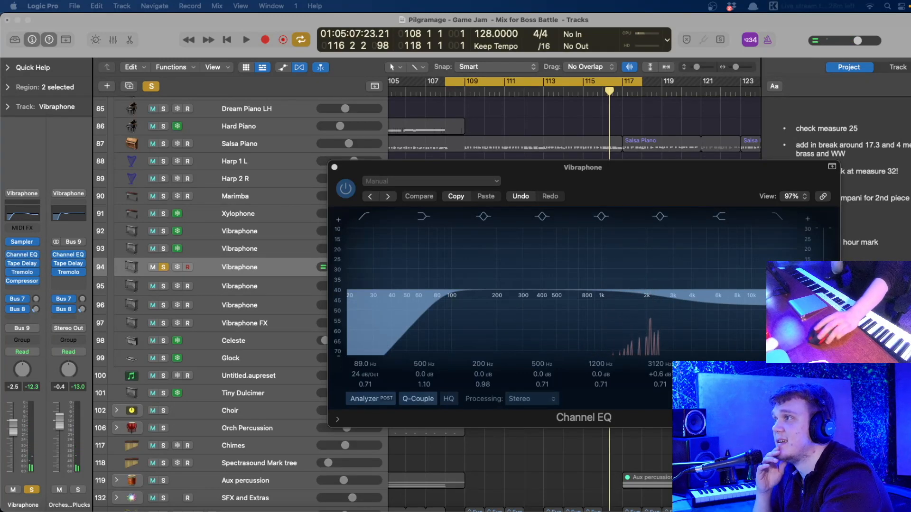
left_click_drag(0, 91, 421, 53)
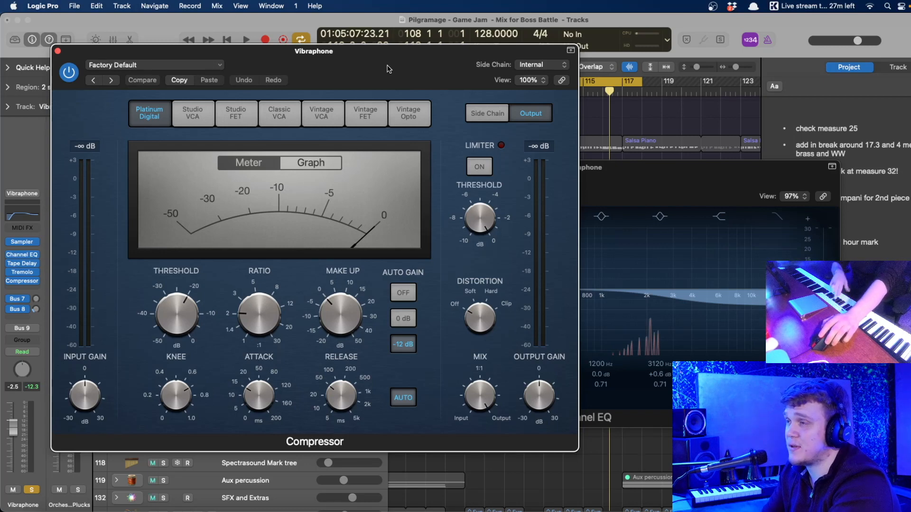
- Load the FET Electric Piano preset in the Vibraphone's Compressor, set its mix to 1:1, and close the plug-in windows
left_click(209, 63)
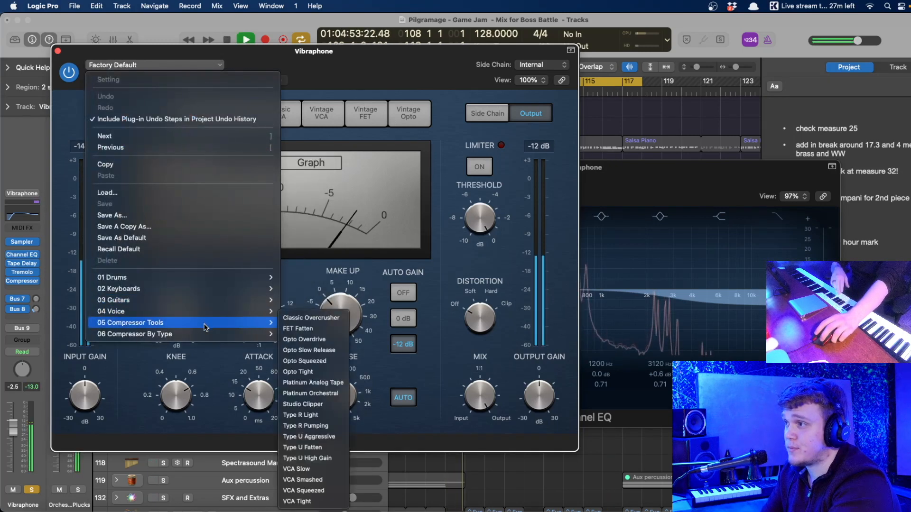
mouse_move(258, 289)
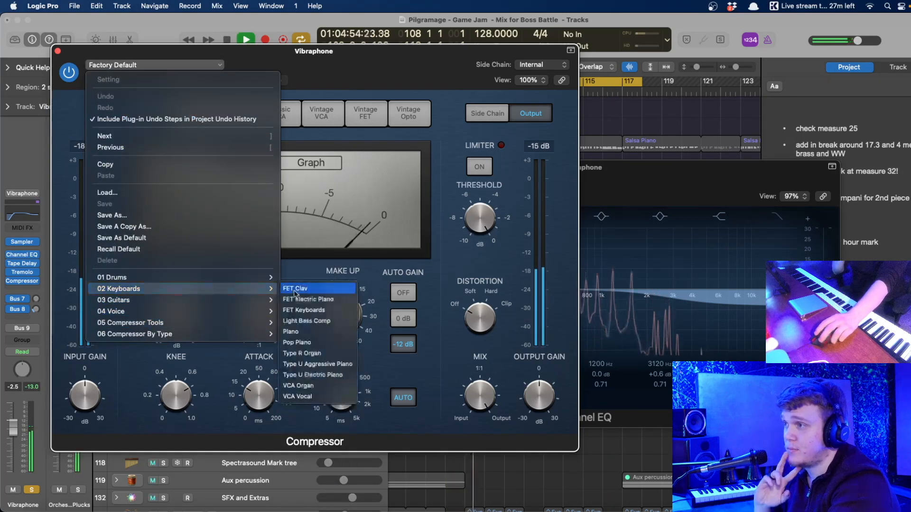
left_click(338, 300)
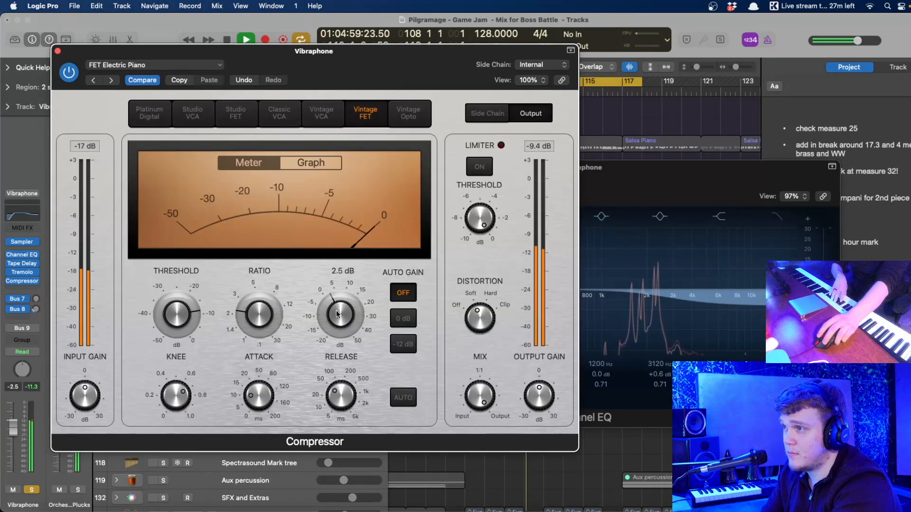
left_click_drag(479, 396, 473, 440)
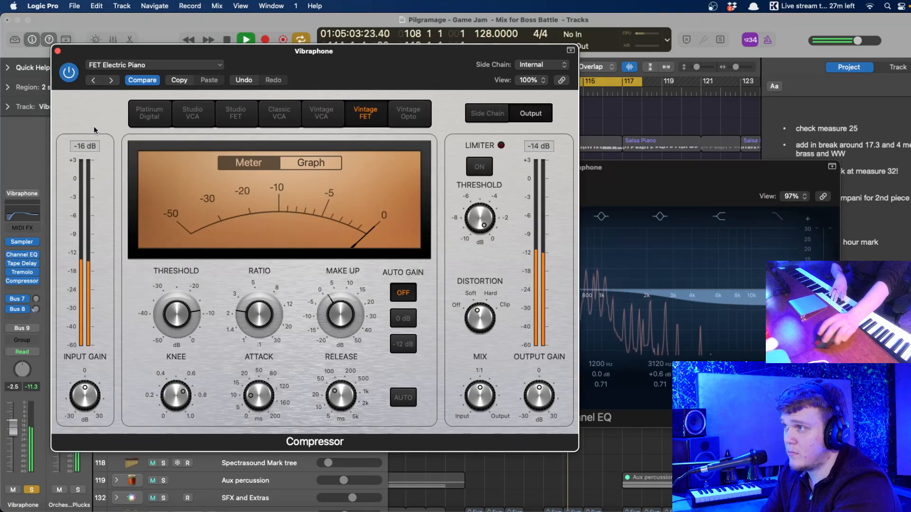
left_click(57, 51)
left_click(336, 167)
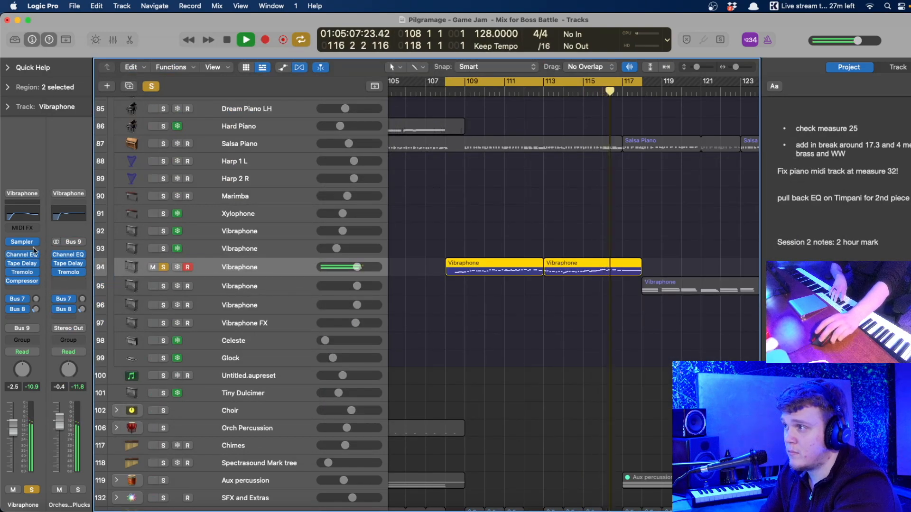
left_click(21, 281)
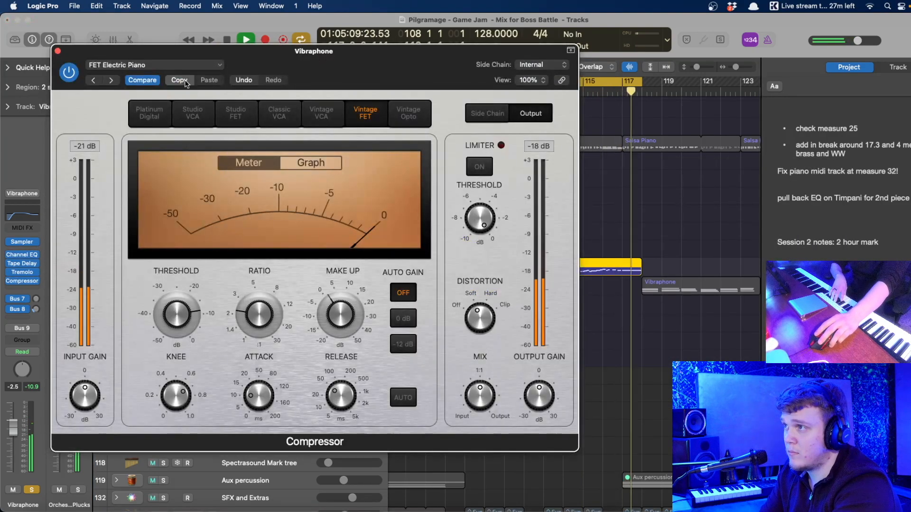
left_click(58, 51)
- Solo Vibraphone track 95 in place of track 94 and extend the loop to bar 124
key("space")
left_click(163, 286)
key("space")
left_click_drag(640, 82, 720, 83)
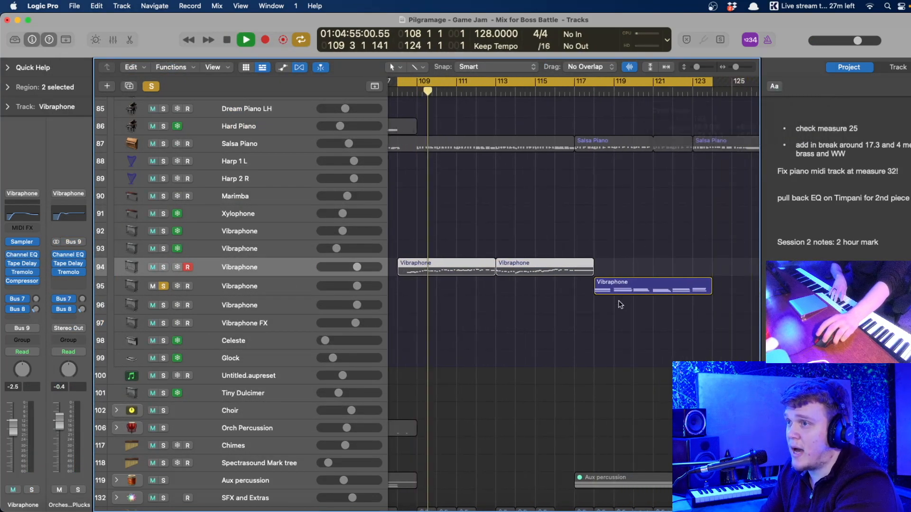
left_click(620, 305)
left_click(163, 268)
left_click(164, 269)
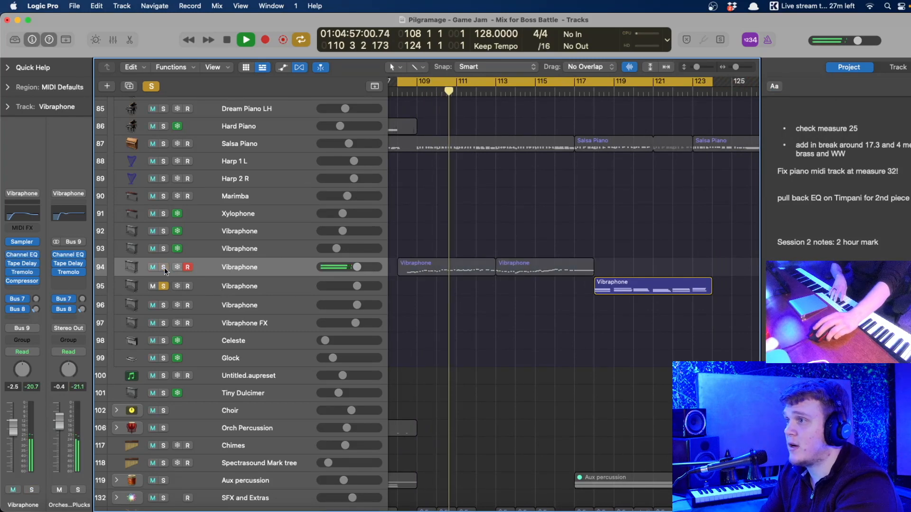
key("space")
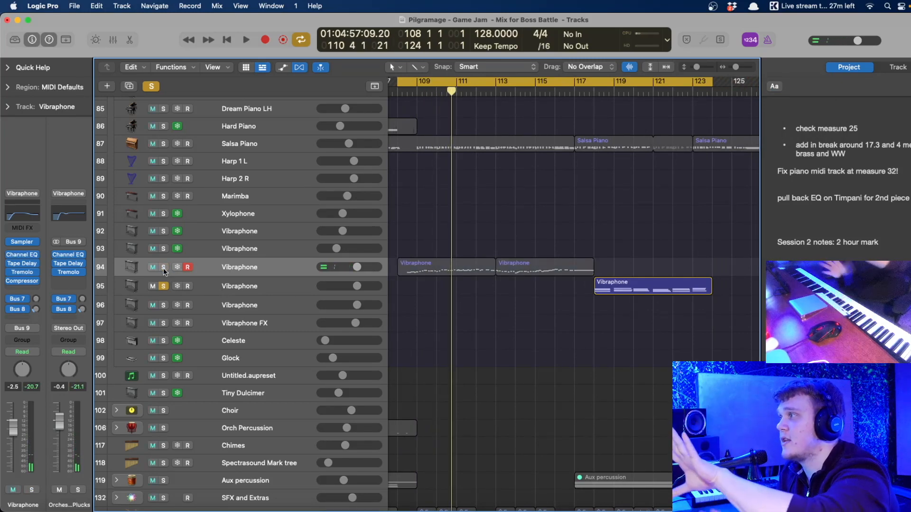
- Turn off looping, solo Vibraphone track 94 together with track 95, and play from around bar 117
left_click(595, 93)
key("space")
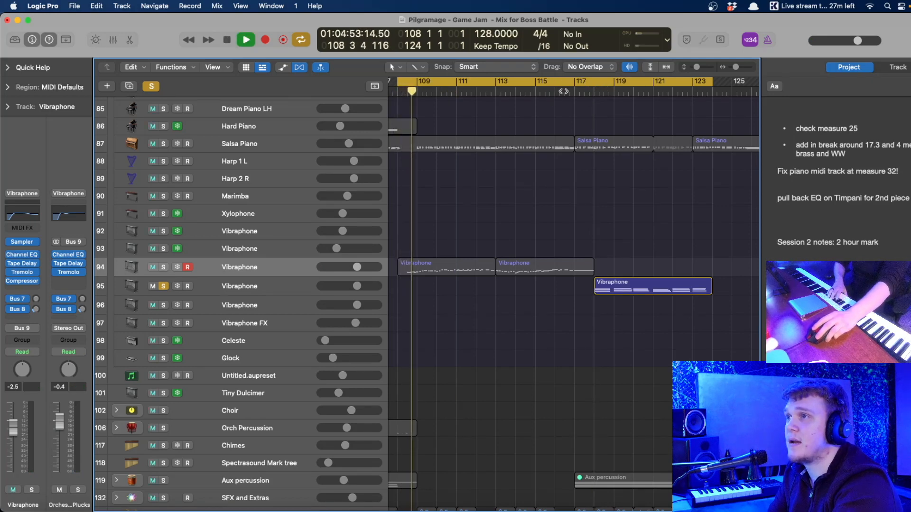
key("c")
key("s")
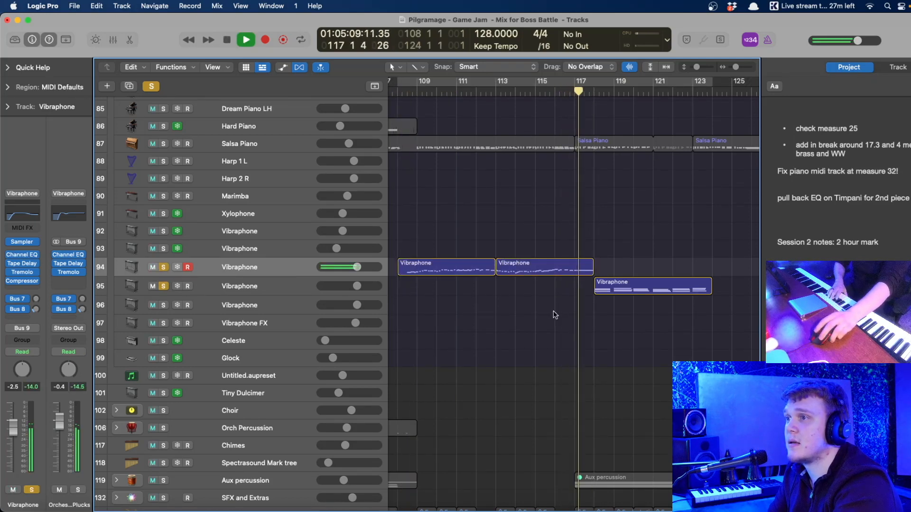
key("space")
- Play from bar 116 to compare the handover between the two Vibraphone tracks at bar 118
left_click(594, 290)
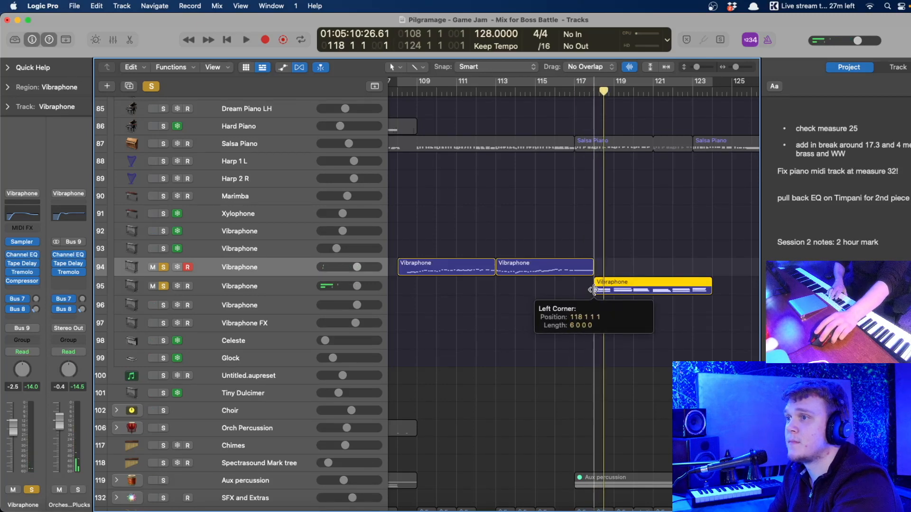
left_click(583, 319)
left_click(557, 93)
key("space")
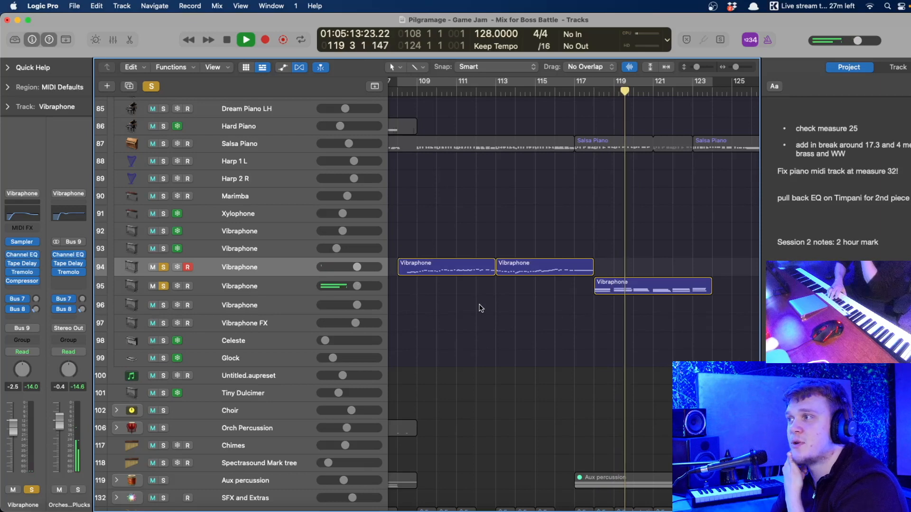
key("space")
- Select Vibraphone track 94, turn the loop of bars 108 to 124 back on, and play it
scroll(481, 308, "down", 1)
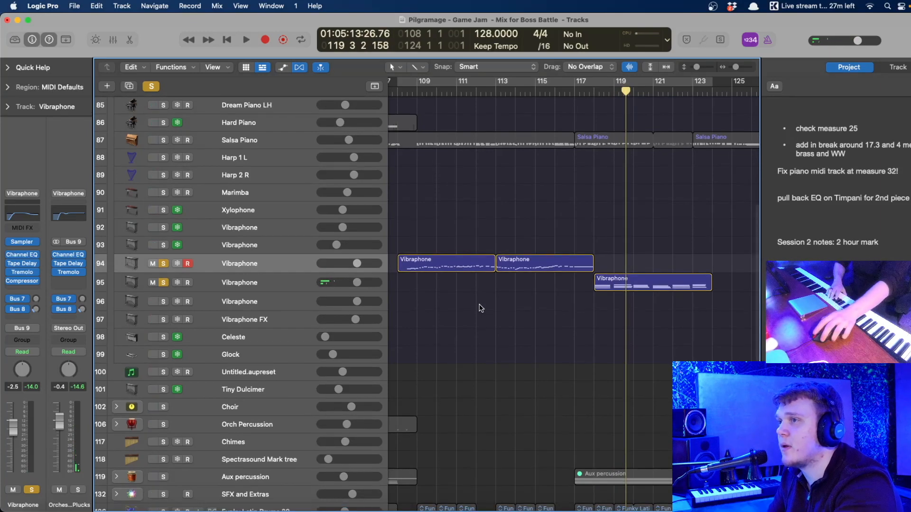
left_click(278, 283)
left_click(269, 263)
left_click(415, 84)
key("space")
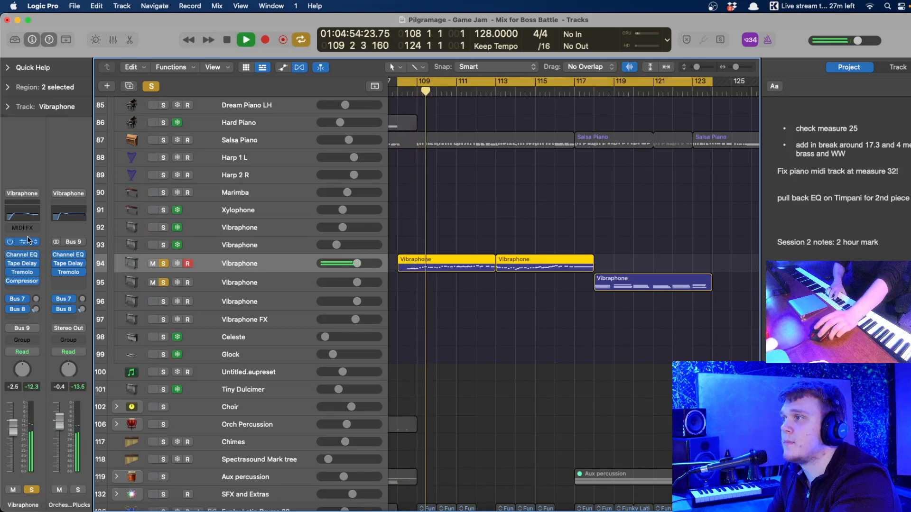
- Inspect the Space Designer reverb on the Large Hall bus fed by Vibraphone track 94's Bus 8 send
left_click(25, 309)
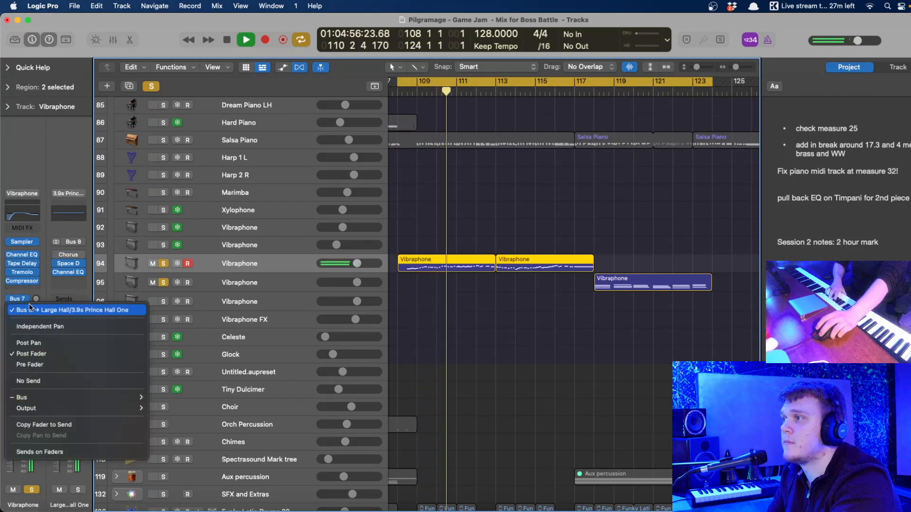
left_click(60, 259)
left_click(63, 263)
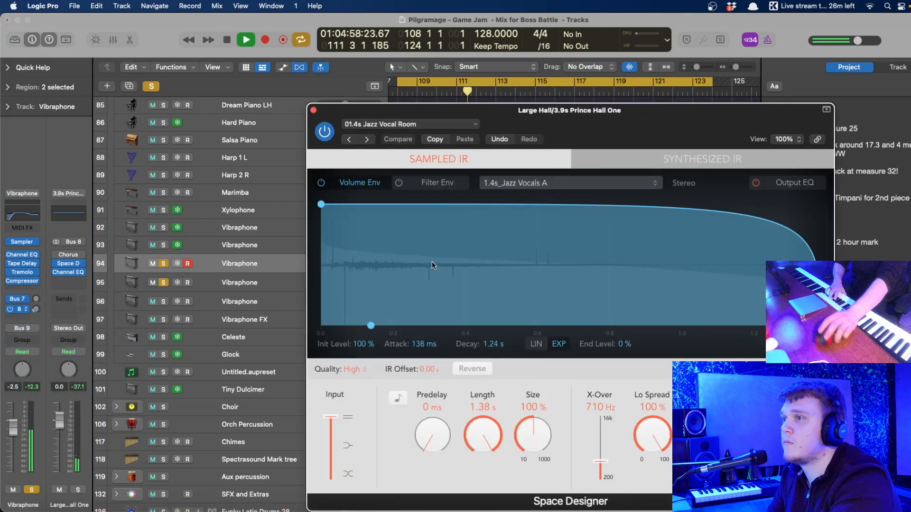
double_click(314, 112)
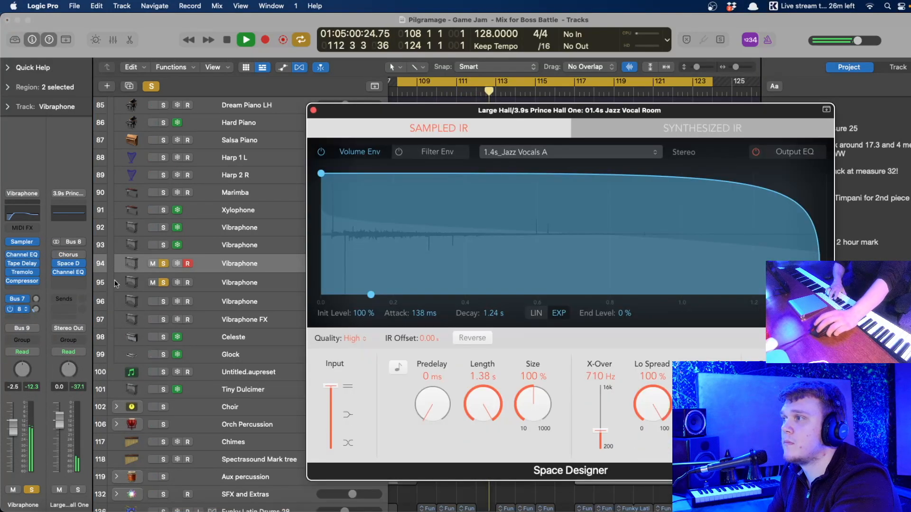
left_click(314, 111)
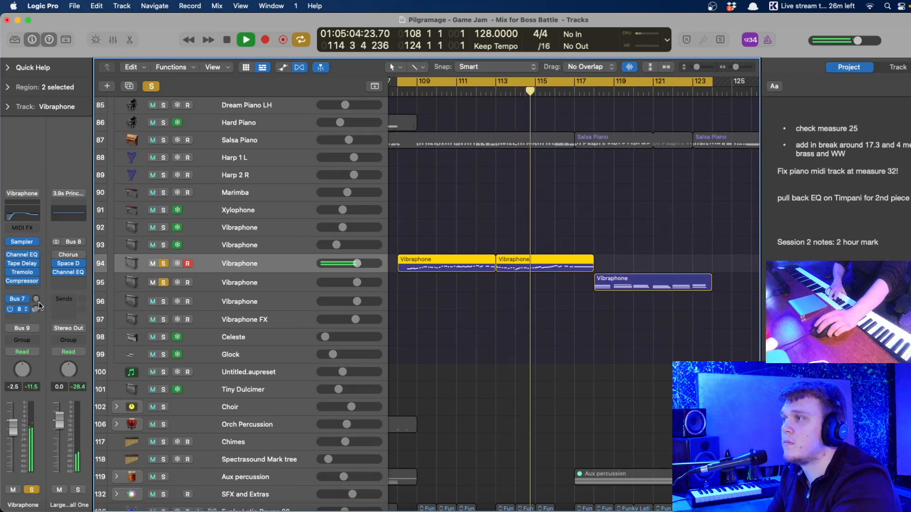
- Set Vibraphone track 94's Tremolo to a 1.59 Hz rate, 19% depth and 75% smoothing
left_click(22, 272)
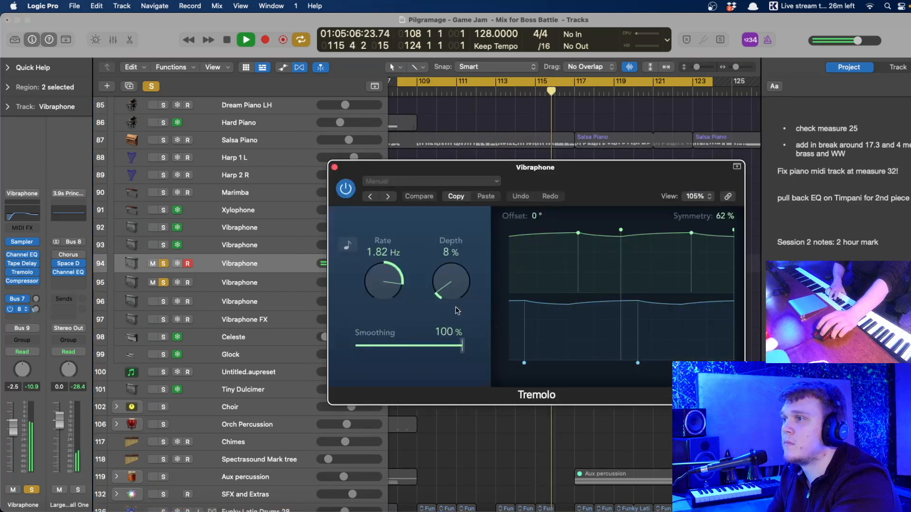
mouse_move(457, 297)
left_mouse_down()
mouse_move(467, 186)
mouse_move(459, 290)
mouse_move(455, 279)
left_mouse_up()
left_click_drag(460, 343, 434, 343)
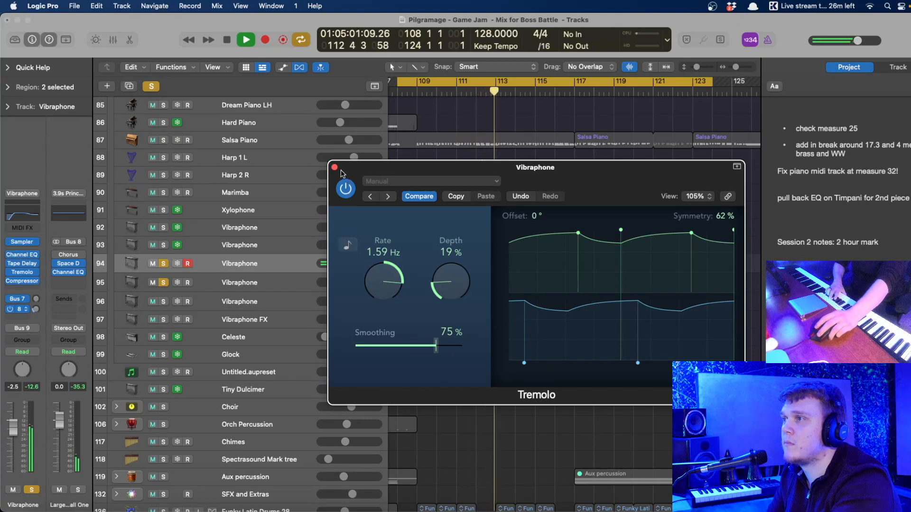
- Reopen Vibraphone track 94's Tremolo, set its depth to 36% during playback, and stop playback
left_click(22, 272)
left_click(21, 271)
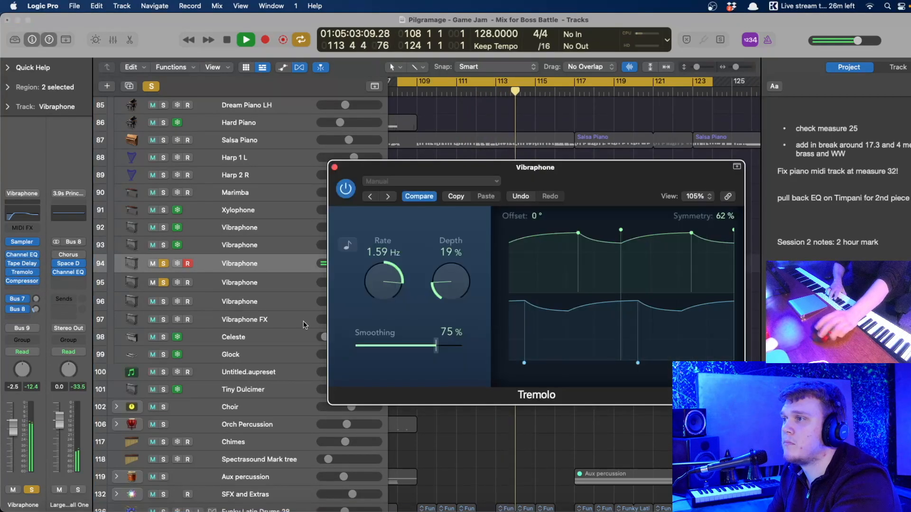
left_click_drag(466, 263, 466, 308)
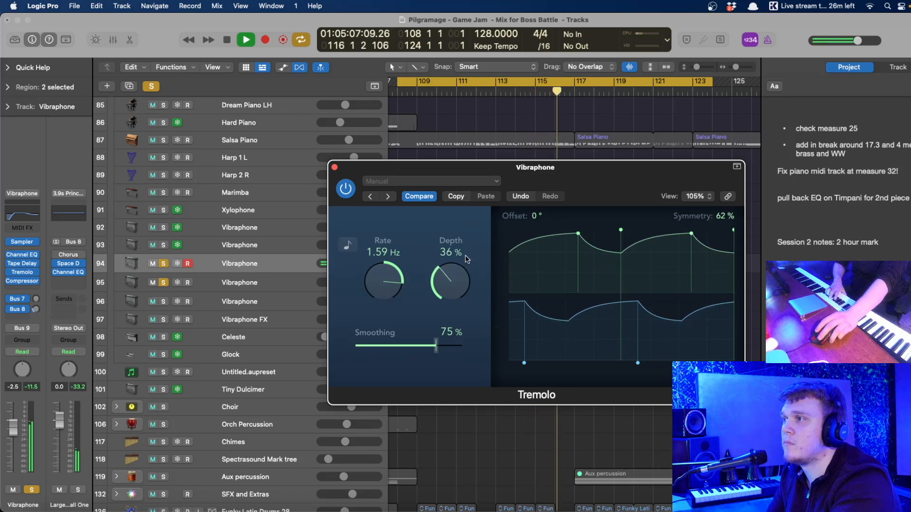
left_click_drag(467, 264, 466, 258)
key("space")
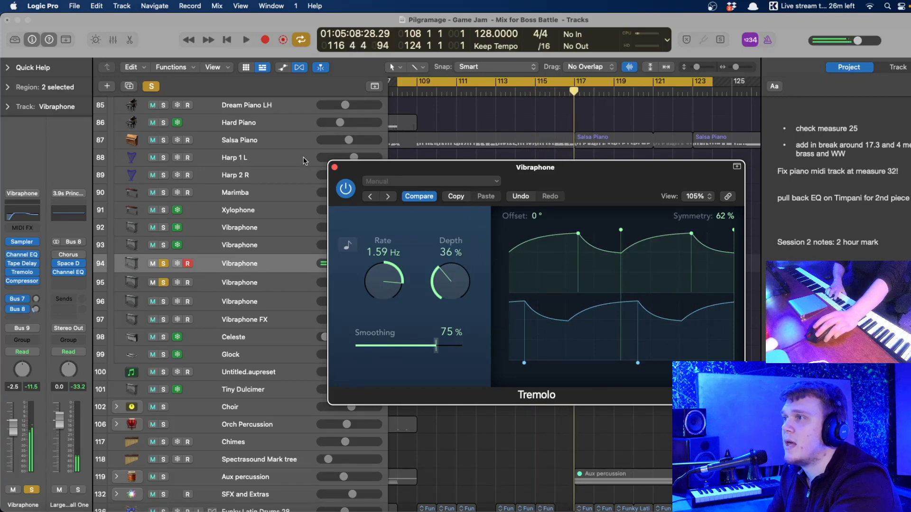
- Reduce the smoothing of Vibraphone track 94's Tremolo to 62% while playing, and close the plug-in
key("super+w")
left_click(27, 274)
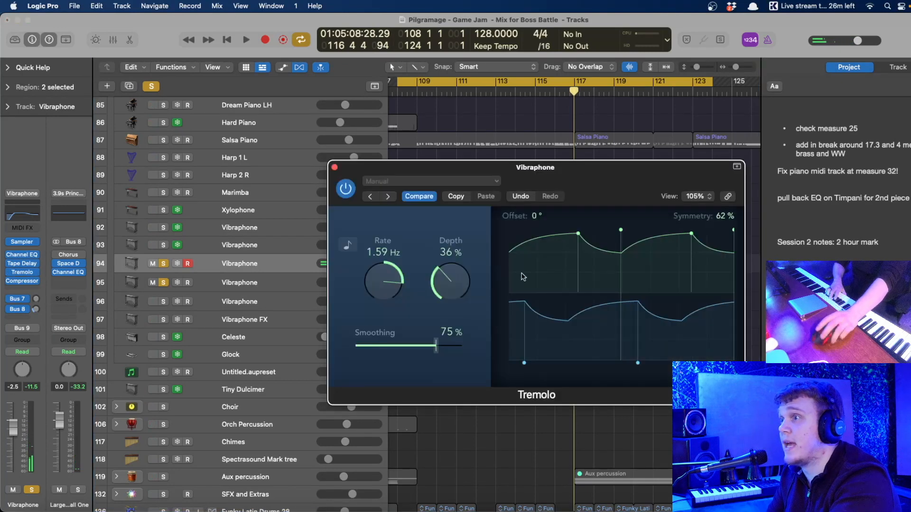
key("space")
left_click_drag(436, 353, 423, 351)
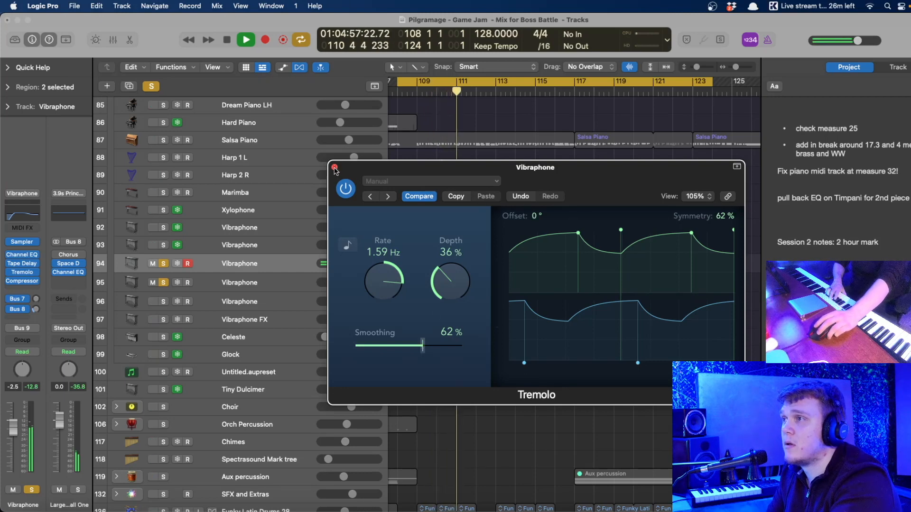
left_click(22, 272)
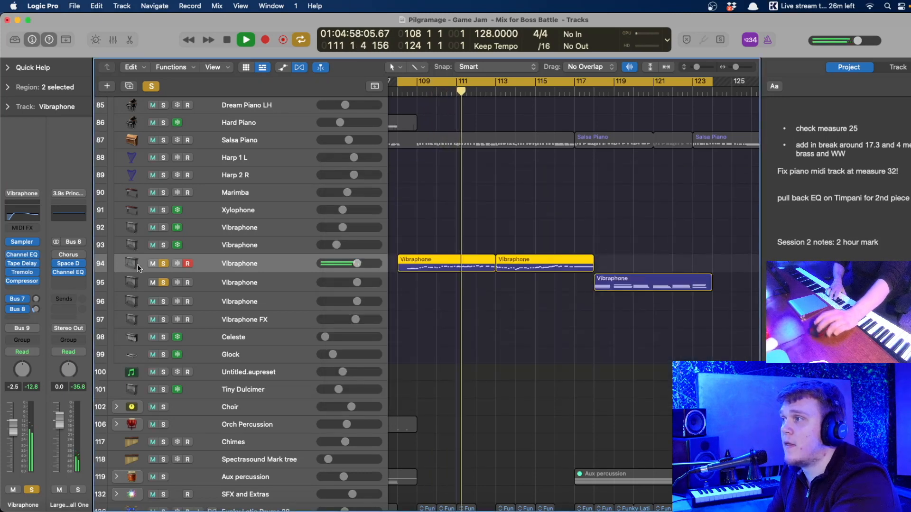
- Reorder Vibraphone track 94's effects so the Compressor follows the Channel EQ and the Tape Delay follows the Tremolo
left_click(18, 258)
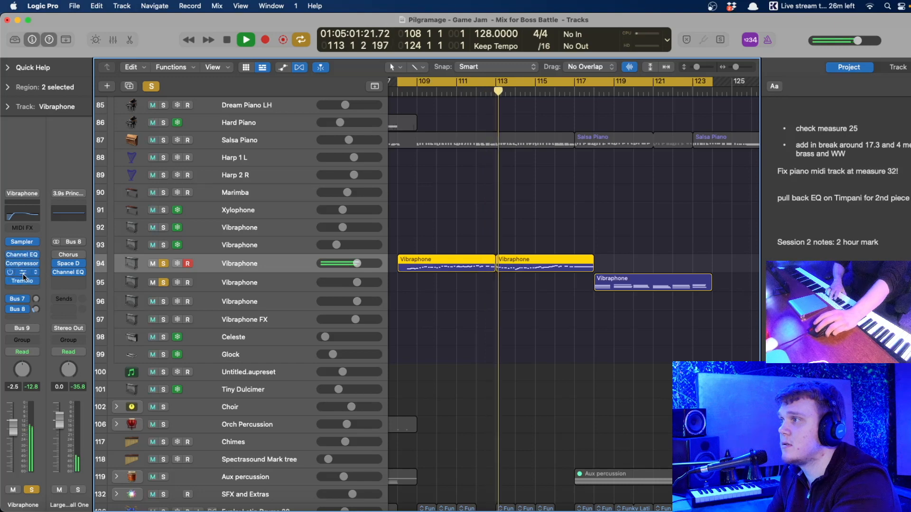
left_click(23, 282)
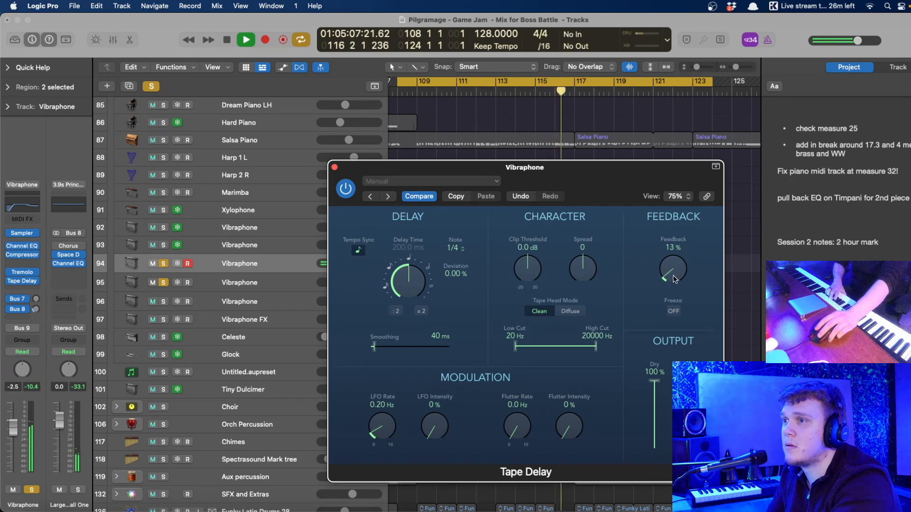
- Set track 94's Tape Delay to Diffuse head mode, spread 100, low cut 310 Hz and high cut 5000 Hz while playing from bar 108
key("Return")
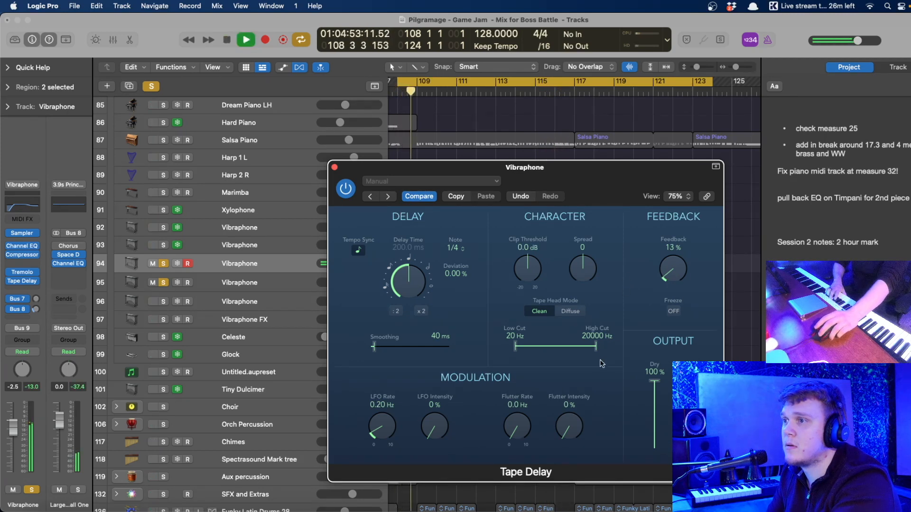
left_click_drag(594, 350, 573, 346)
left_click(571, 310)
left_click_drag(583, 269, 583, 246)
left_click_drag(517, 346, 581, 349)
left_click(345, 190)
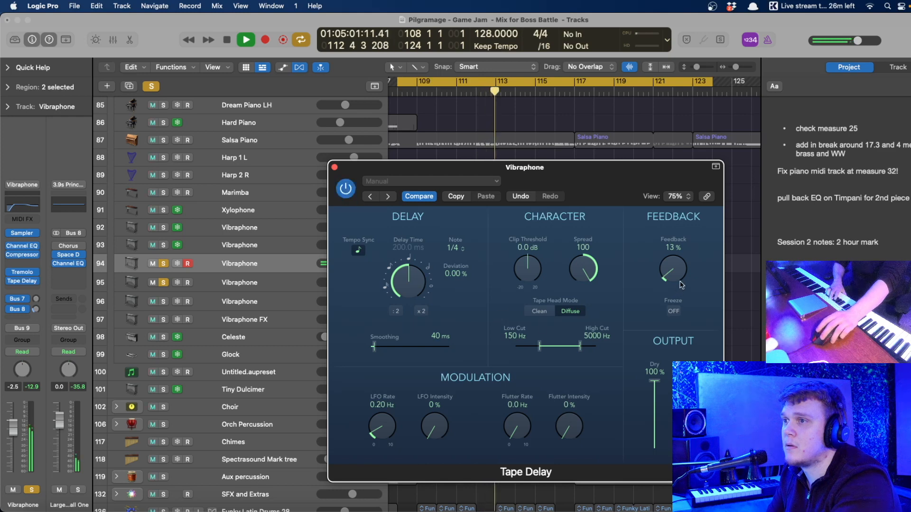
left_click_drag(543, 345, 545, 343)
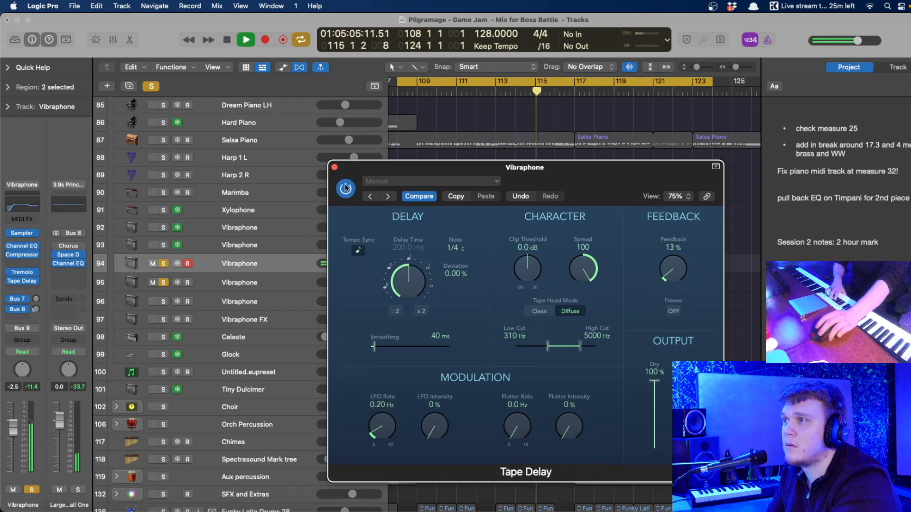
left_click(334, 167)
- Set Vibraphone track 94's Bus 8 reverb send to -27.6 dB and stop playback
left_click(312, 279)
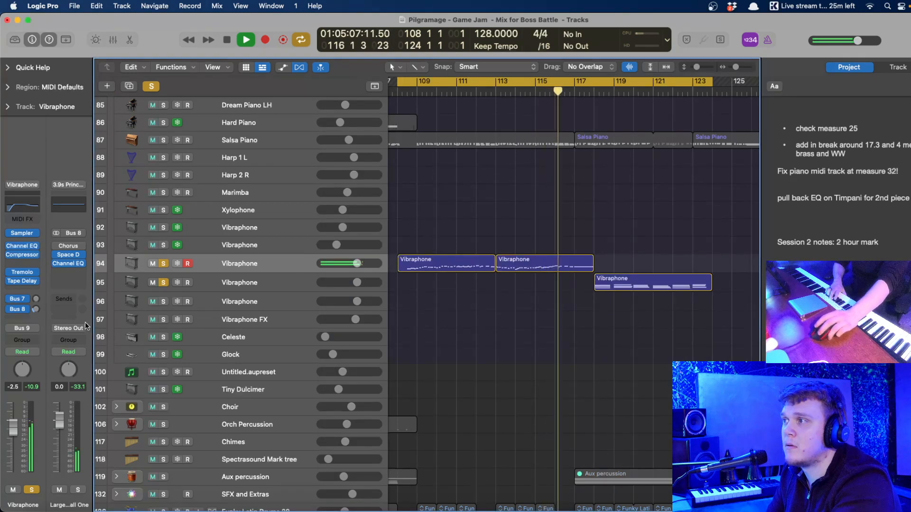
left_click_drag(36, 309, 39, 319)
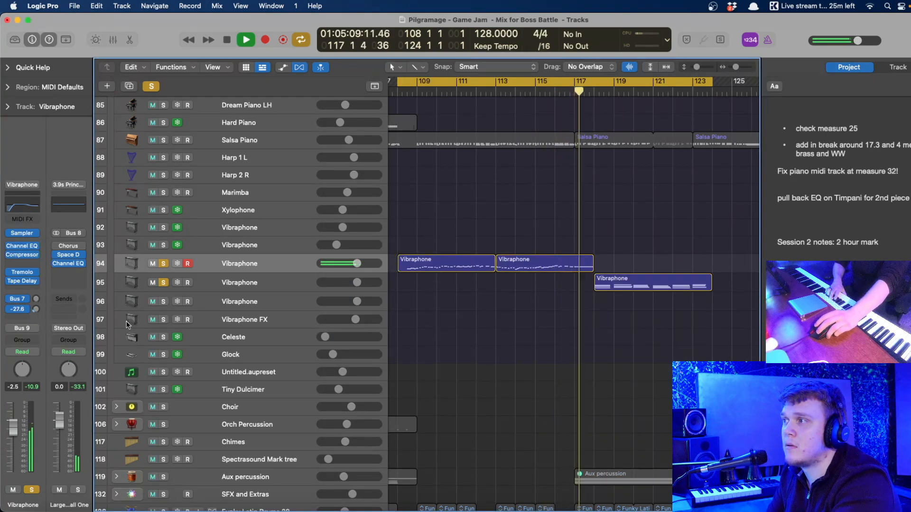
key("space")
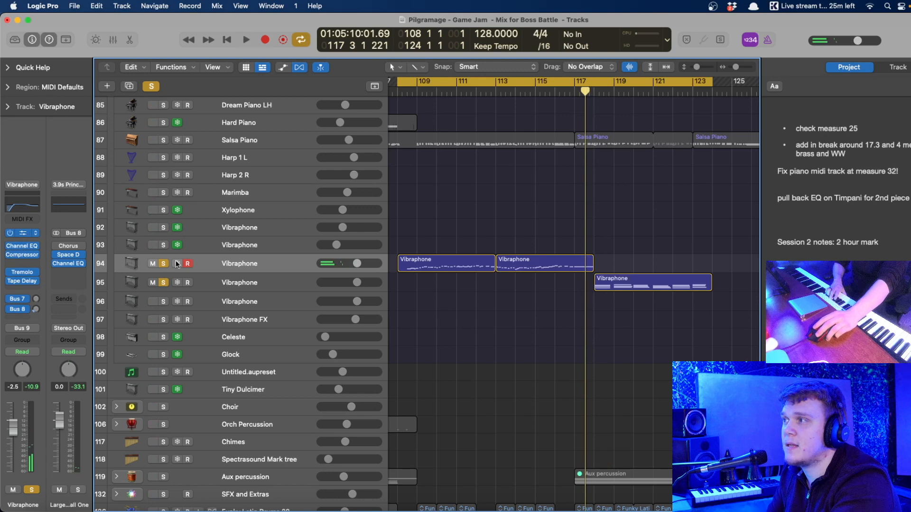
- Open Vibraphone track 94's Sampler and shorten the amp envelope's release to 281 ms while listening
left_click(22, 233)
key("space")
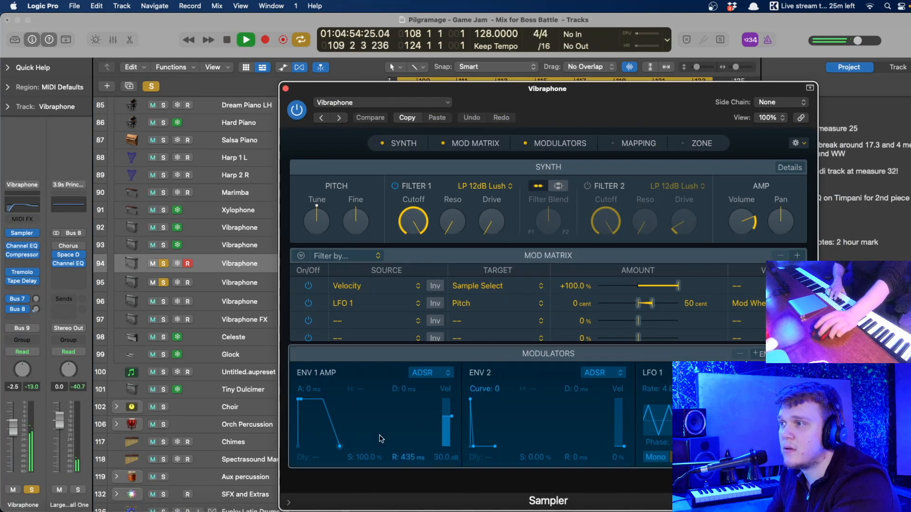
left_click_drag(310, 400, 311, 403)
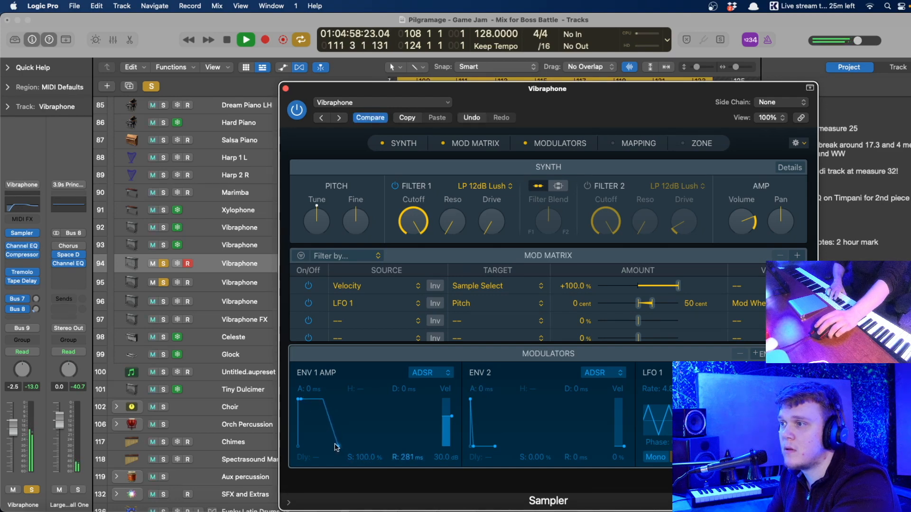
left_click_drag(330, 447, 334, 446)
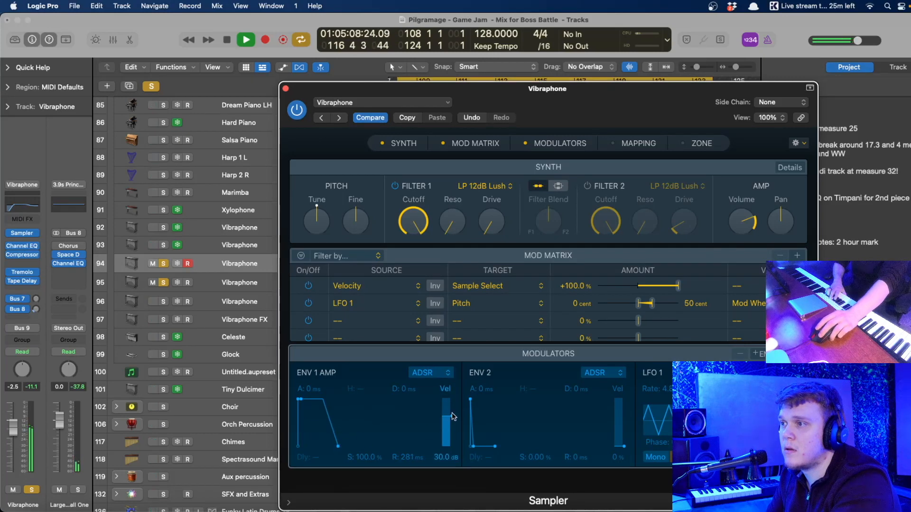
key("space")
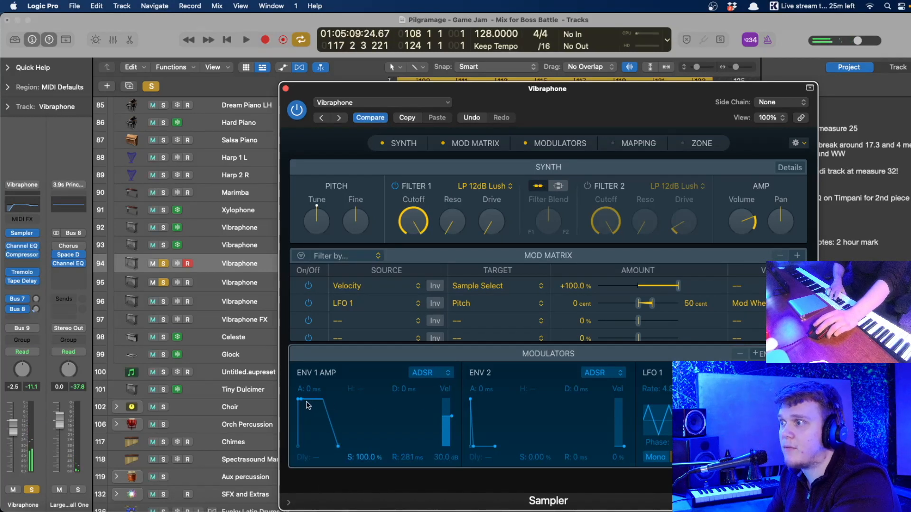
- Try a 0.16 ms decay and 76.4% sustain on the Sampler's amp envelope and listen to the loop
left_click_drag(307, 402, 305, 403)
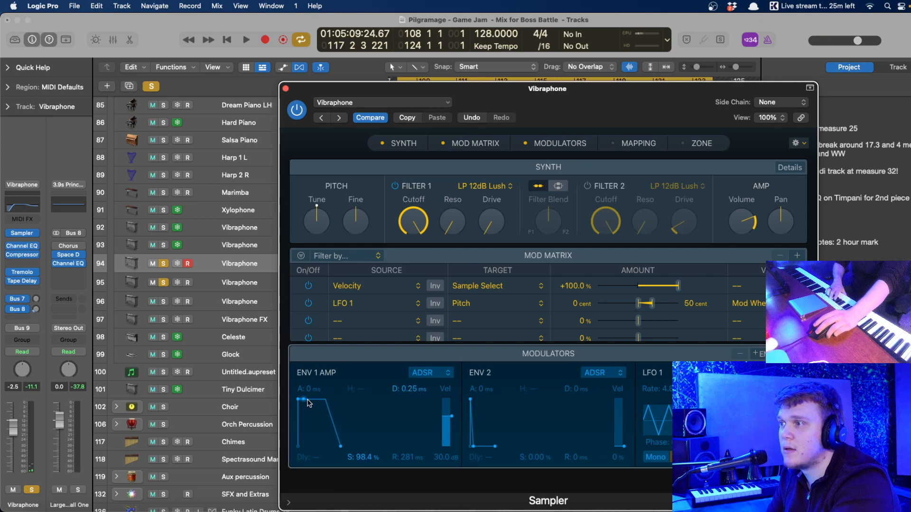
left_click_drag(309, 404, 309, 408)
key("space")
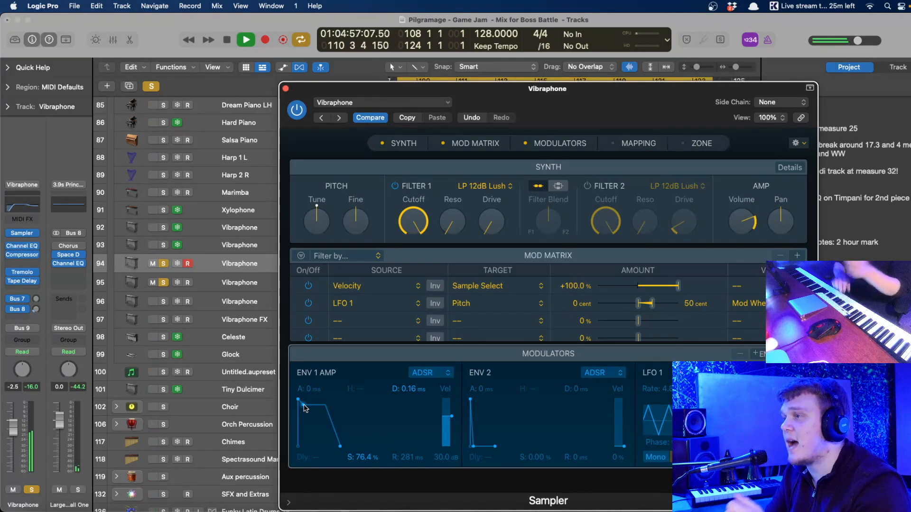
key("space")
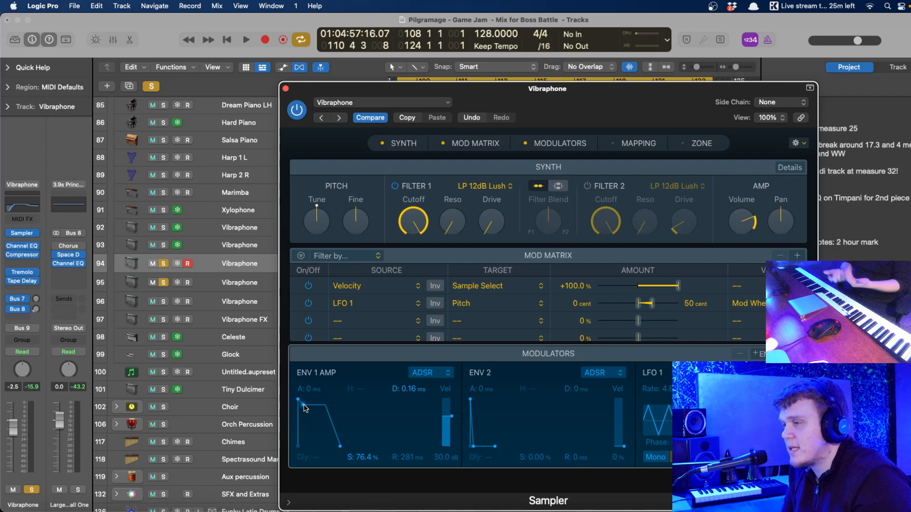
key("space")
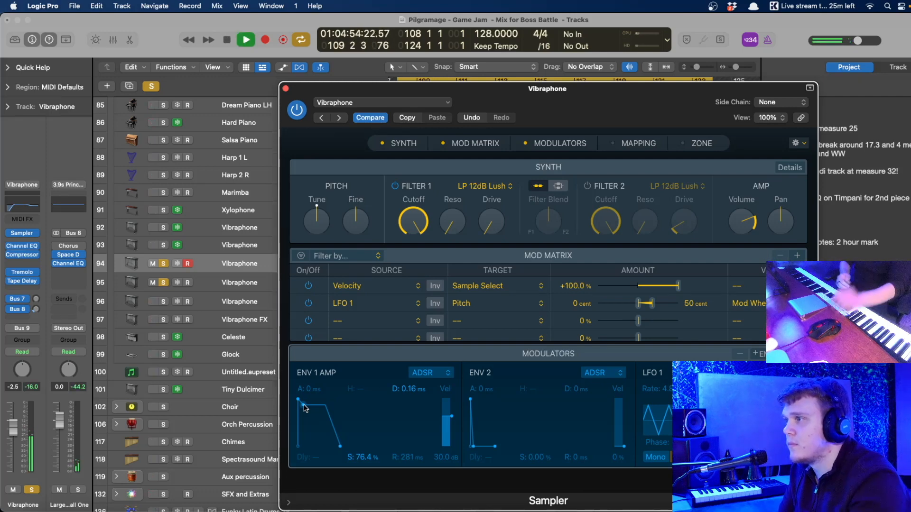
left_click(286, 88)
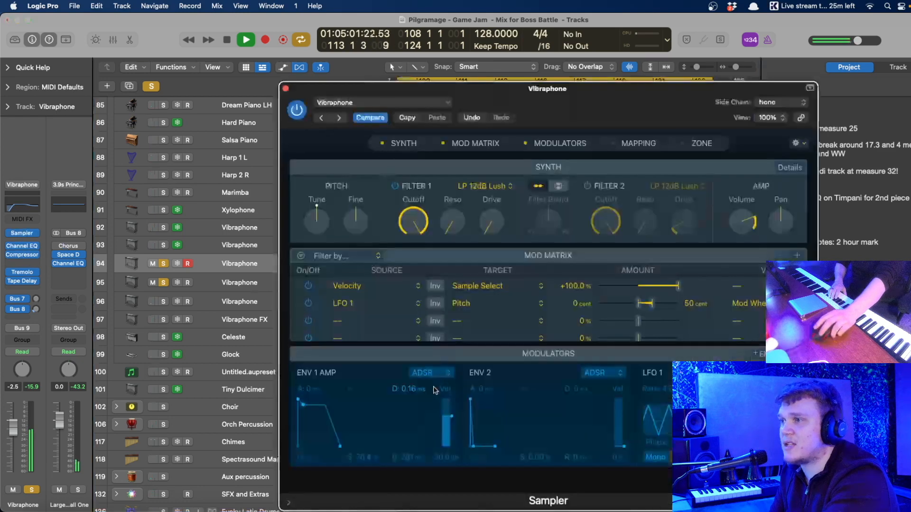
- Set the Sampler amp envelope on Vibraphone track 94 to an 11 ms decay and 84.9% sustain, and close it
left_click(21, 234)
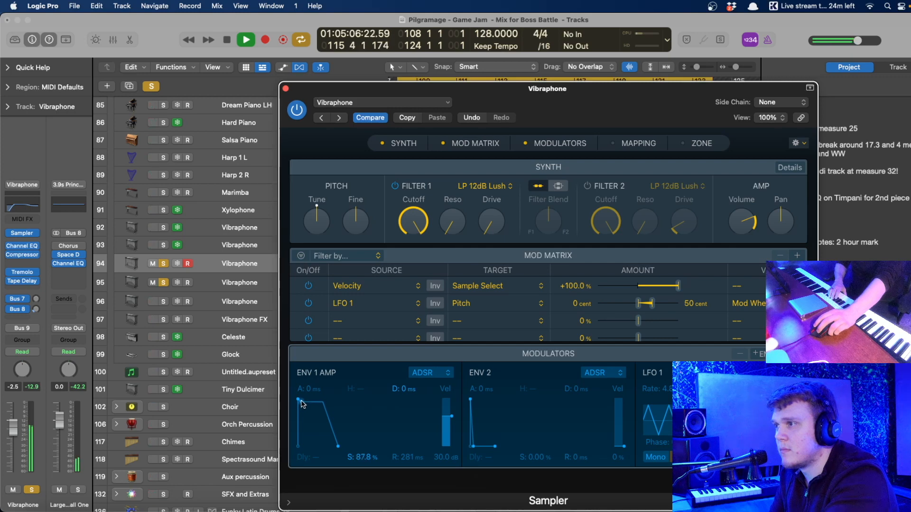
left_click_drag(302, 406, 302, 414)
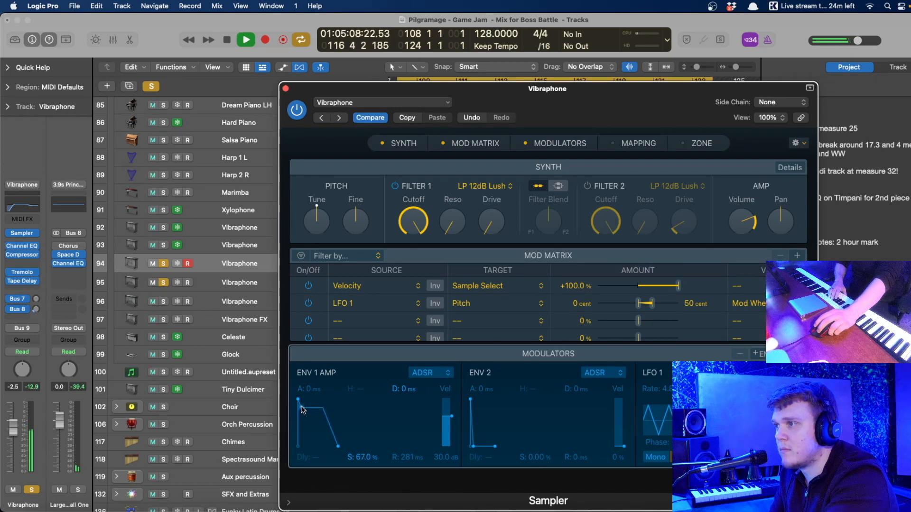
key("space")
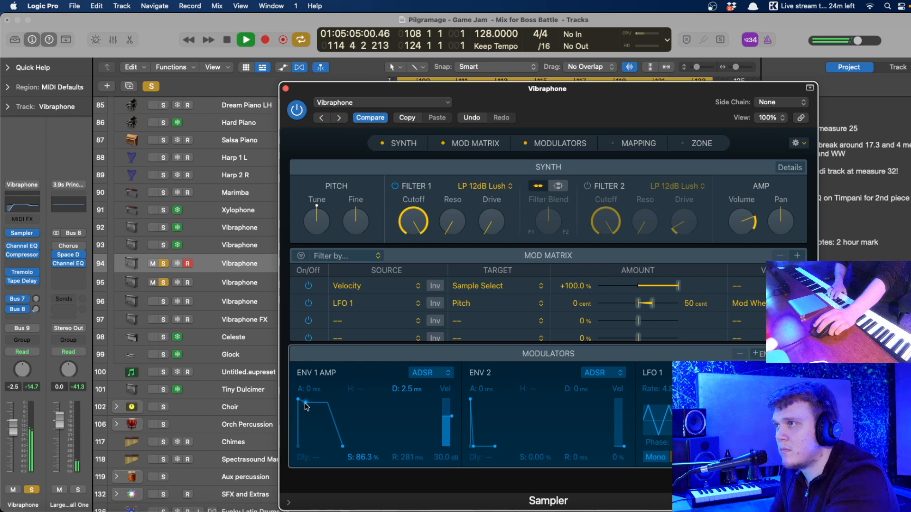
left_click_drag(306, 406, 308, 407)
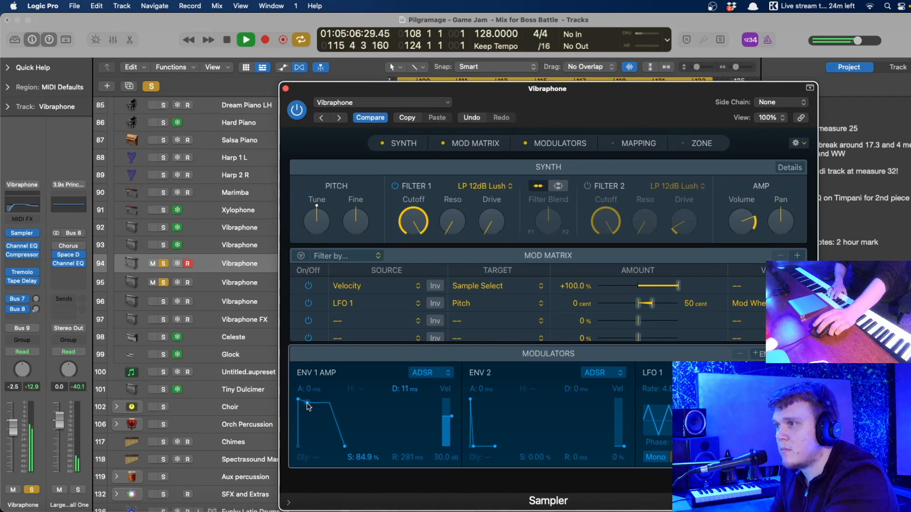
left_click(286, 89)
- Clear the track solos and play the loop from bar 108 with the full mix
key("space")
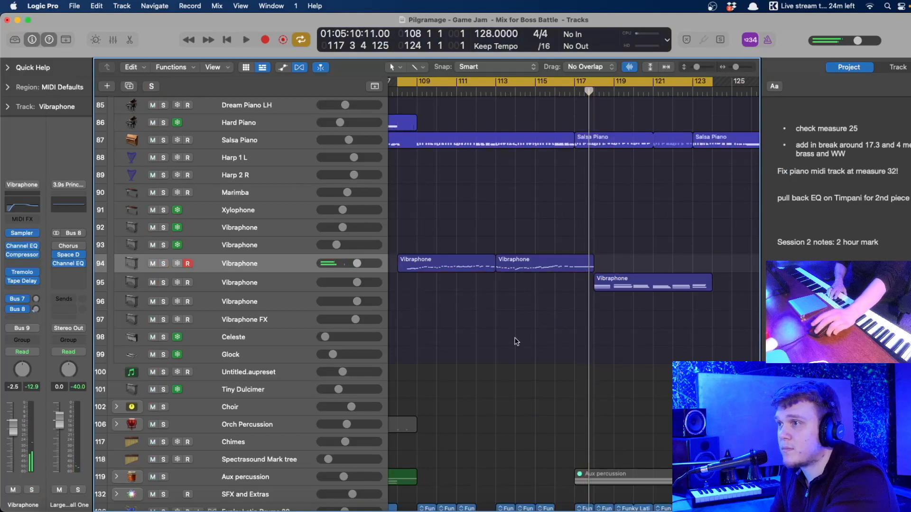
key("space")
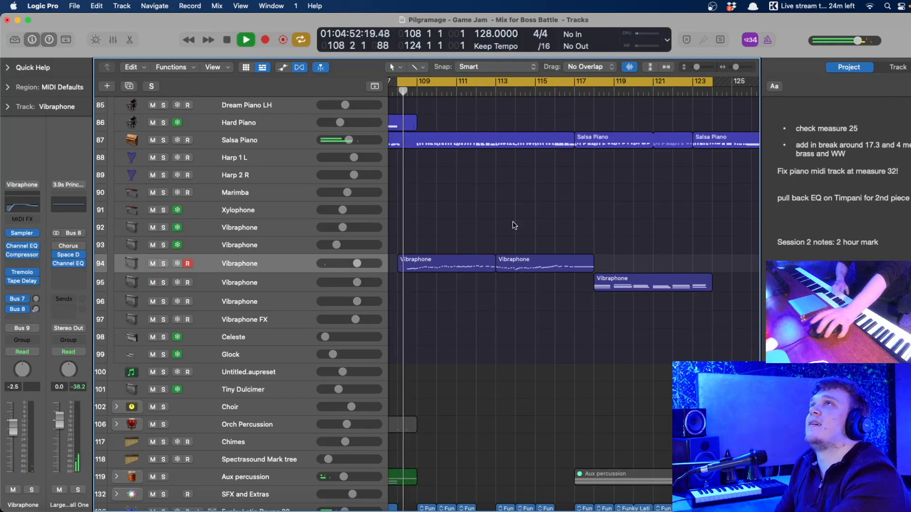
- Review the notes of the second Vibraphone region on track 94 in the Piano Roll, stop playback and close the editor
double_click(555, 265)
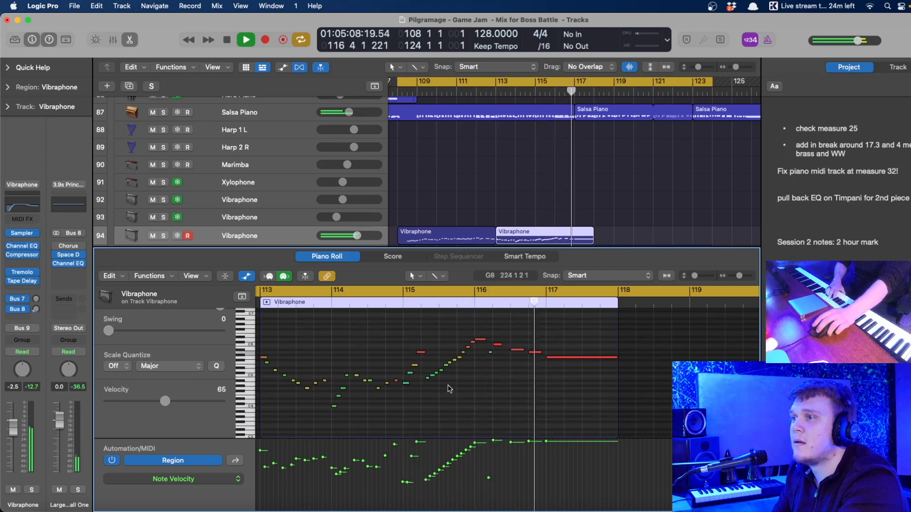
key("space")
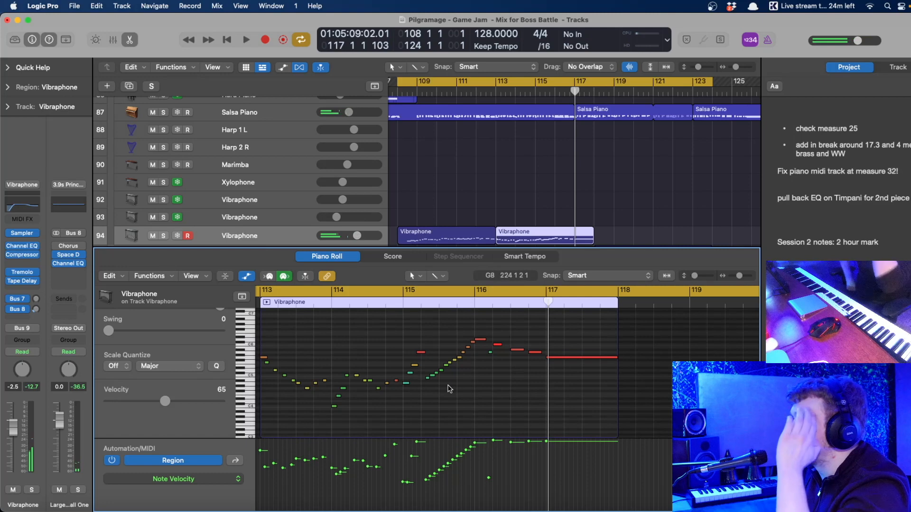
scroll(450, 389, "left", 3)
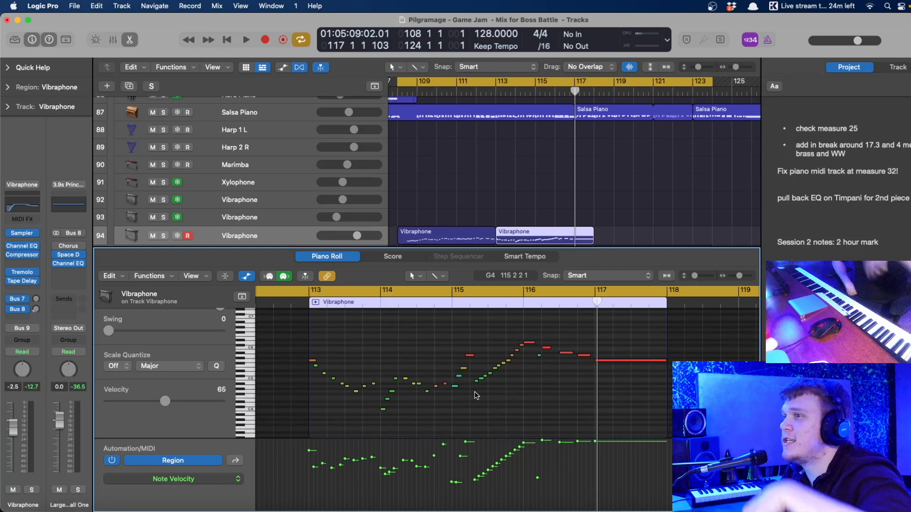
left_click_drag(493, 249, 493, 510)
left_click(496, 270)
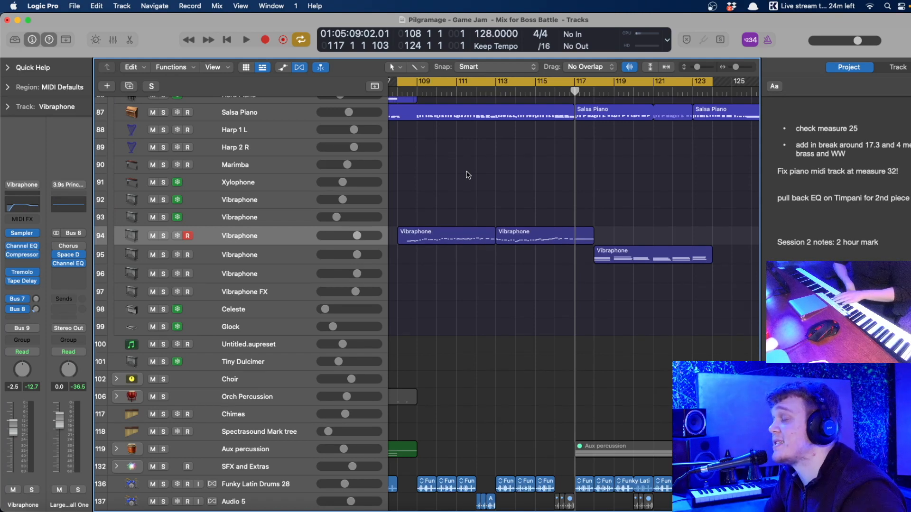
- Play the loop from bar 108 and check the Tremolo settings on Vibraphone track 94 while listening
key("space")
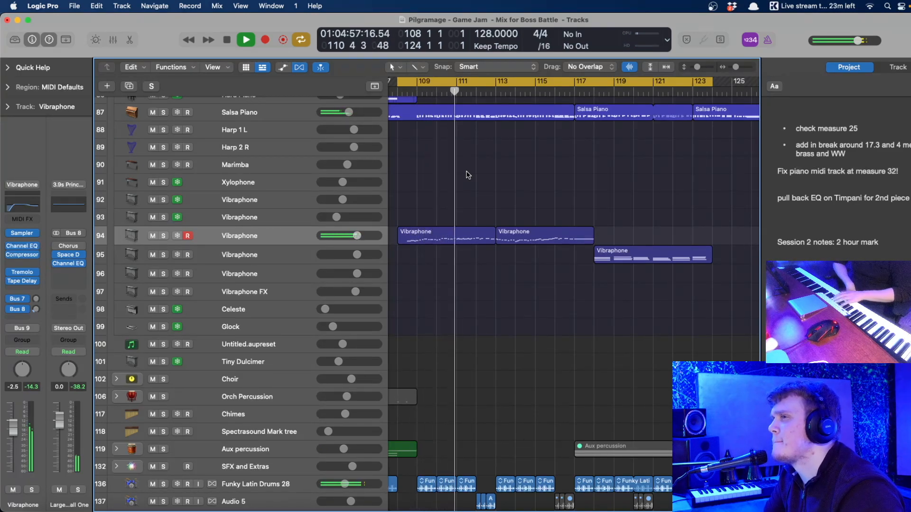
left_click(24, 273)
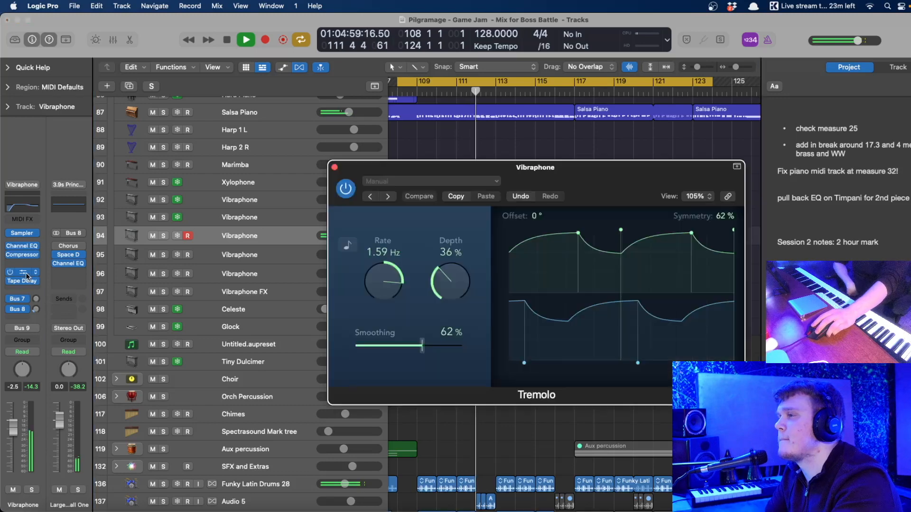
left_click(334, 167)
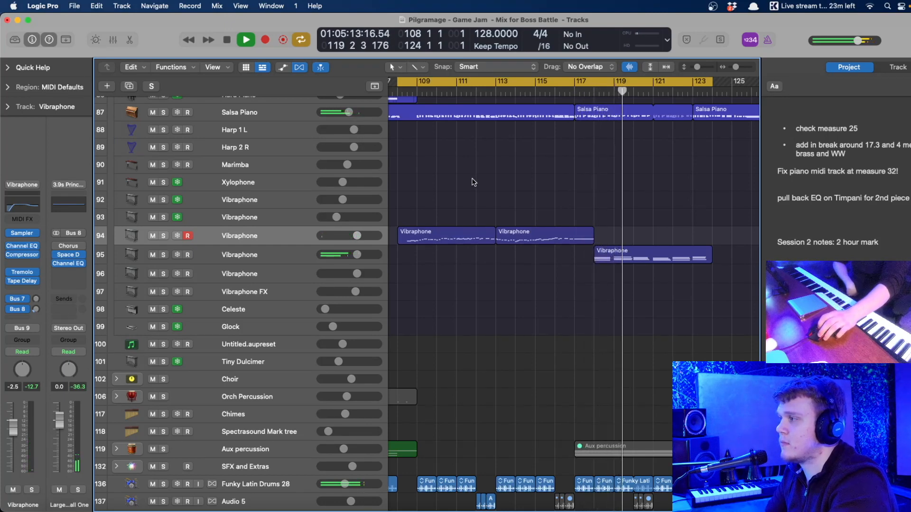
key("space")
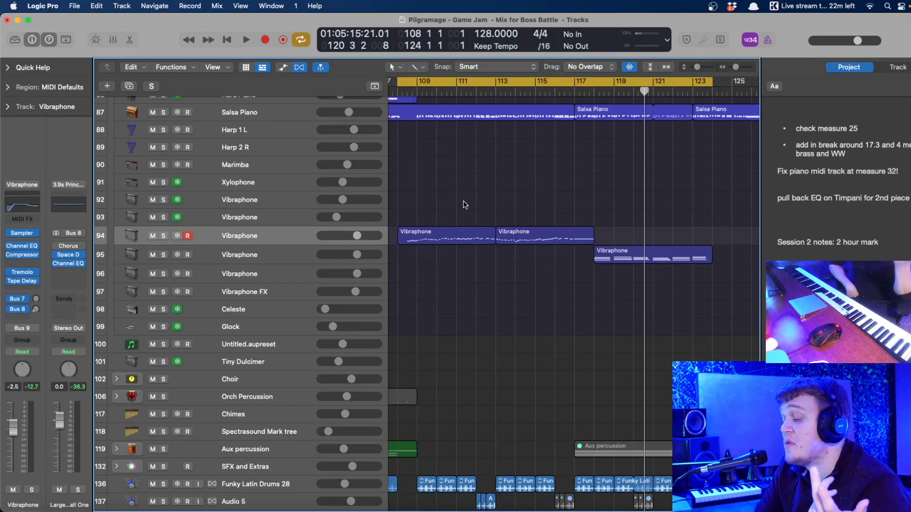
- Extend the cycle range back to start at bar 89, play it, and collapse the Orchestral Plucks stack
scroll(465, 205, "left", 10)
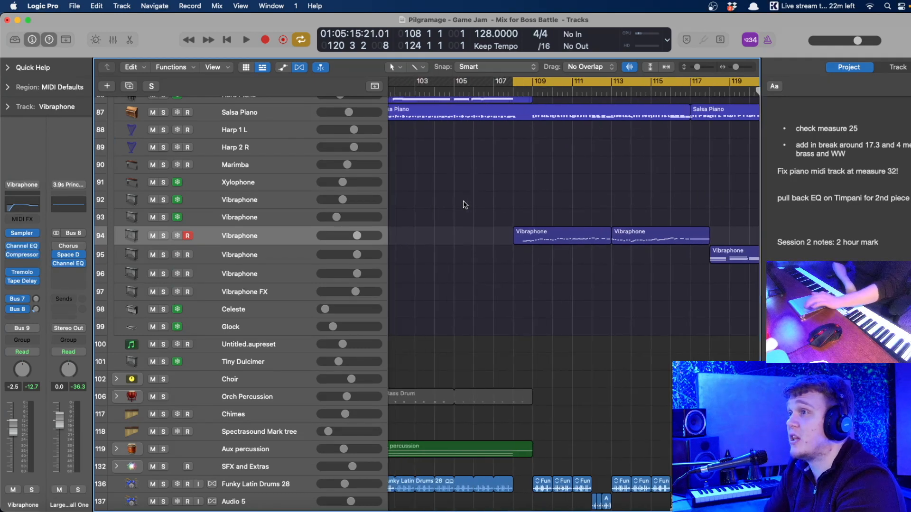
scroll(464, 204, "down", 5)
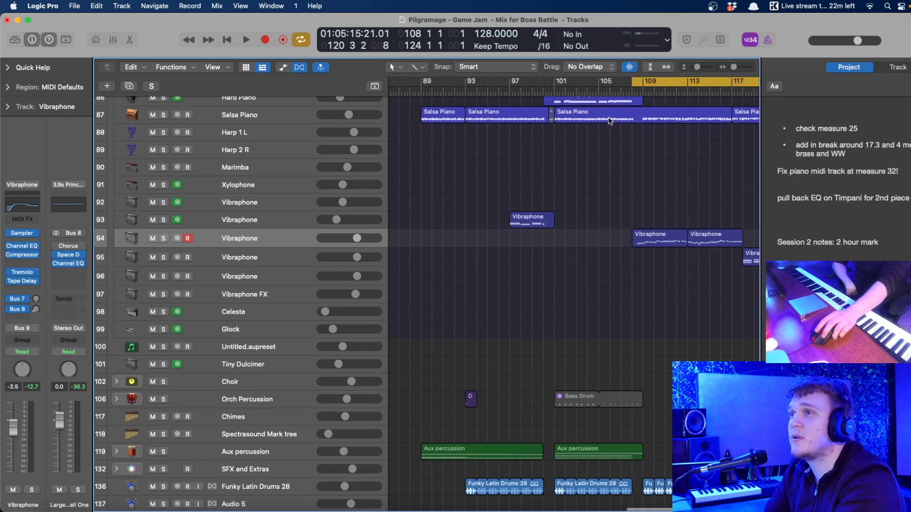
left_click_drag(629, 88, 421, 88)
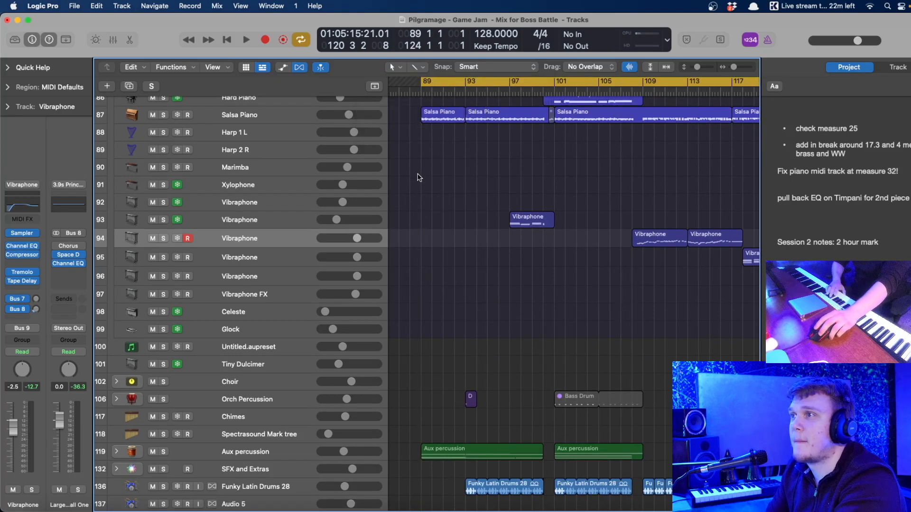
key("space")
scroll(446, 199, "up", 10)
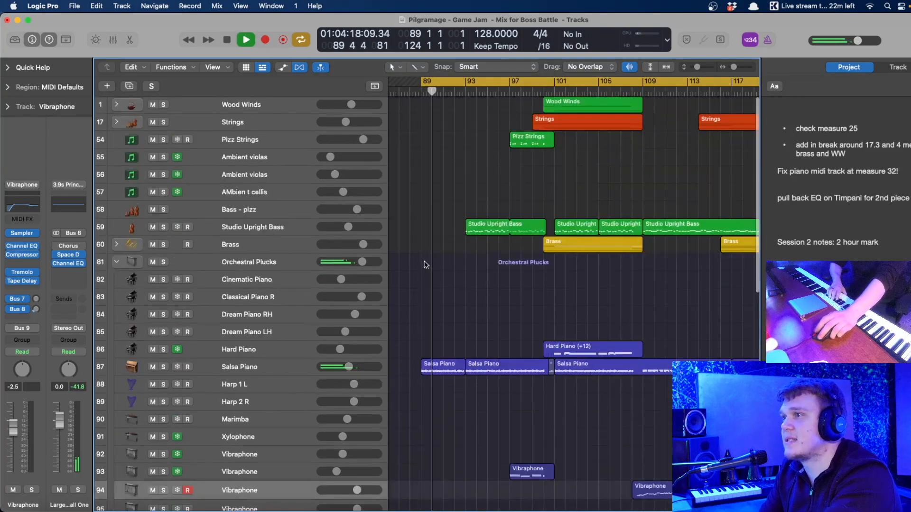
left_click(404, 262)
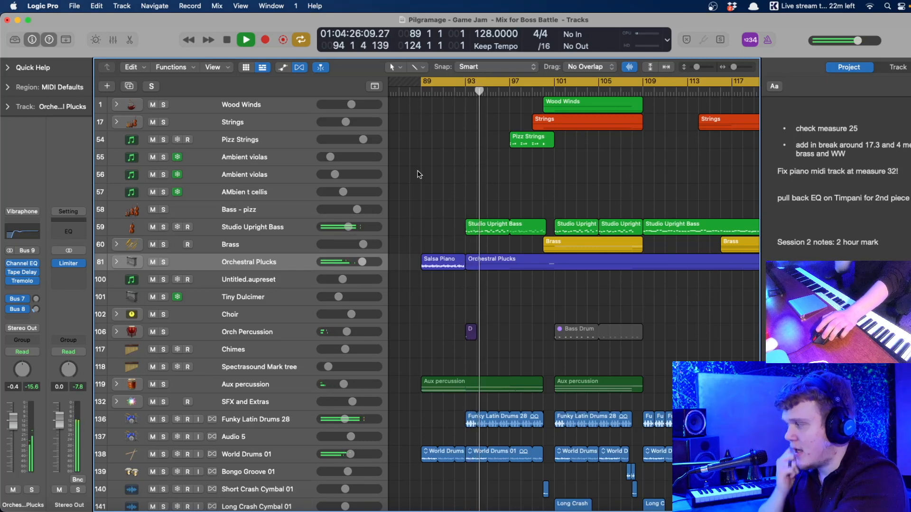
- Select the Brass stack, clear its region selection and keep listening to the loop from bar 89
left_click(779, 510)
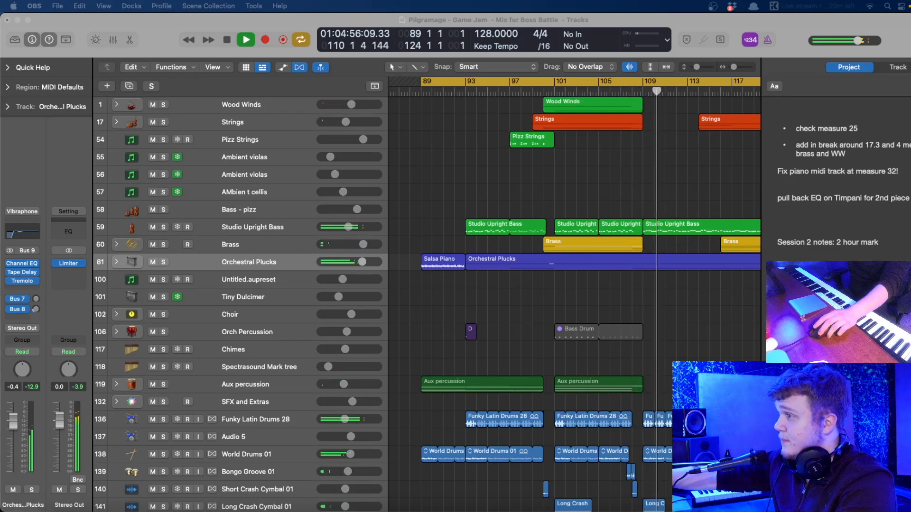
left_click(268, 247)
left_click(270, 248)
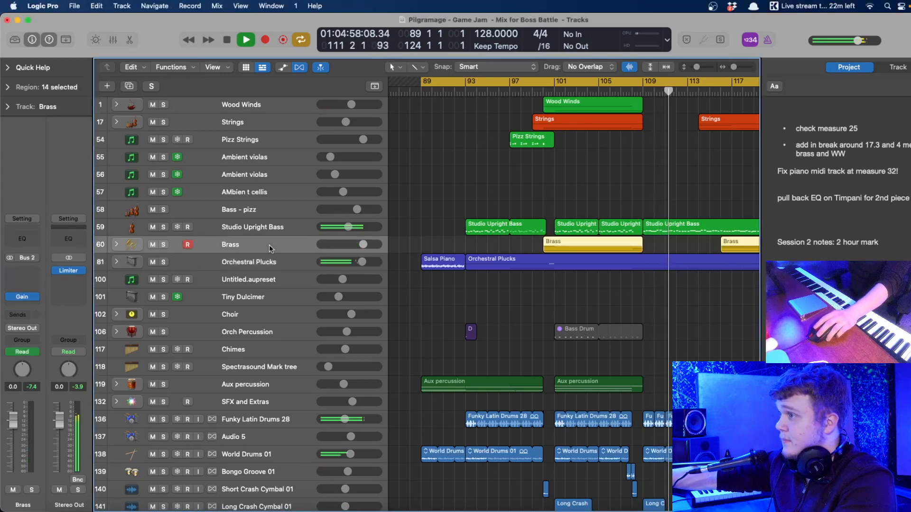
left_click(460, 286)
left_click(778, 258)
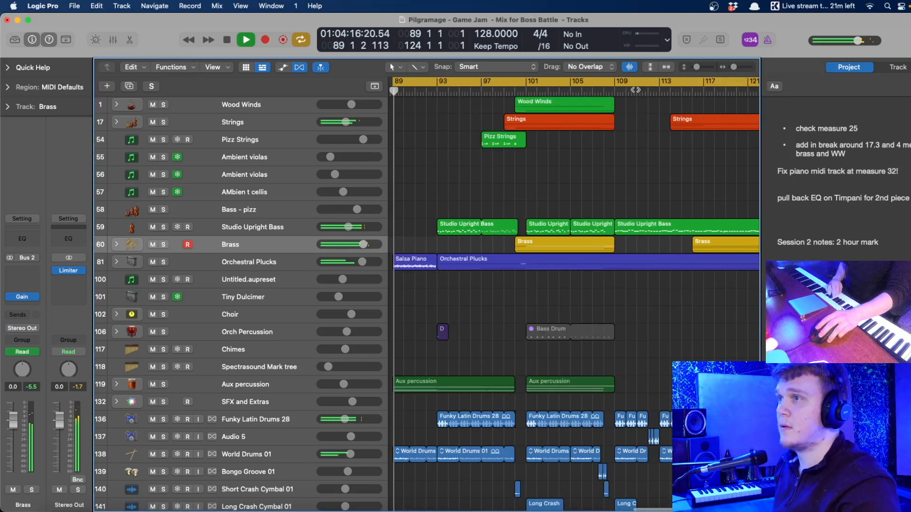
- Turn off the cycle range and play the closing bars of the piece
left_click(636, 89)
key("space")
scroll(649, 162, "right", 5)
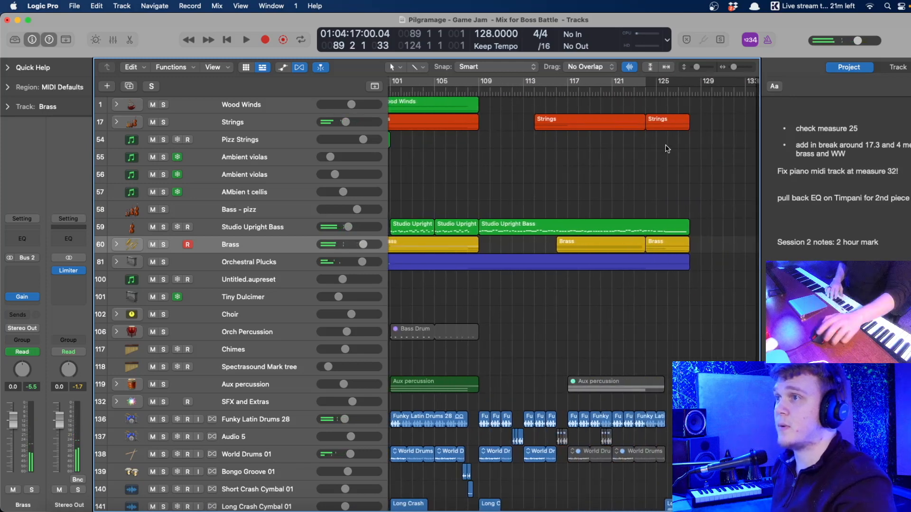
key("space")
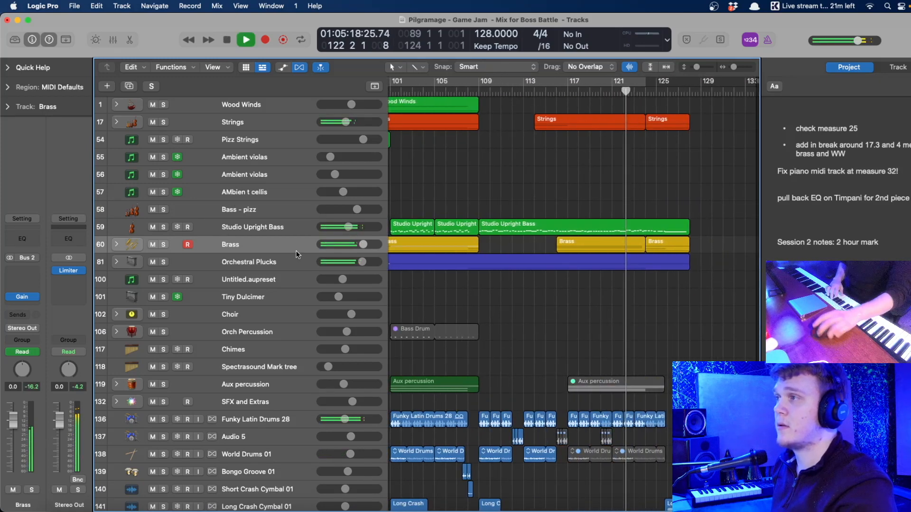
left_click(117, 331)
left_click(117, 332)
left_click(280, 106)
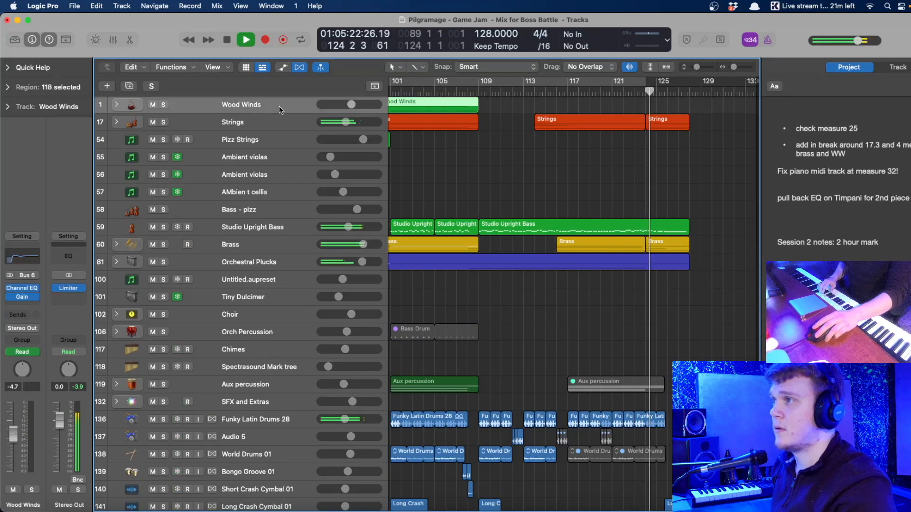
scroll(297, 165, "down", 5)
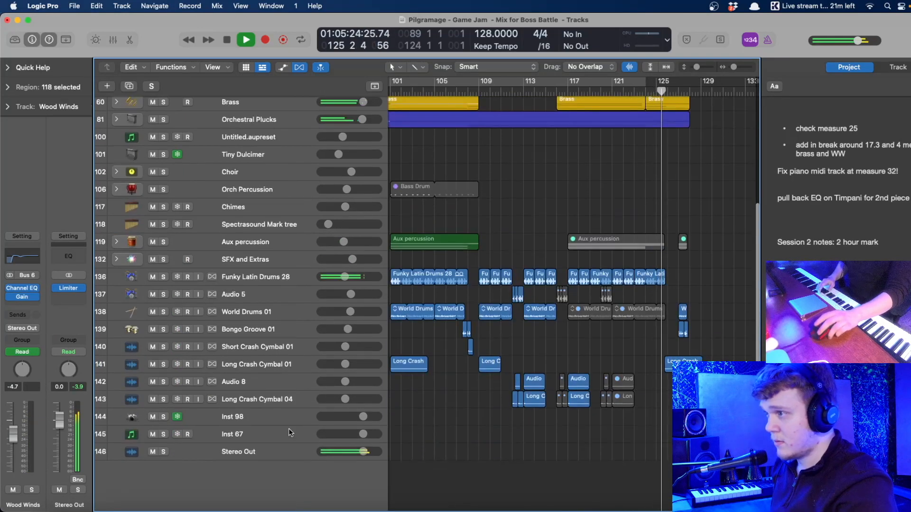
key("super+a")
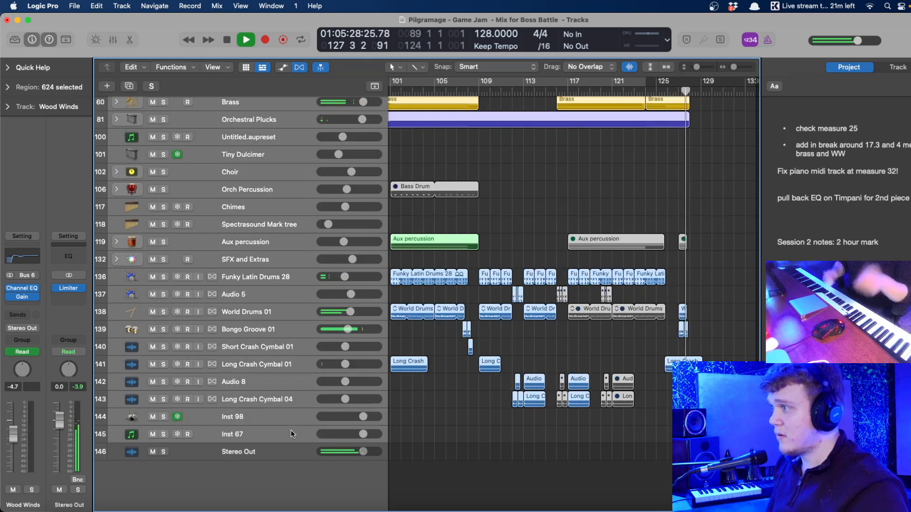
key("space")
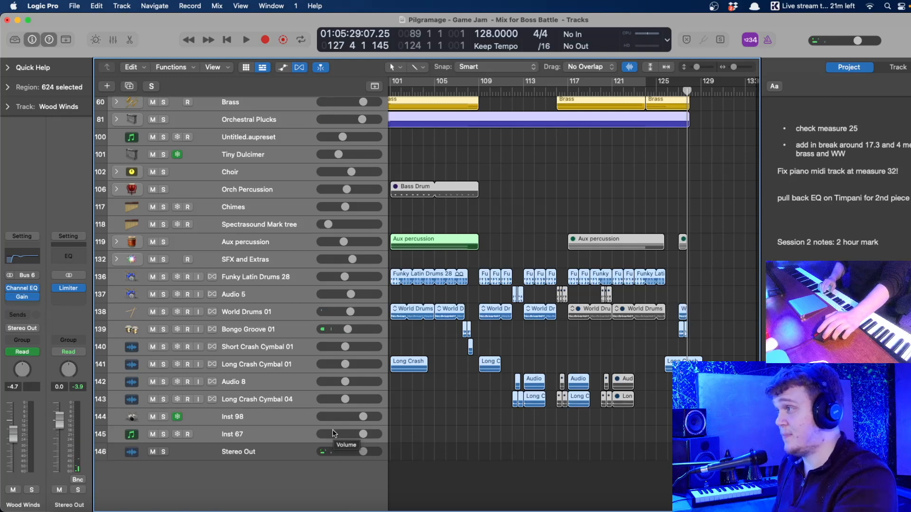
scroll(401, 436, "up", 5)
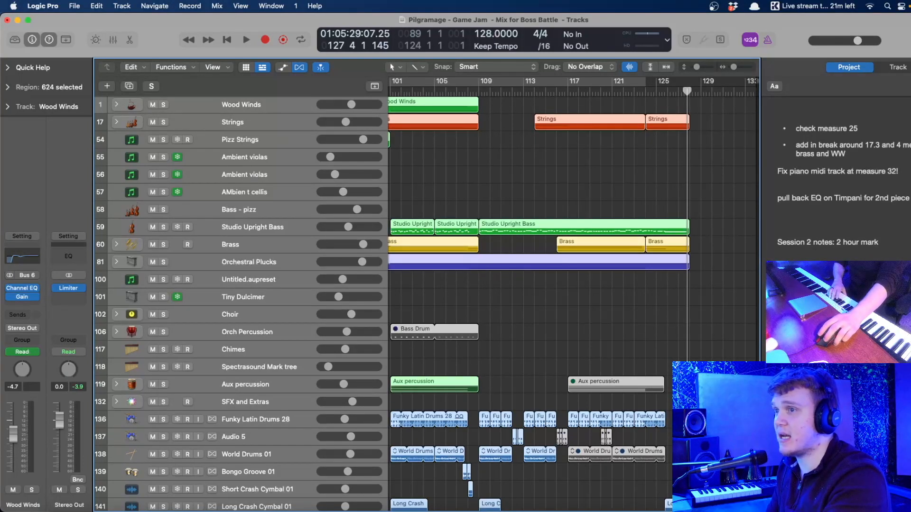
left_click(836, 303)
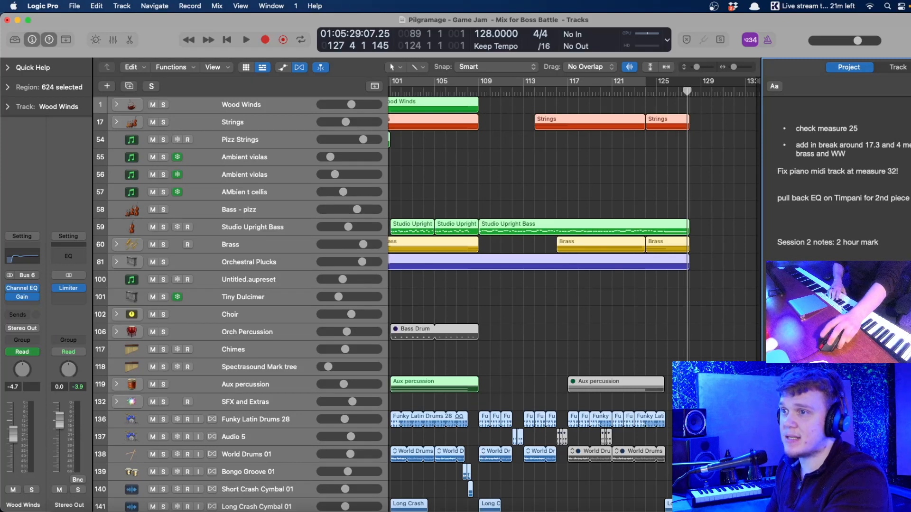
left_click(554, 311)
left_click(273, 244)
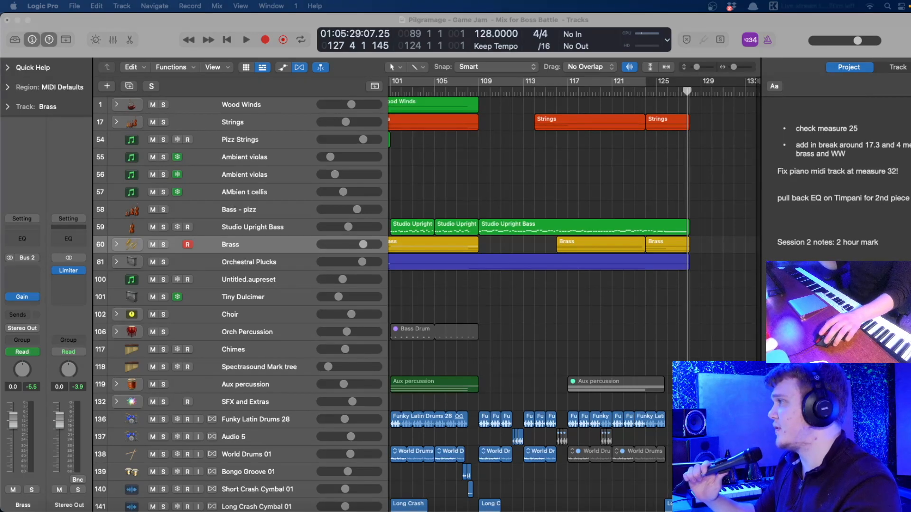
left_click(565, 331)
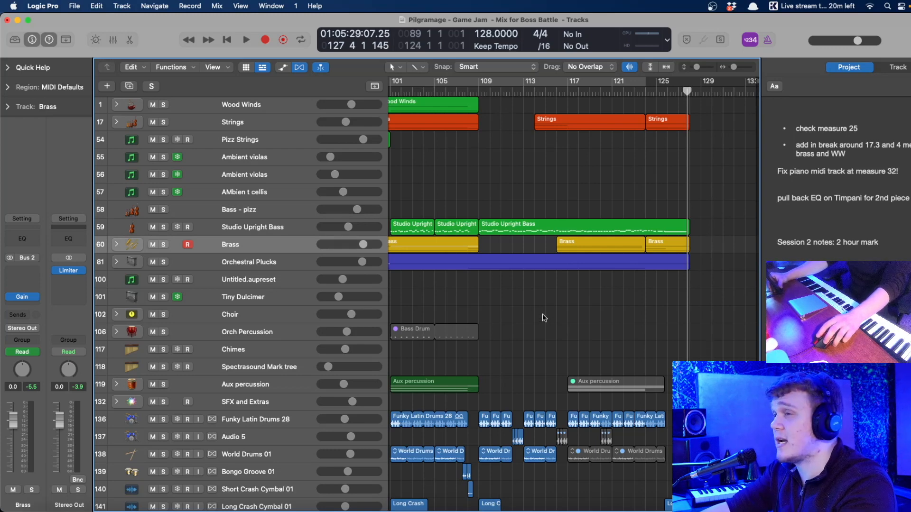
- Play the full mix from bar 109 and save the project
left_click(478, 90)
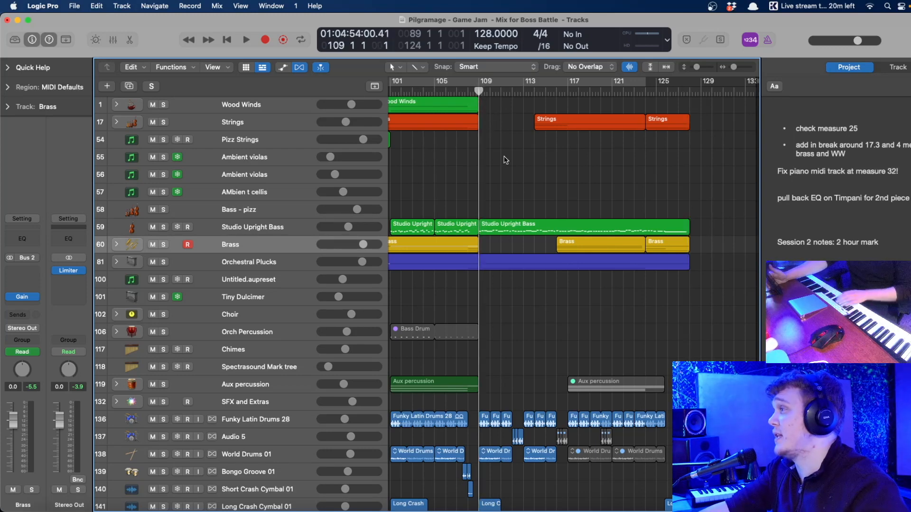
key("space")
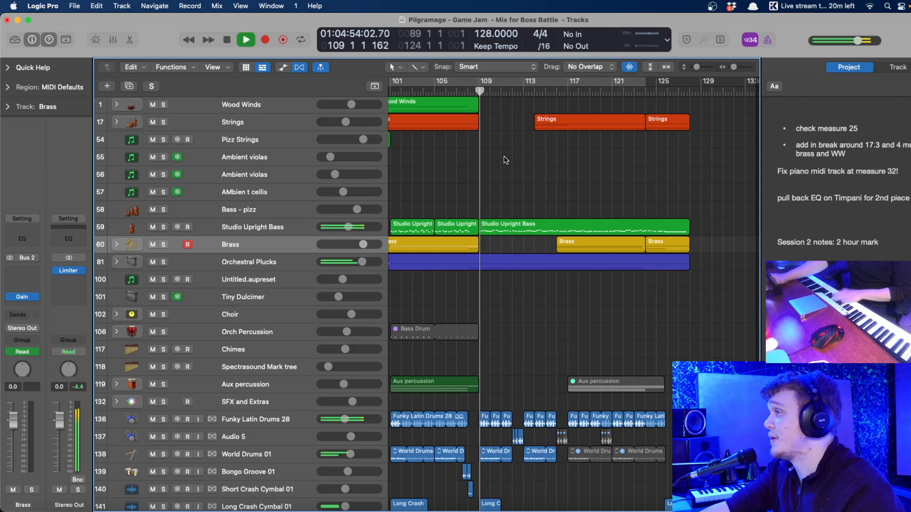
key("space")
key("space")
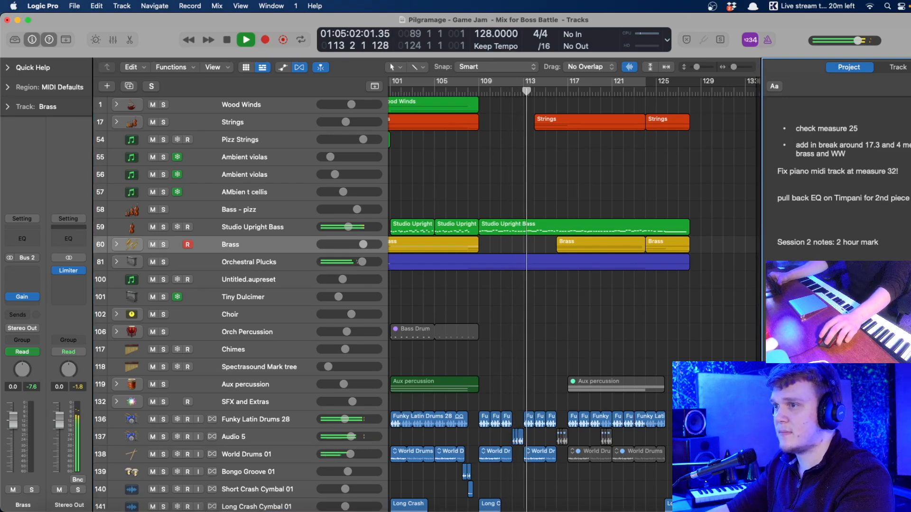
key("super+s")
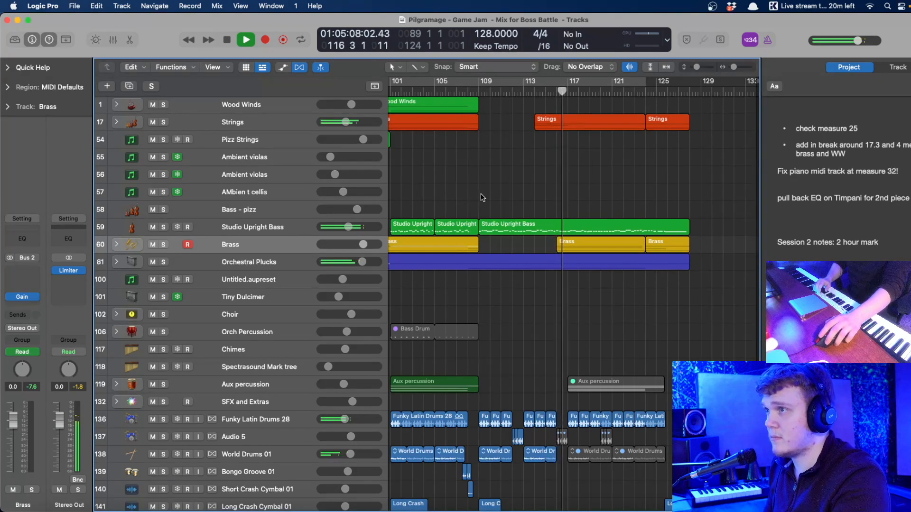
- Select all tracks from Wood Winds to Inst 67, lower their volumes together until Wood Winds is at -9.1 dB, and deselect the regions
scroll(282, 238, "down", 5)
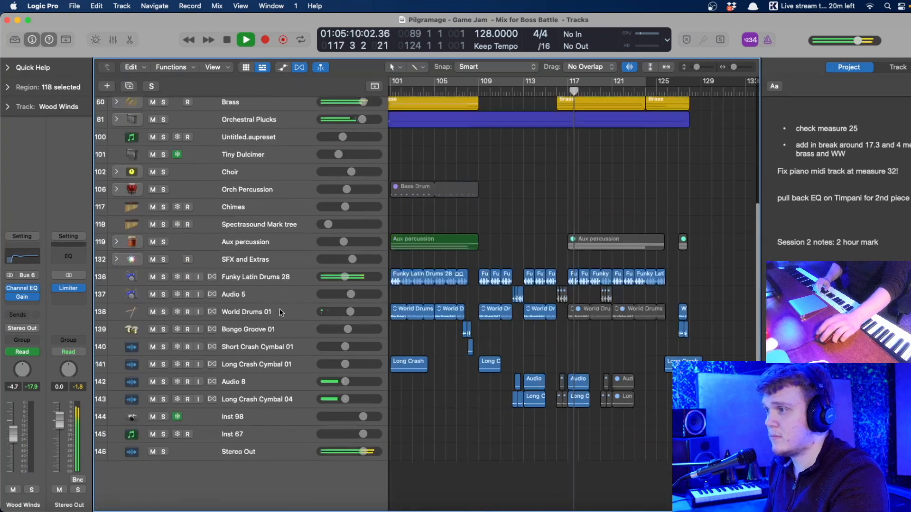
key("super+a")
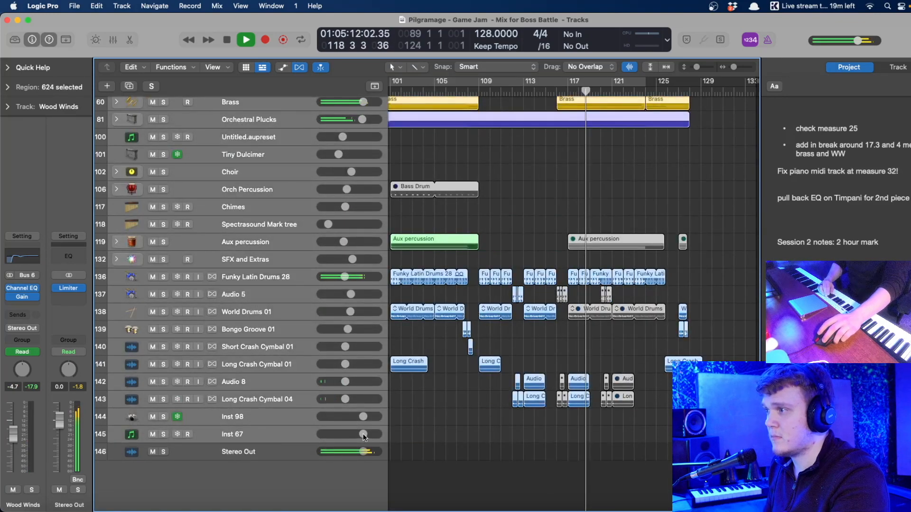
left_click_drag(368, 435, 355, 435)
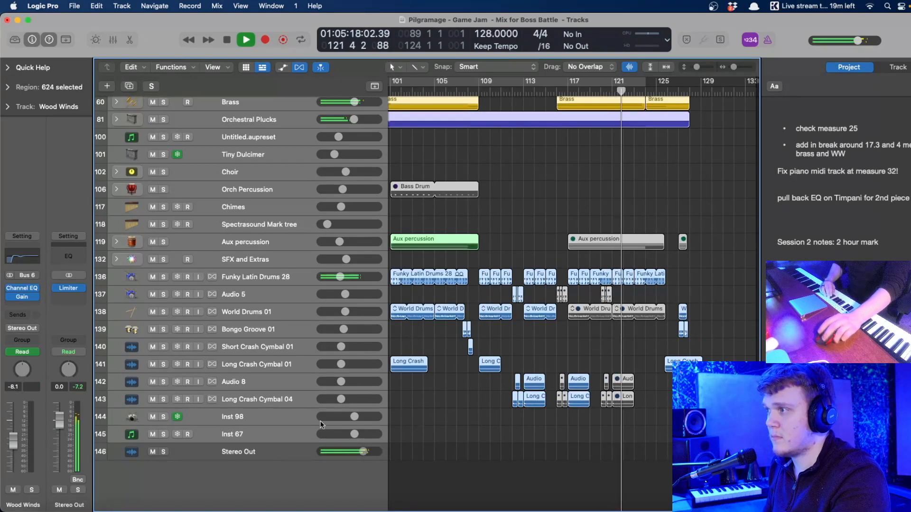
left_click_drag(354, 417, 348, 422)
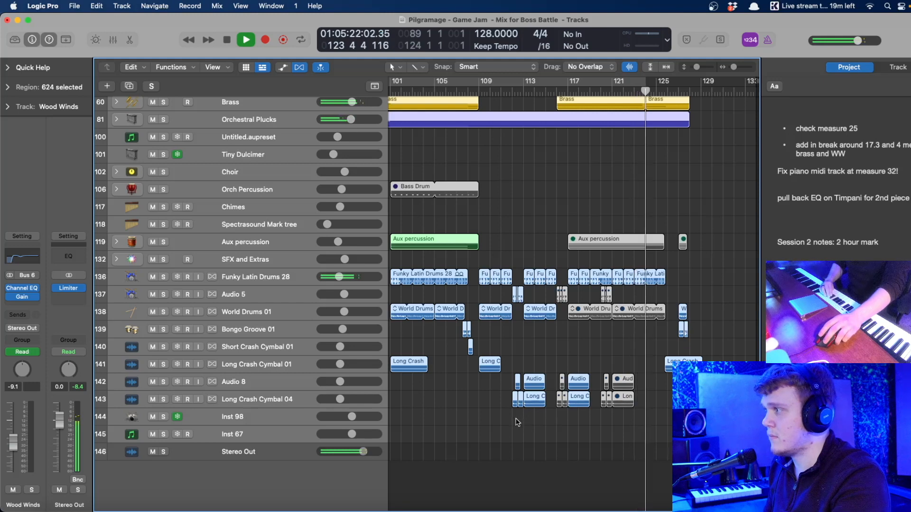
scroll(520, 403, "up", 5)
left_click(525, 365)
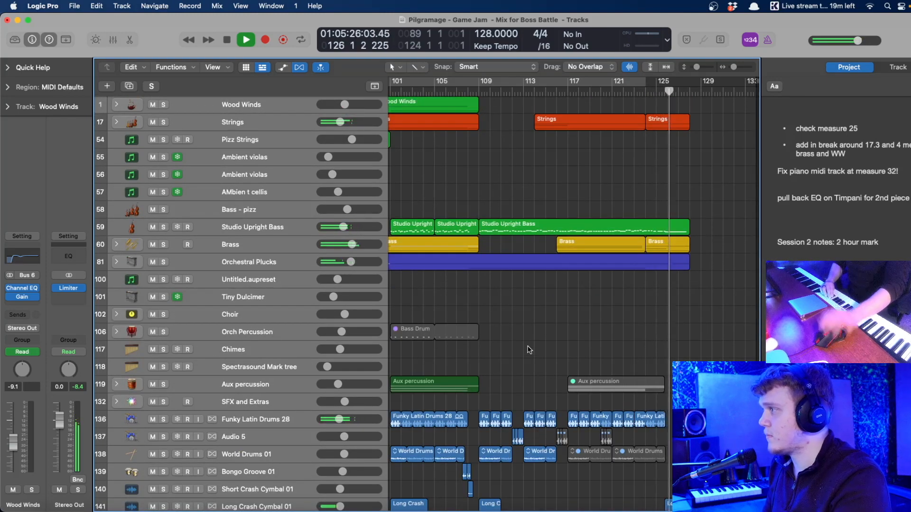
- Turn on the cycle range from bar 89, play the mix from there, and select only the AMbien t cellis track
key("space")
scroll(529, 349, "left", 5)
scroll(529, 350, "left", 1)
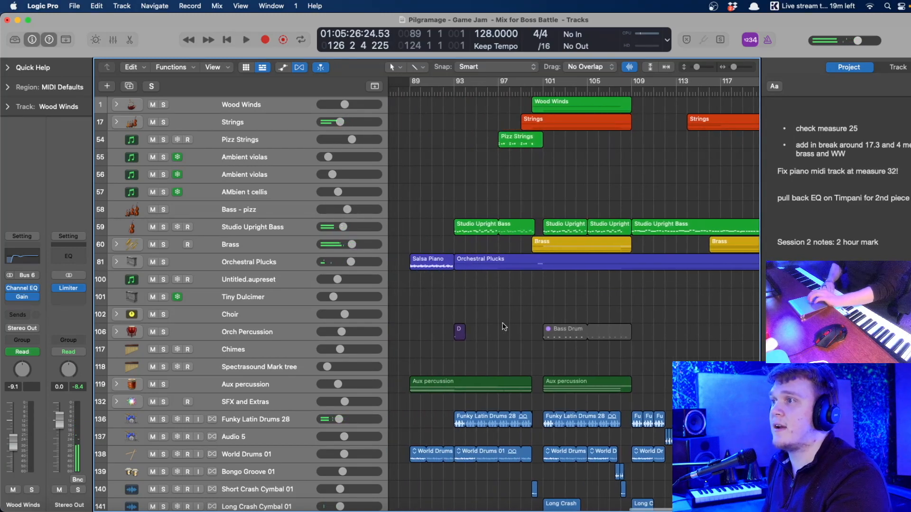
left_click(430, 84)
key("space")
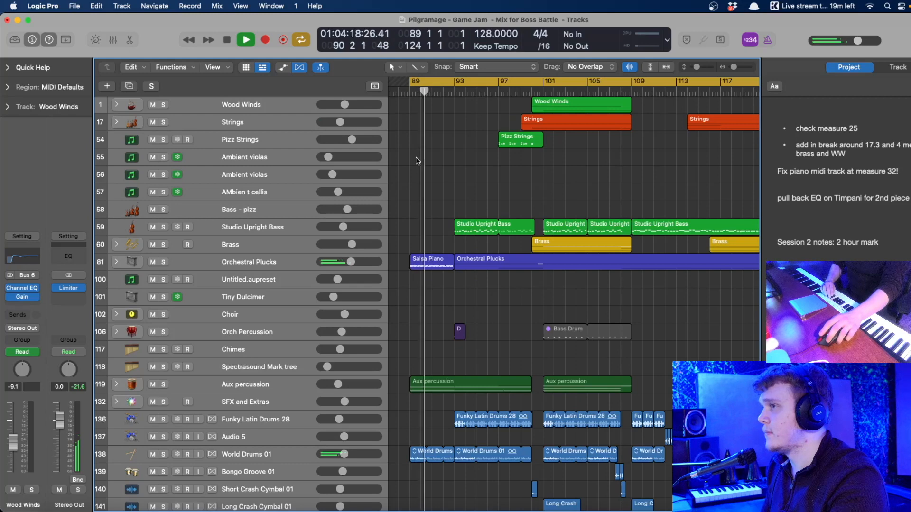
left_click(299, 185)
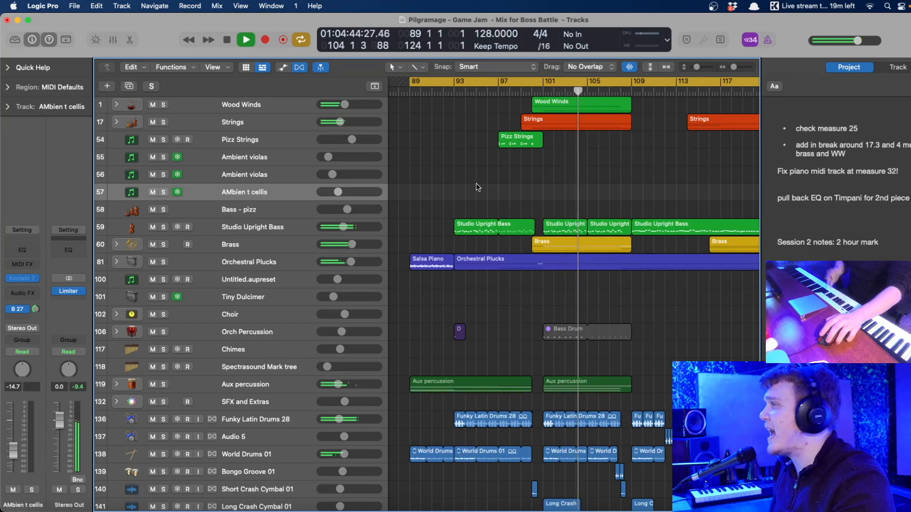
- Listen through to about bar 113, replay the mix from bar 89, stop playback and save the project
scroll(535, 188, "right", 10)
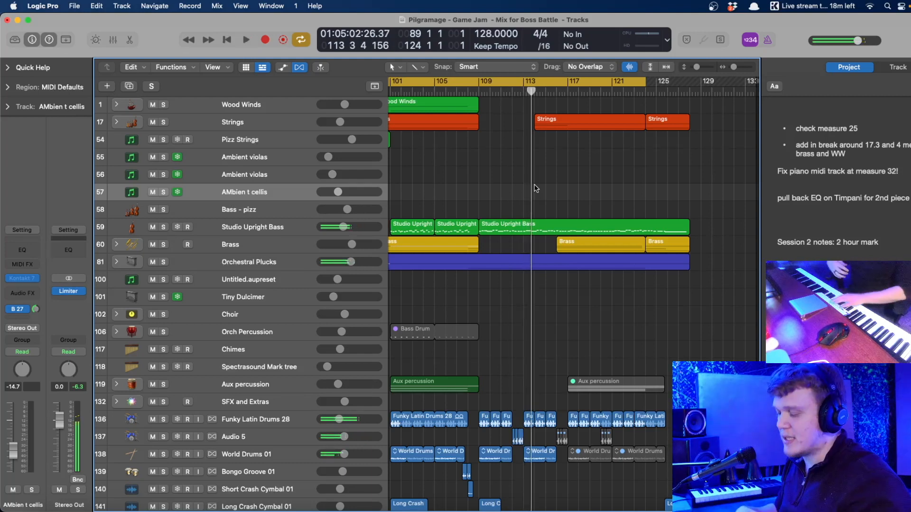
key("space")
key("space")
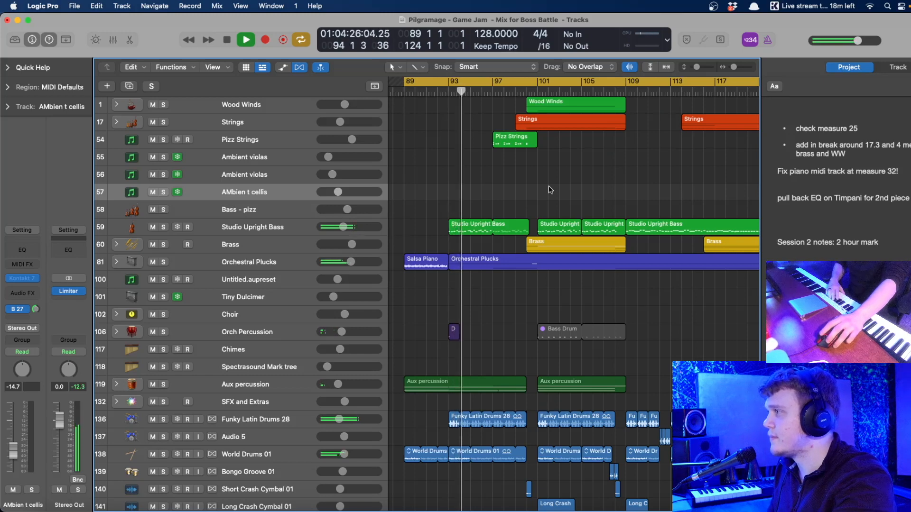
key("space")
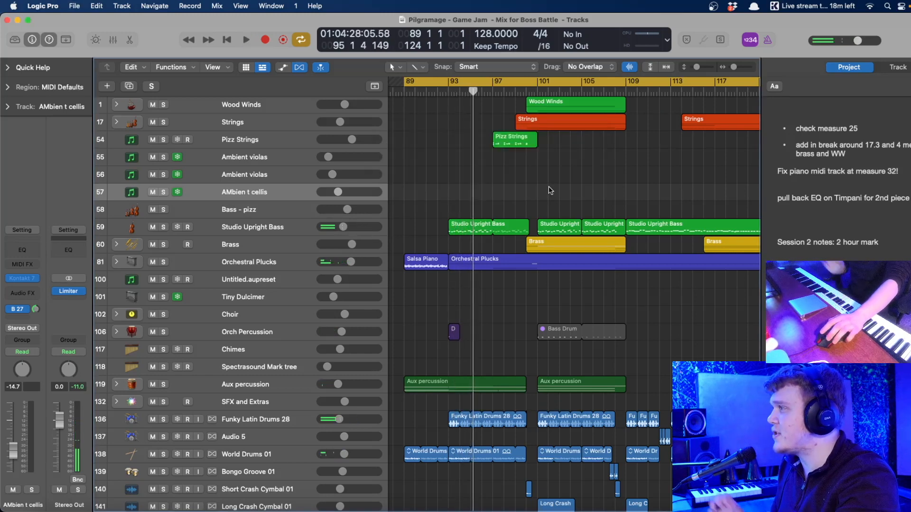
left_click(479, 206)
key("super+s")
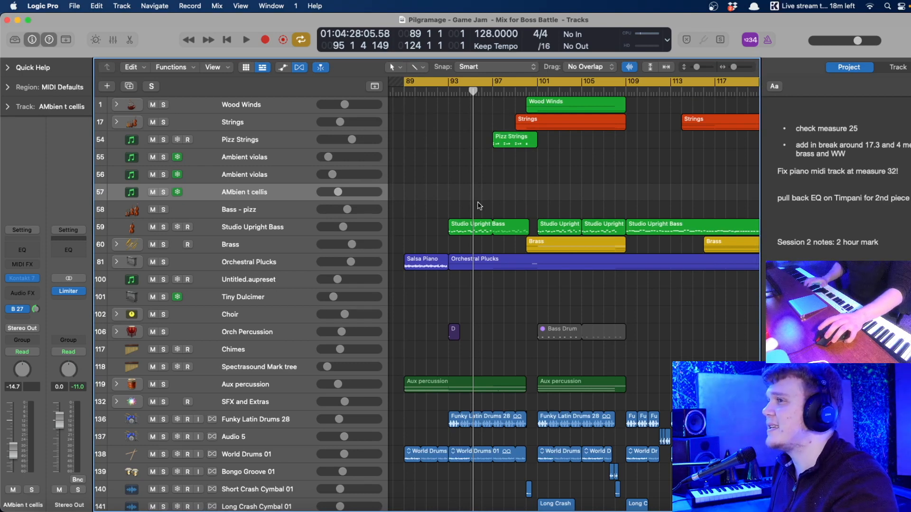
- Return the playhead to bar 89 and save the project
left_click(495, 92)
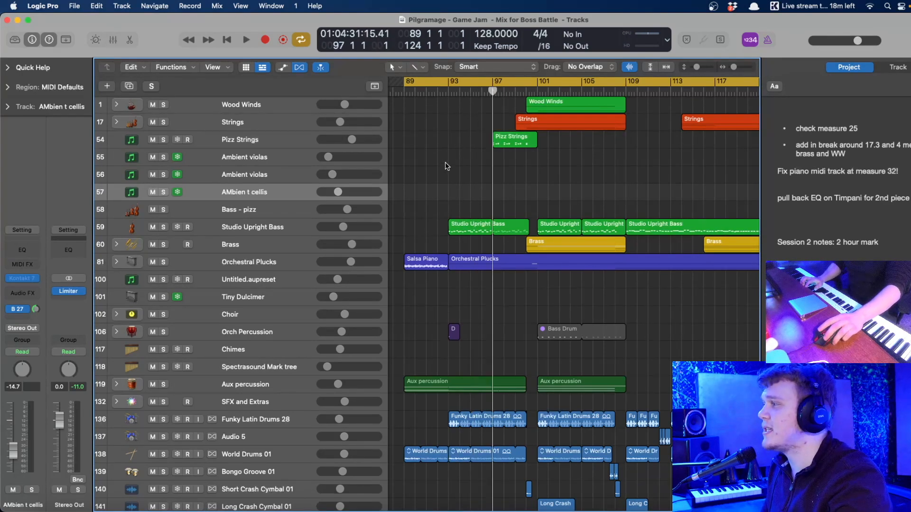
left_click(410, 93)
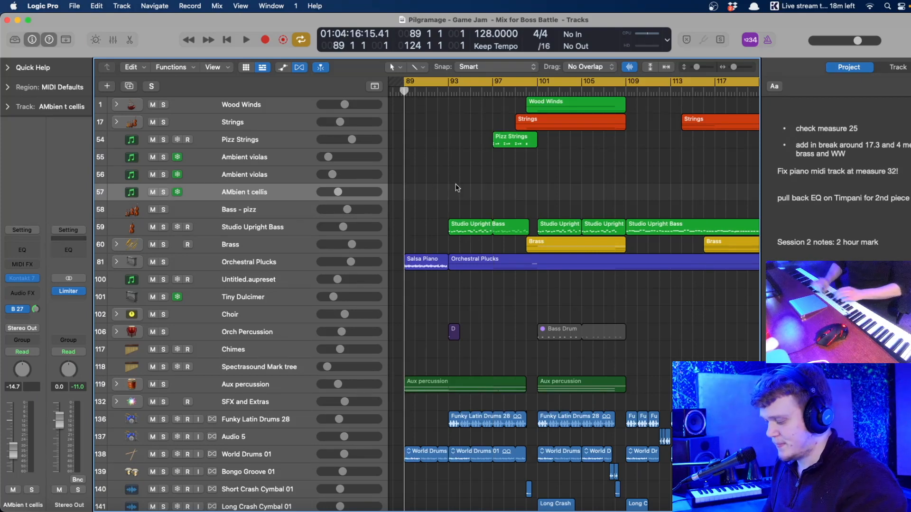
key("super+s")
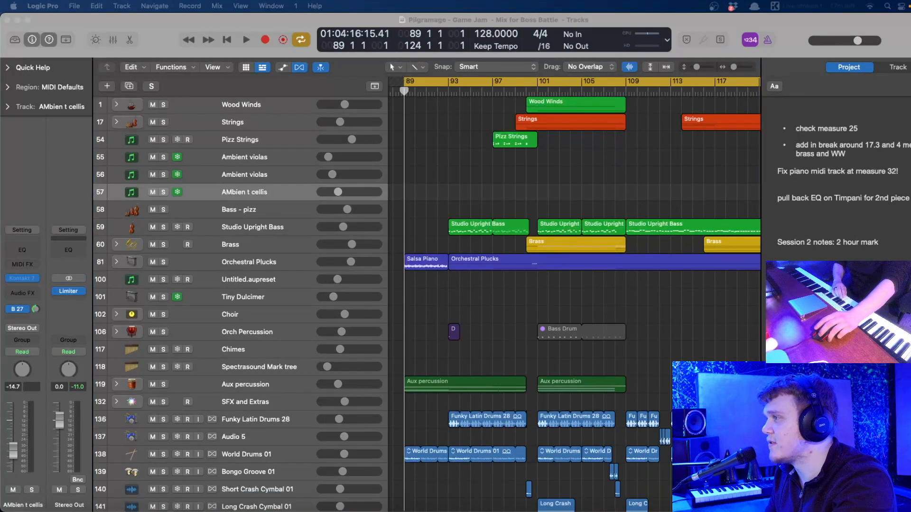
left_click(561, 317)
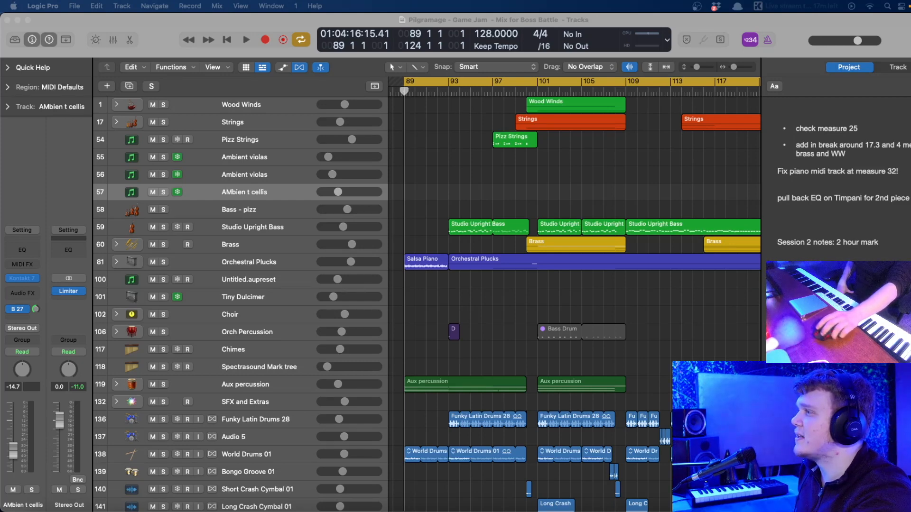
left_click(490, 343)
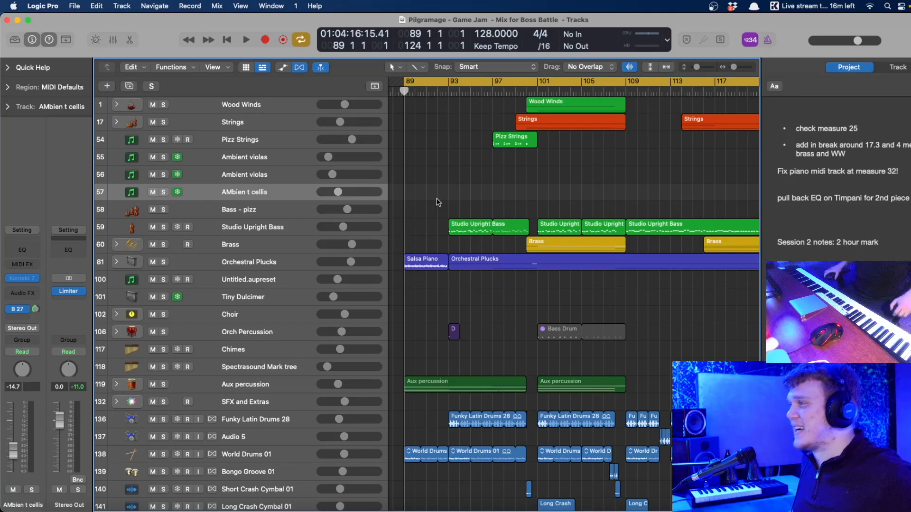
key("super+s")
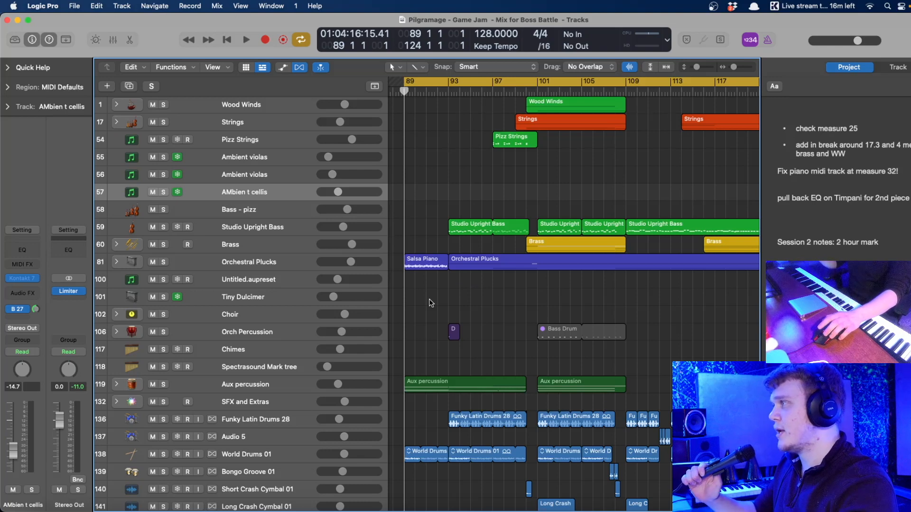
- Play the mix from bar 90 to about bar 103 and save the project
key("period")
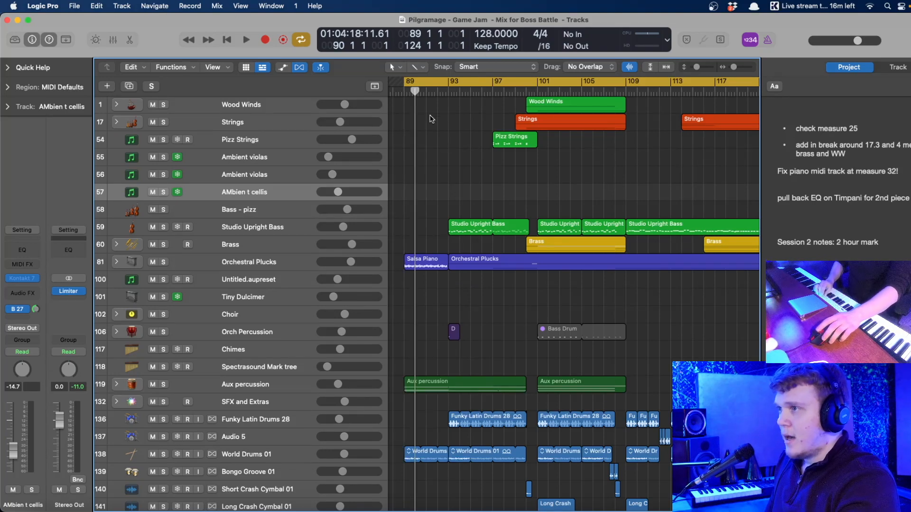
key("space")
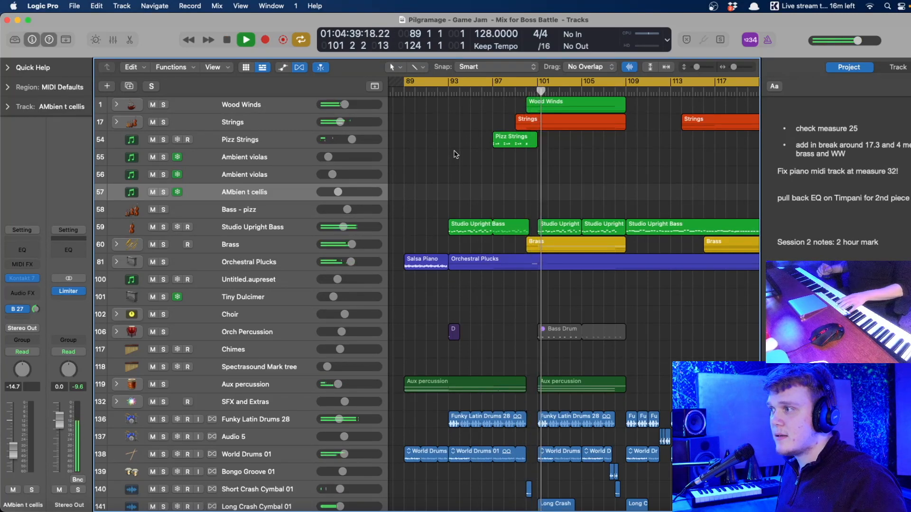
key("super+s")
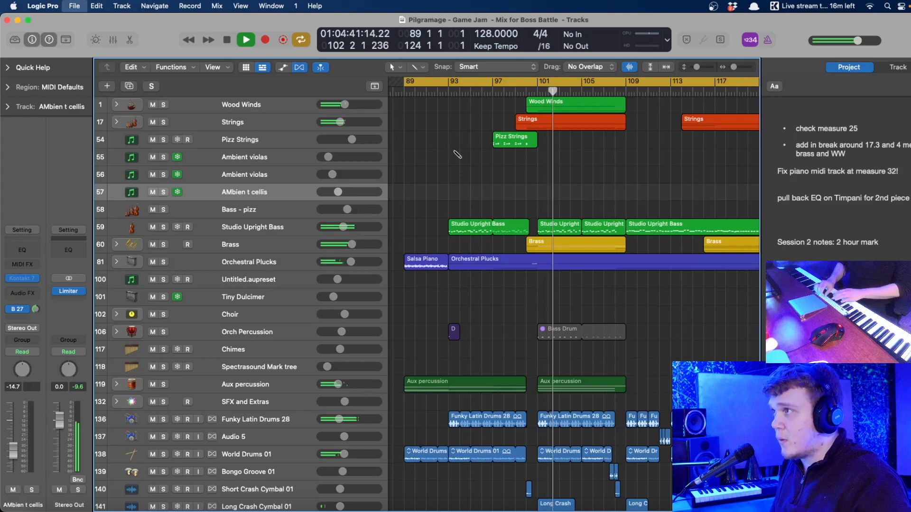
key("space")
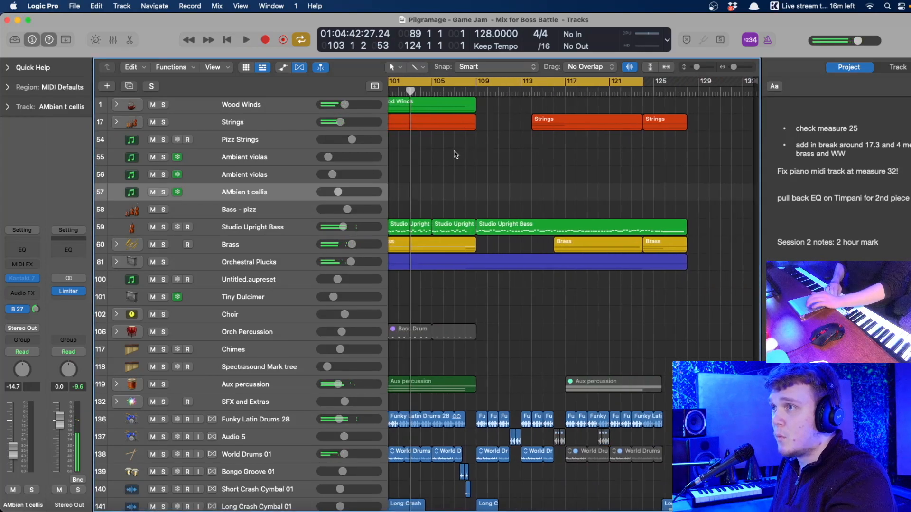
- Extend the end of the cycle range to bar 128 and save the project
left_click_drag(644, 86, 690, 87)
key("super+s")
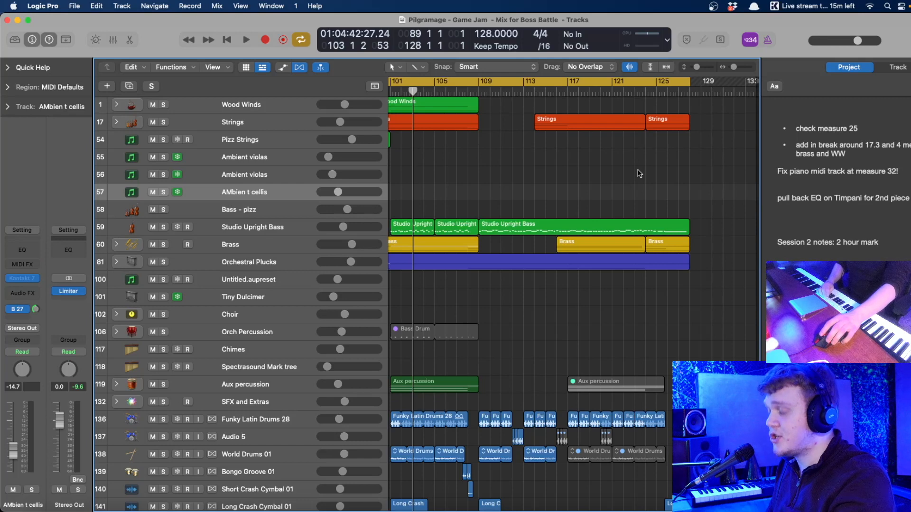
- Bounce the cycle range offline as an MP3 named "Pilgramage - Rough MIx Boss Theme" in the Rough Mixes! folder
key("super+b")
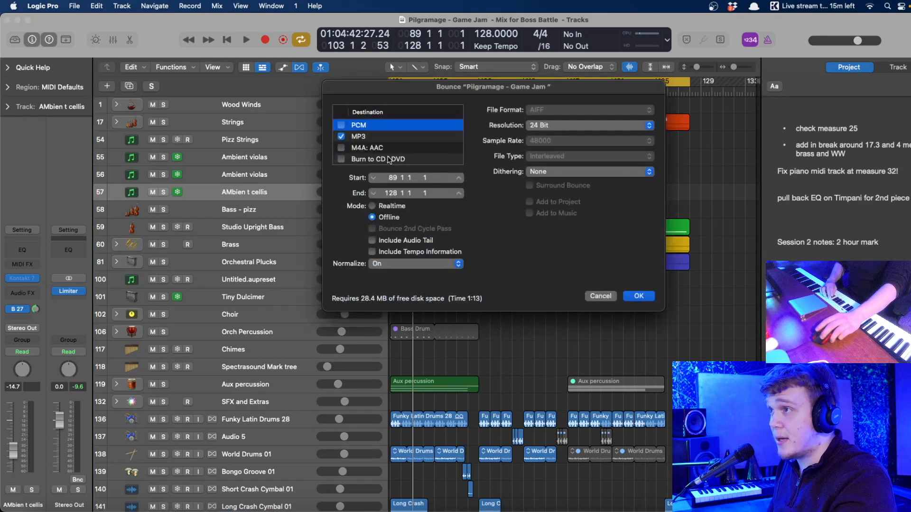
left_click(639, 296)
left_click(579, 90)
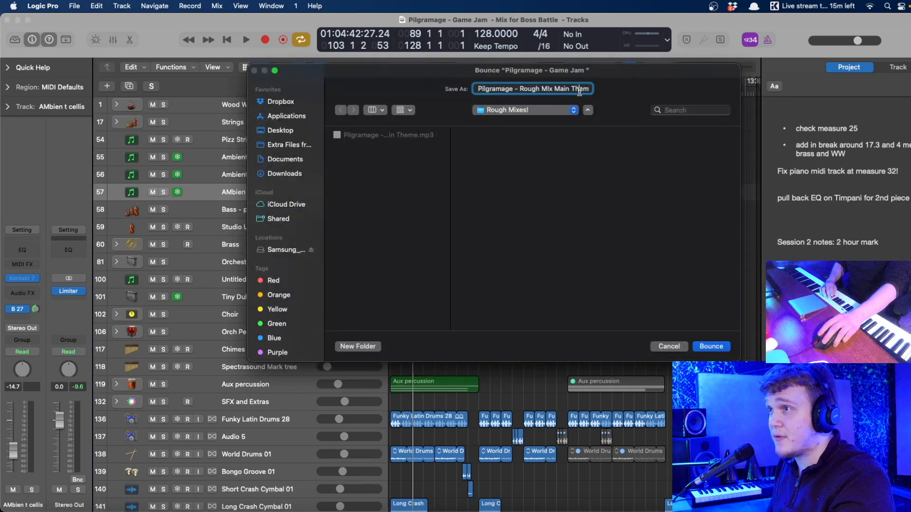
left_click_drag(555, 89, 641, 94)
key("BackSpace")
type("Boss Theme")
key("Return")
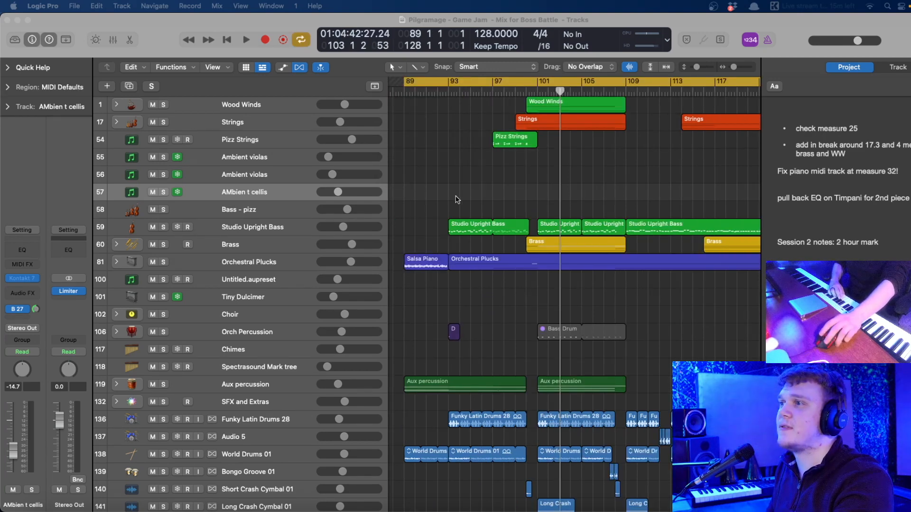
left_click(456, 199)
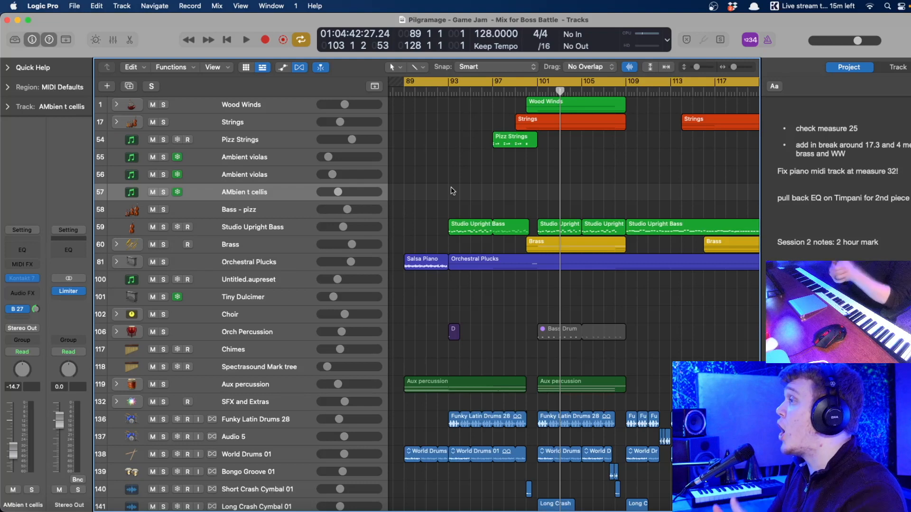
- Turn off the cycle range and save the project
left_click(450, 96)
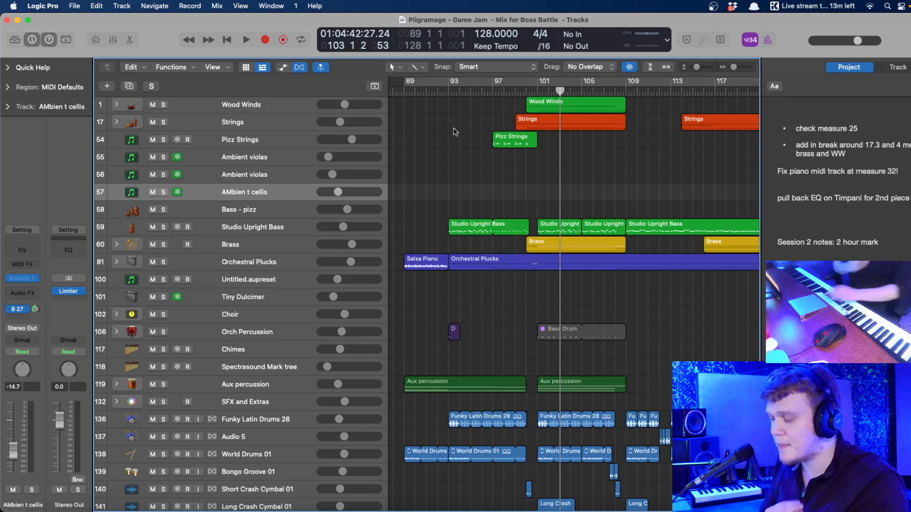
scroll(455, 132, "left", 15)
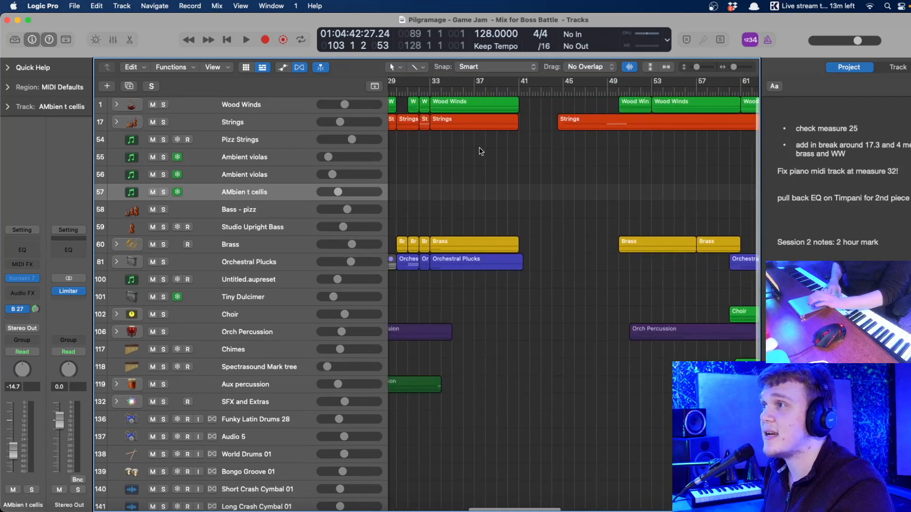
scroll(481, 151, "right", 12)
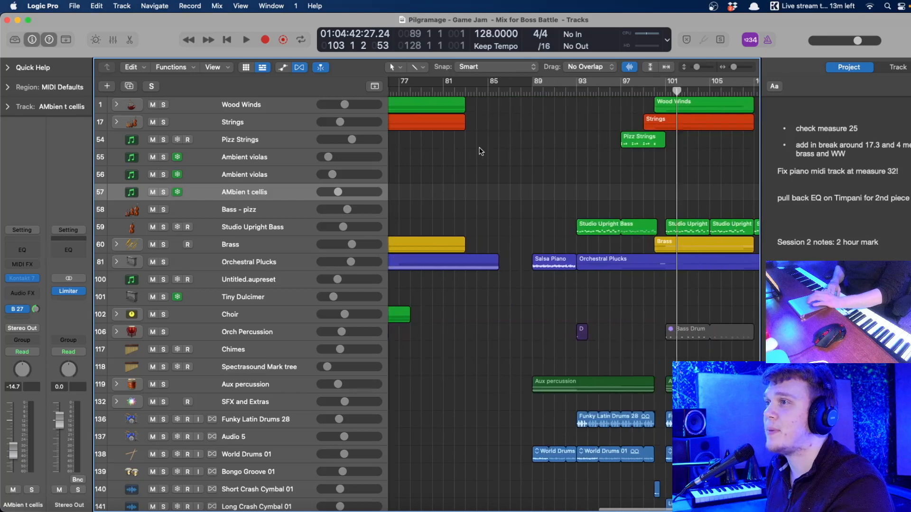
scroll(481, 151, "right", 4)
key("super+s")
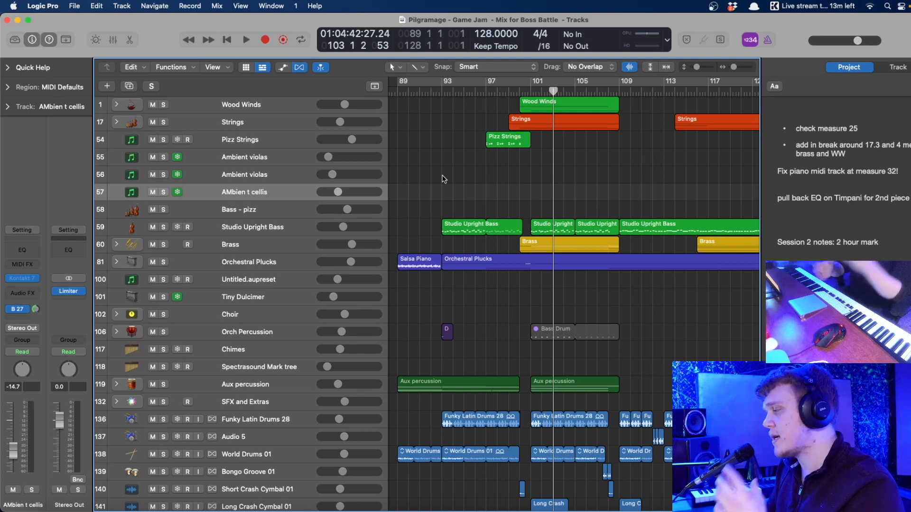
key("super+s")
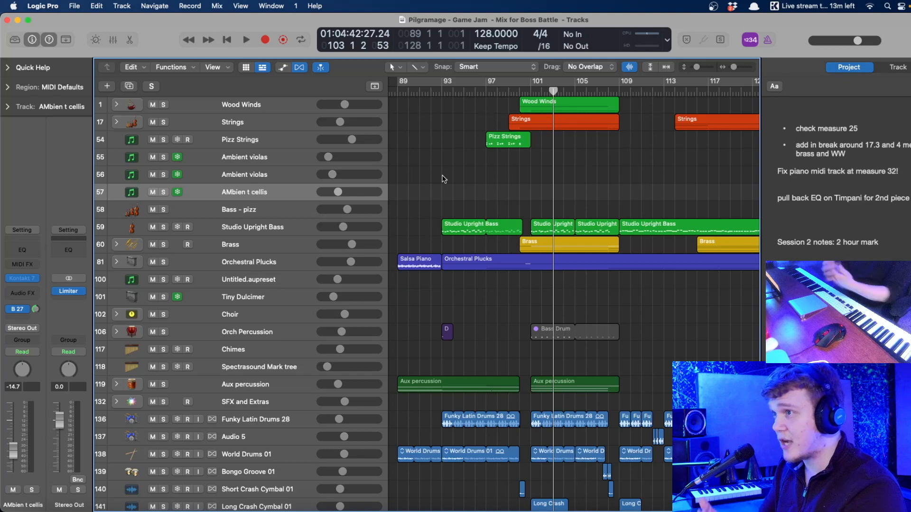
key("super+s")
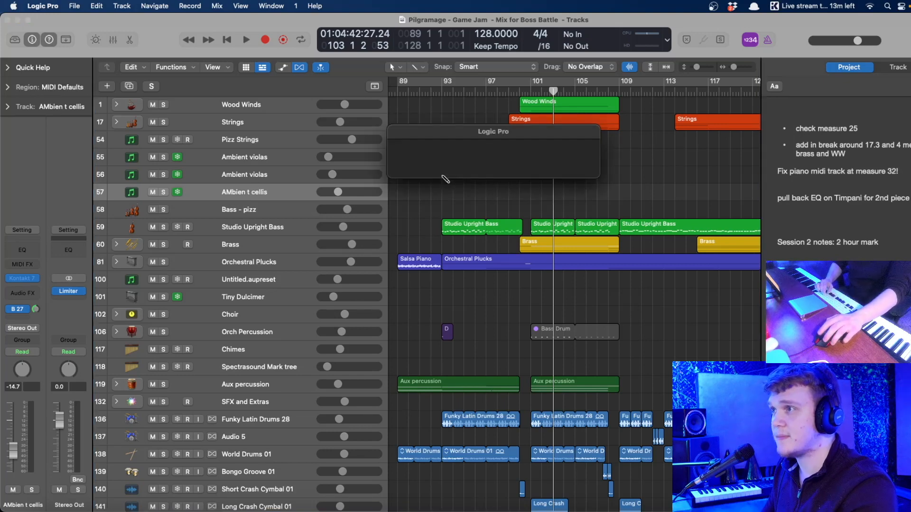
- Switch to the project alternative "Mix for Main Theme"
left_click(75, 6)
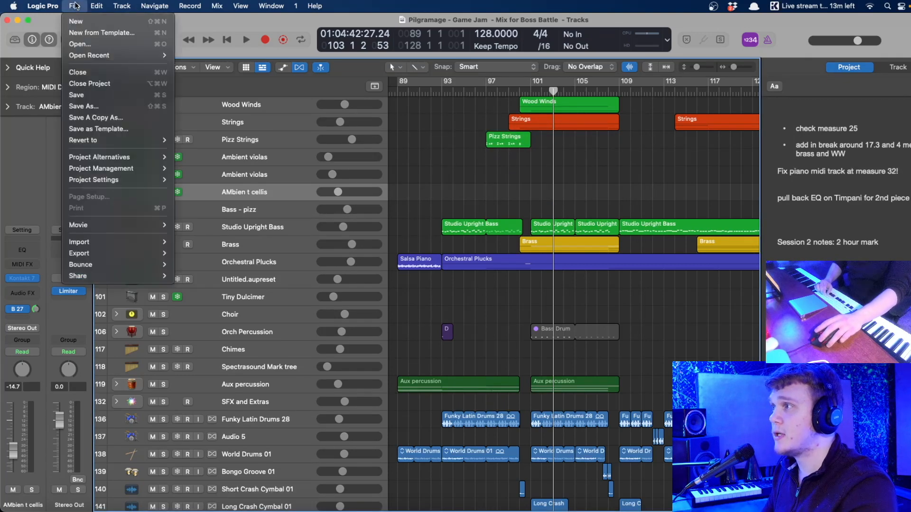
mouse_move(107, 156)
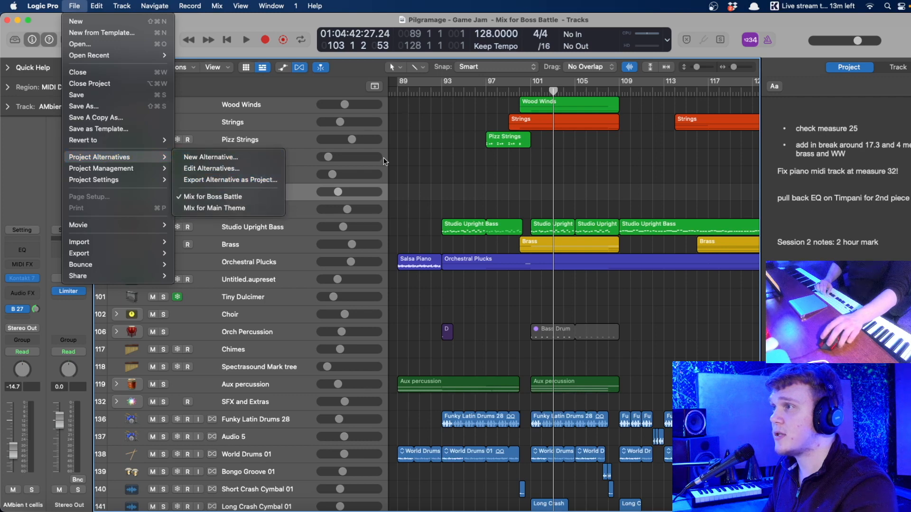
left_click(401, 162)
left_click(75, 6)
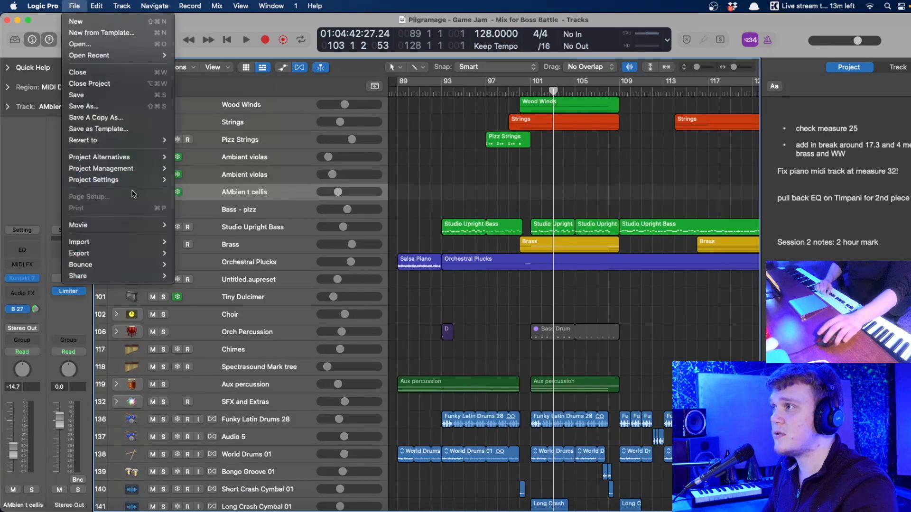
mouse_move(123, 158)
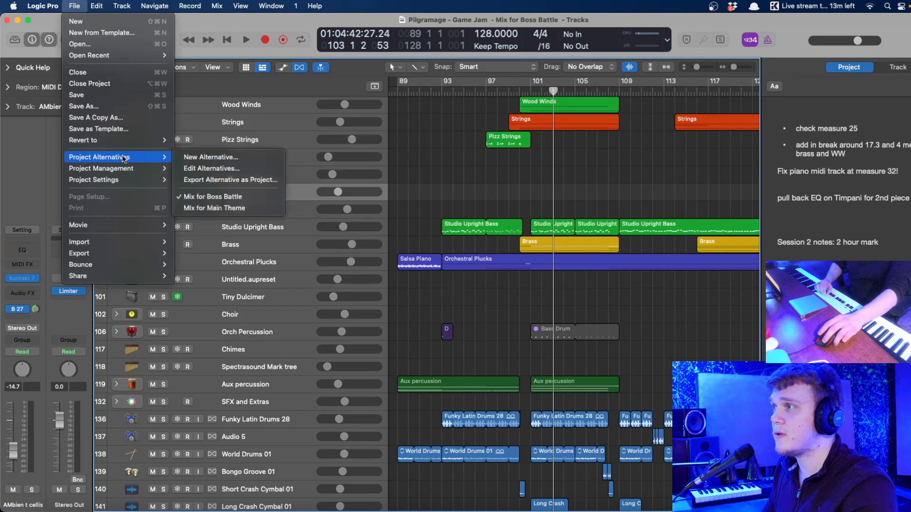
left_click(242, 210)
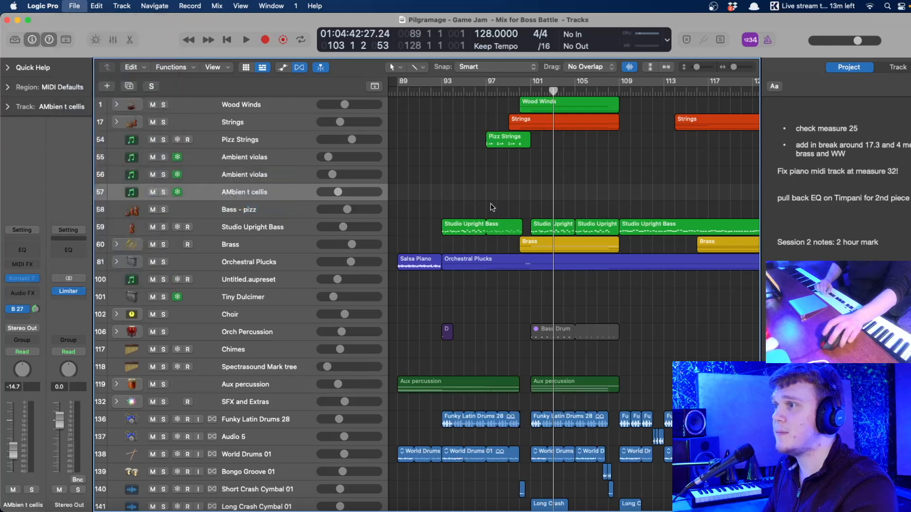